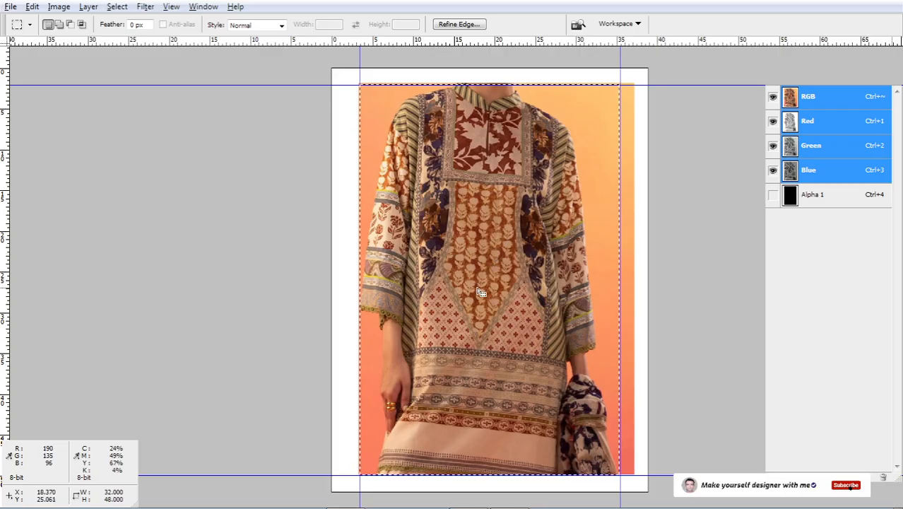
- Examine the shirt photo from the neckline to the hem, including the sleeves and border bands
key("ctrl+plus")
key("ctrl+plus")
left_click_drag(476, 285, 444, 309)
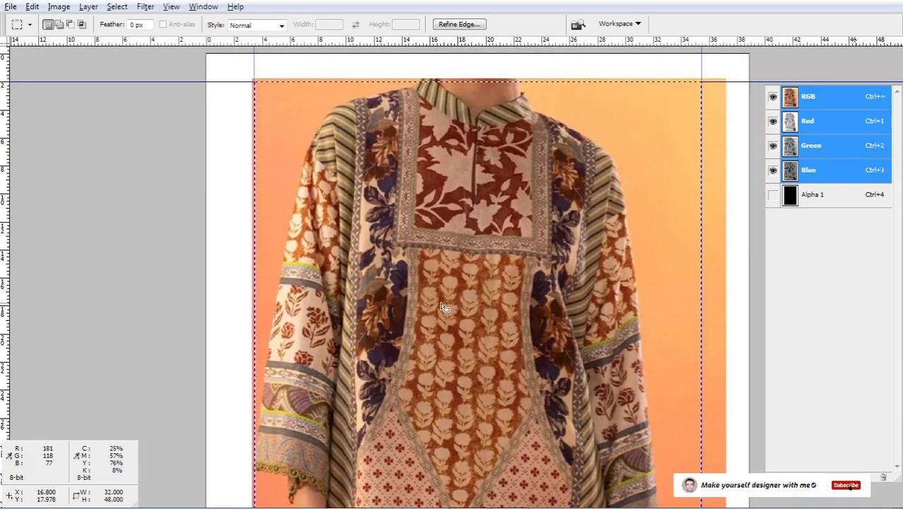
scroll(443, 307, "down", 3)
left_click_drag(450, 378, 456, 240)
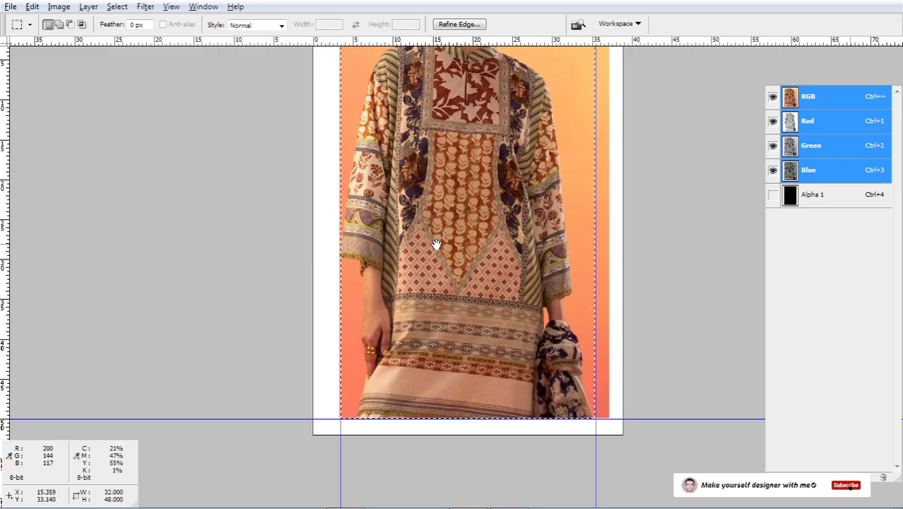
left_click_drag(434, 242, 414, 337)
scroll(475, 279, "down", 1)
scroll(475, 278, "down", 1)
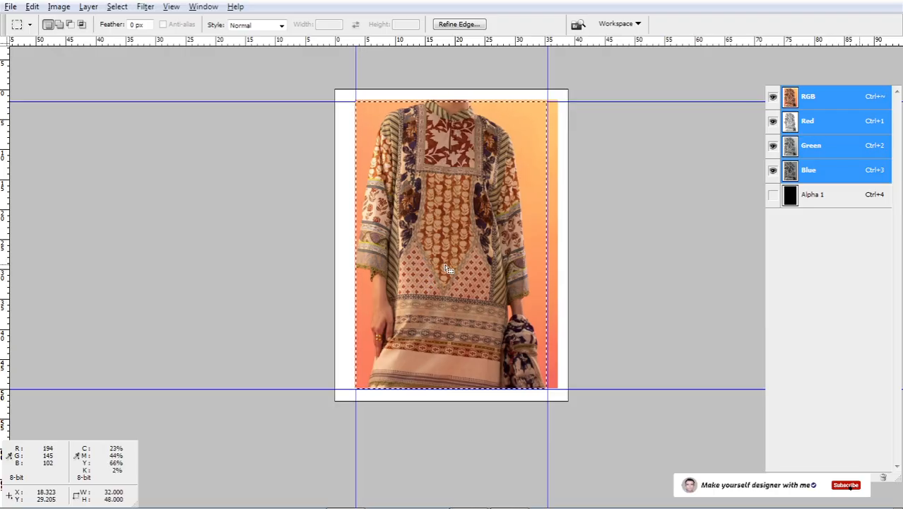
left_click_drag(439, 219, 438, 266)
scroll(436, 264, "up", 2)
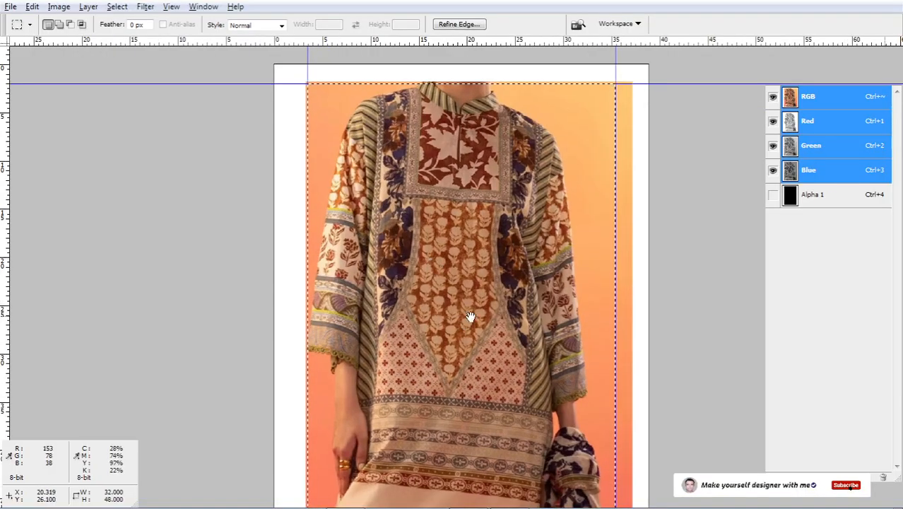
left_click_drag(470, 316, 467, 261)
left_click_drag(464, 216, 462, 264)
scroll(460, 265, "down", 1)
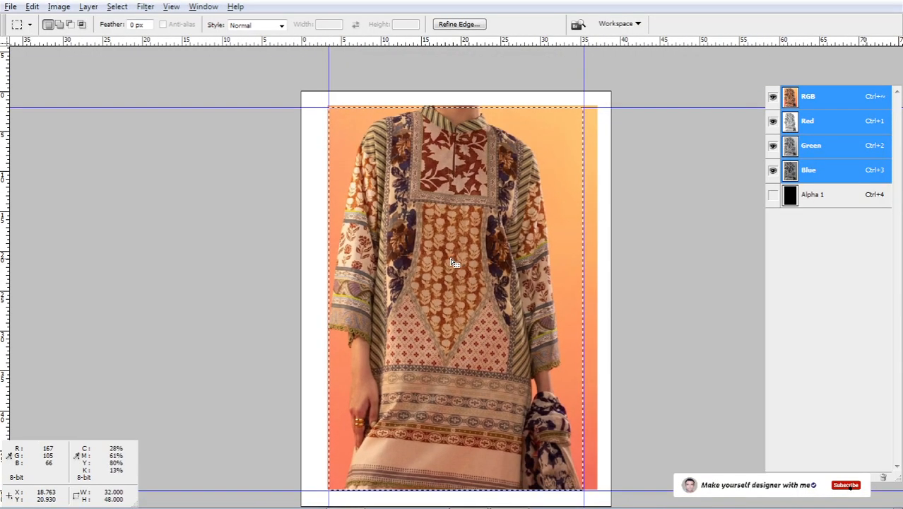
- Place a vertical guide through the centre of the current selection, using Free Transform to find the midpoint
key("ctrl+t")
scroll(447, 192, "down", 1)
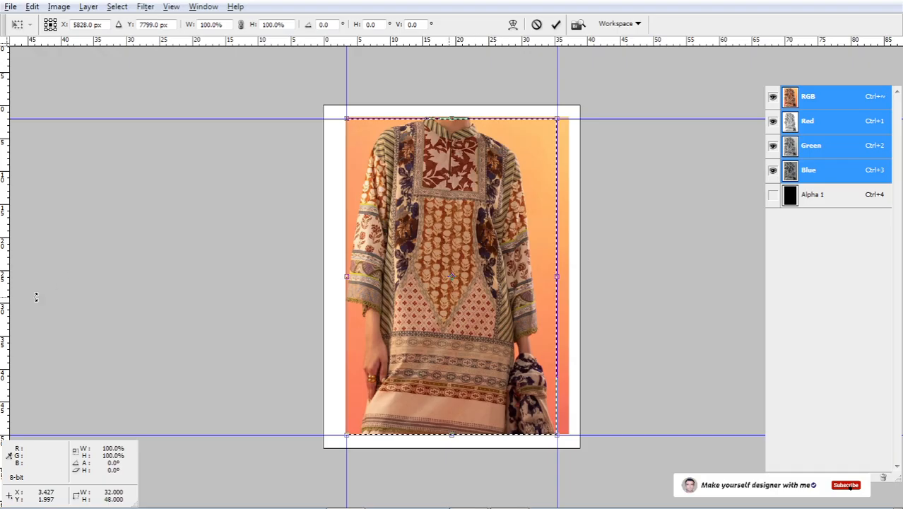
left_click_drag(5, 244, 452, 212)
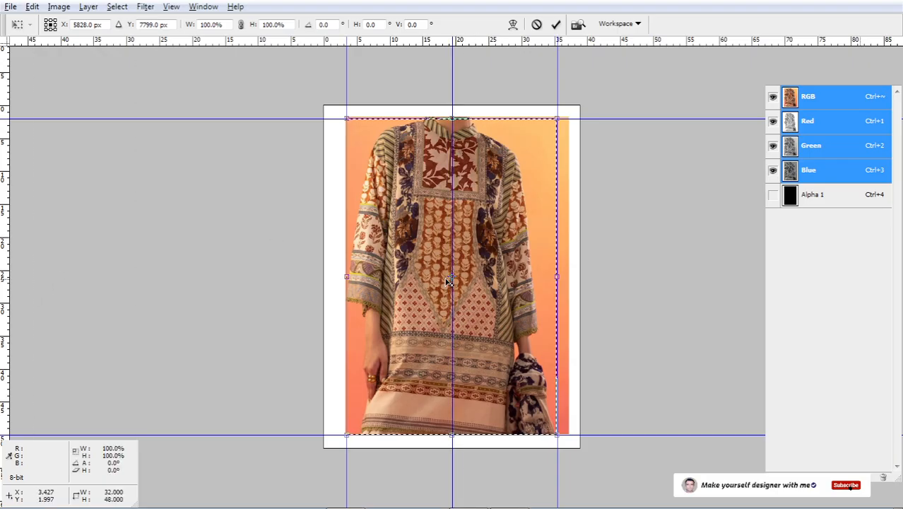
key("Return")
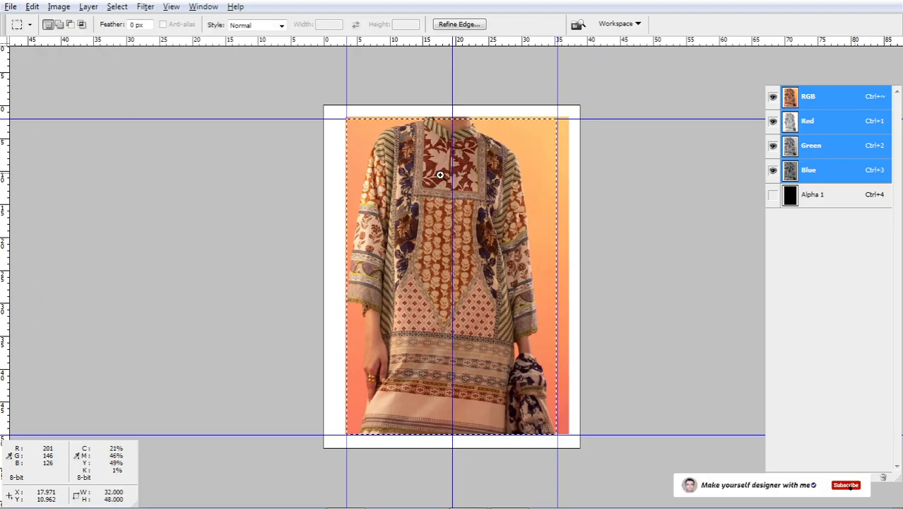
- Check at pixel level whether the marquee snaps to the centre guide with small test selections, and clear them
scroll(490, 214, "up", 5)
scroll(490, 214, "up", 3)
scroll(477, 179, "up", 2)
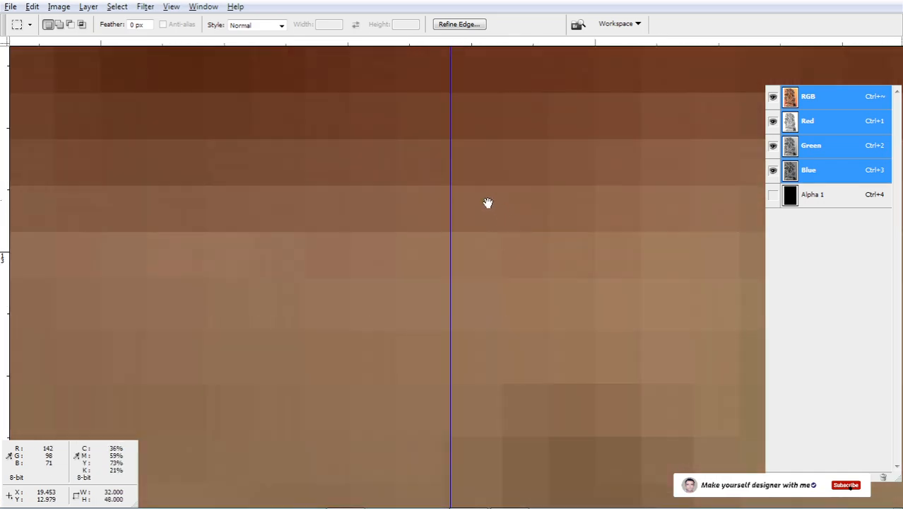
scroll(470, 213, "up", 2)
left_click_drag(456, 172, 508, 290)
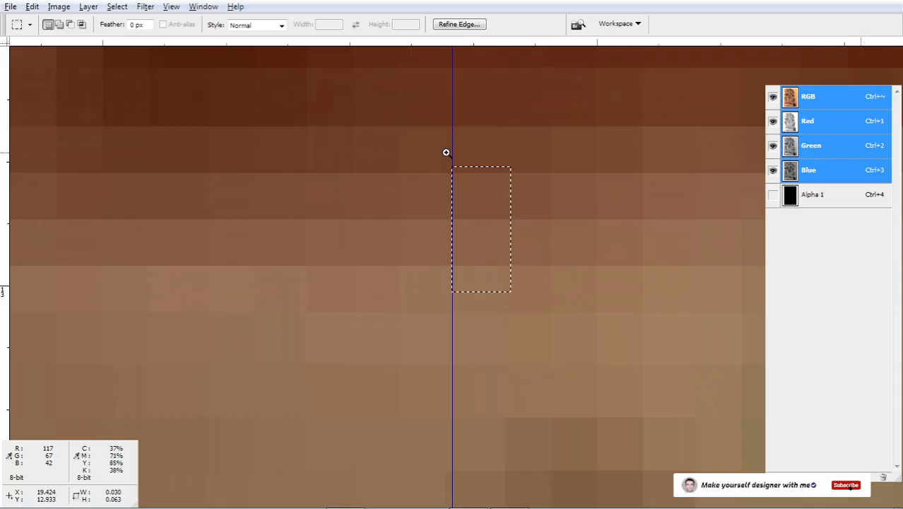
scroll(466, 148, "up", 2)
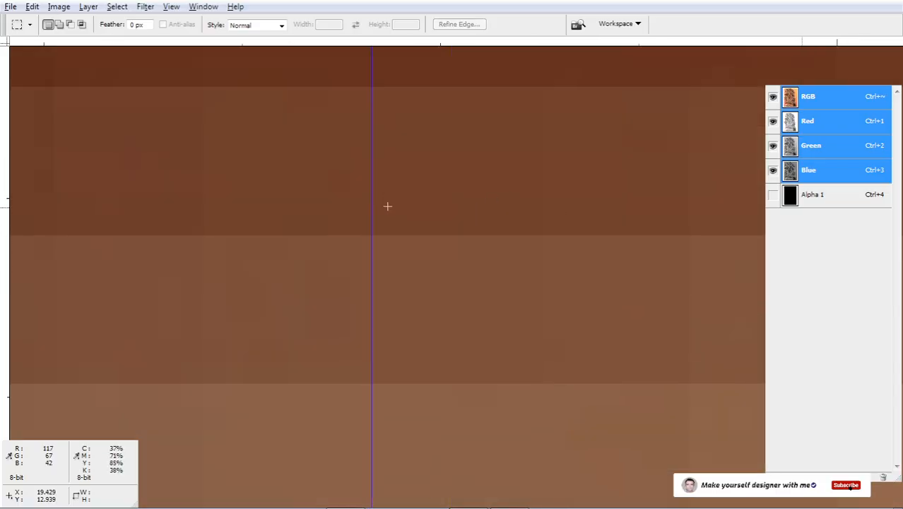
key("shift+Right")
key("shift+Left")
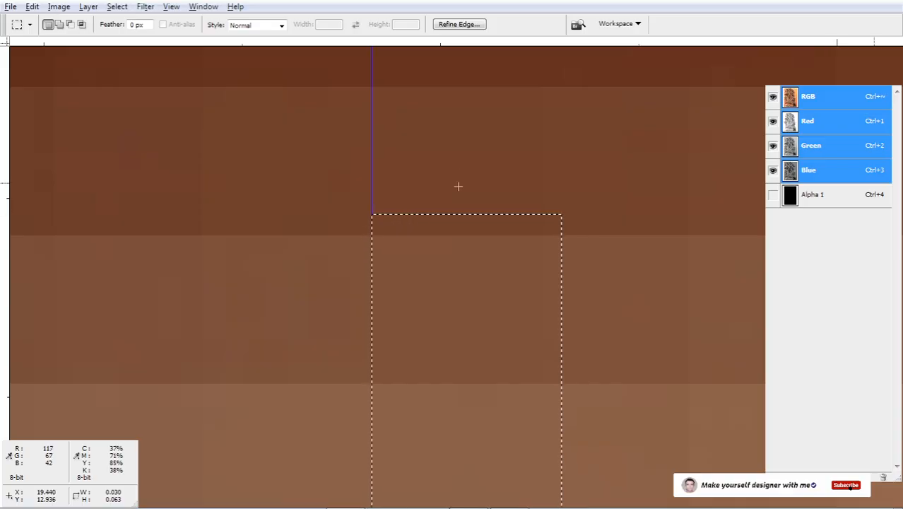
key("ctrl+d")
right_click(531, 225)
left_click(573, 232)
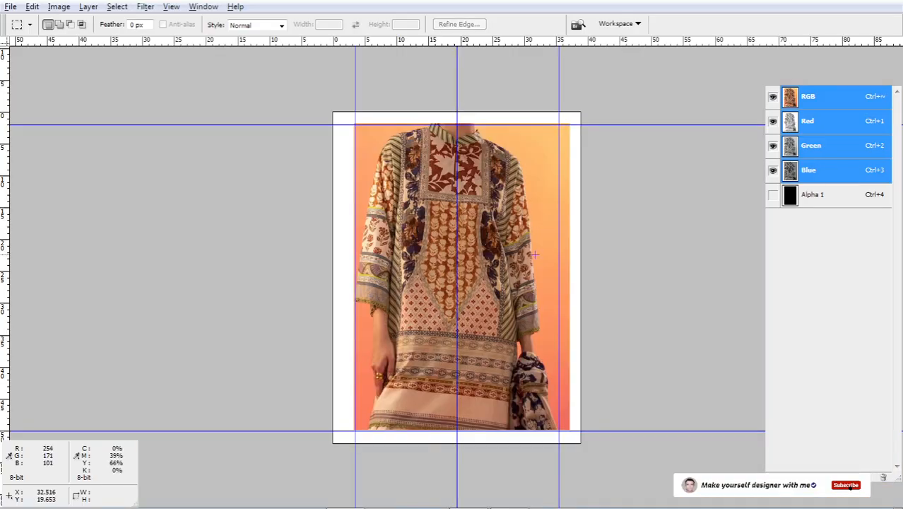
- Load and clear the Alpha 1 selection, and examine the shirt design on both sides of the centre guide
left_click(834, 204, "ctrl")
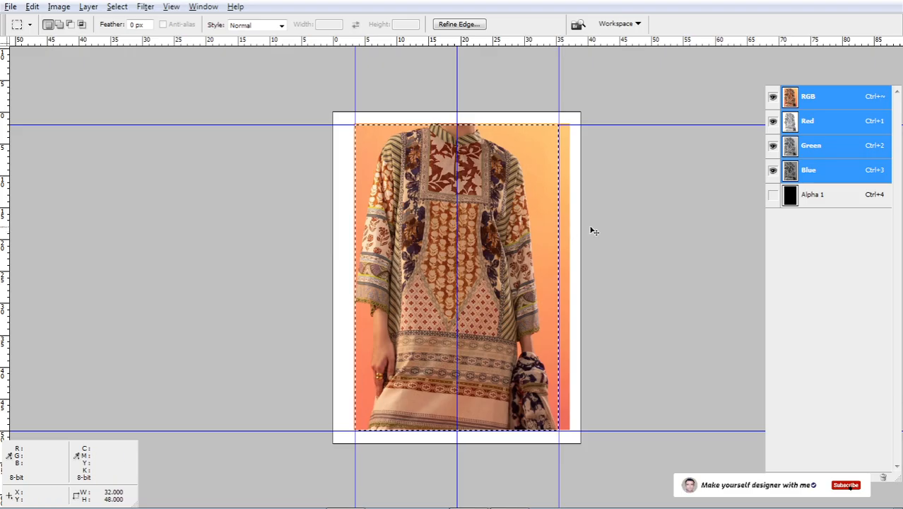
left_click(481, 250)
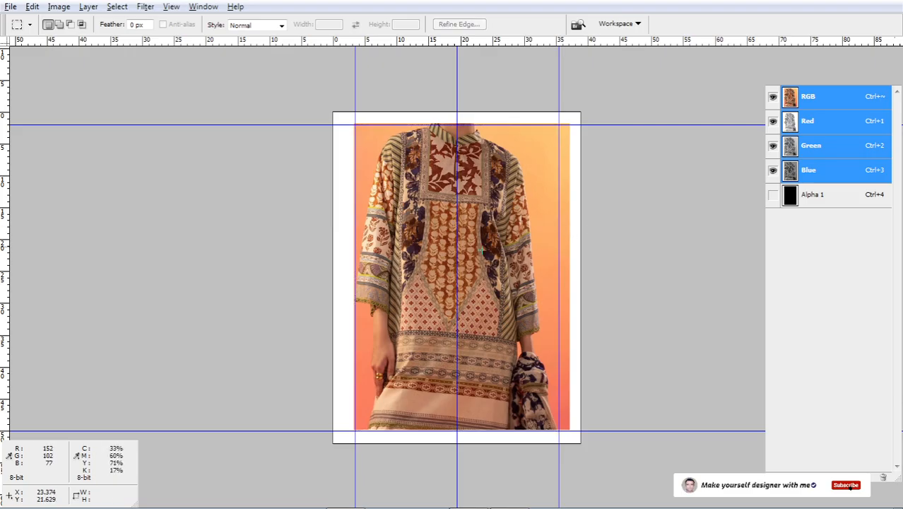
scroll(442, 156, "up", 3)
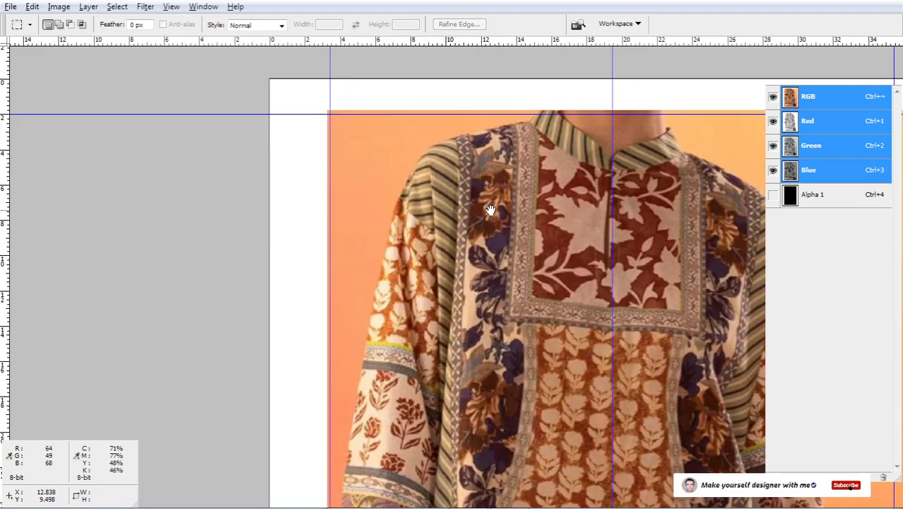
left_click_drag(582, 218, 453, 214)
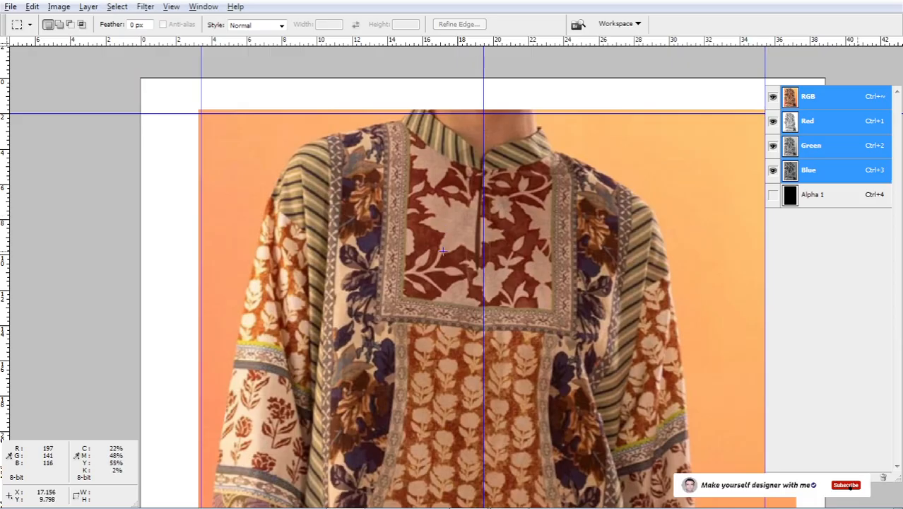
scroll(443, 250, "down", 1)
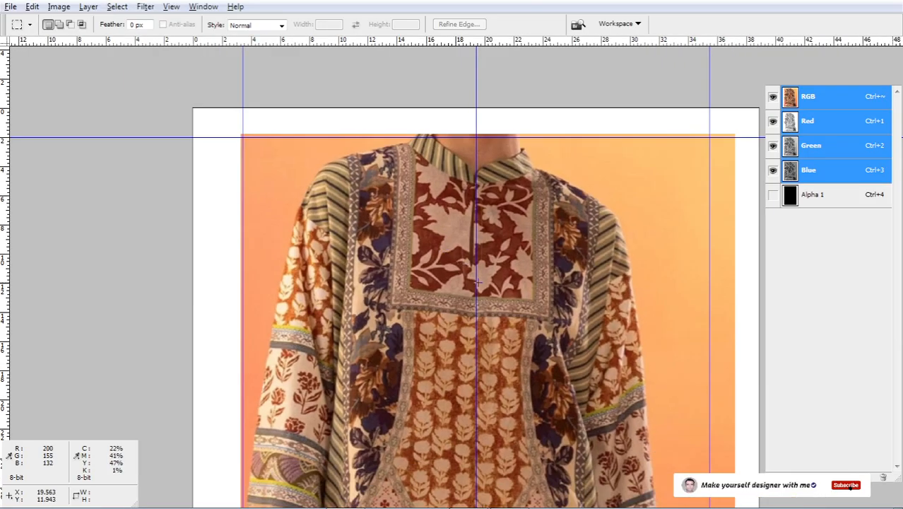
left_click_drag(521, 380, 541, 80)
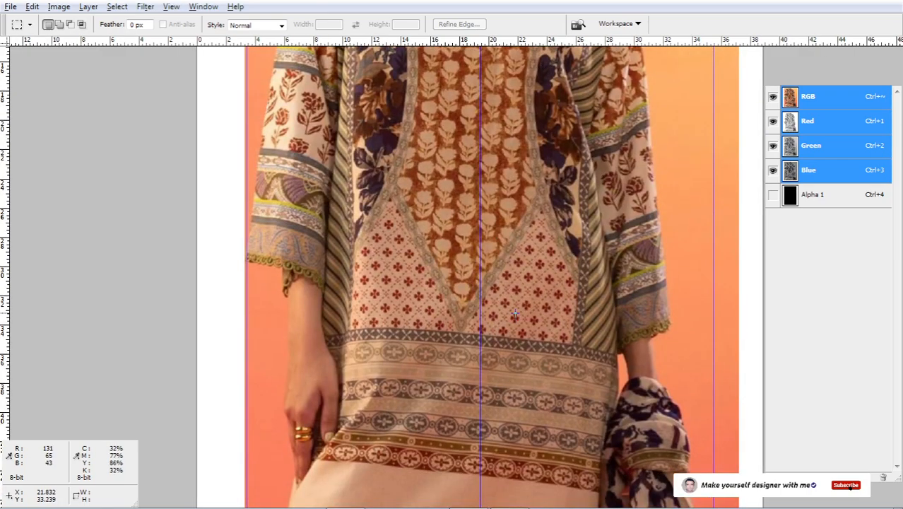
left_click_drag(442, 133, 414, 269)
left_click_drag(453, 130, 460, 209)
left_click_drag(388, 87, 391, 123)
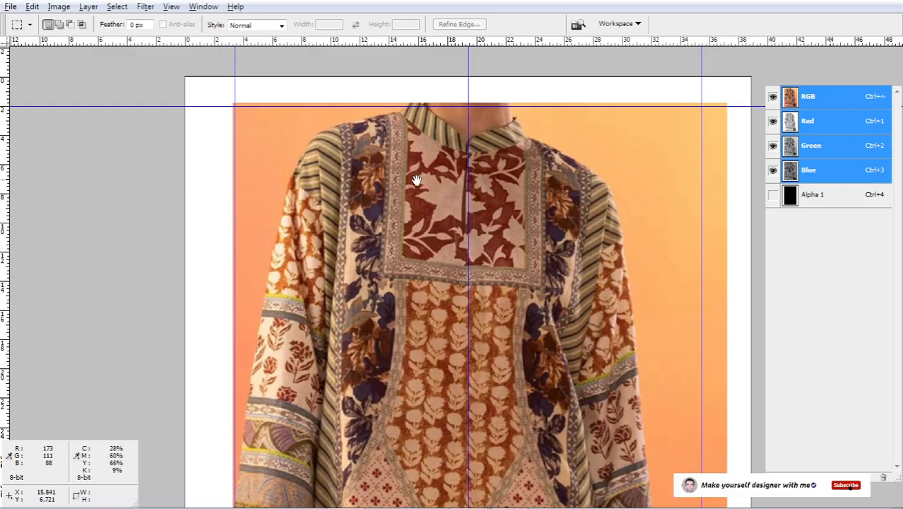
- Try rectangular selections over the neckline panel, one of them from its outer edge to the centre guide, and clear them
left_click_drag(385, 107, 503, 285)
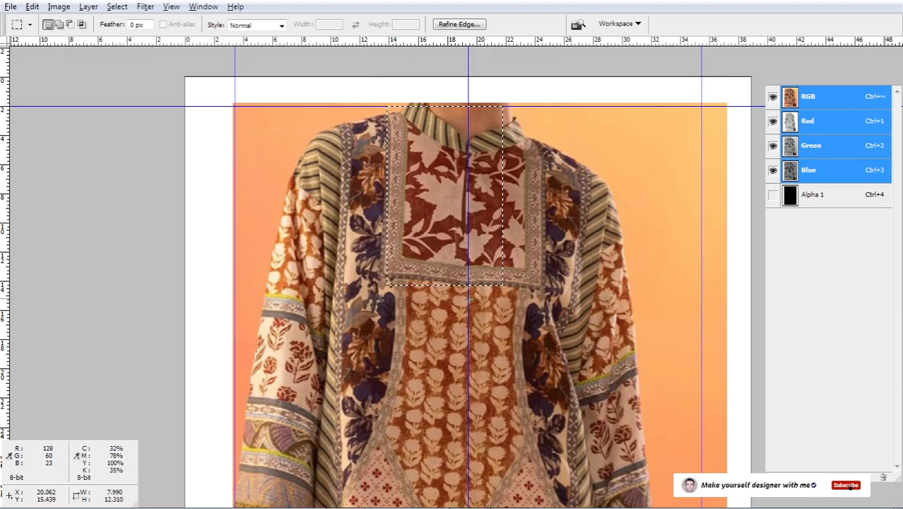
left_click_drag(398, 107, 468, 334)
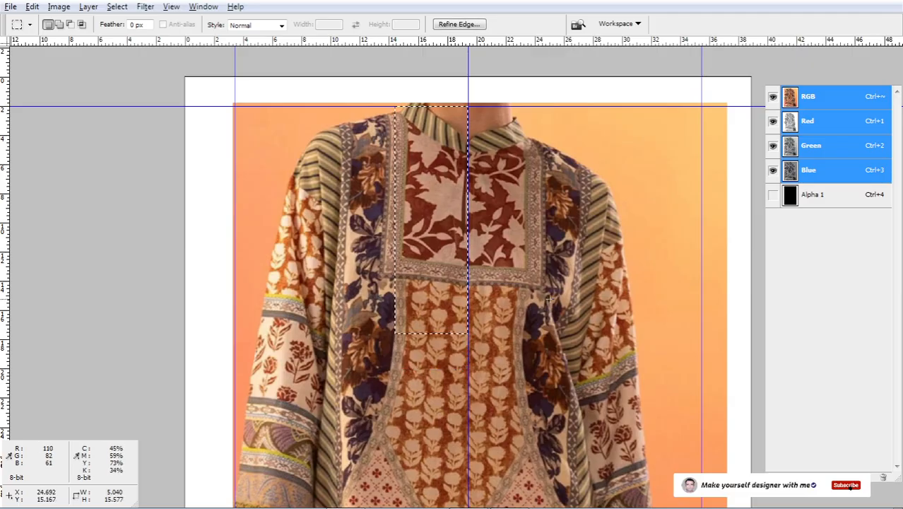
left_click(562, 234)
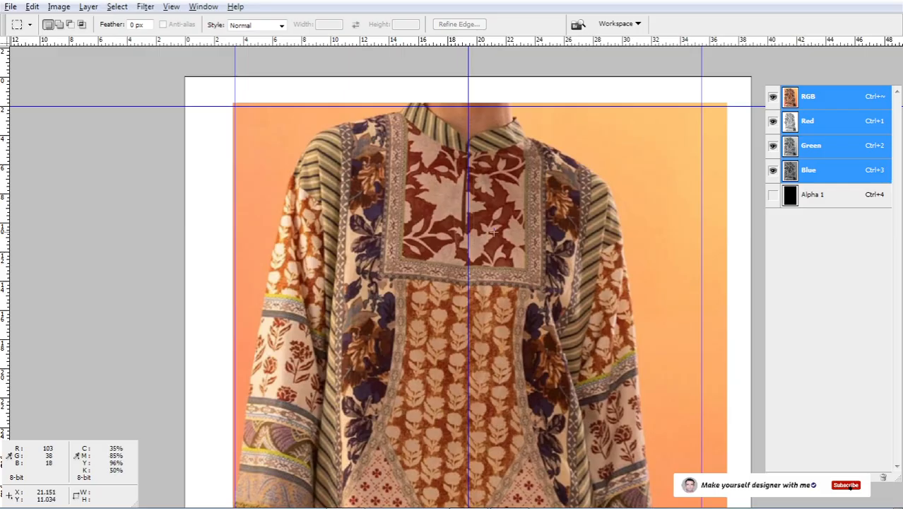
- Add a second blank alpha channel and show it together with the RGB image
scroll(494, 237, "down", 3)
left_click_drag(536, 389, 556, 200)
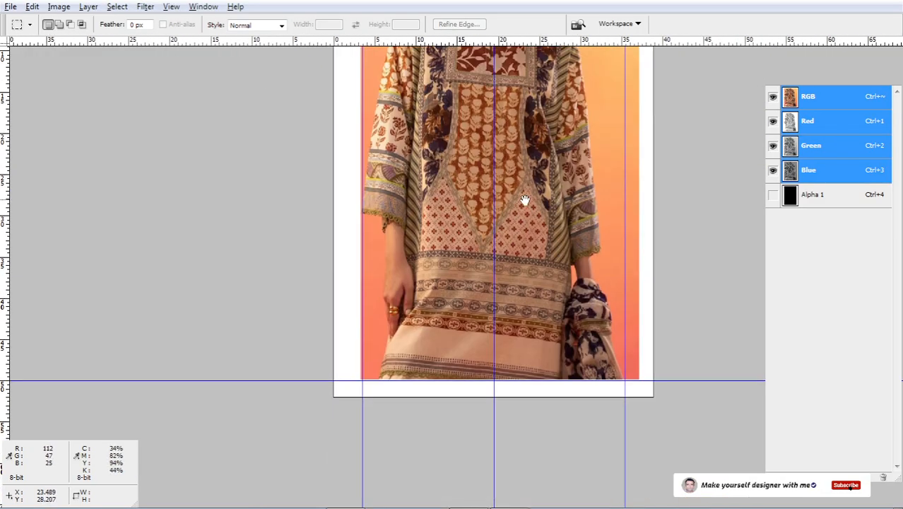
left_click_drag(538, 145, 520, 296)
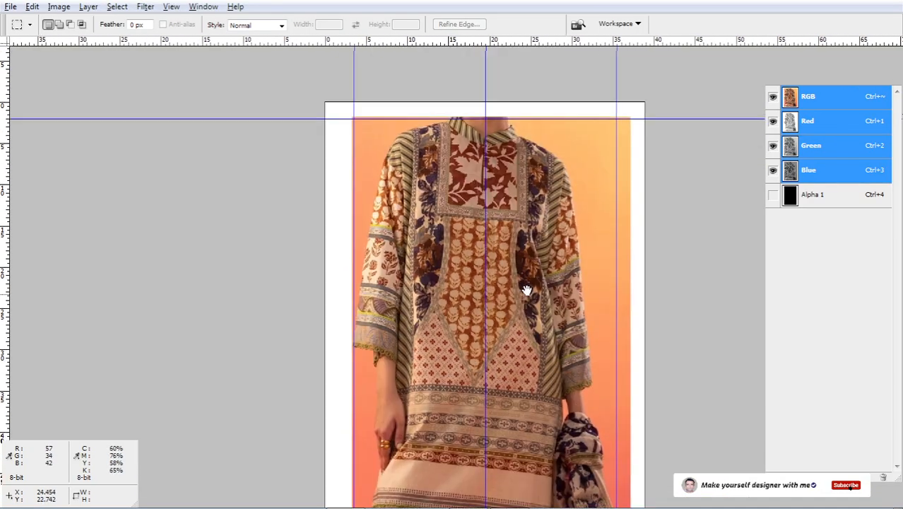
left_click_drag(531, 223, 531, 268)
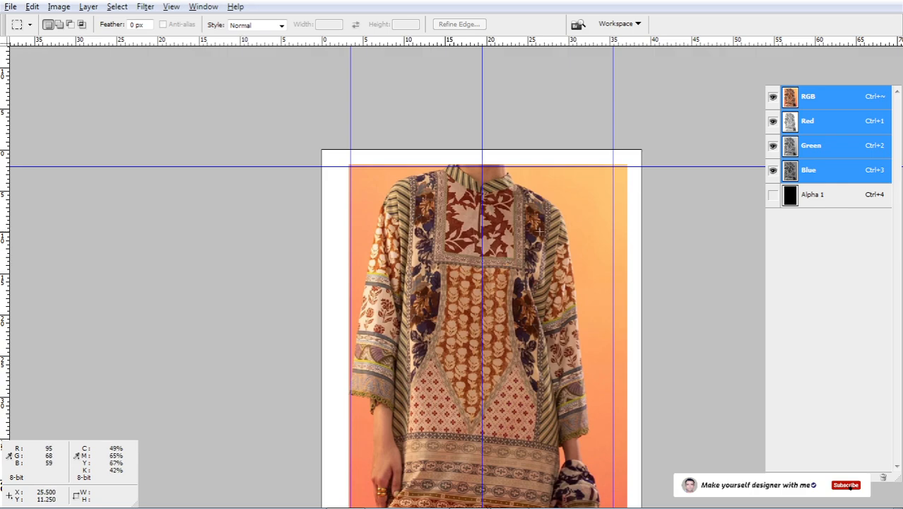
scroll(514, 261, "up", 1)
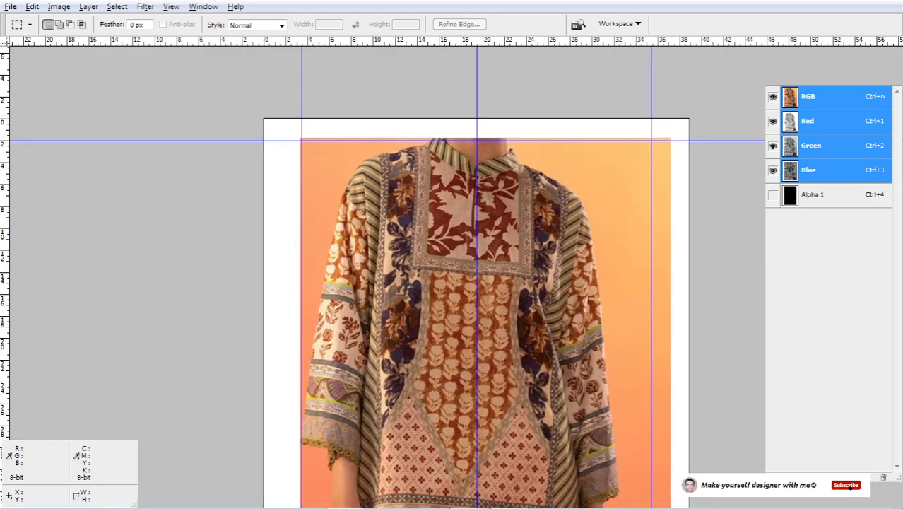
left_click(871, 477)
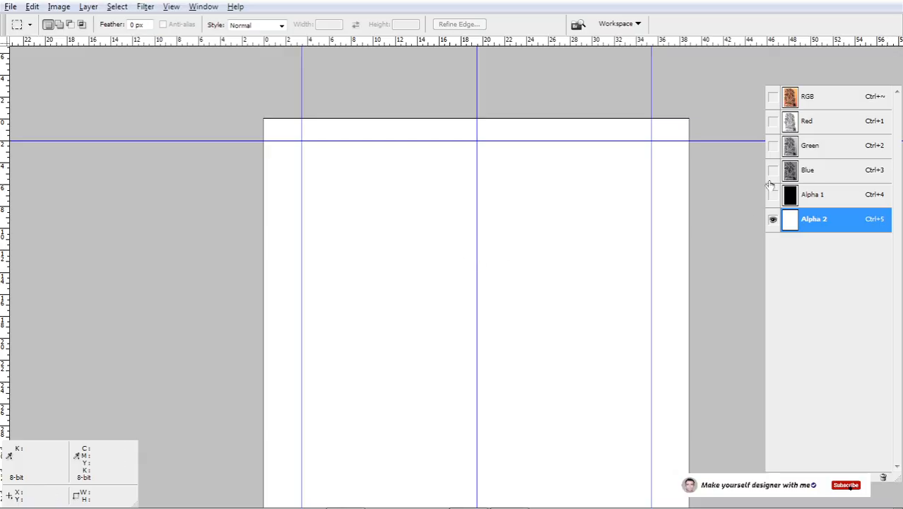
left_click(852, 82)
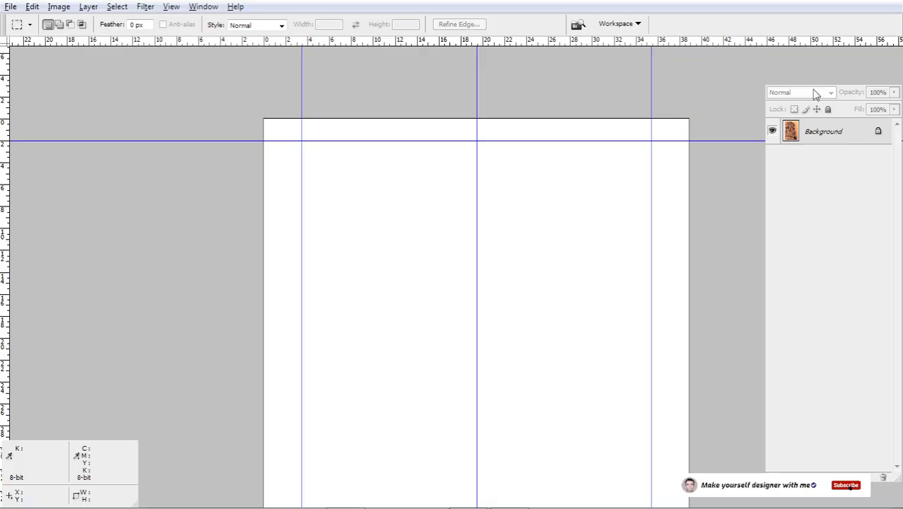
left_click(798, 83)
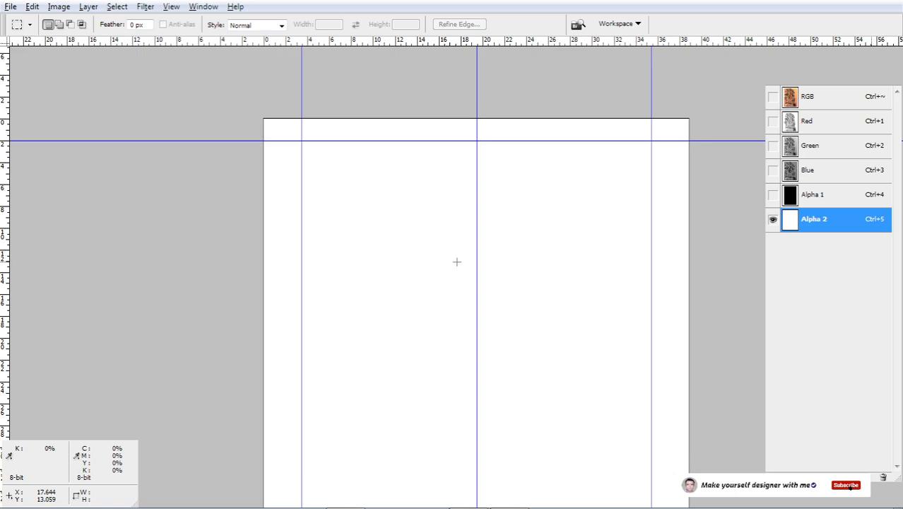
key("grave")
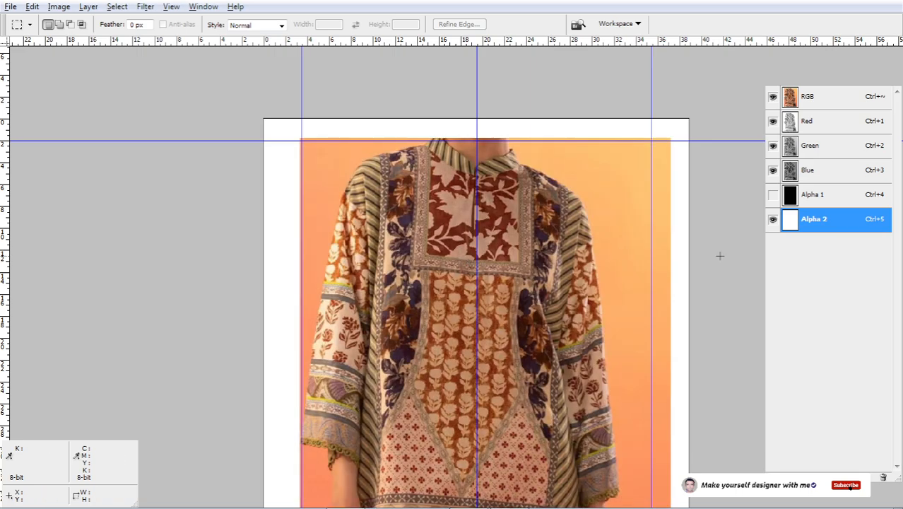
- Set the Alpha 2 channel's overlay colour to a medium blue
double_click(814, 222)
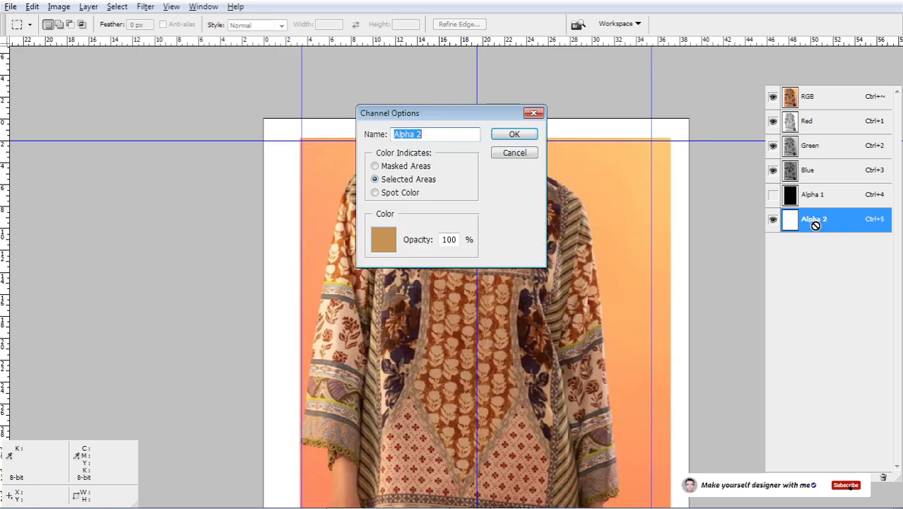
left_click(383, 238)
left_click(315, 219)
left_click(341, 222)
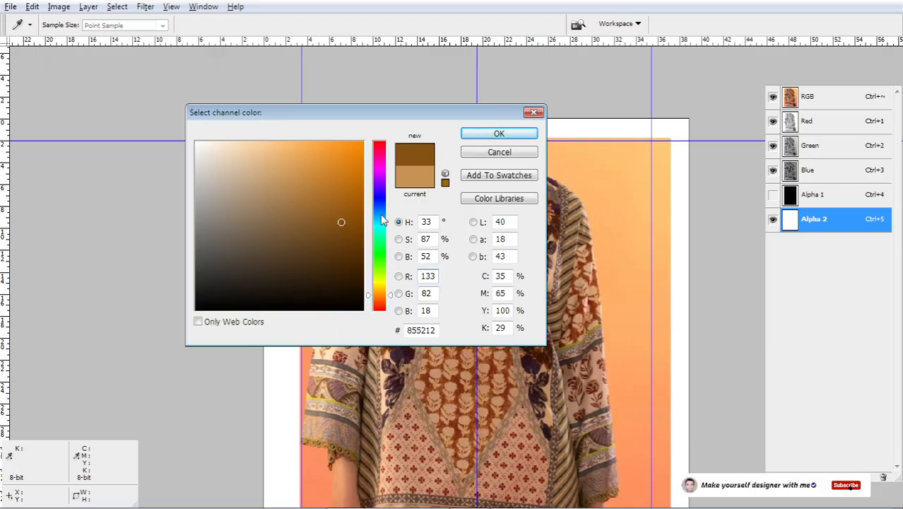
left_click(382, 216)
left_click(333, 209)
left_click(499, 133)
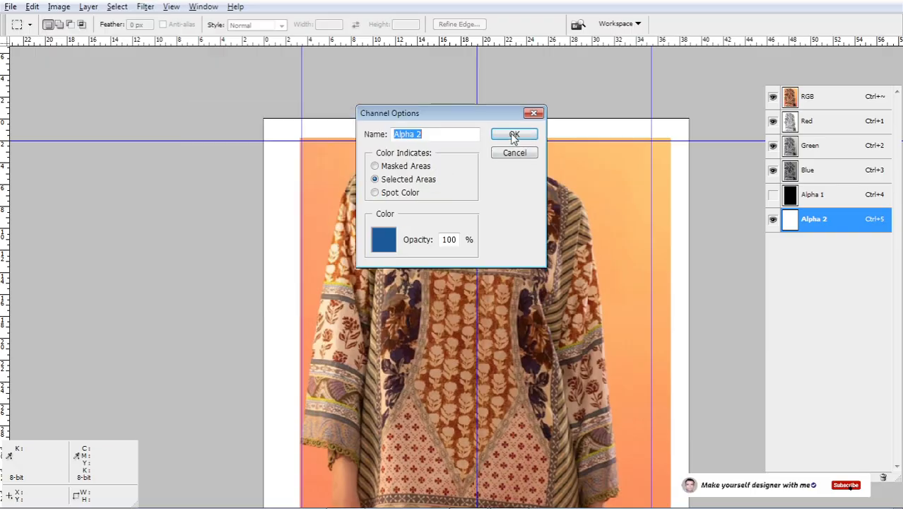
left_click(514, 135)
- Select a rectangle of about 1.45 by 1.13 across the neckline panel's outer vertical border and fill it in the Alpha 2 channel
left_click_drag(477, 171, 571, 353)
left_click_drag(333, 208, 434, 280)
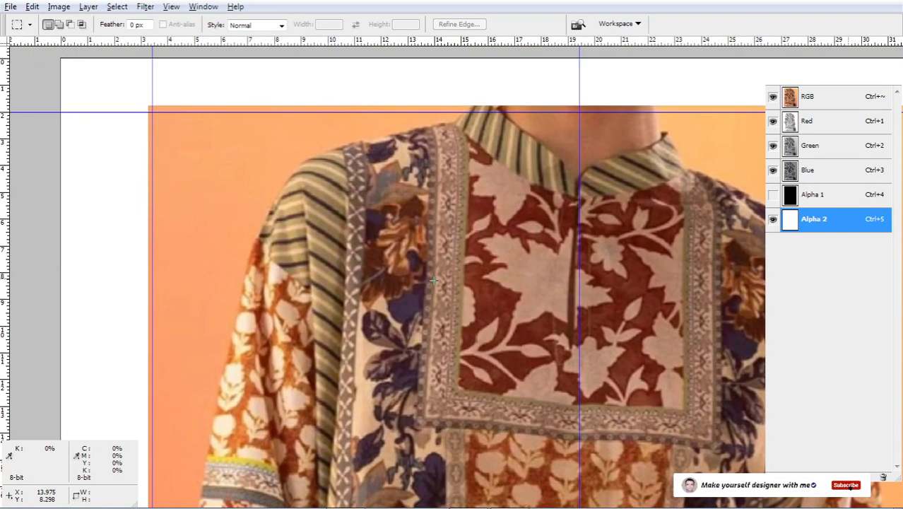
scroll(510, 268, "down", 2)
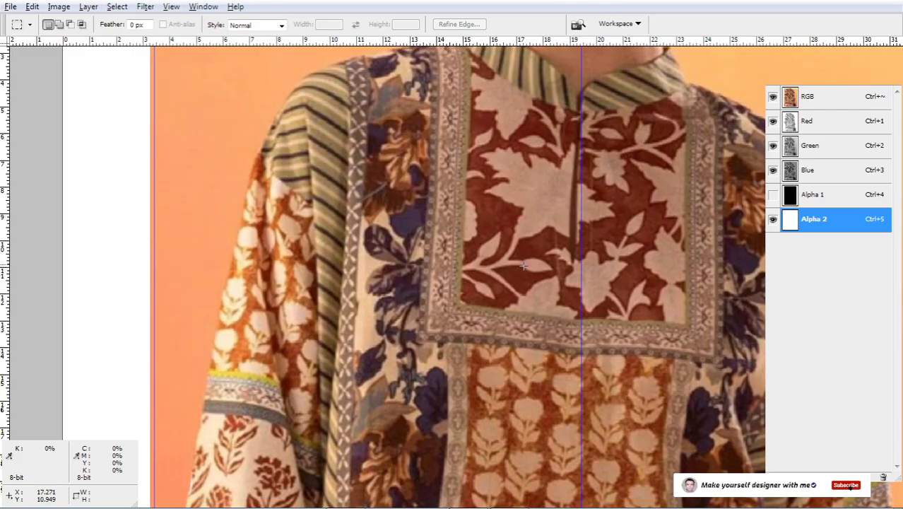
key("Tab")
left_click_drag(394, 258, 464, 371)
left_click_drag(551, 232, 509, 312)
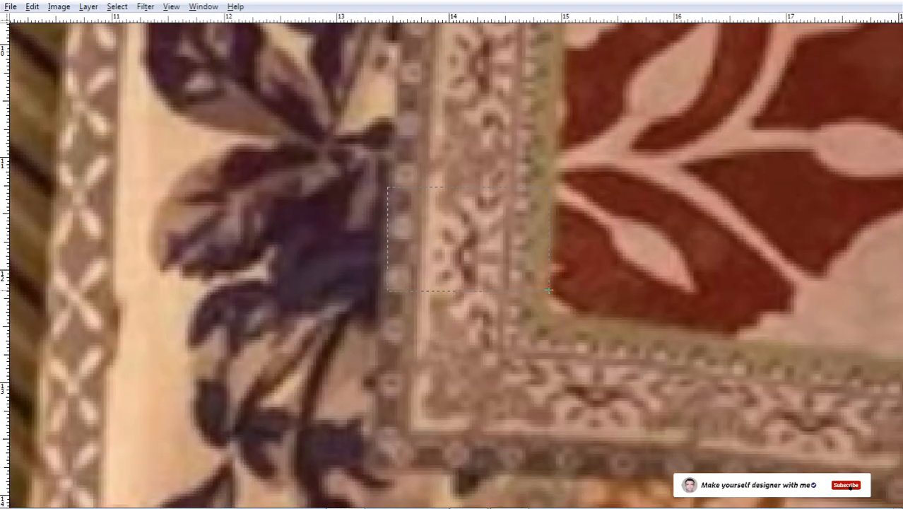
left_click_drag(548, 290, 548, 311)
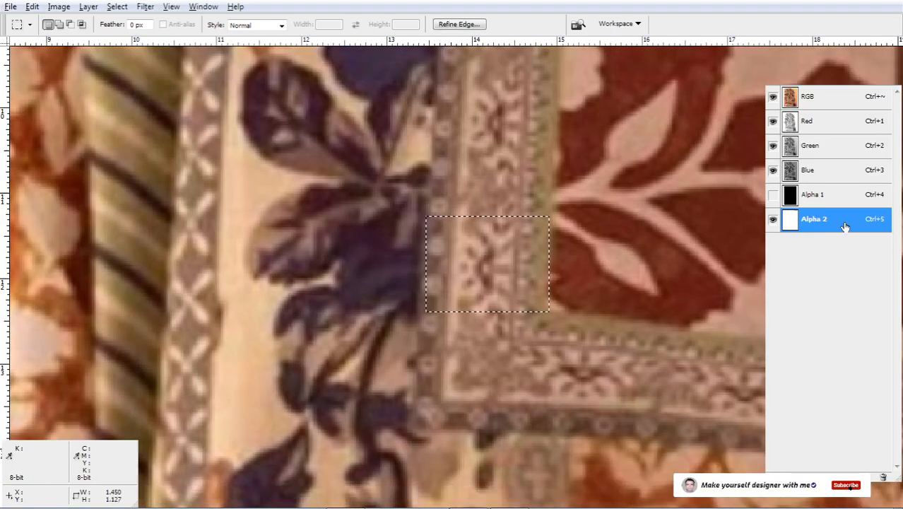
key("alt+BackSpace")
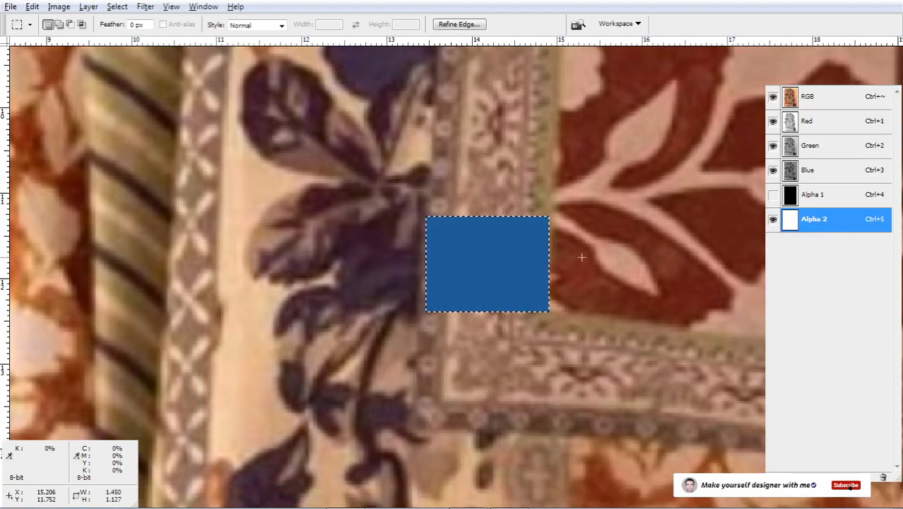
- Stretch the filled rectangle with Free Transform up to the horizontal guide and down past the panel's lower border
scroll(501, 288, "down", 4)
scroll(508, 305, "down", 5)
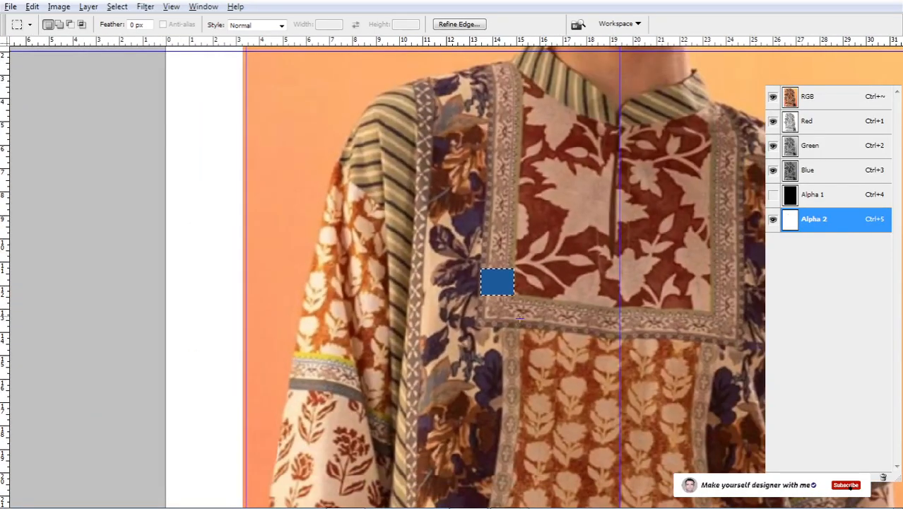
key("ctrl+t")
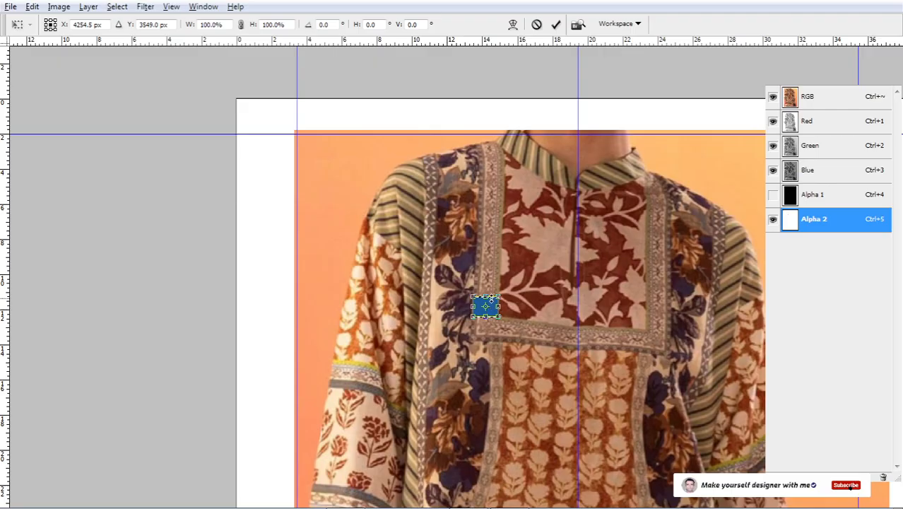
left_click_drag(487, 295, 486, 133)
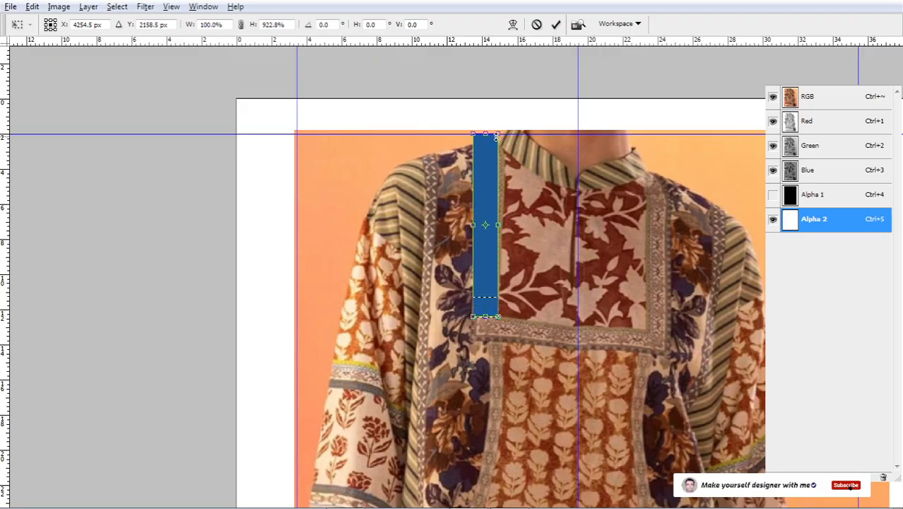
left_click_drag(487, 315, 489, 362)
key("Return")
- Duplicate the vertical strip over the neckline panel and rotate the copy 90° clockwise
scroll(486, 347, "up", 2)
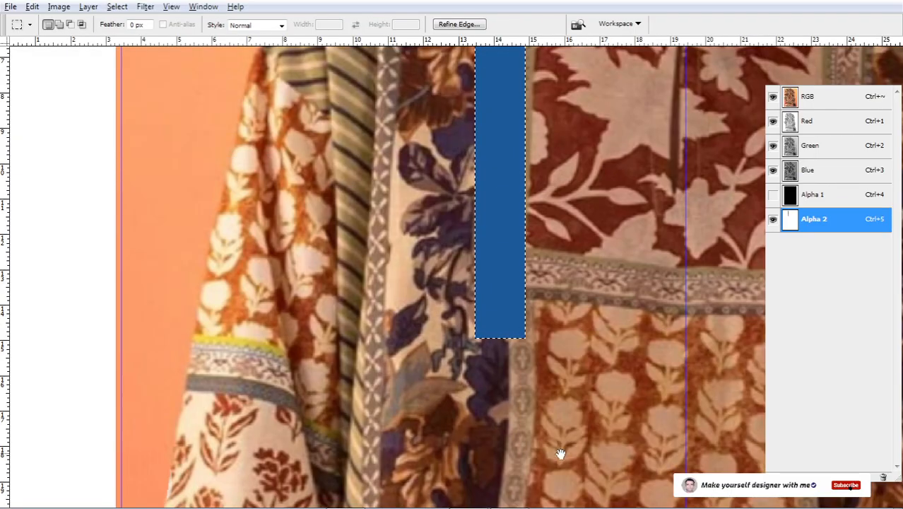
left_click_drag(468, 309, 545, 329)
left_click_drag(587, 243, 546, 328)
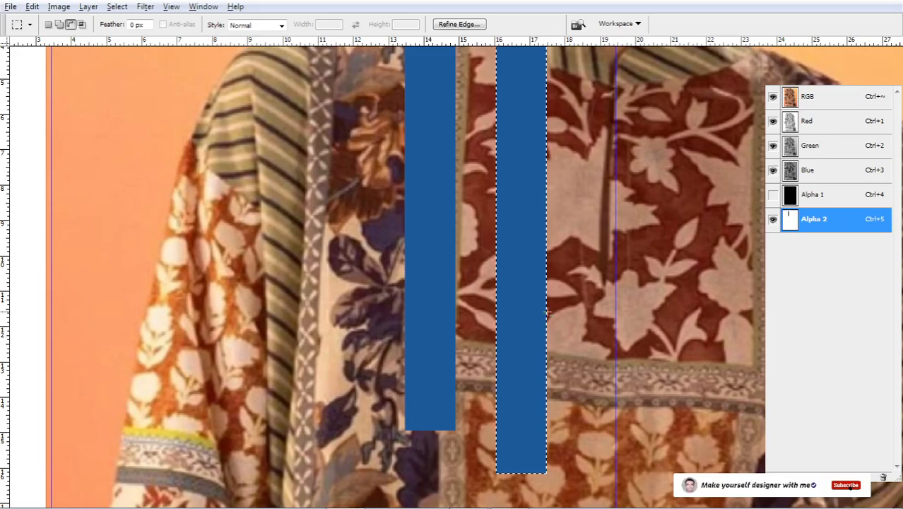
key("alt+e")
key("a")
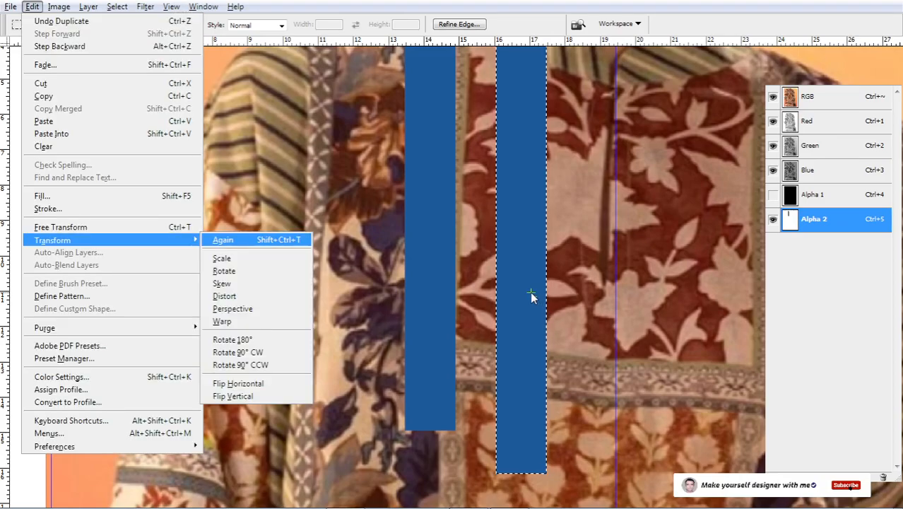
key("9")
key("Tab")
scroll(587, 268, "down", 1)
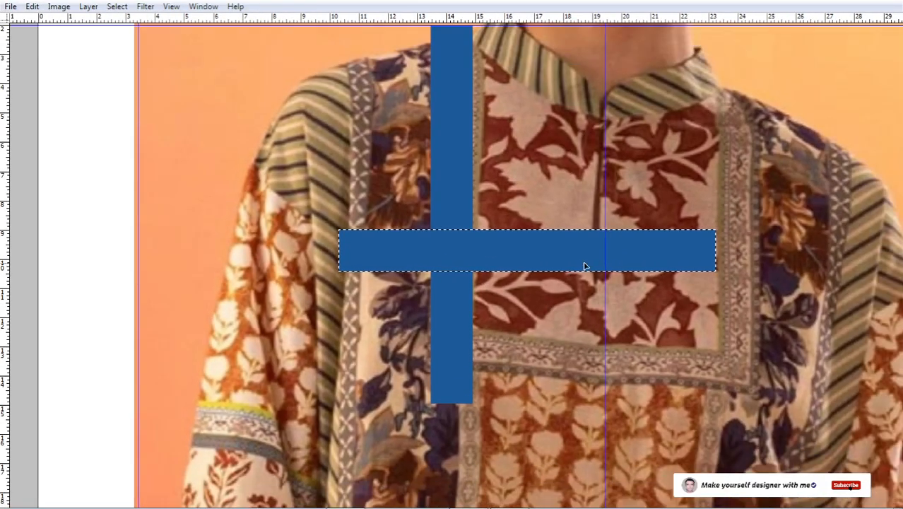
- Move the horizontal strip onto the neckline panel's lower border and delete its fill from Alpha 2
left_click_drag(586, 269, 596, 286)
key("Delete")
key("Tab")
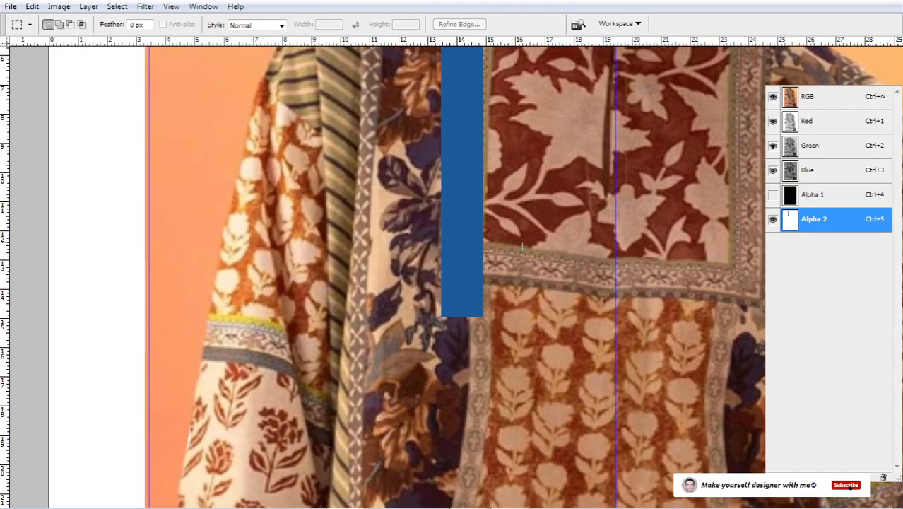
- Demonstrate Reselect by repeatedly restoring and clearing the last selection over the panel's lower border
right_click(497, 221)
left_click(530, 384)
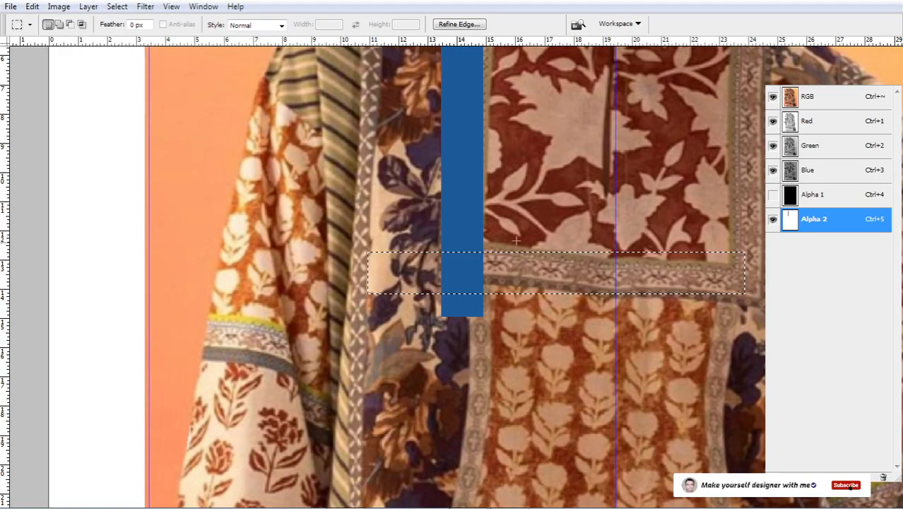
left_click(509, 237)
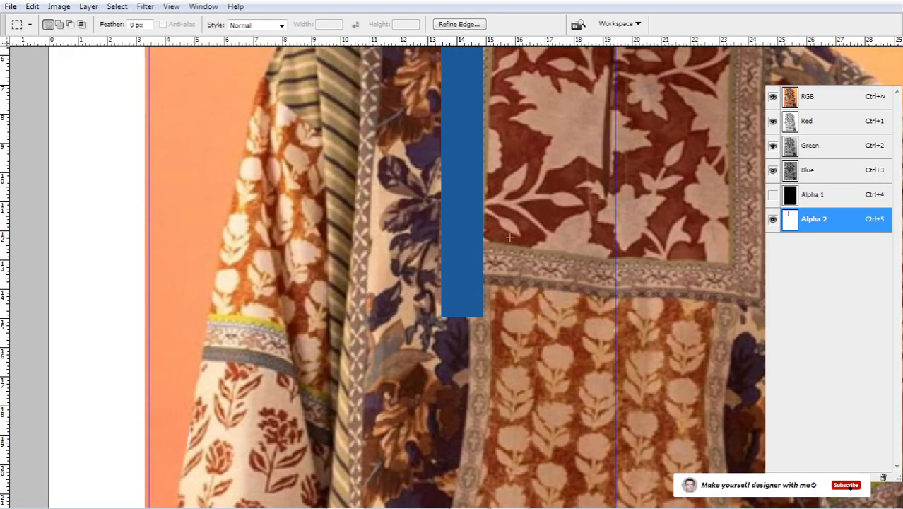
key("ctrl+shift+d")
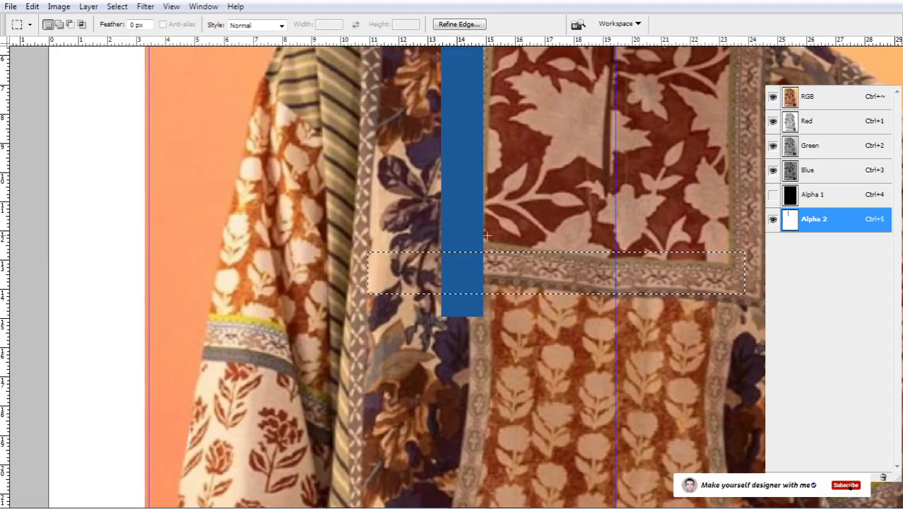
key("ctrl+d")
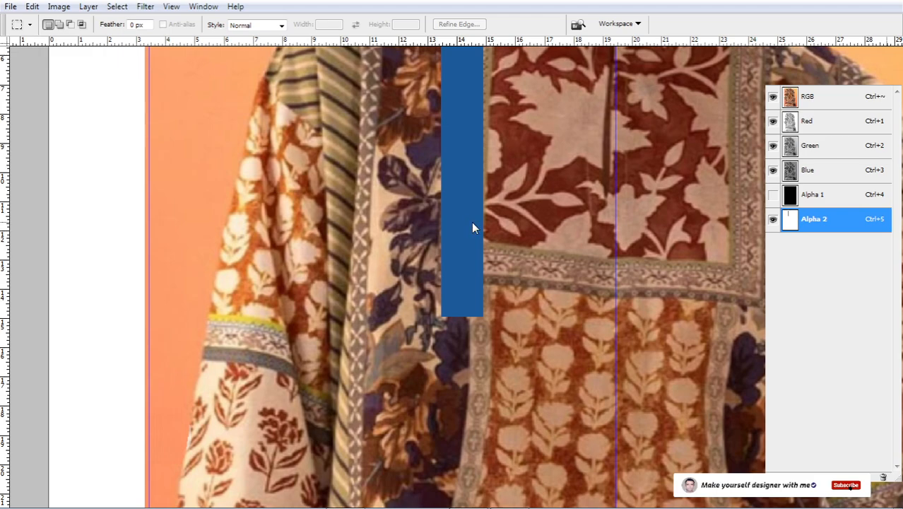
right_click(472, 224)
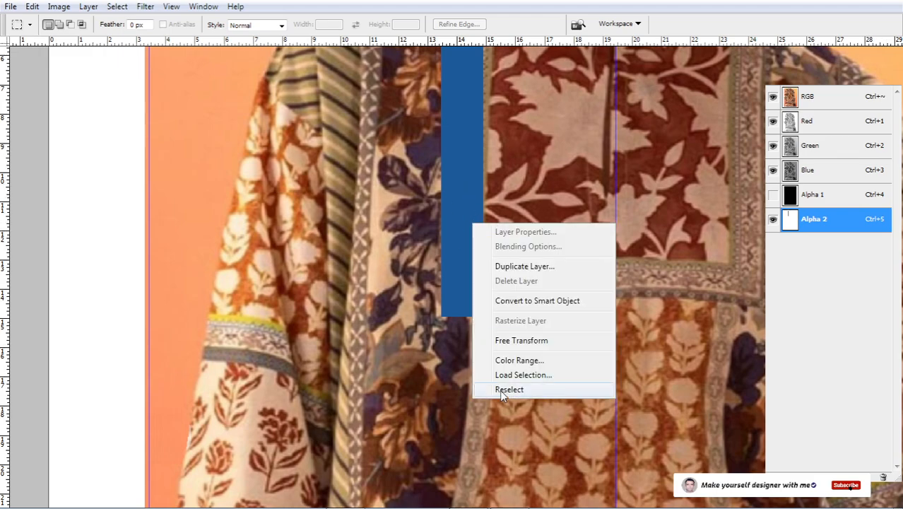
left_click(479, 206)
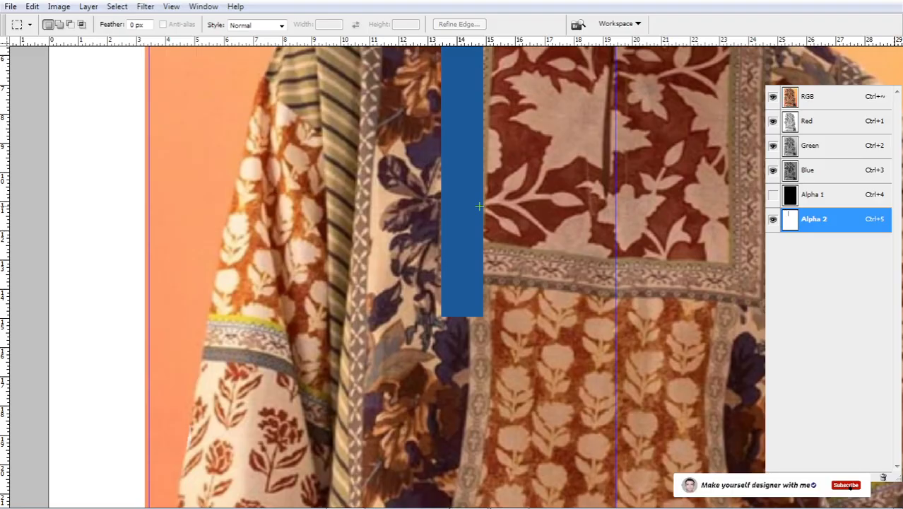
key("ctrl+shift+d")
key("ctrl+d")
key("ctrl+shift+d")
key("ctrl+d")
key("ctrl+shift+d")
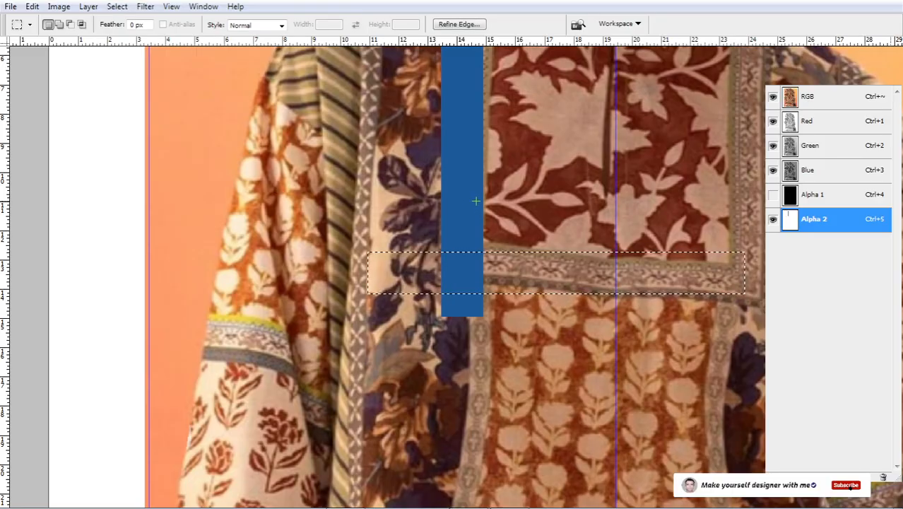
key("ctrl+d")
key("ctrl+shift+d")
key("ctrl+shift+d")
key("ctrl+d")
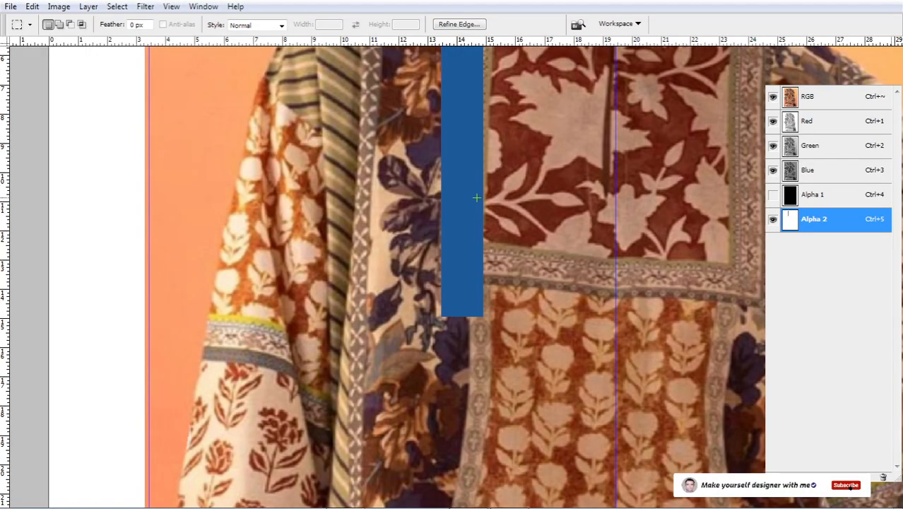
key("ctrl+shift+d")
key("ctrl+d")
- Restore the horizontal strip's selection and fill it in a new alpha channel, Alpha 3, shown together with Alpha 2
key("ctrl+shift+d")
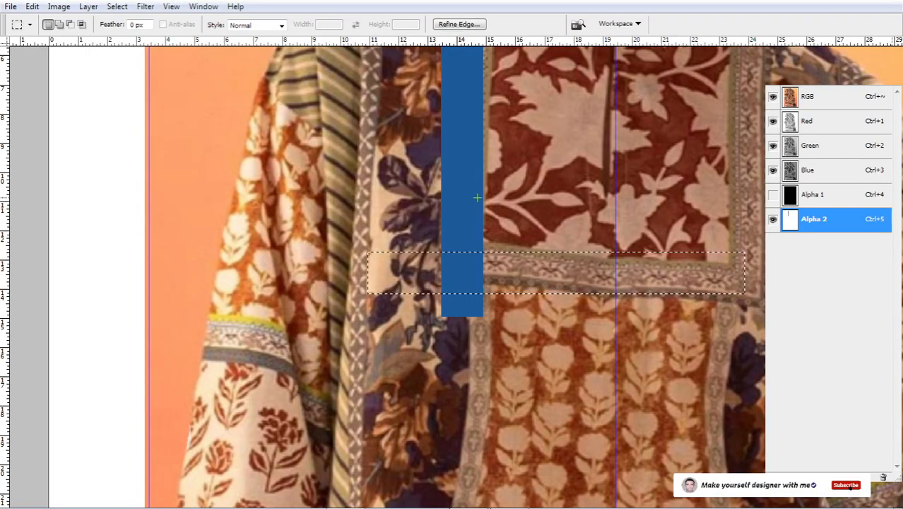
left_click(868, 477)
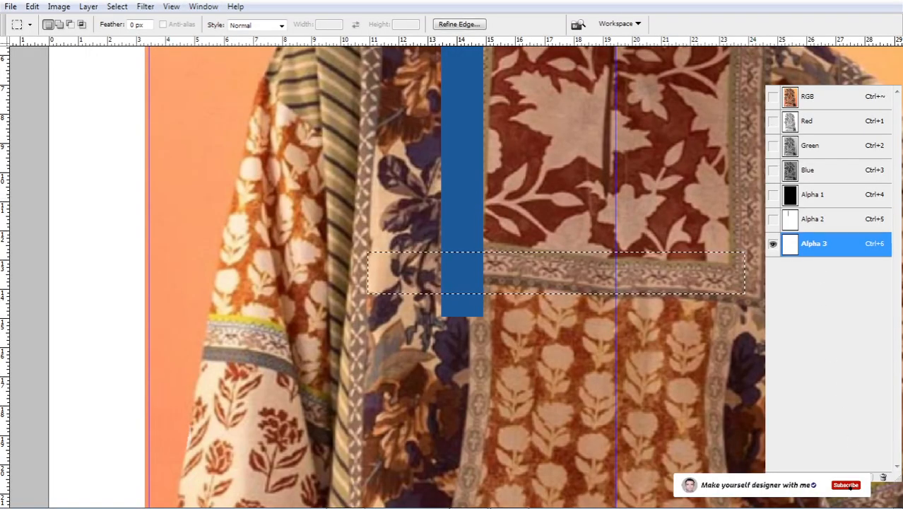
key("alt+BackSpace")
left_click(823, 221, "shift")
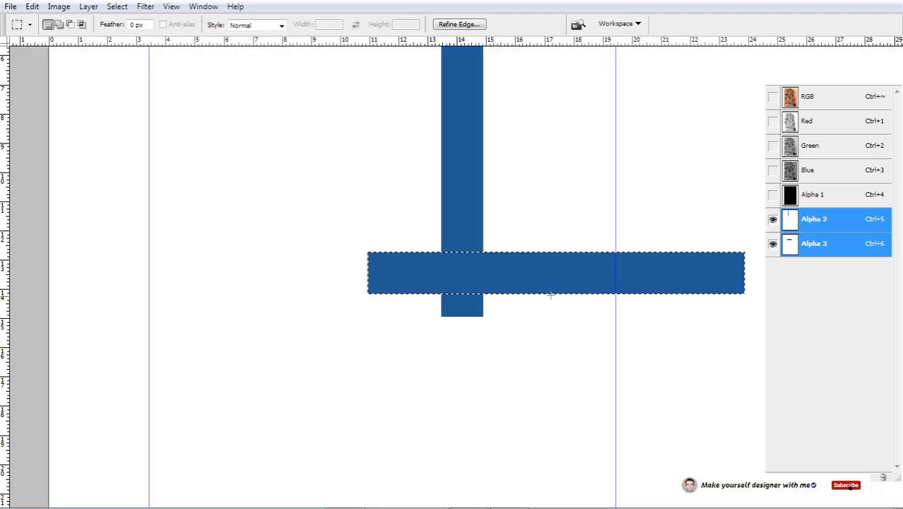
- Merge the horizontal strip into Alpha 2 with the Magic Wand at tolerance 0, trimming both overhanging ends into an L-shaped corner
key("ctrl+d")
key("w")
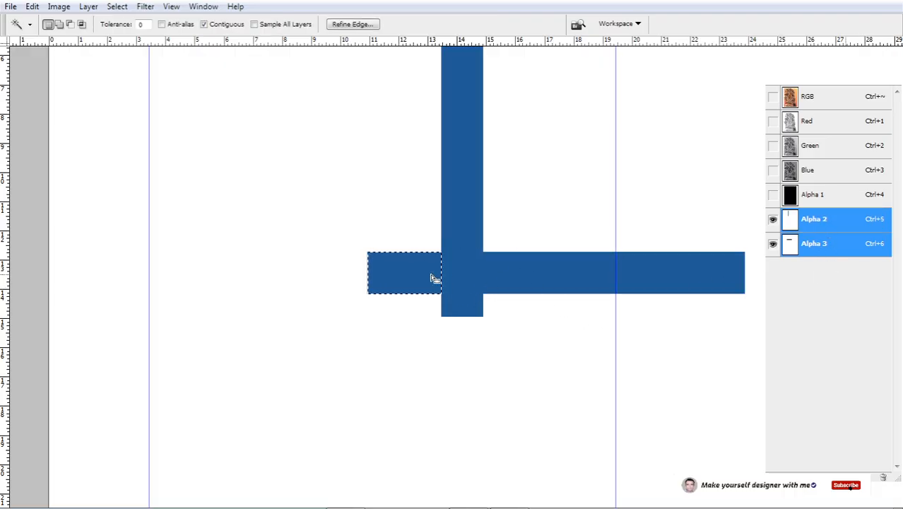
left_click(838, 220)
key("alt+BackSpace")
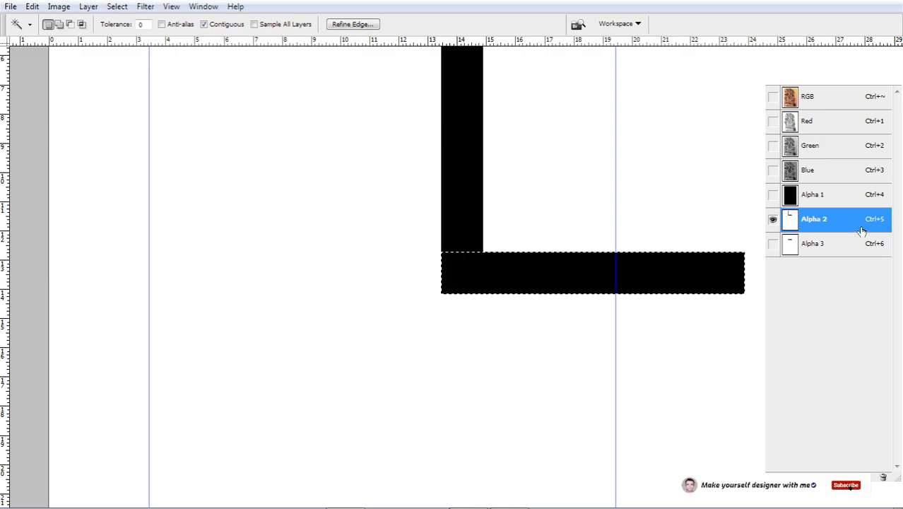
- Delete the Alpha 3 channel and show Alpha 2 on its own
left_click(824, 244)
right_click(829, 248)
left_click(834, 272)
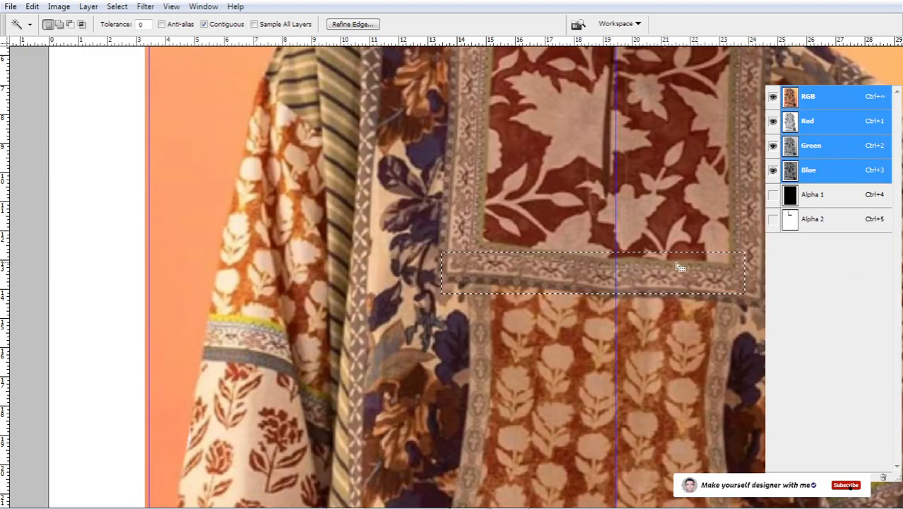
left_click(822, 225)
- Erase the part of the L-shaped border beyond the centre guide in Alpha 2 and show the RGB image with it
key("ctrl+minus")
key("ctrl+minus")
key("ctrl+minus")
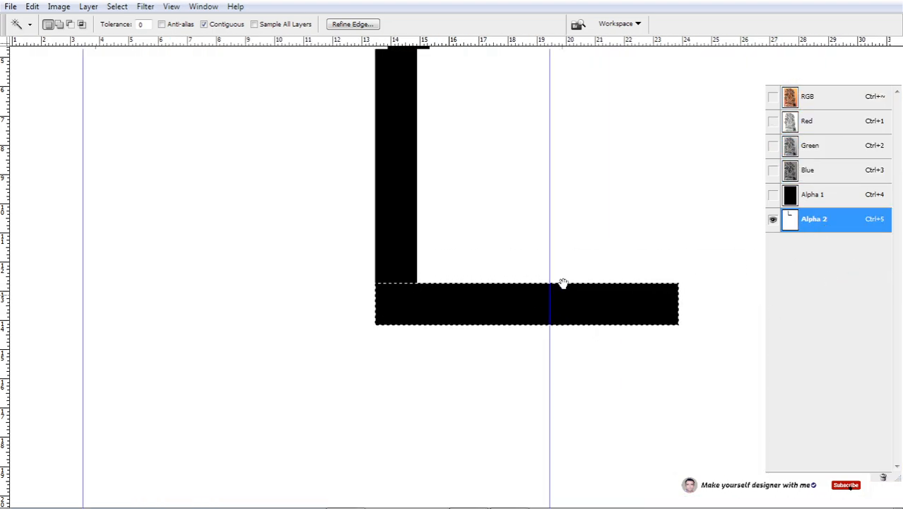
key("ctrl+d")
scroll(532, 280, "down", 1)
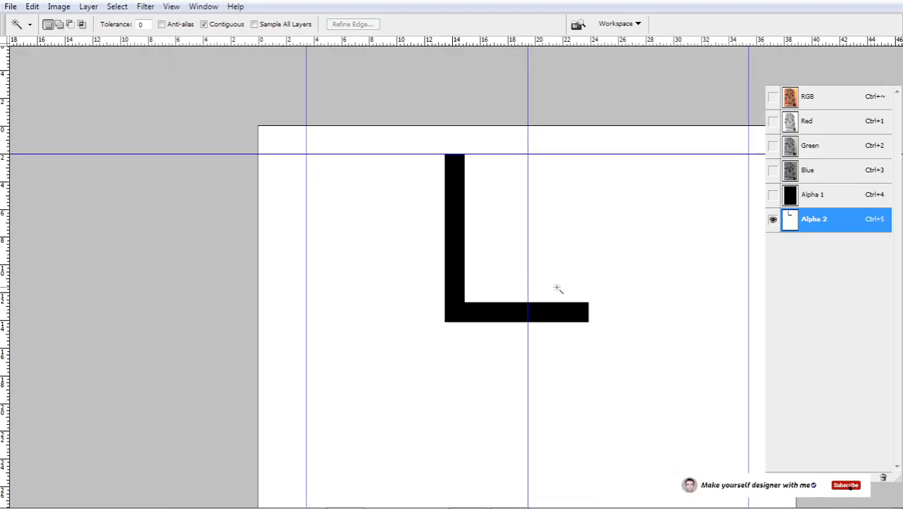
key("m")
left_click_drag(528, 270, 626, 353)
key("Delete")
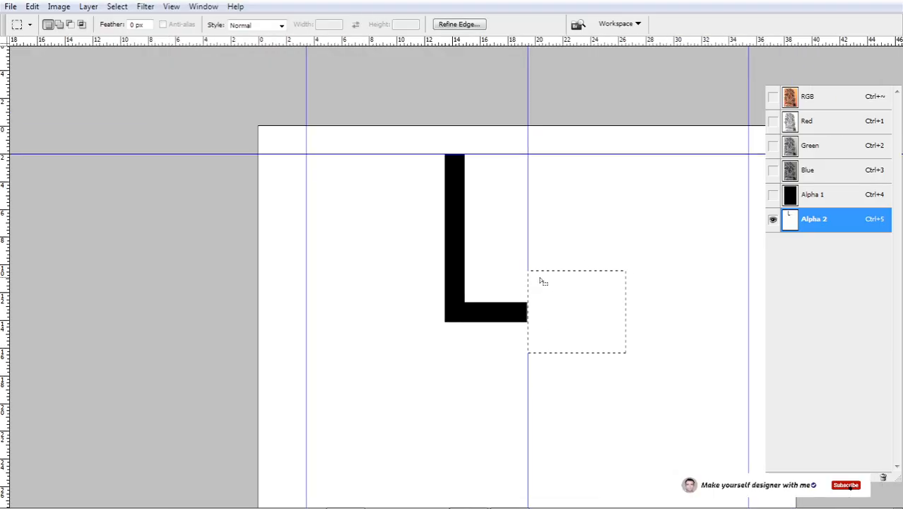
scroll(525, 326, "up", 3)
key("ctrl+d")
key("asciitilde")
scroll(506, 252, "down", 3)
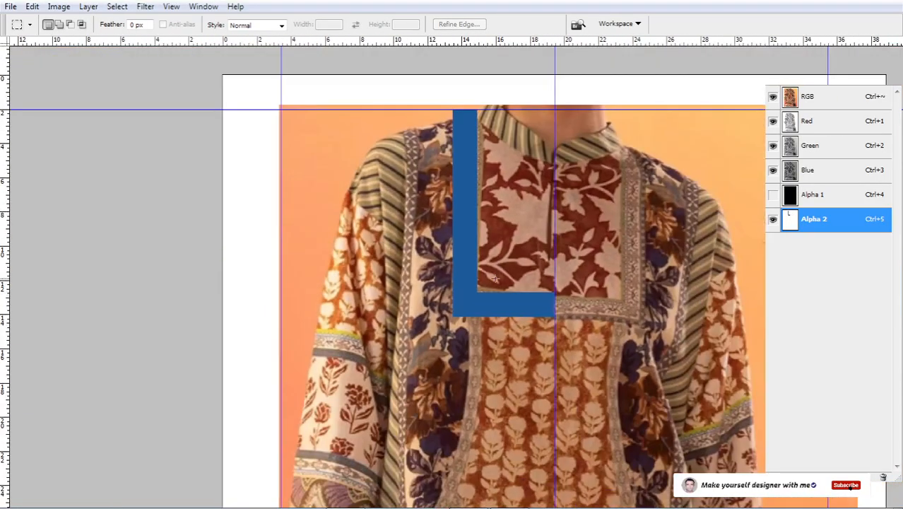
- Select the inside of the neckline panel with a rectangular marquee, from the top guide to the centre guide and overlapping the L-shaped border
scroll(503, 368, "down", 1)
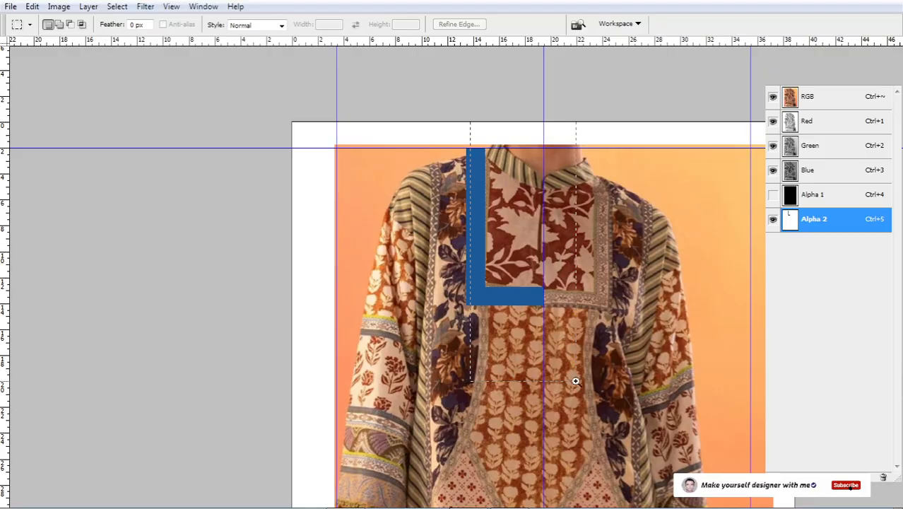
left_click_drag(575, 381, 575, 381)
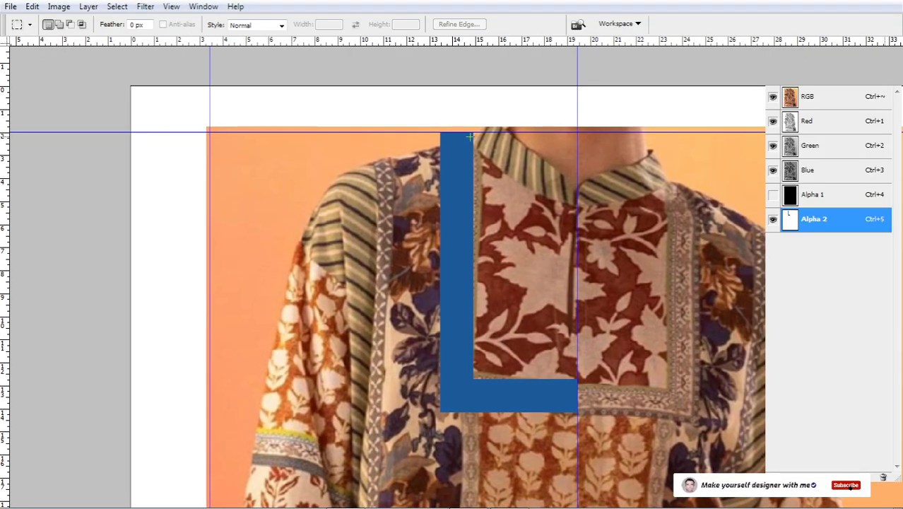
left_click_drag(552, 373, 577, 391)
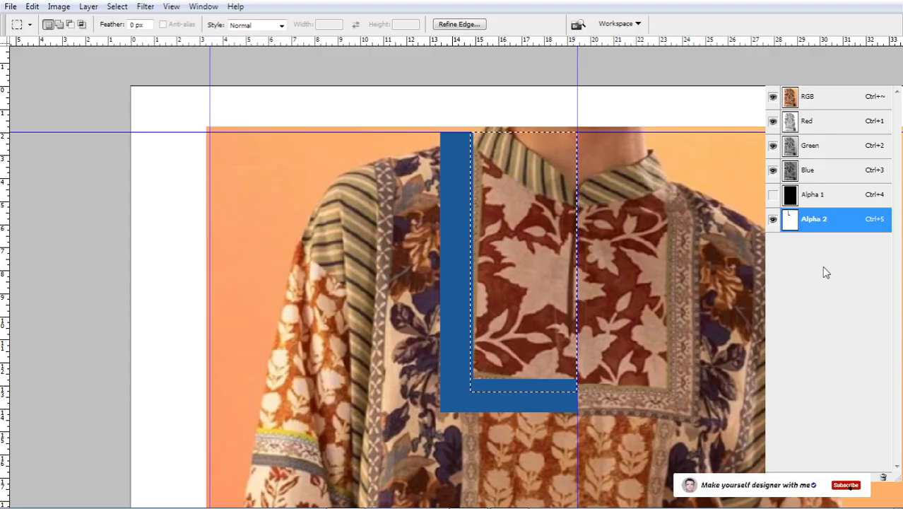
- Set the display colour of the Alpha 2 channel to bright green (48ff00) and show the channel on its own
double_click(841, 231)
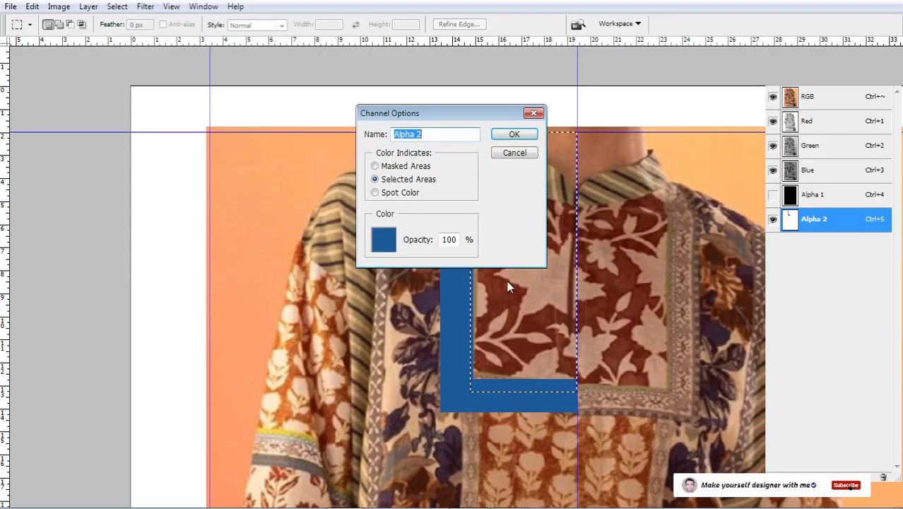
left_click(383, 240)
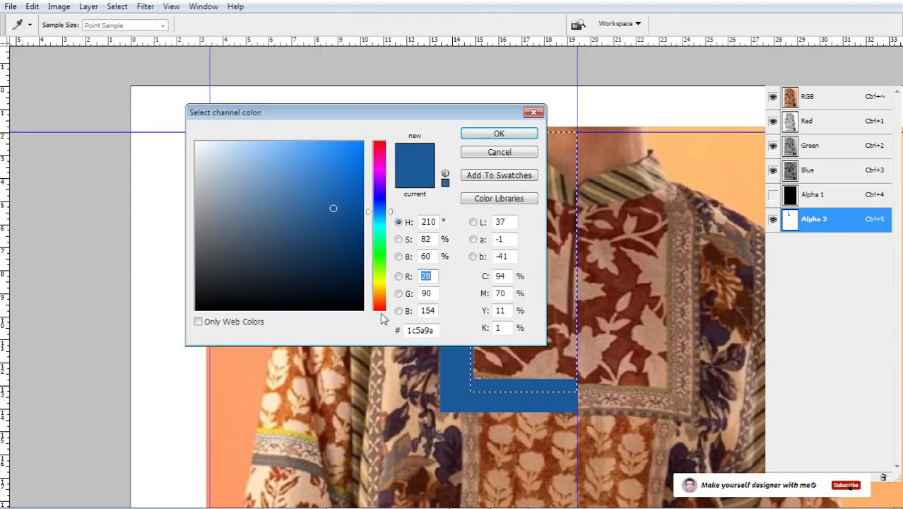
left_click(379, 263)
left_click_drag(337, 162, 364, 141)
left_click(503, 138)
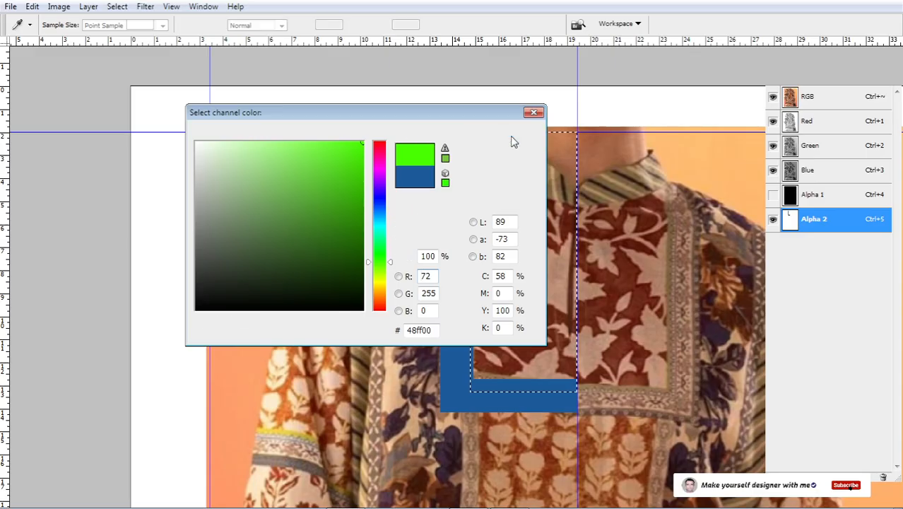
left_click(514, 141)
scroll(612, 370, "up", 2)
left_click_drag(458, 222, 486, 324)
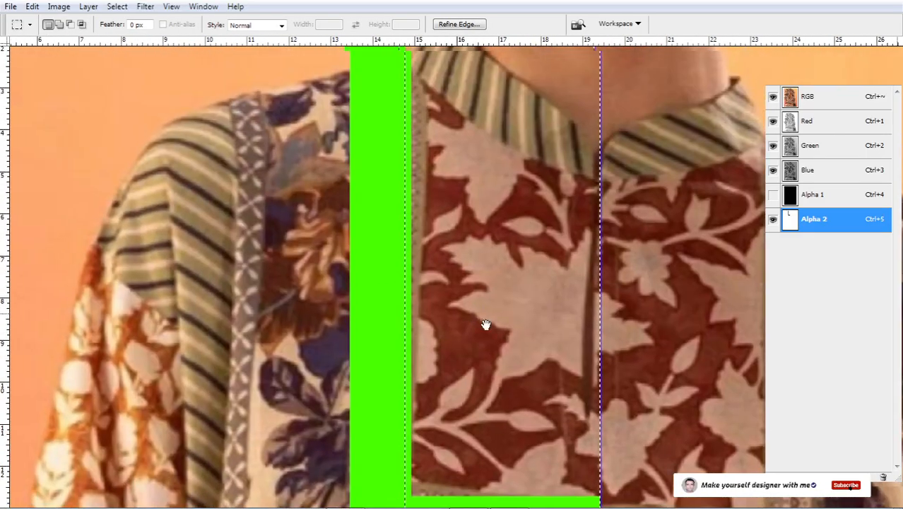
scroll(486, 325, "down", 1)
key("ctrl+5")
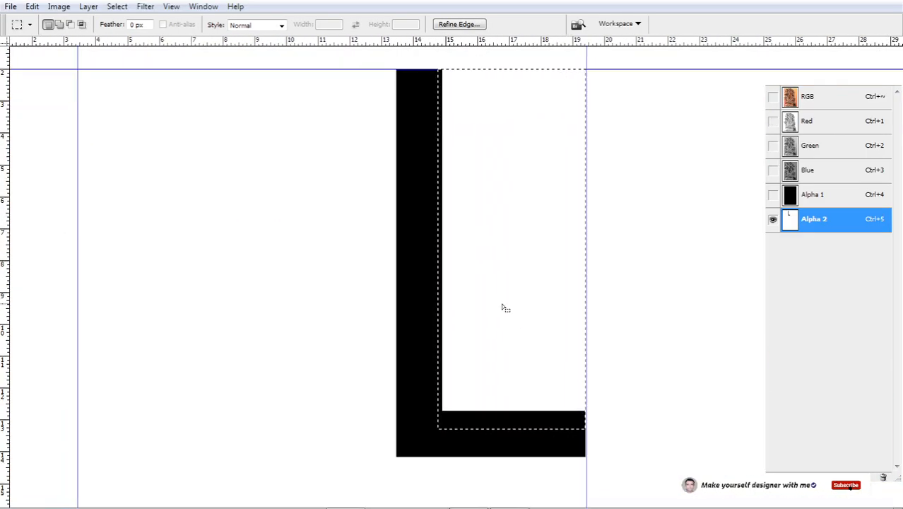
- Try greying the selected panel area in Alpha 2 using Levels with the output white level at 196, and undo it
key("ctrl+l")
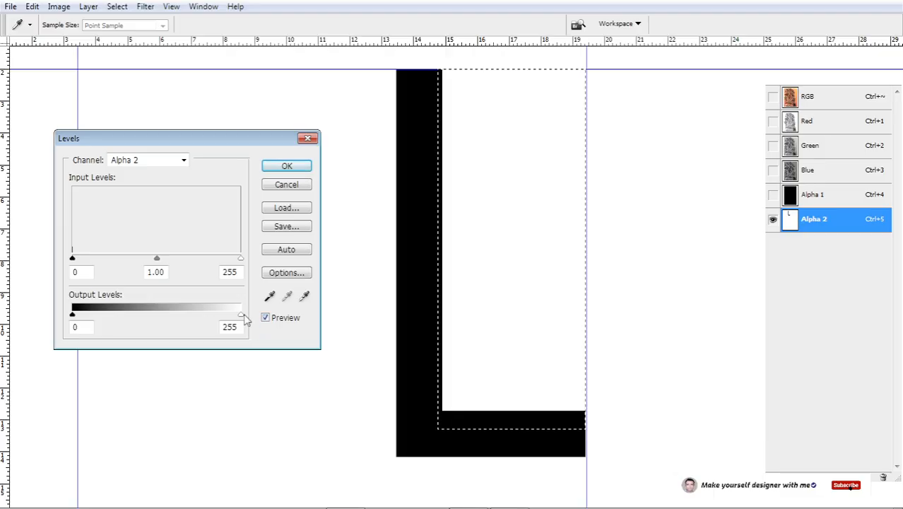
left_click_drag(244, 318, 202, 316)
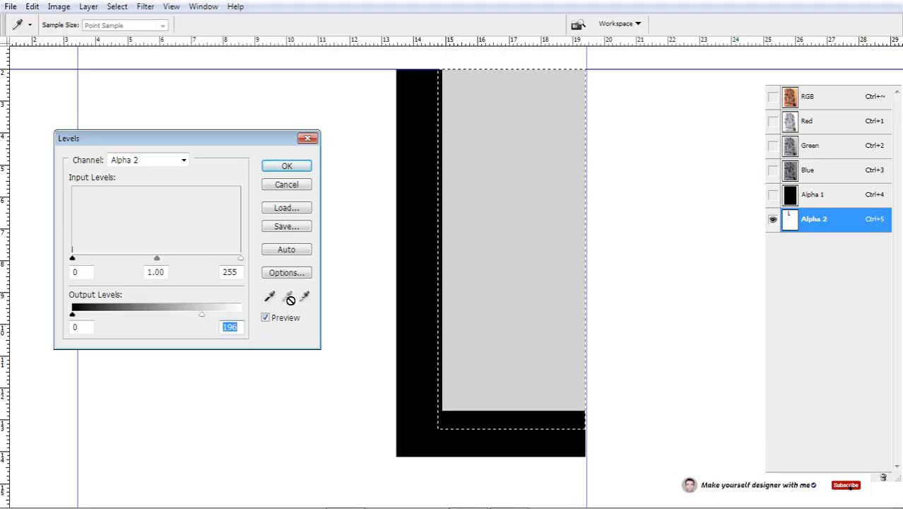
key("Return")
key("m")
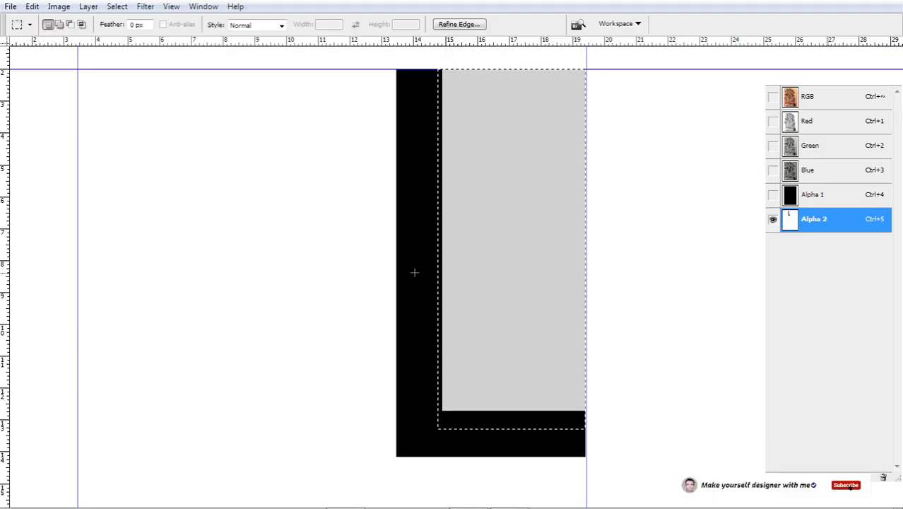
key("ctrl+z")
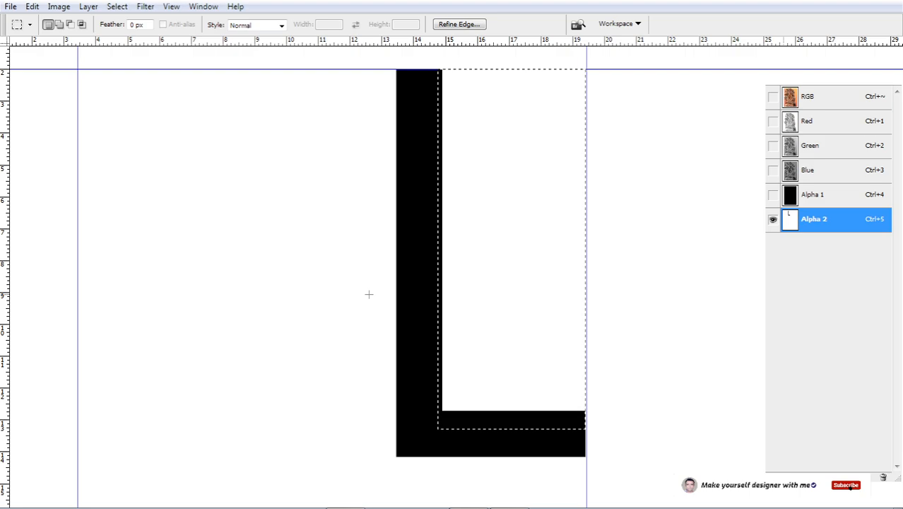
- Fill the inside of the neckline panel in Alpha 2 with the Paint Bucket at 40% opacity and show the RGB image with it
key("g")
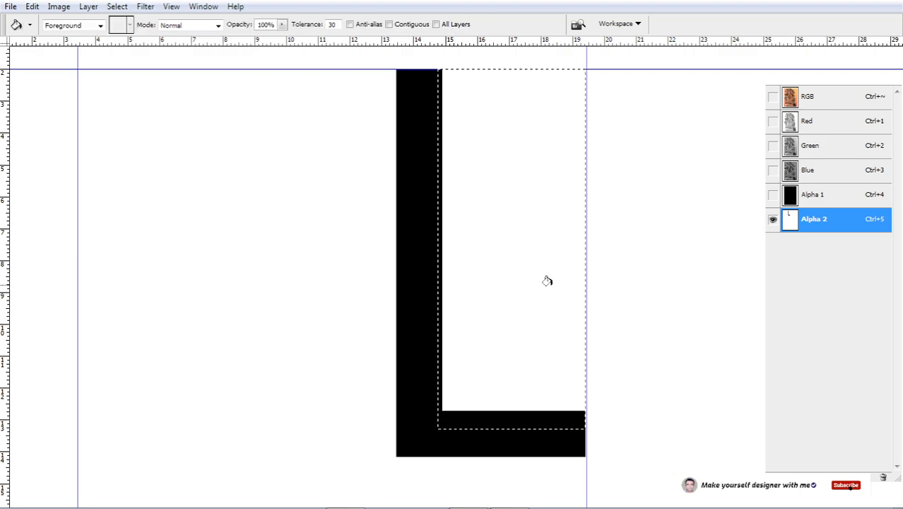
left_click(514, 258)
scroll(482, 279, "down", 3)
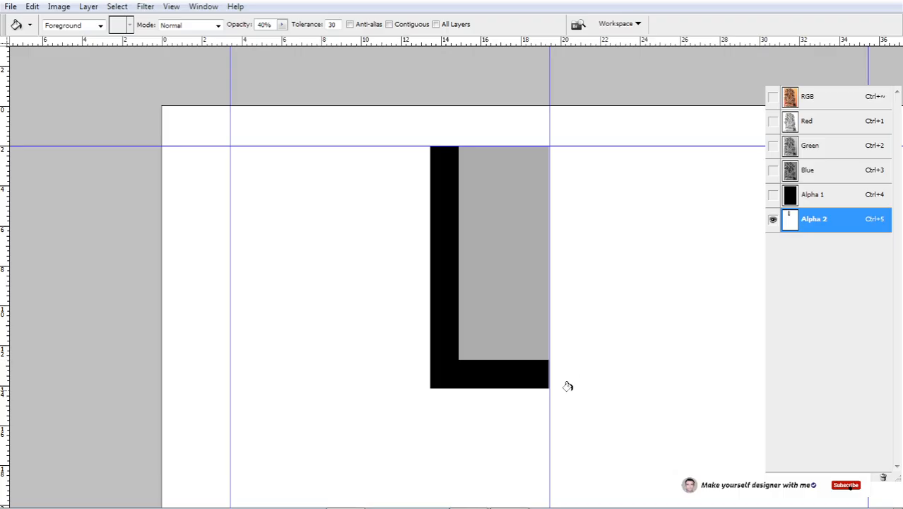
key("grave")
left_click_drag(604, 379, 596, 270)
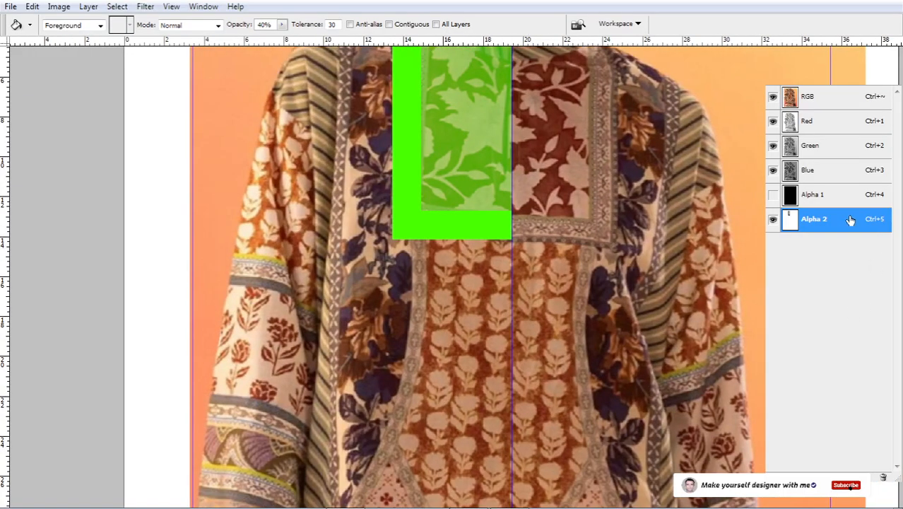
- Reselect the panel interior and examine it in Quick Mask, checking the options of Alpha 2 and of the mask
left_click_drag(506, 262, 537, 346)
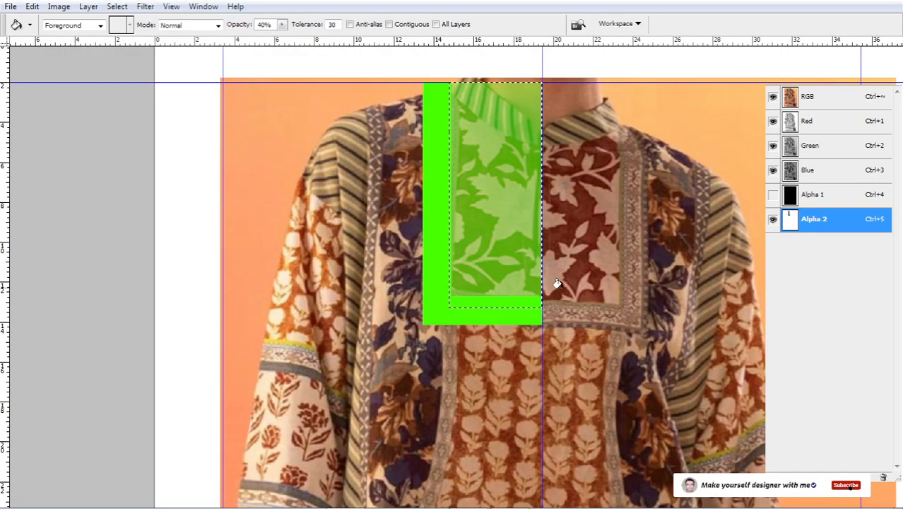
key("q")
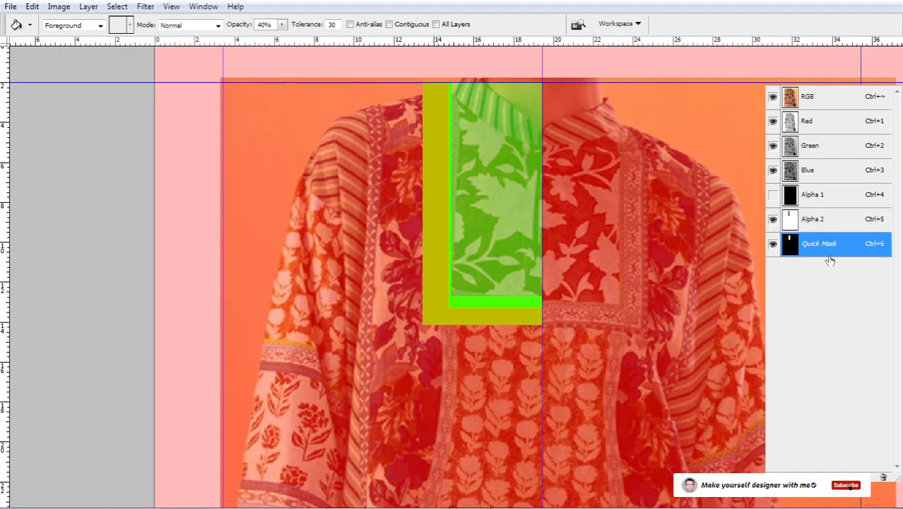
key("q")
double_click(827, 221)
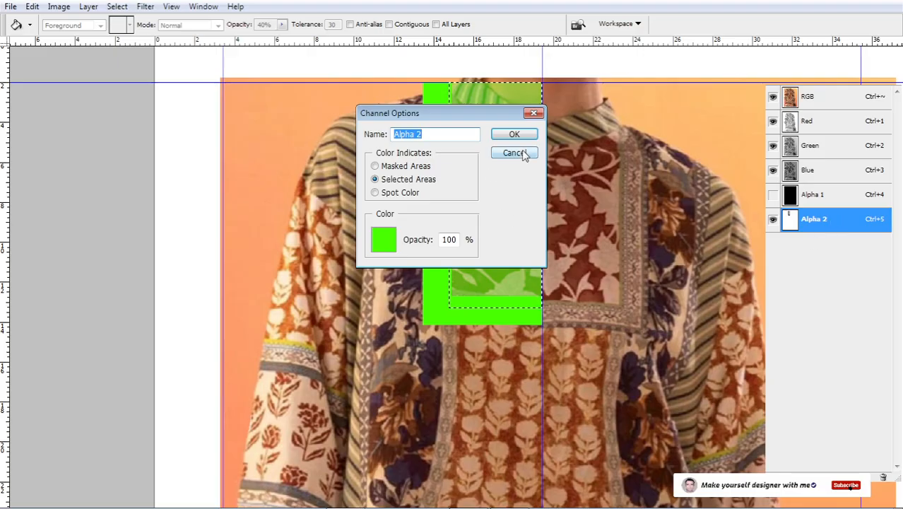
left_click(513, 154)
key("q")
double_click(853, 243)
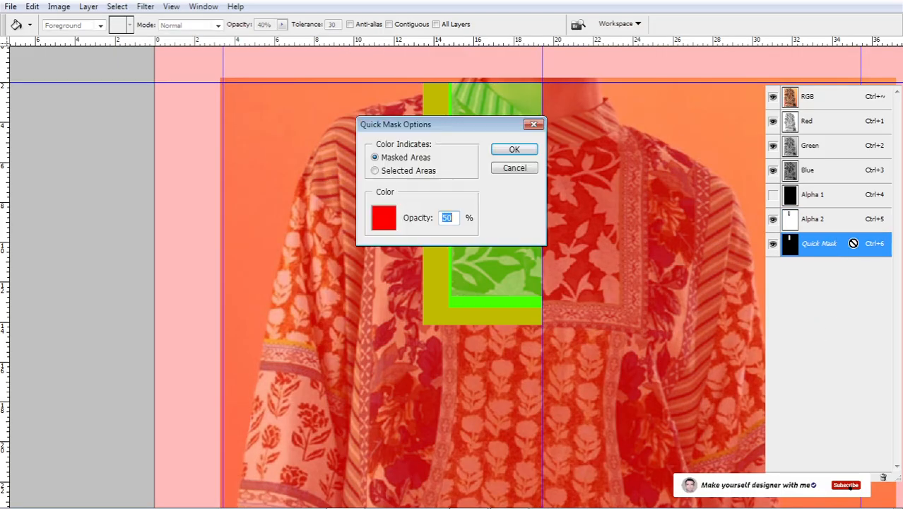
left_click(515, 168)
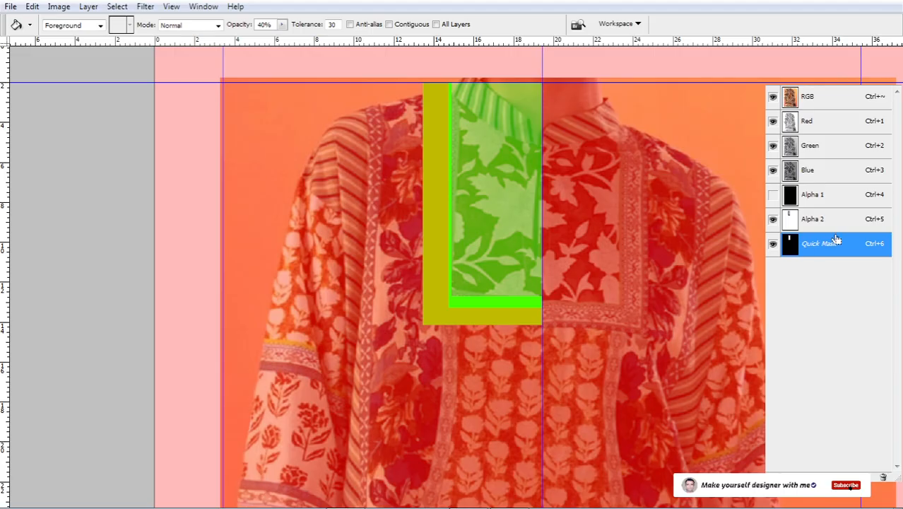
key("q")
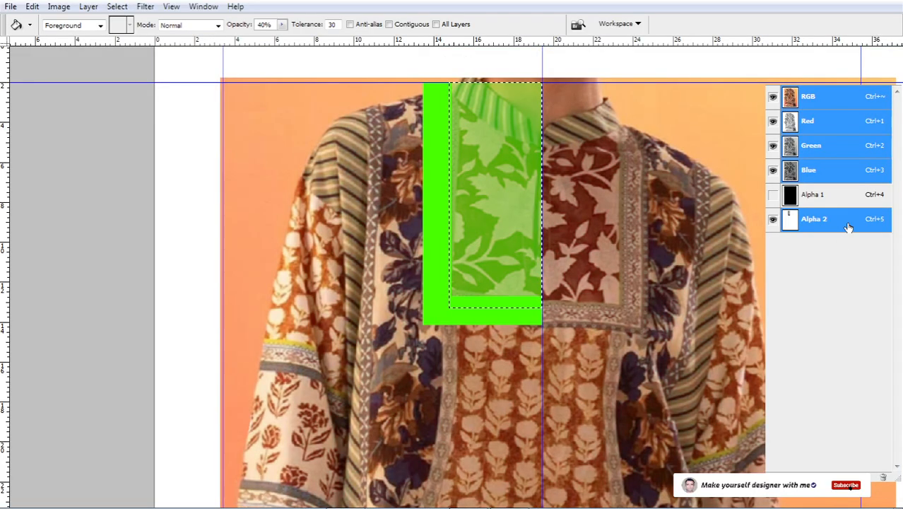
- Rename the Alpha 2 channel as xxx, show it over the RGB image and clear the selection
left_click(854, 224)
double_click(852, 224)
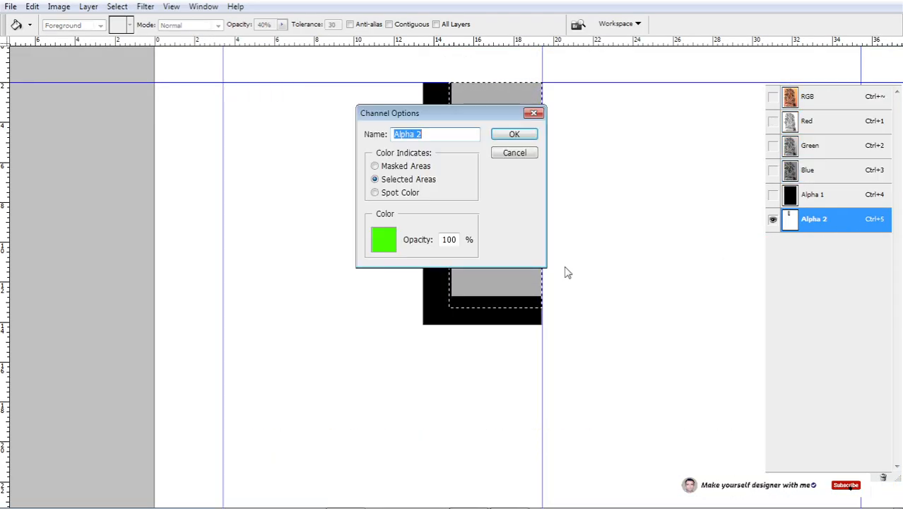
type("xxx")
key("Return")
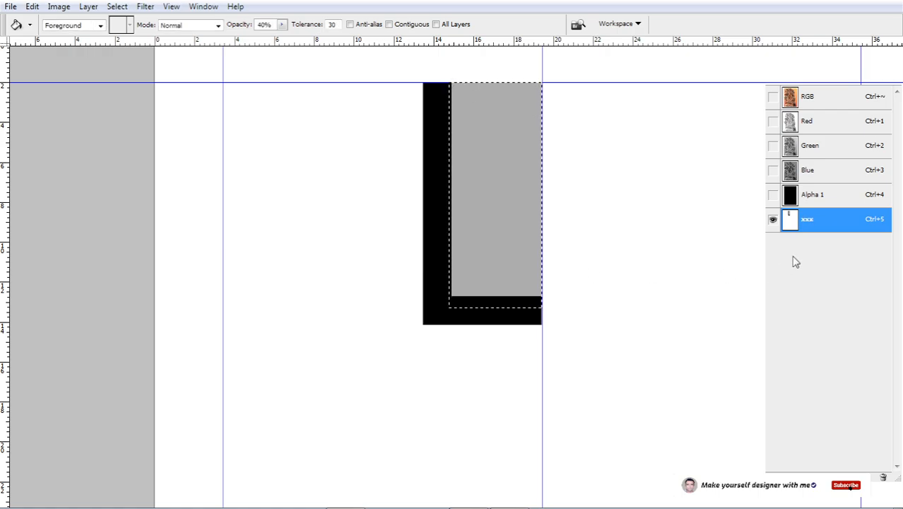
key("grave")
left_click_drag(468, 343, 460, 318)
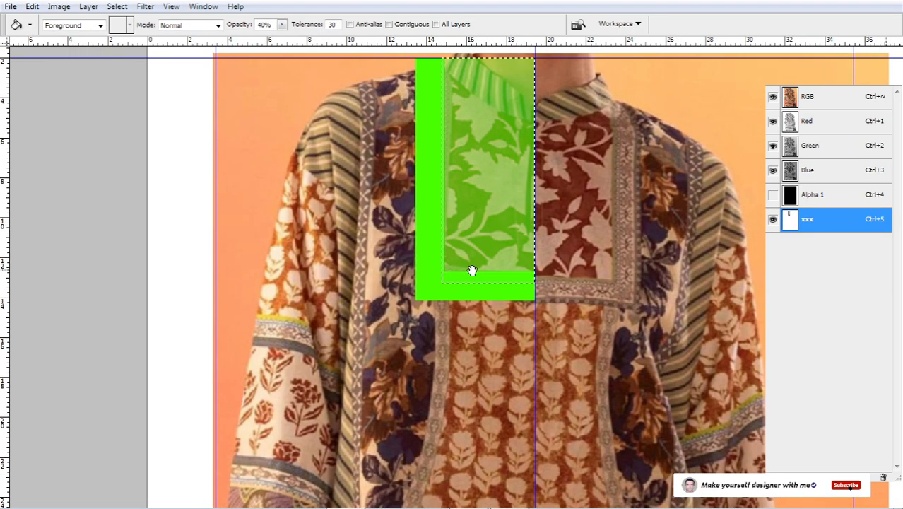
key("ctrl+d")
- Examine the whole shirt layout against the guides with the panels hidden, and restore the panels
key("Tab")
left_click_drag(481, 394, 506, 278)
left_click_drag(498, 410, 540, 252)
scroll(472, 281, "down", 7)
scroll(488, 286, "down", 1)
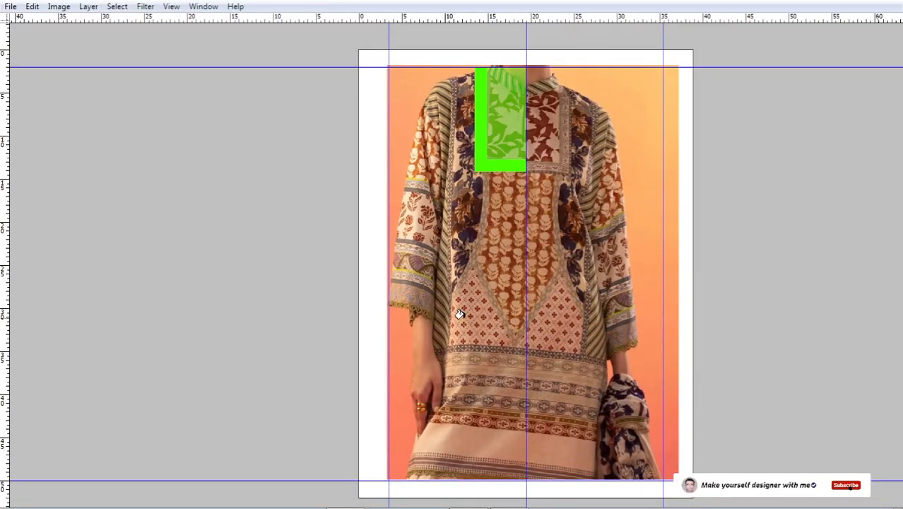
scroll(459, 314, "up", 1)
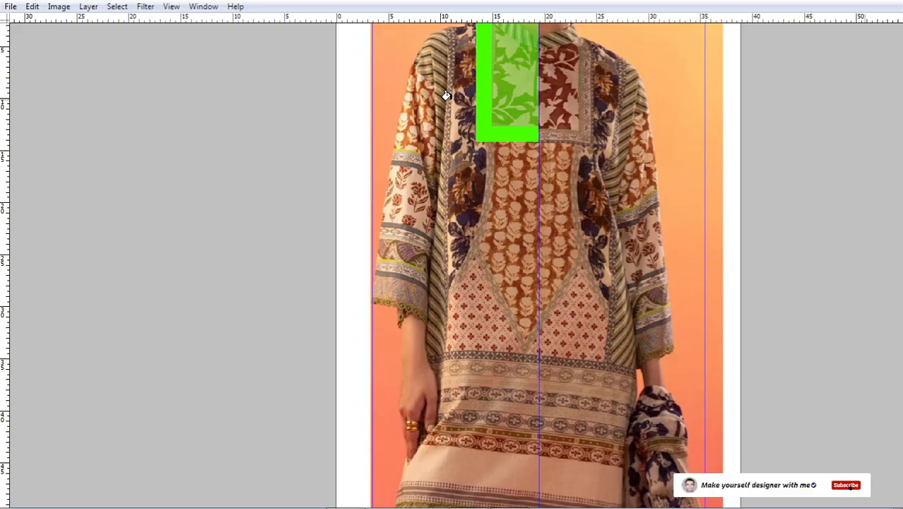
scroll(457, 221, "up", 3)
key("Tab")
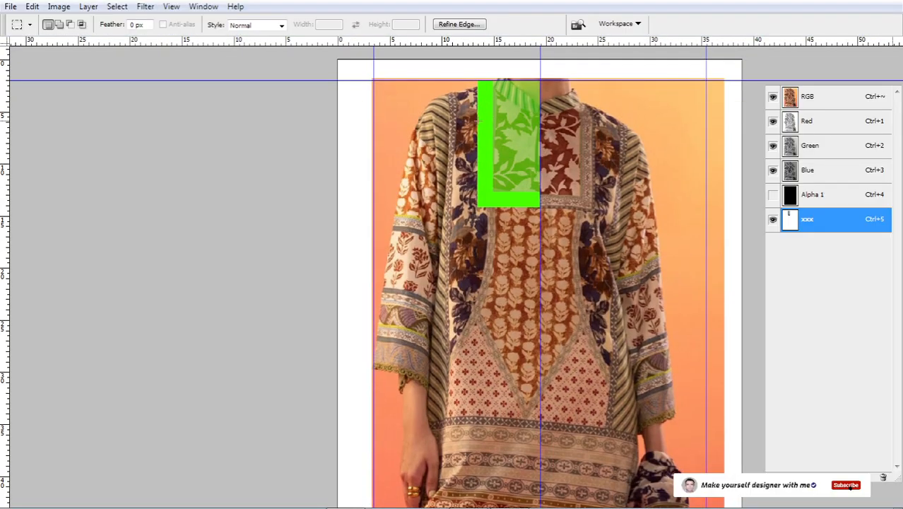
- Select a small square as wide as the patterned border beside the sleeve, near the shoulder, and fill it in the xxx channel
scroll(514, 206, "up", 5)
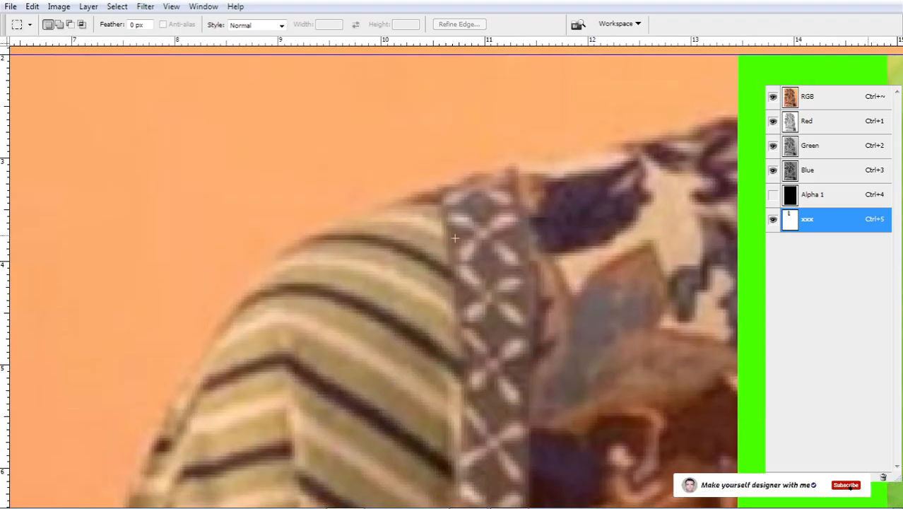
left_click_drag(528, 292, 528, 293)
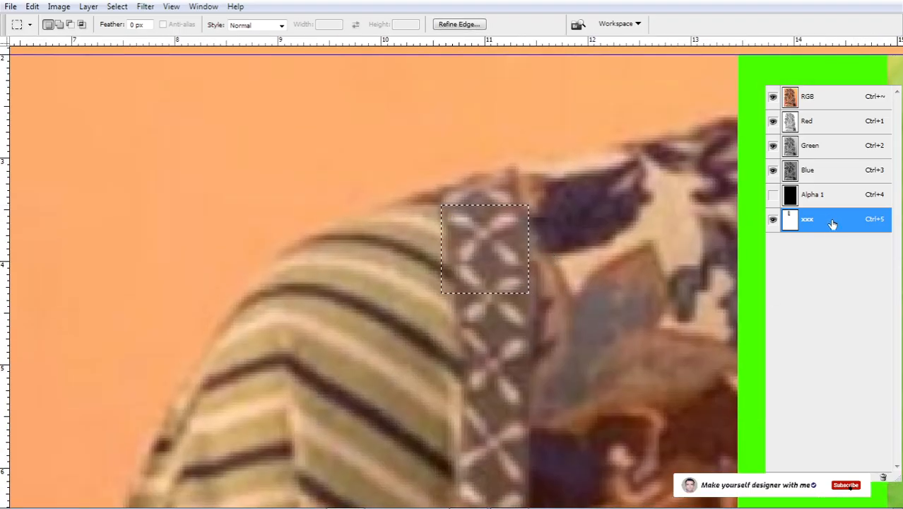
key("alt+BackSpace")
scroll(504, 276, "down", 5)
- Stretch the filled square with Free Transform into a vertical strip running from the top guide to the bottom guide
key("ctrl+t")
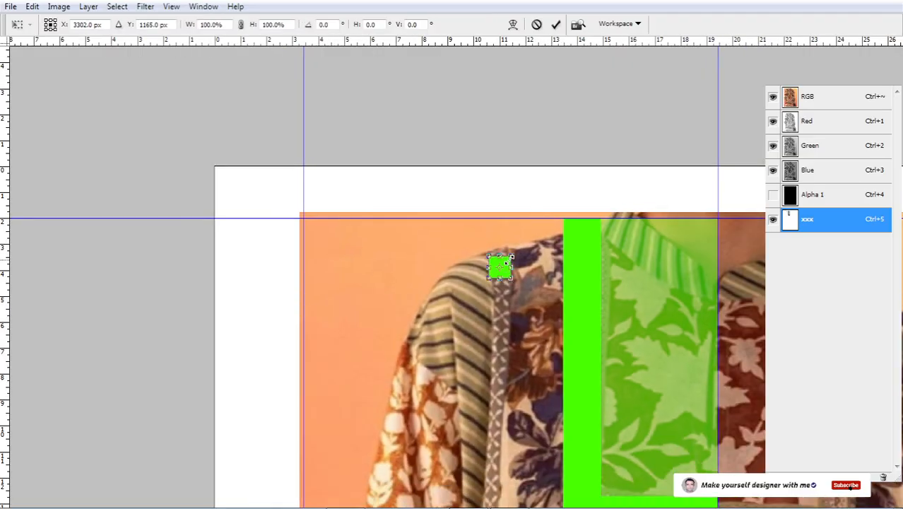
left_click_drag(499, 255, 499, 213)
scroll(479, 248, "down", 4)
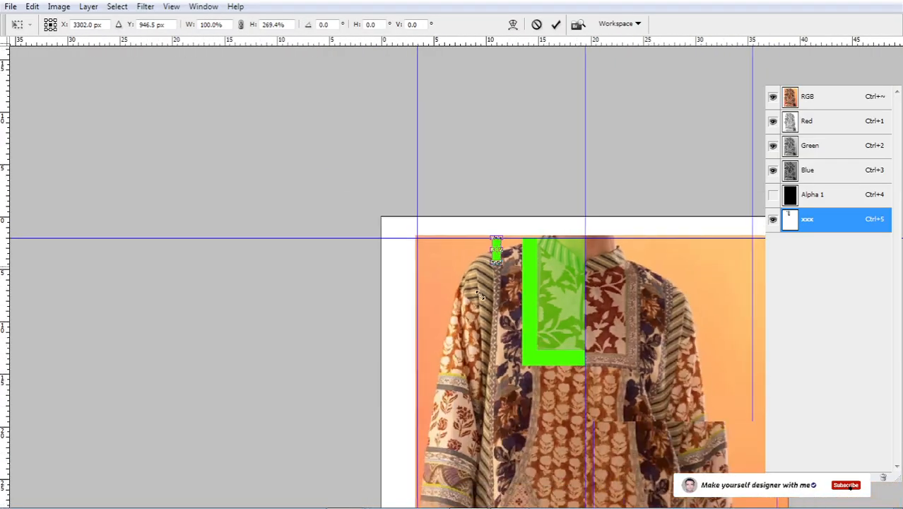
scroll(480, 248, "down", 3)
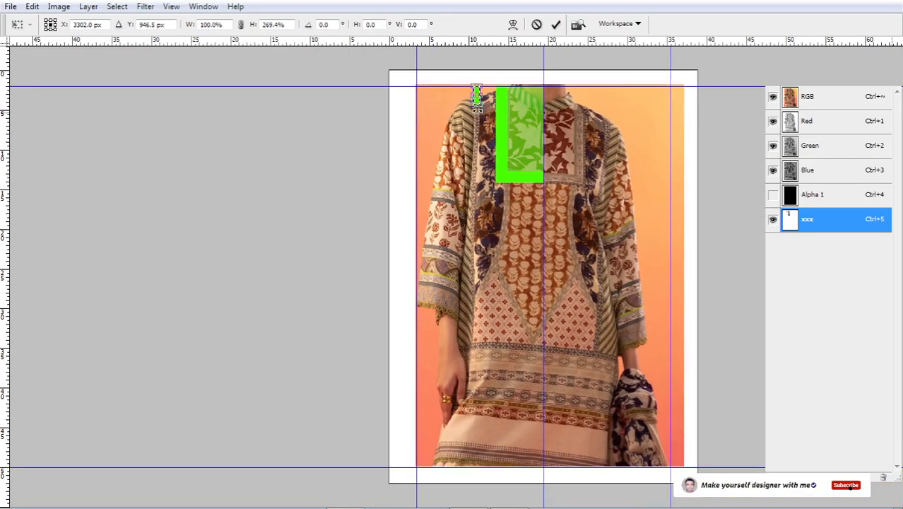
left_click_drag(478, 106, 467, 468)
key("Return")
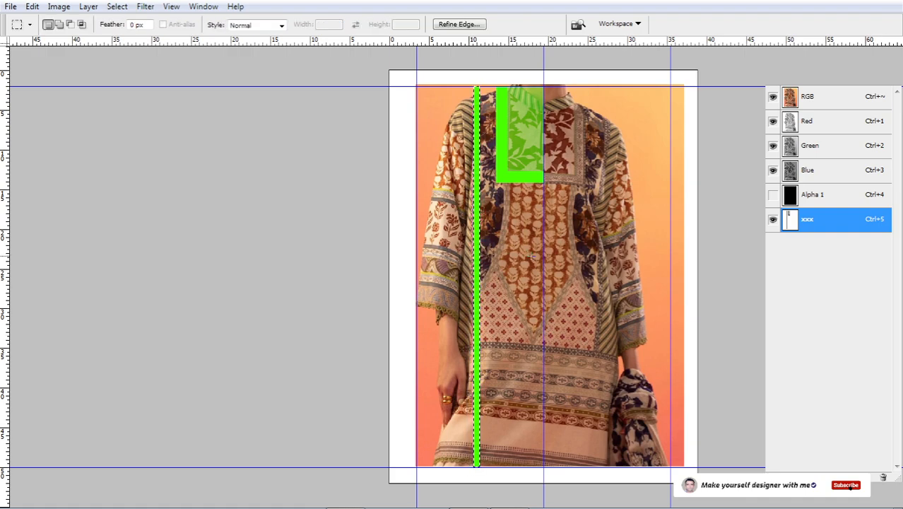
key("ctrl+plus")
left_click_drag(628, 235, 513, 357)
key("w")
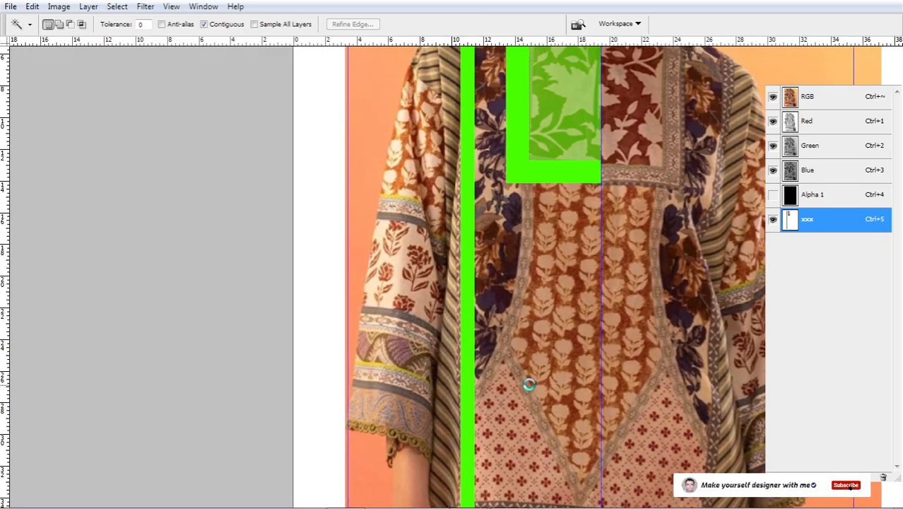
key("ctrl+minus")
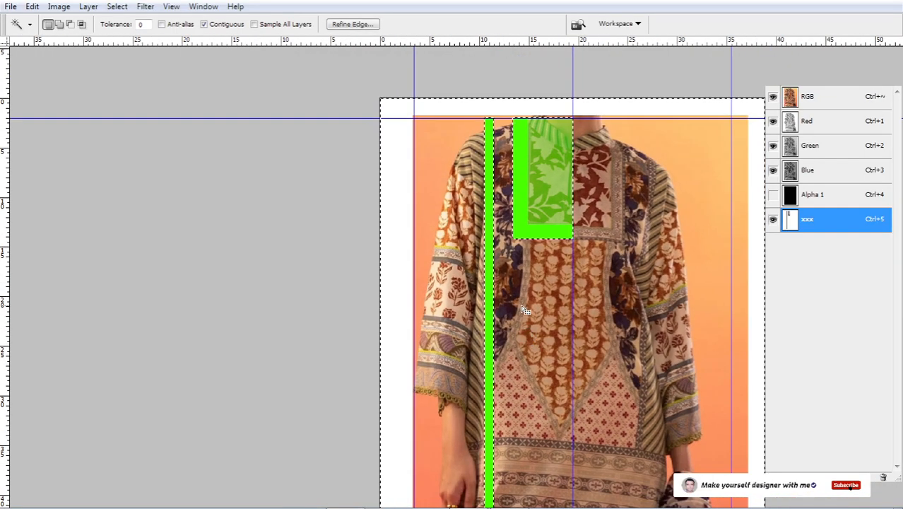
key("p")
key("ctrl+plus")
left_click_drag(570, 348, 537, 317)
key("ctrl+d")
key("w")
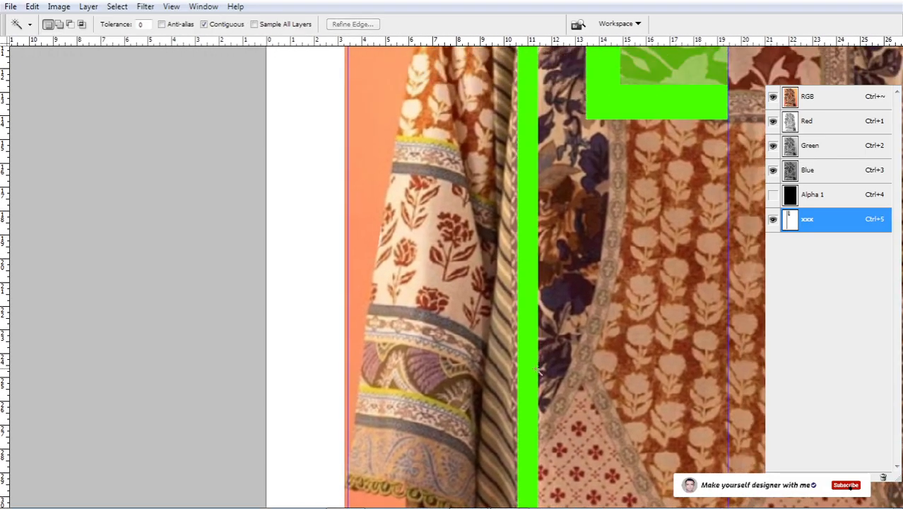
- Select a short section across the full width of the filled vertical strip beside the sleeve
left_click(533, 304)
key("m")
left_click_drag(503, 267, 543, 325)
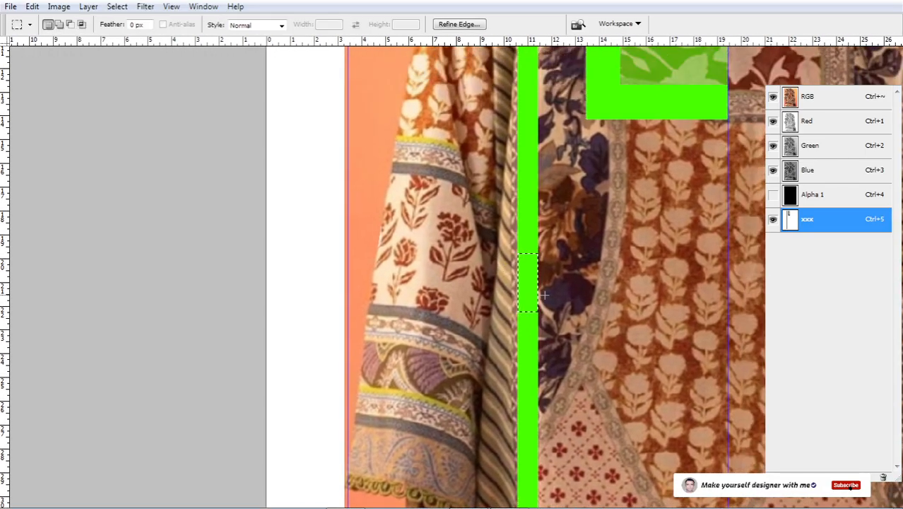
key("ctrl+plus")
key("ctrl+plus")
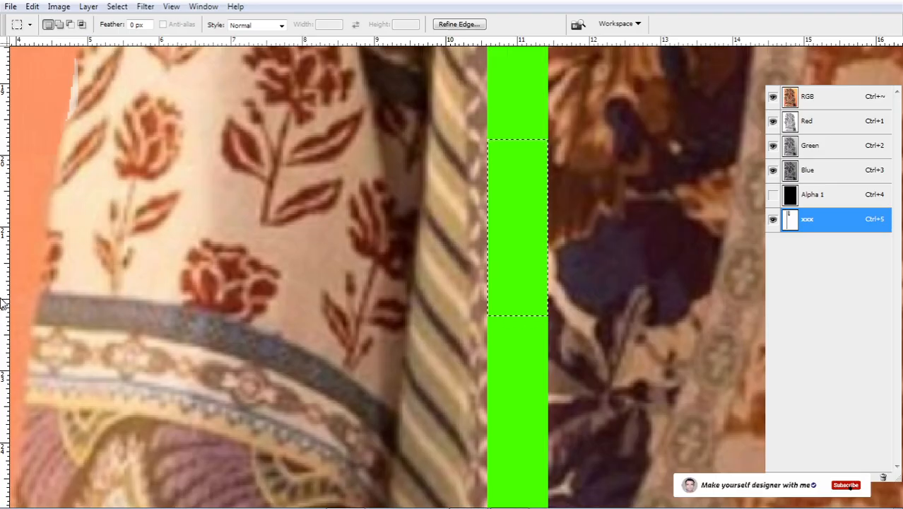
- Set the ruler units to pixels, examine the strip section's width in the Info readout, and clear the selection
right_click(2, 303)
left_click(201, 206)
key("F8")
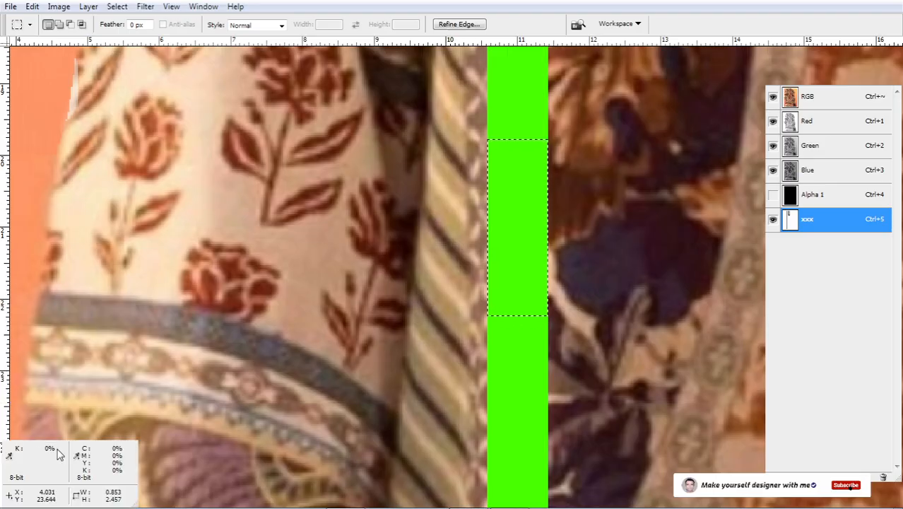
right_click(7, 326)
left_click(48, 328)
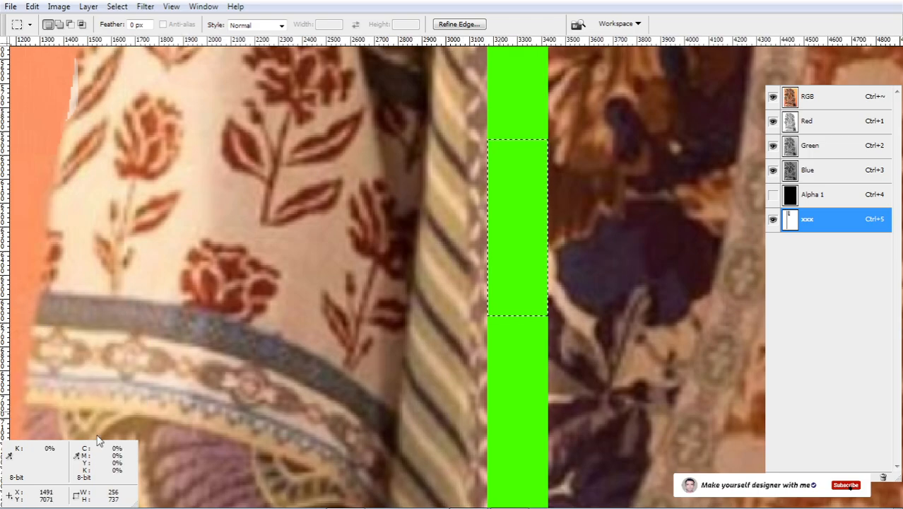
scroll(393, 304, "down", 6)
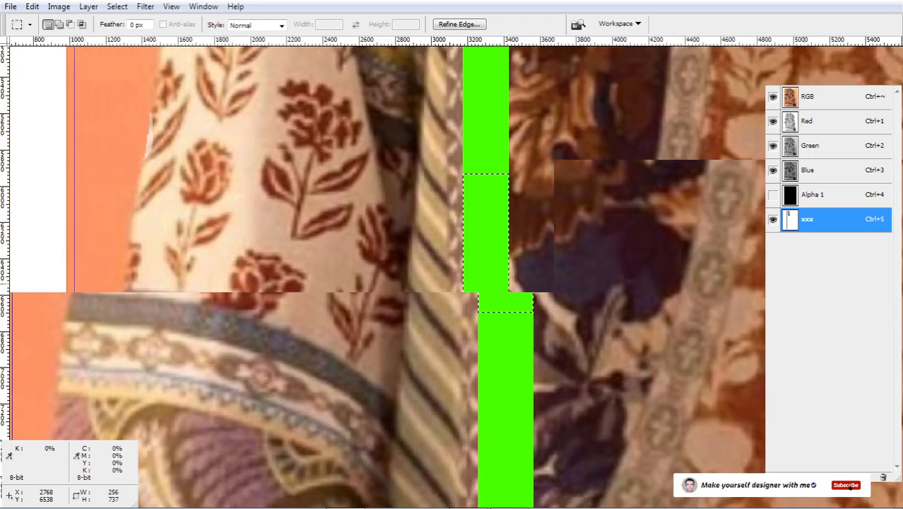
key("ctrl+d")
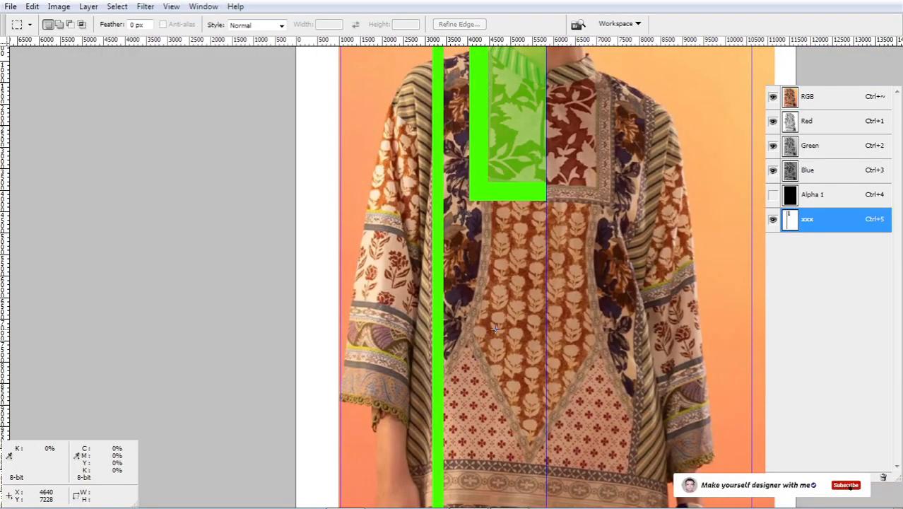
- Select the unfilled area around the green blocks and start a Pen path inside the neckline panel's lower band, above the curved border
key("w")
left_click(504, 283)
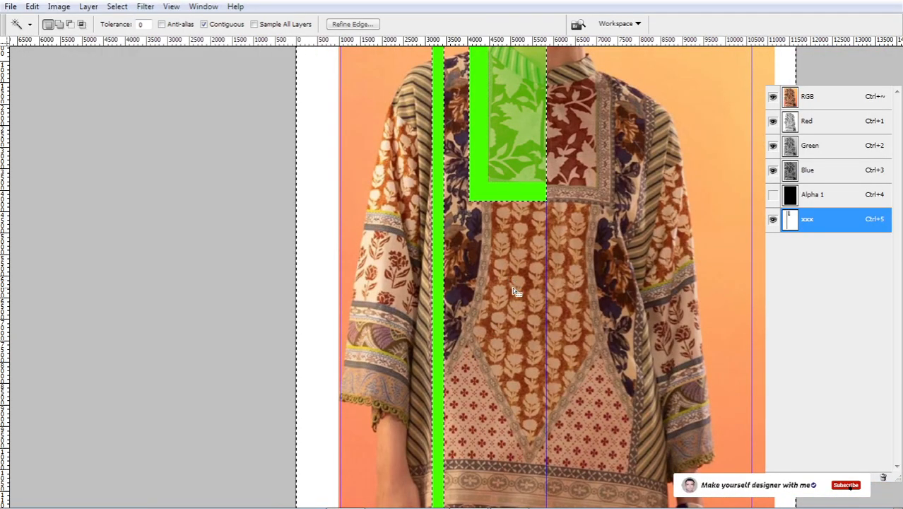
scroll(537, 283, "up", 2)
key("p")
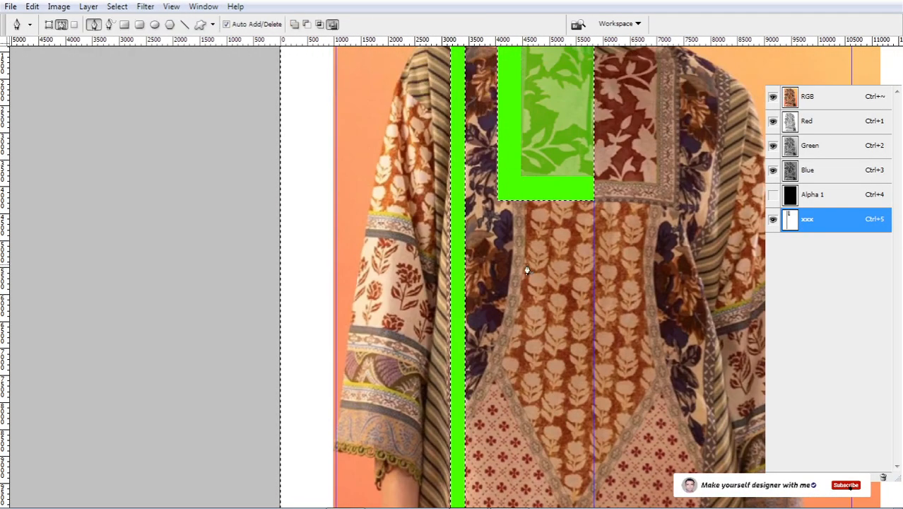
scroll(524, 231, "up", 3)
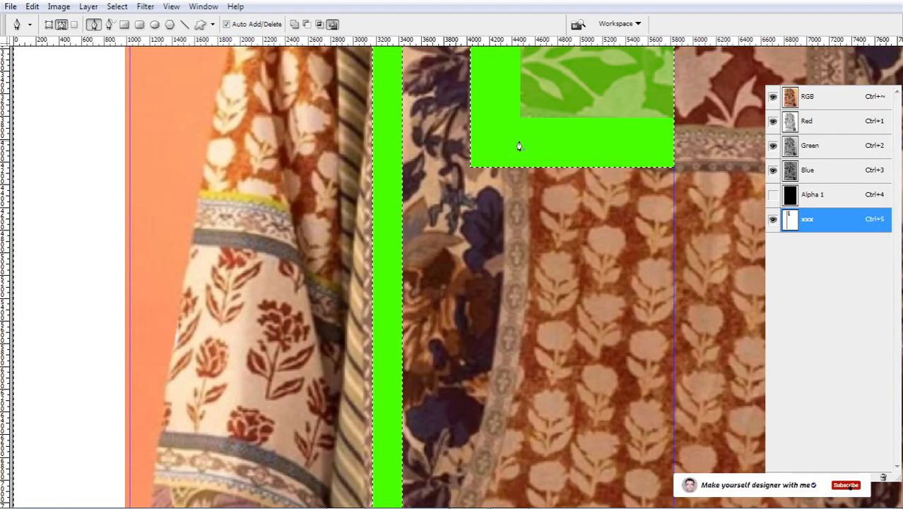
left_click(515, 145)
left_click_drag(507, 378, 497, 305)
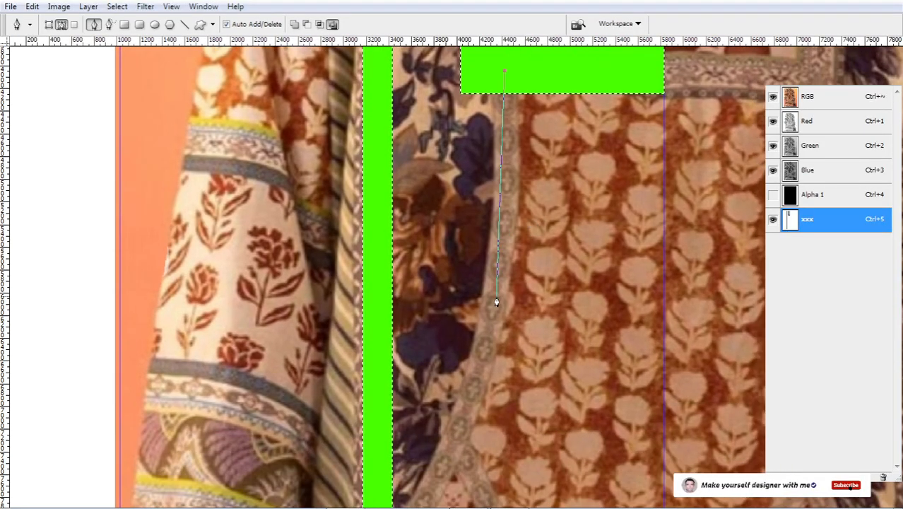
left_click(772, 221)
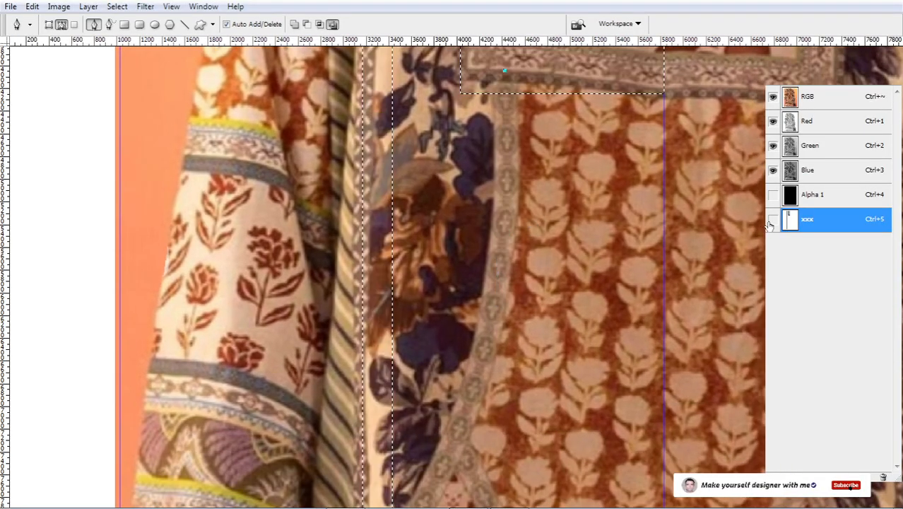
left_click(772, 220)
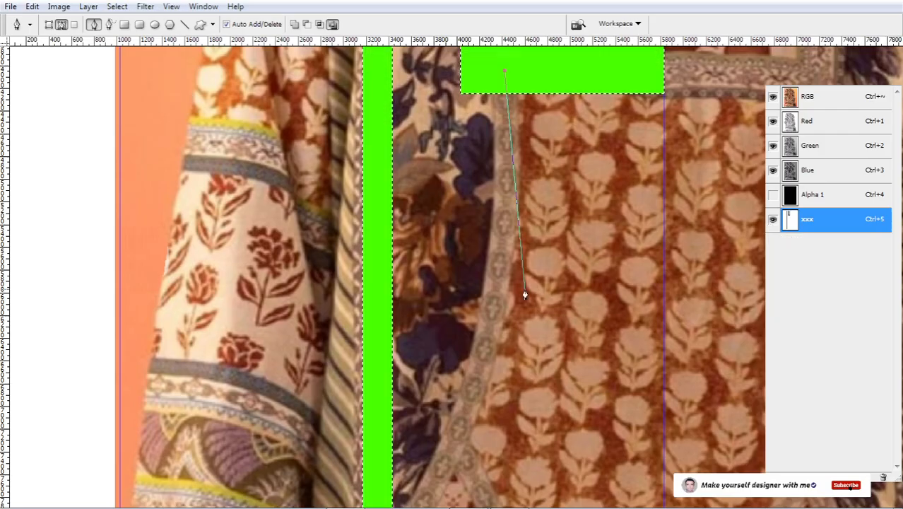
scroll(520, 297, "left", 2)
mouse_move(526, 290)
left_mouse_down()
mouse_move(527, 349)
mouse_move(503, 420)
left_mouse_up()
scroll(487, 369, "down", 5)
scroll(487, 369, "left", 2)
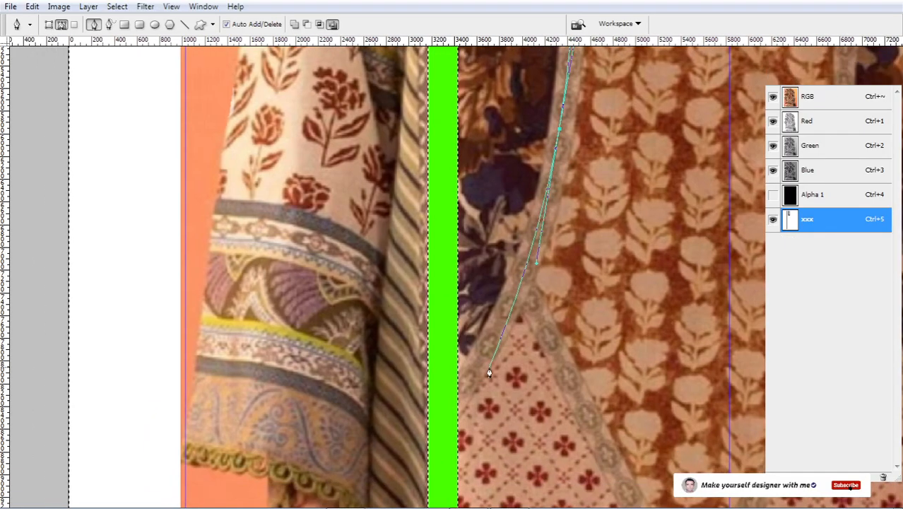
scroll(442, 426, "down", 1)
scroll(505, 382, "down", 2)
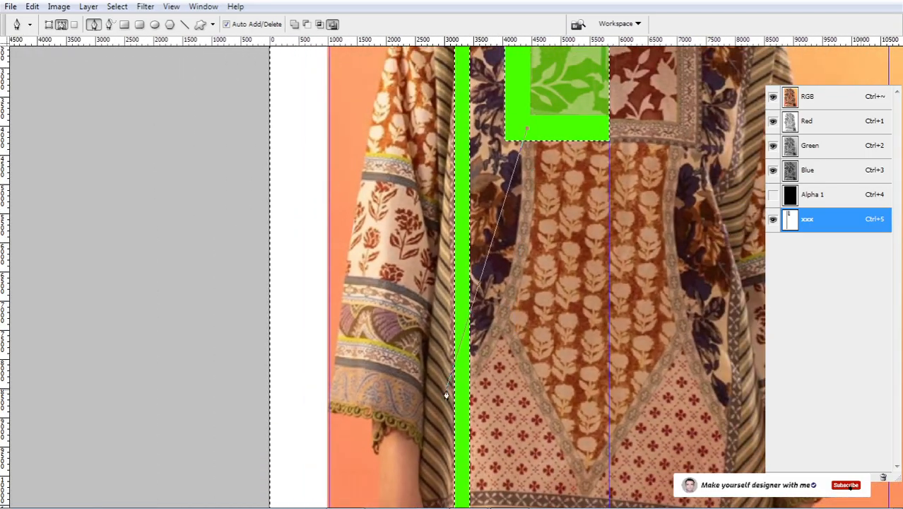
- Draw one curved path segment from the neckline panel down the curved border, ending past the vertical strip over the striped edge
left_click_drag(433, 399, 536, 350)
scroll(478, 359, "up", 1)
key("ctrl+z")
left_click_drag(464, 382, 483, 302)
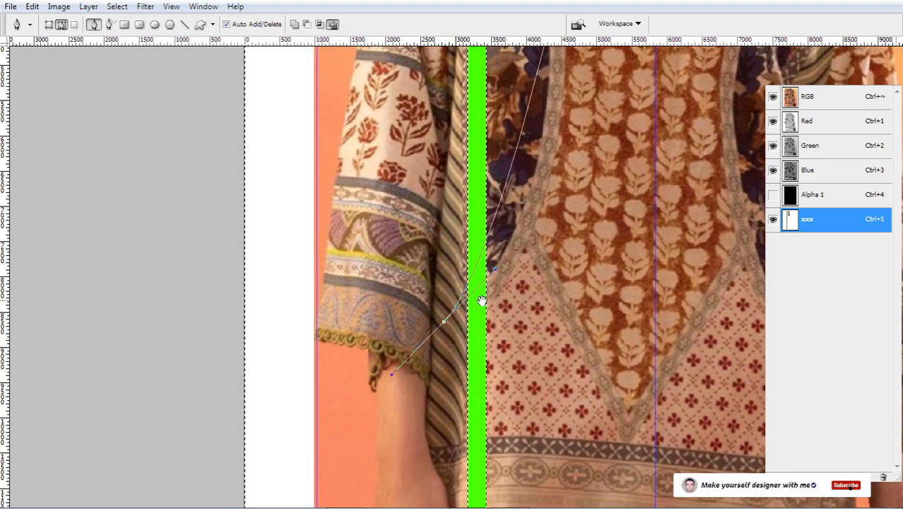
left_click_drag(449, 360, 400, 428)
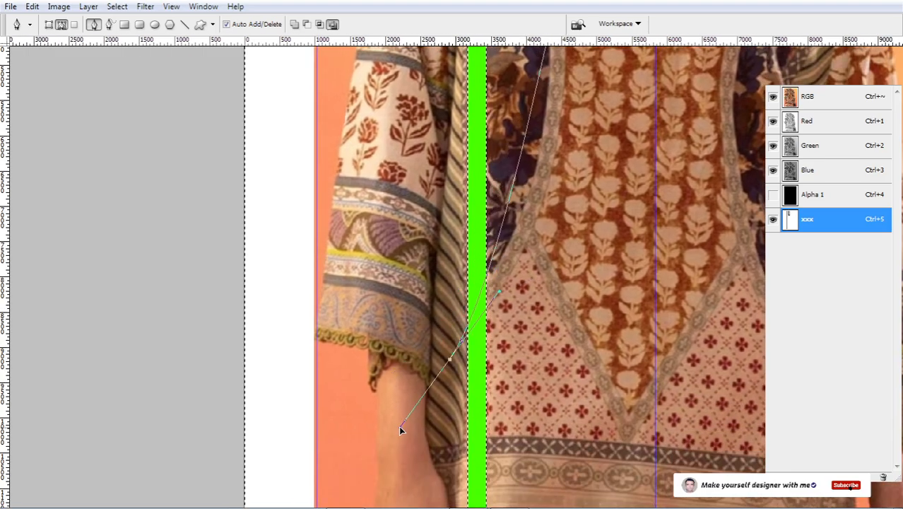
left_click_drag(518, 295, 492, 354)
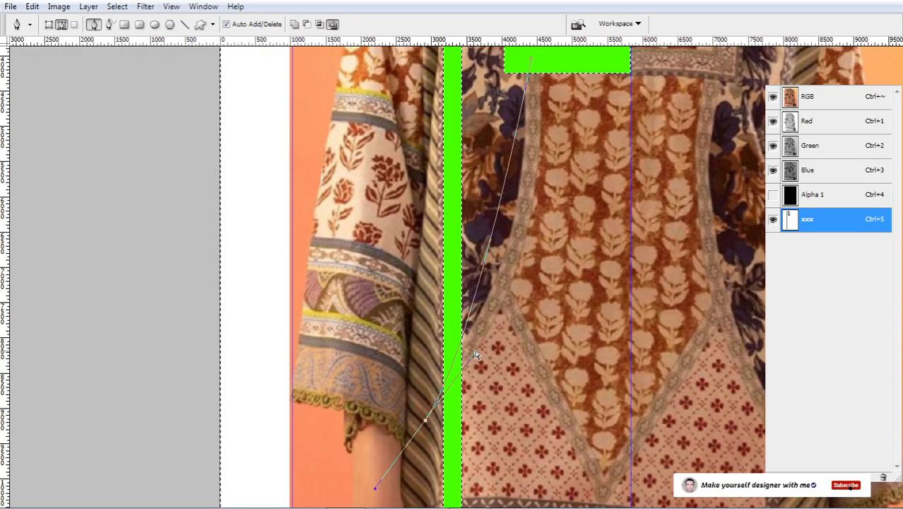
left_click_drag(475, 350, 557, 244)
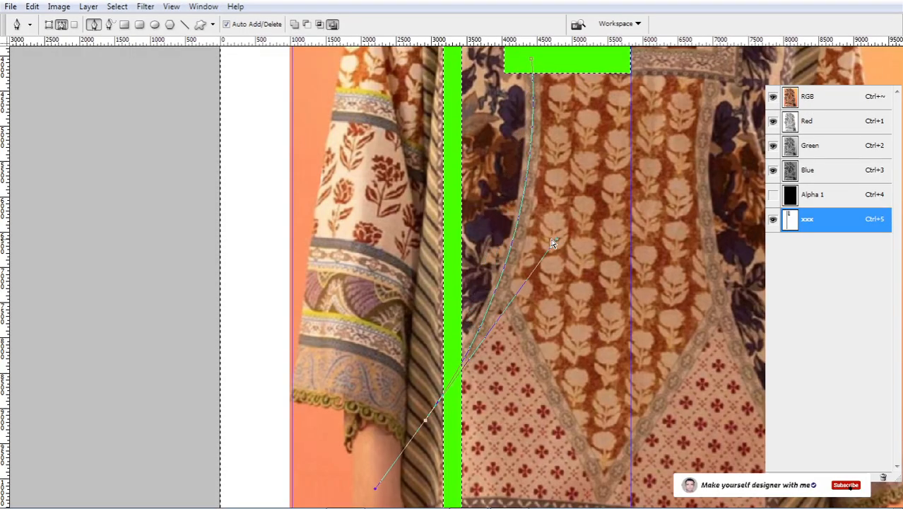
- Refine the path's bend so it follows the curved border beside the centre panel, and release the path
left_click_drag(477, 390, 461, 316)
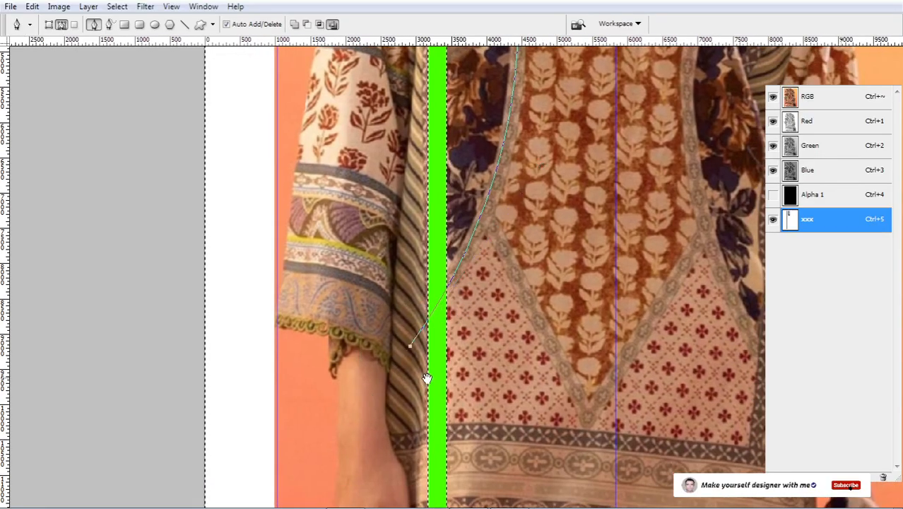
left_click_drag(428, 378, 441, 446)
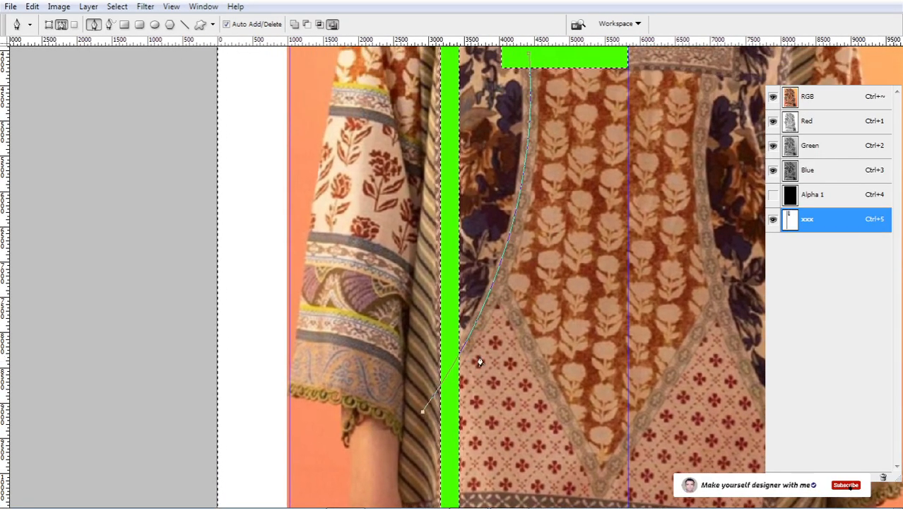
left_click_drag(494, 298, 492, 321)
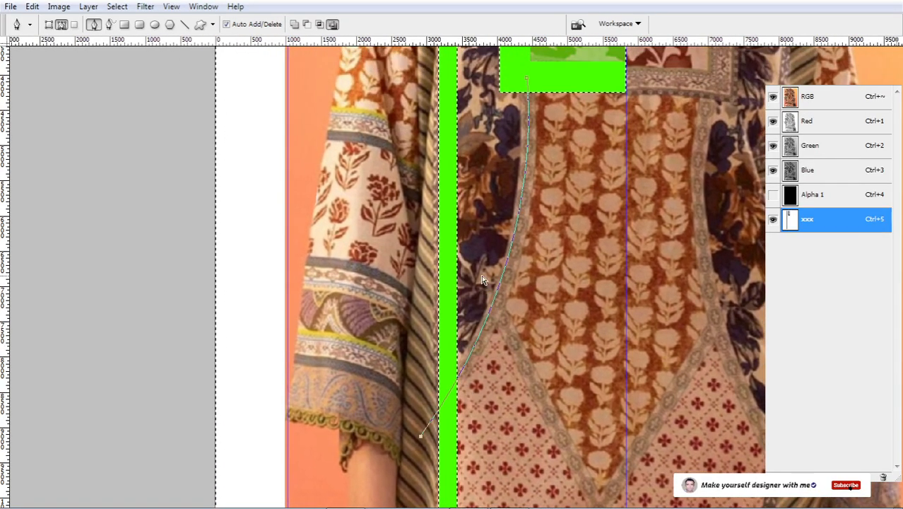
left_click_drag(552, 255, 553, 265)
left_click(559, 256, "ctrl")
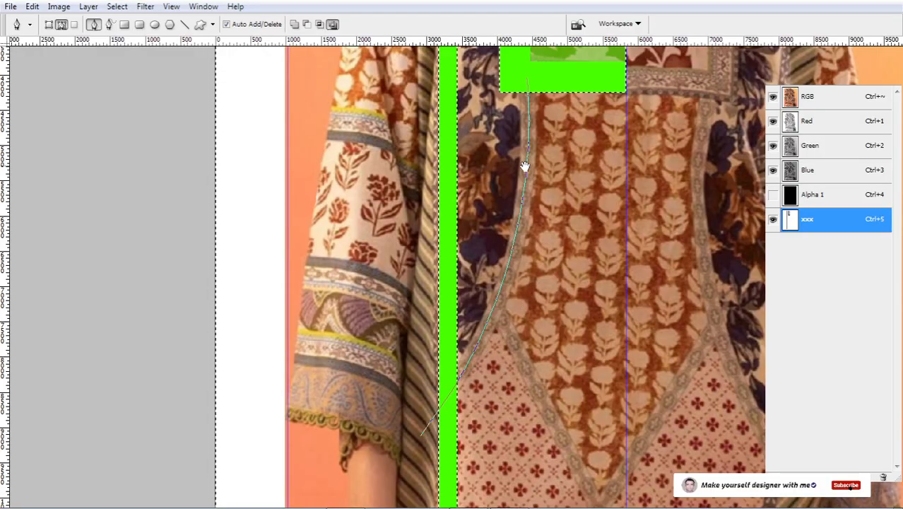
- Add an anchor point just below the neckline panel, straighten the path's upper part vertically, and nudge it onto the border's centre
left_click_drag(524, 168, 505, 236)
left_click_drag(472, 125, 533, 224)
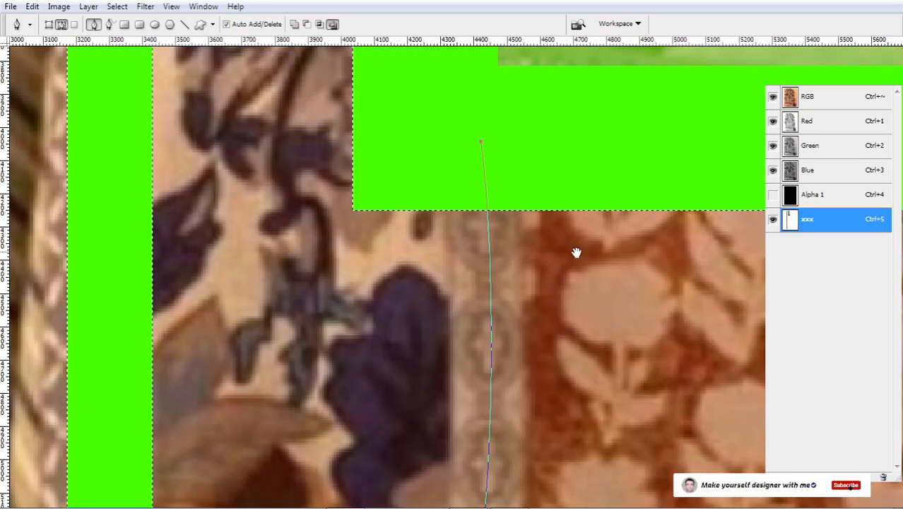
scroll(542, 248, "down", 3)
left_click_drag(547, 381, 532, 266)
left_click_drag(499, 225, 497, 283)
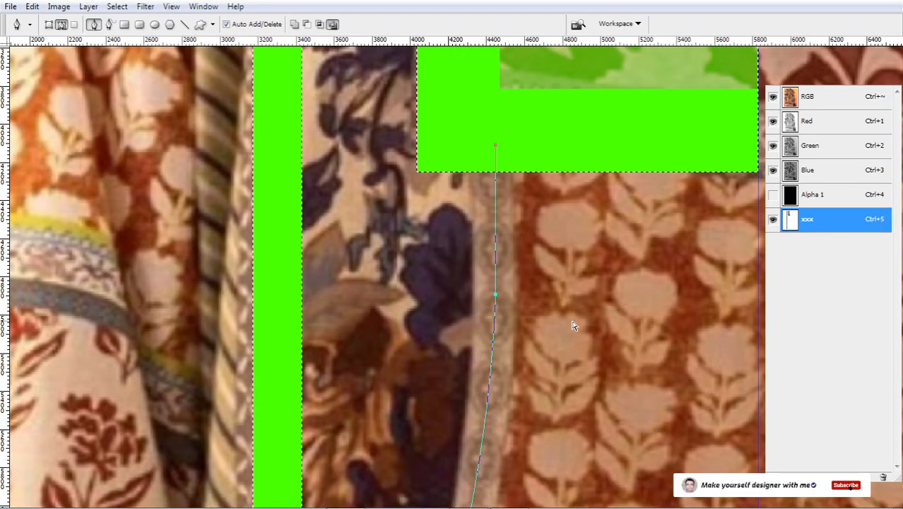
key("Left")
key("Left")
key("Left")
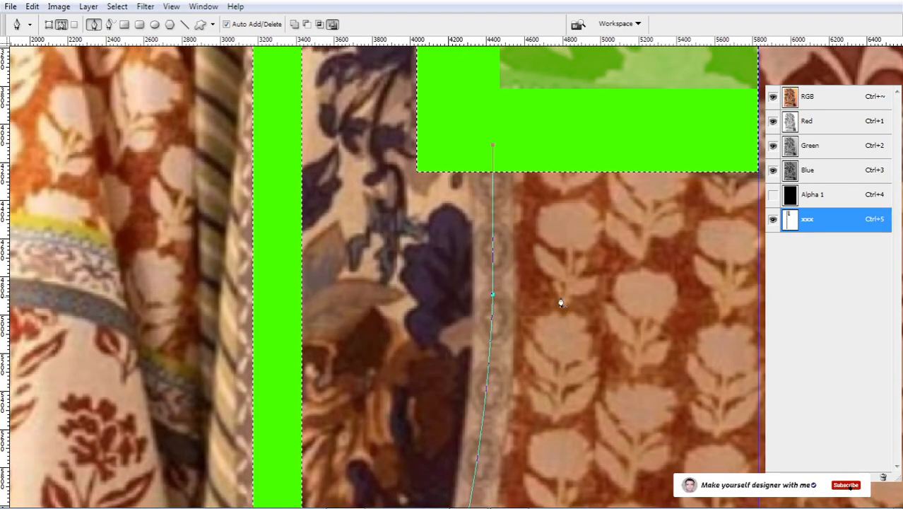
- Check the finished path along the curved border, add a new alpha channel, and show it over the RGB image
scroll(557, 297, "down", 3)
scroll(557, 286, "down", 3)
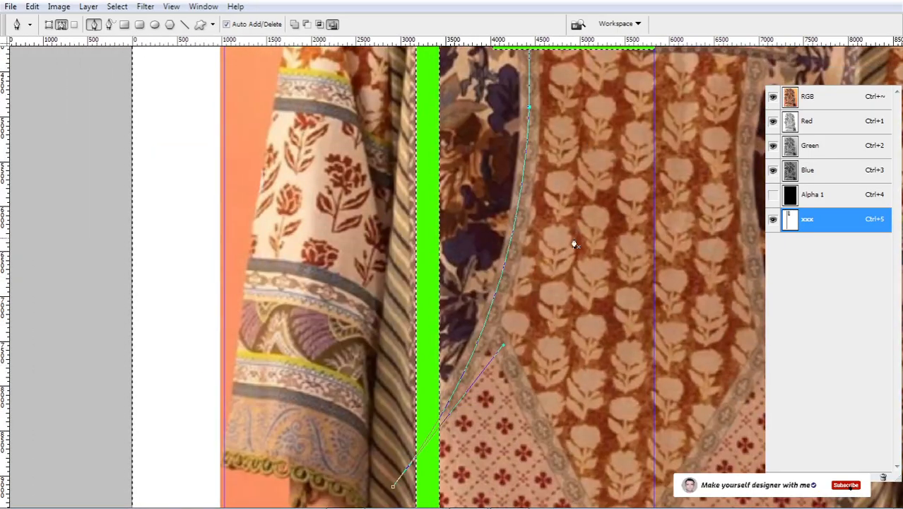
scroll(573, 242, "down", 1)
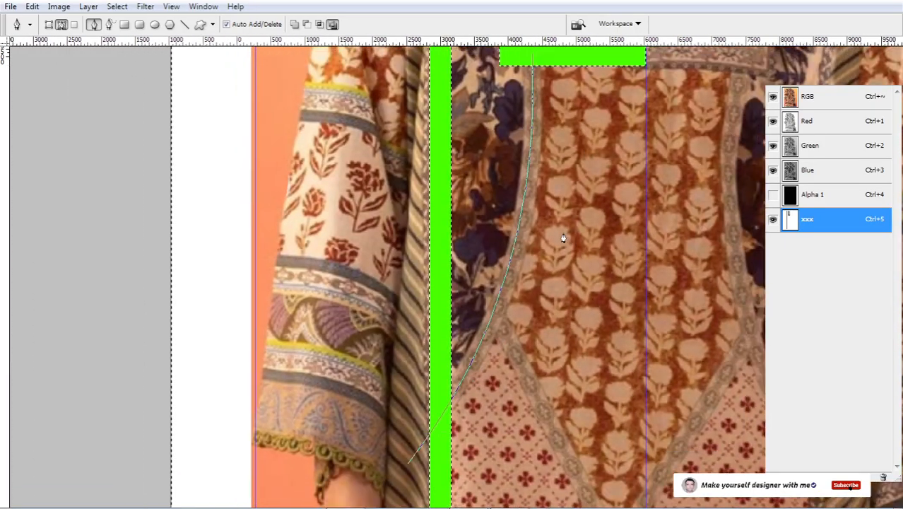
scroll(563, 238, "down", 1)
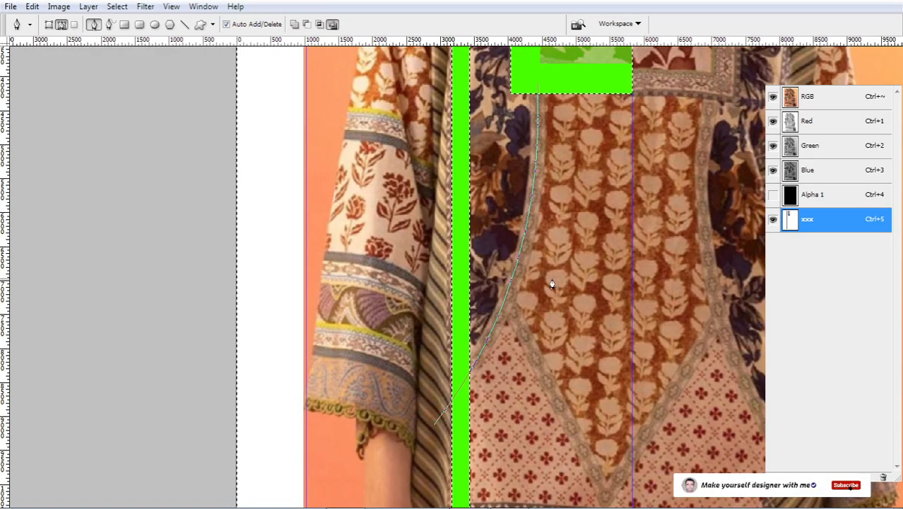
left_click_drag(534, 359, 520, 341)
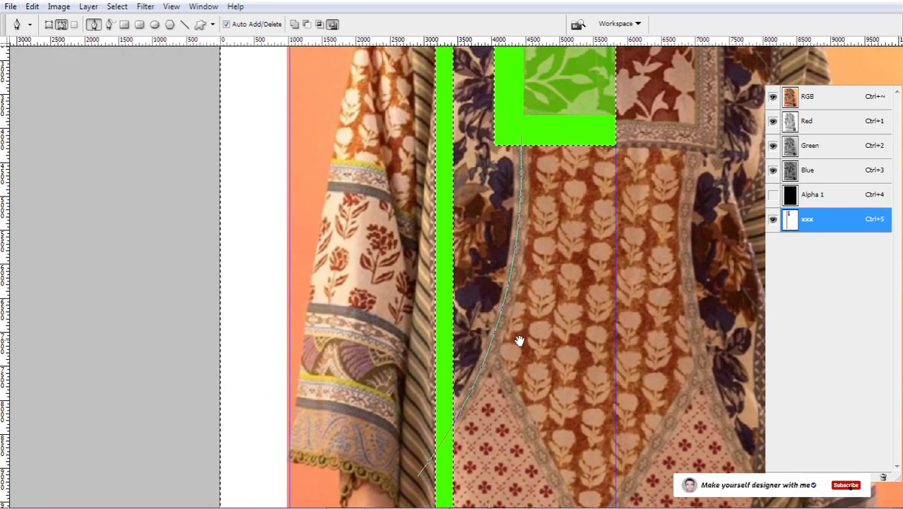
left_click_drag(520, 409, 525, 294)
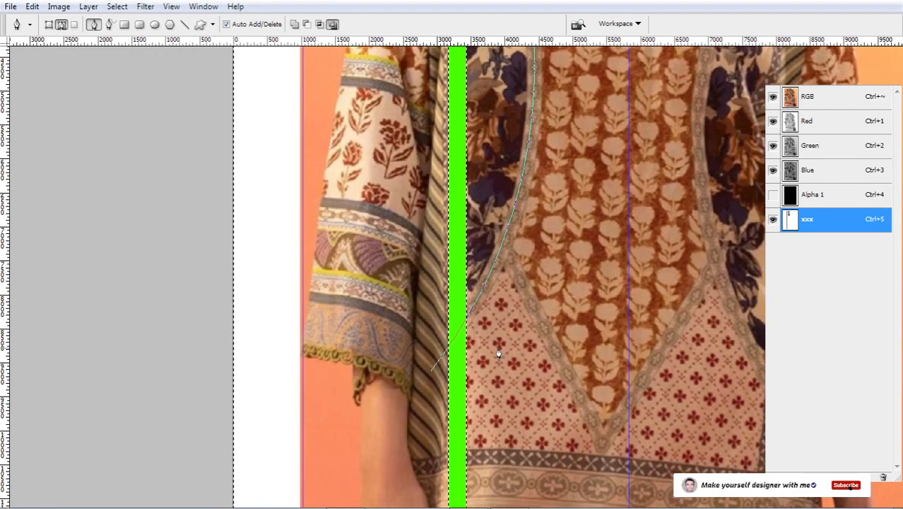
left_click(870, 477)
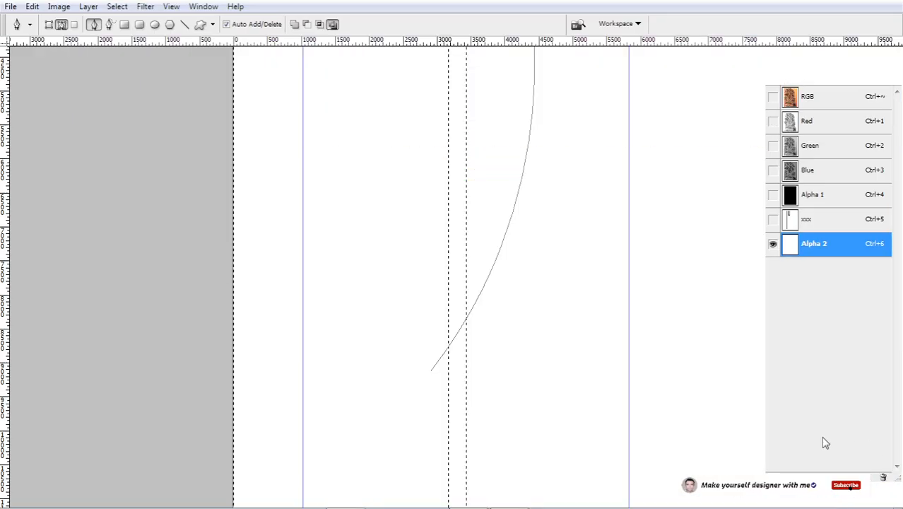
key("grave")
scroll(555, 187, "up", 3)
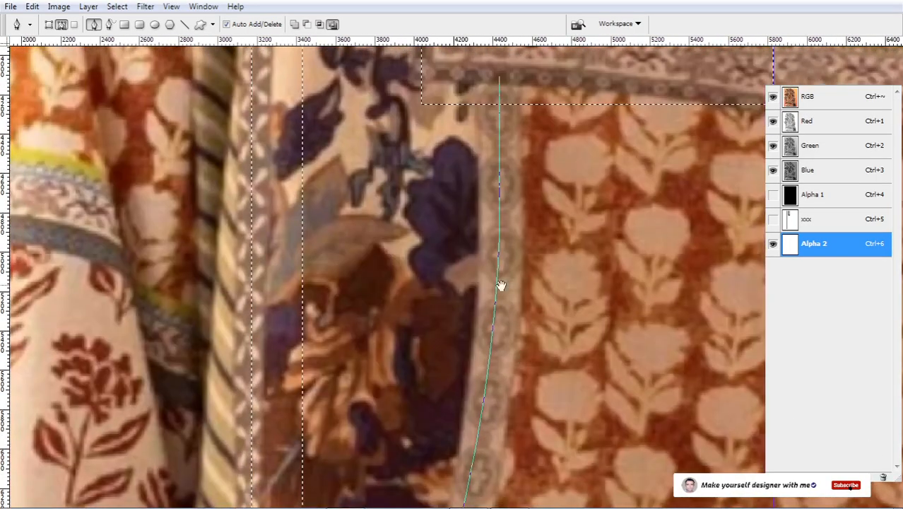
- Try stroking the border path in the Alpha 2 channel with the Pencil at a 200 px brush size
scroll(500, 285, "up", 2)
scroll(466, 205, "up", 3)
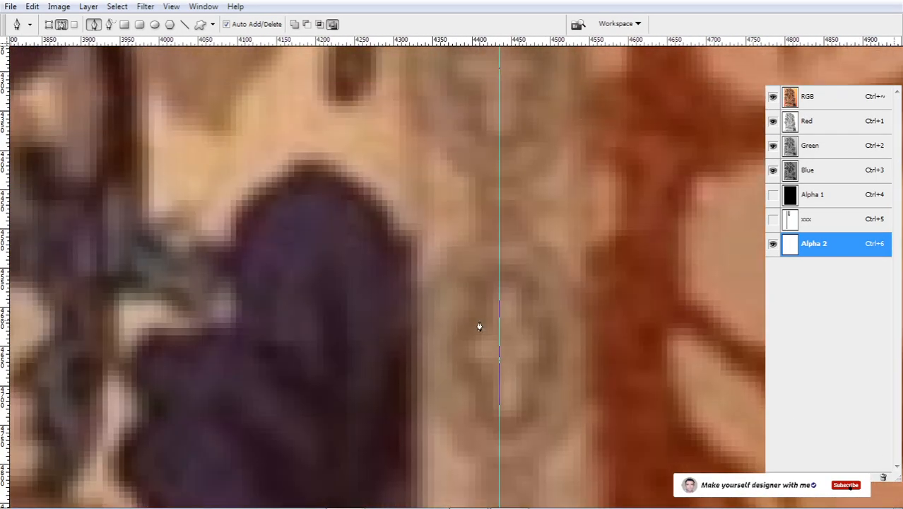
scroll(479, 327, "down", 3)
key("b")
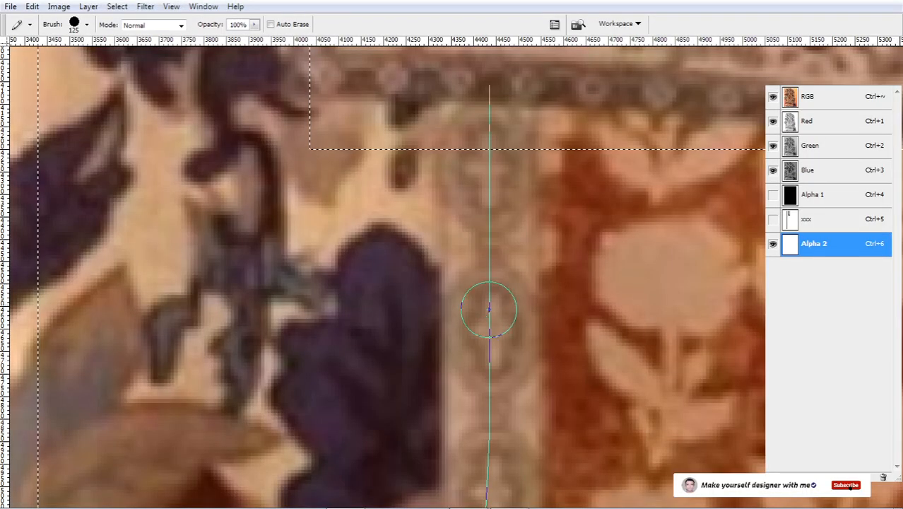
left_click_drag(484, 278, 583, 381)
key("ctrl+z")
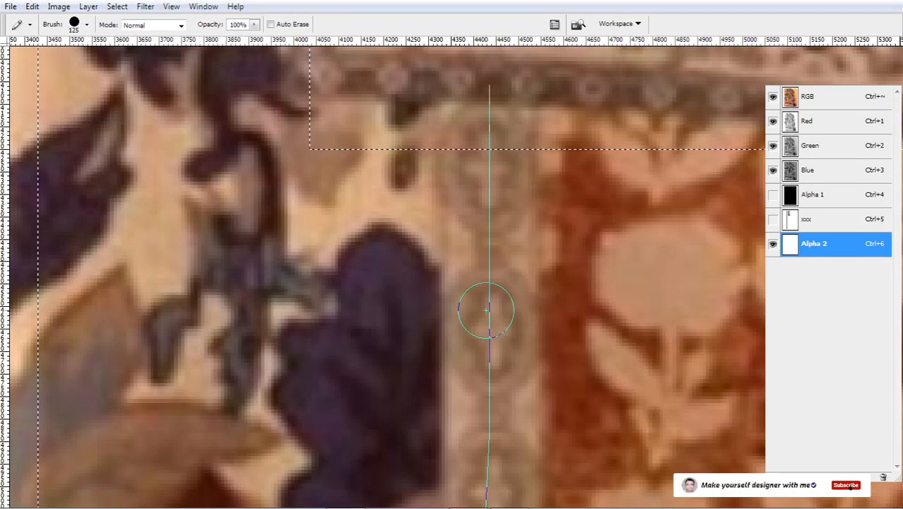
key("bracketright")
key("bracketright")
key("bracketright")
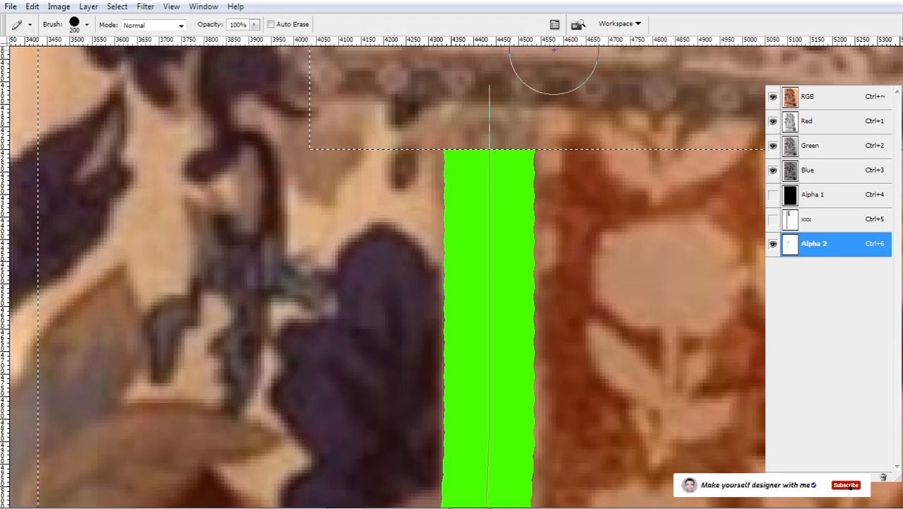
- Set the spacing of the 200 px brush tip to 1%
left_click(555, 25)
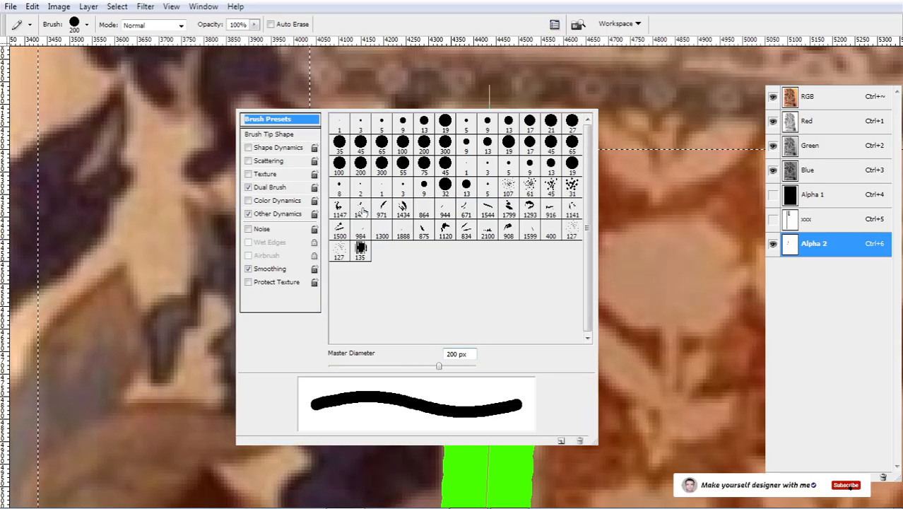
left_click(272, 135)
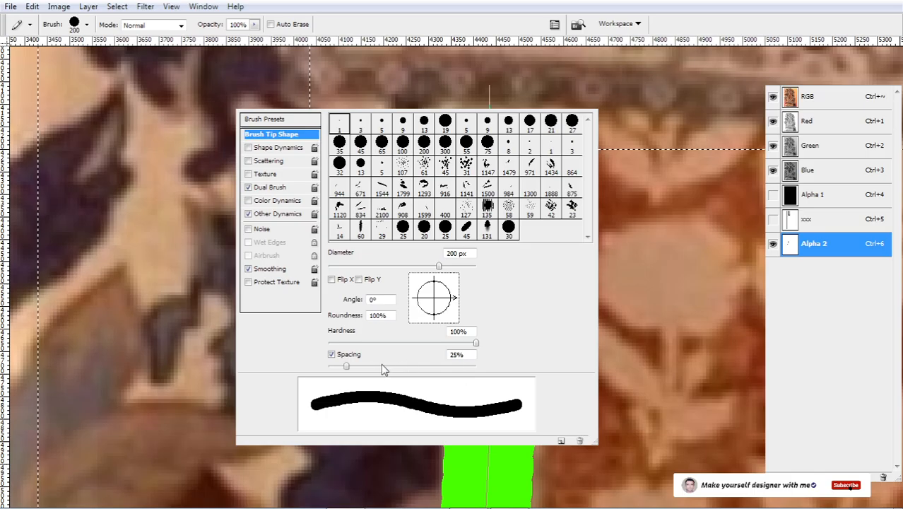
left_click_drag(348, 369, 308, 372)
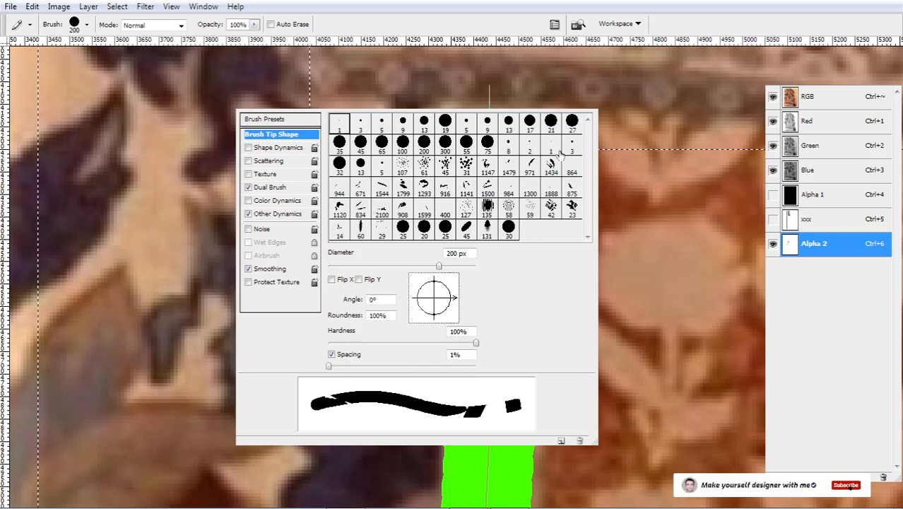
left_click(593, 94)
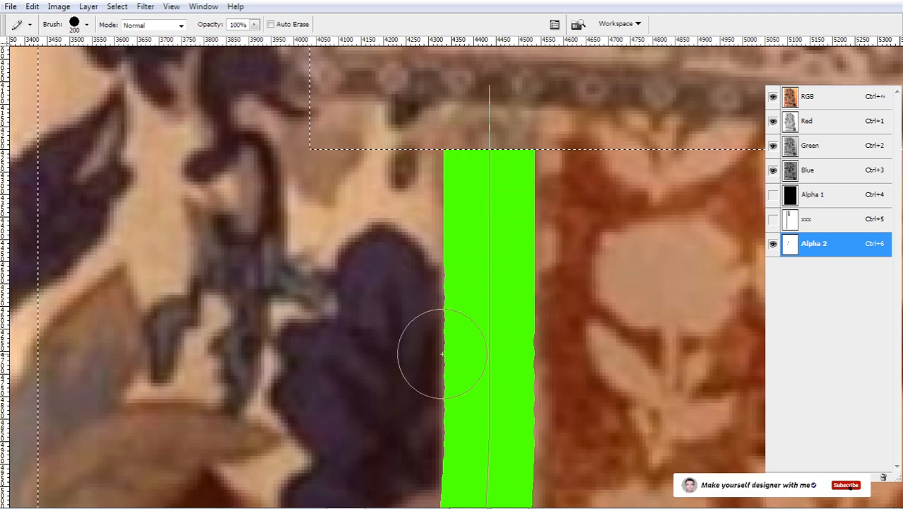
- Try to restroke the curved border path with the 200 px brush at 1% spacing
scroll(428, 325, "down", 2)
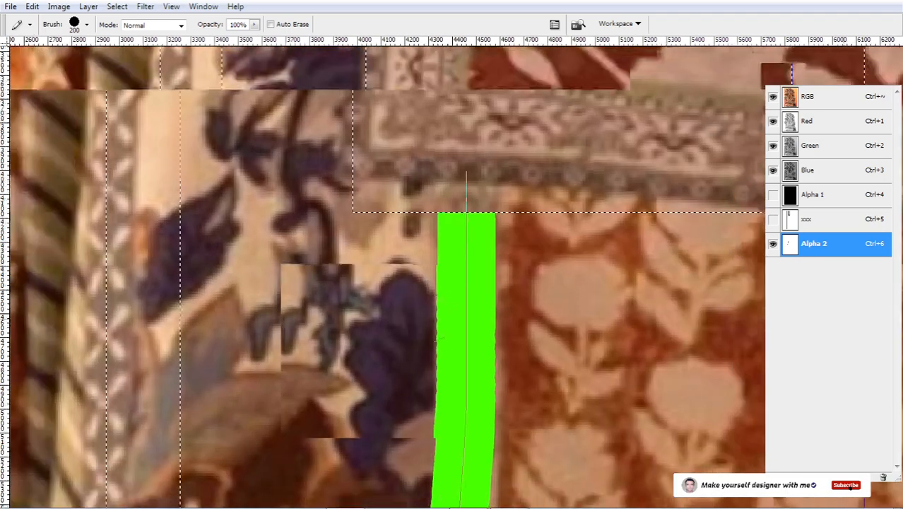
scroll(495, 212, "down", 1)
left_click_drag(490, 244, 537, 50)
left_click_drag(465, 495, 506, 292)
left_click_drag(455, 401, 522, 271)
left_click_drag(506, 195, 575, 253)
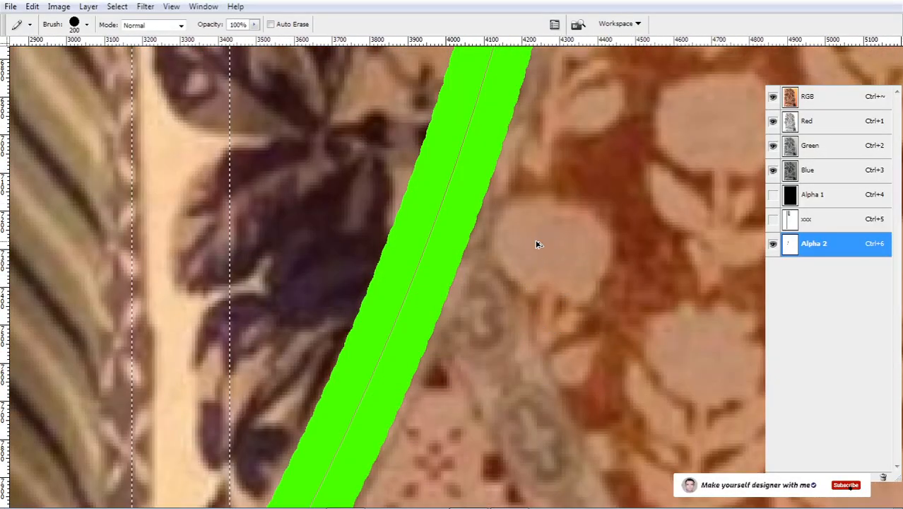
key("backslash")
key("backslash")
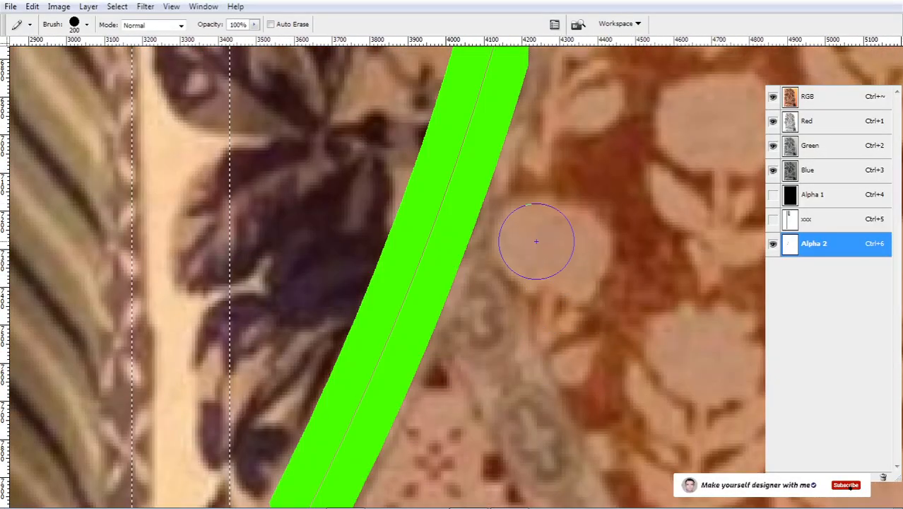
- Check the restroked green band along the full length of the curved border path for breaks
scroll(541, 238, "down", 2)
left_click_drag(526, 103, 477, 387)
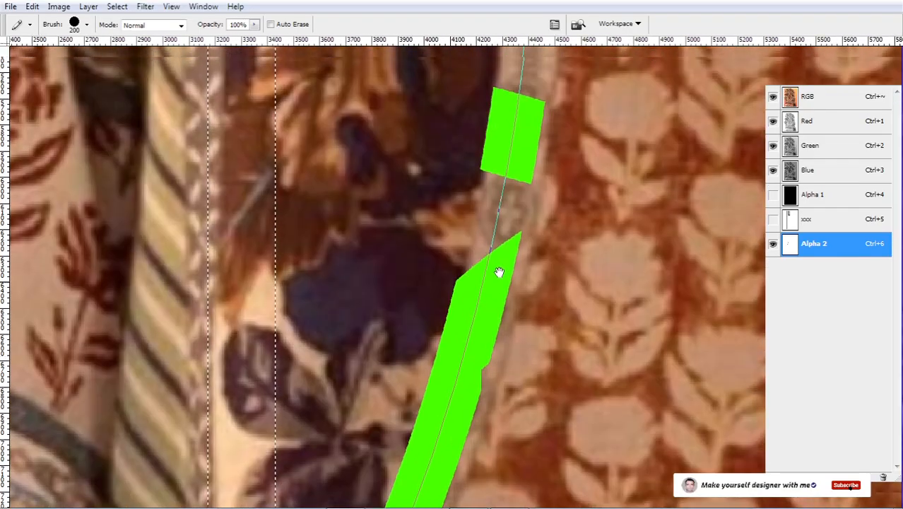
scroll(499, 272, "down", 4)
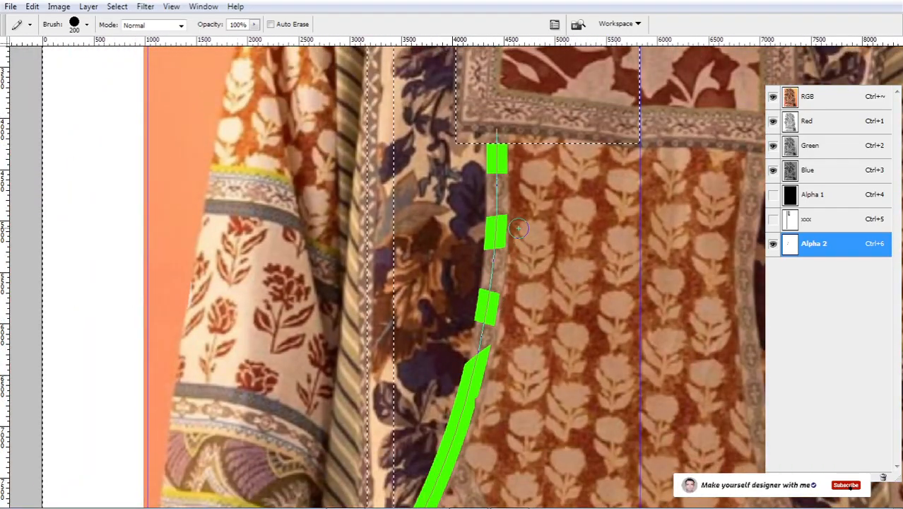
key("Tab")
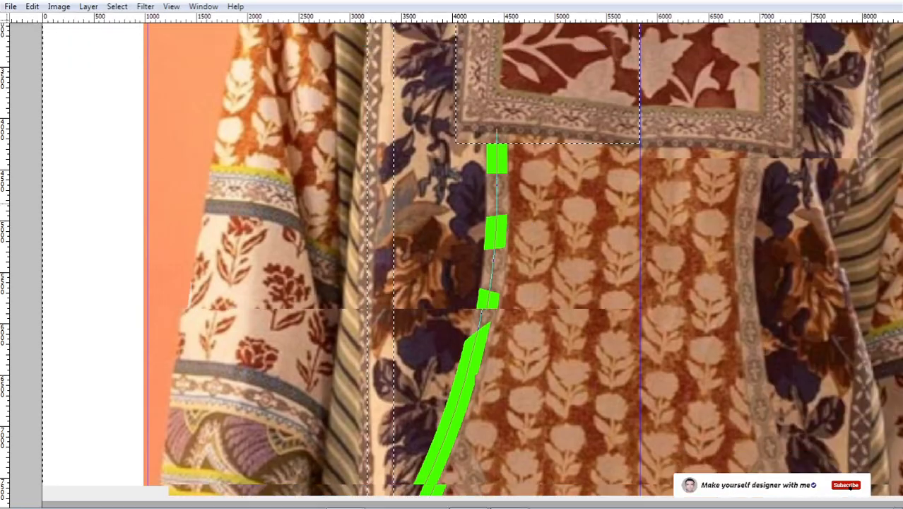
key("Tab")
key("Tab")
key("Tab")
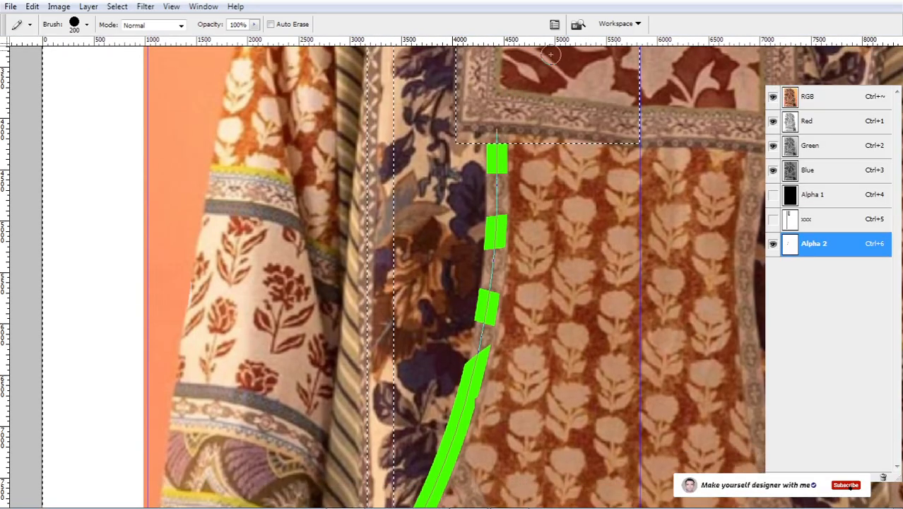
- Choose the hard 9 px brush tip, turn off Dual Brush, and set the spacing to 1%
left_click(554, 24)
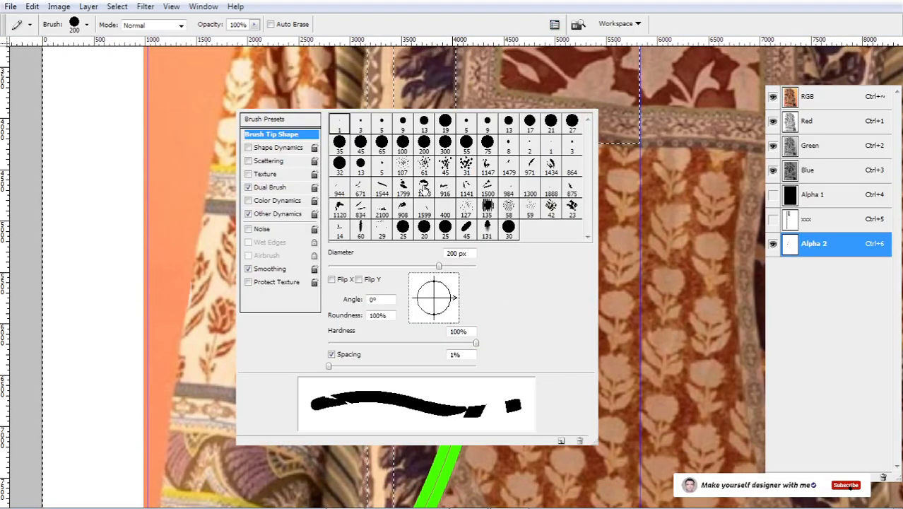
key("ctrl+plus")
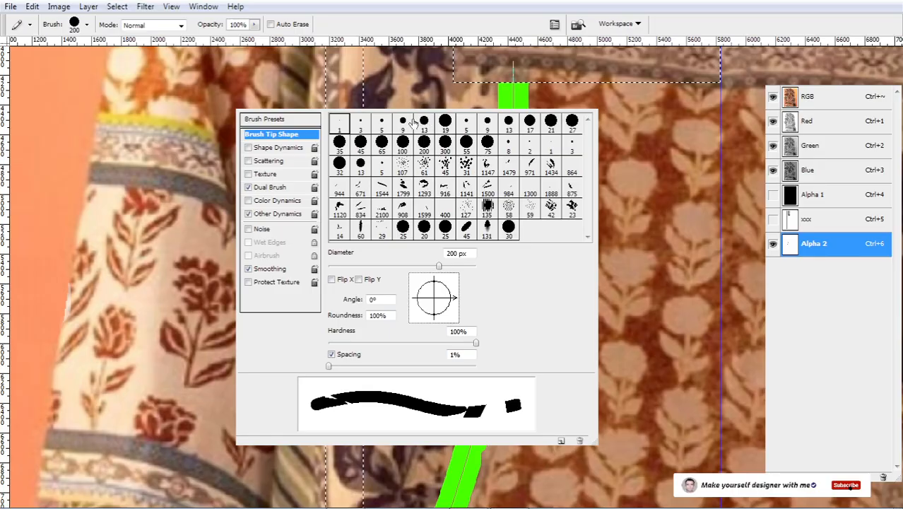
left_click(410, 123)
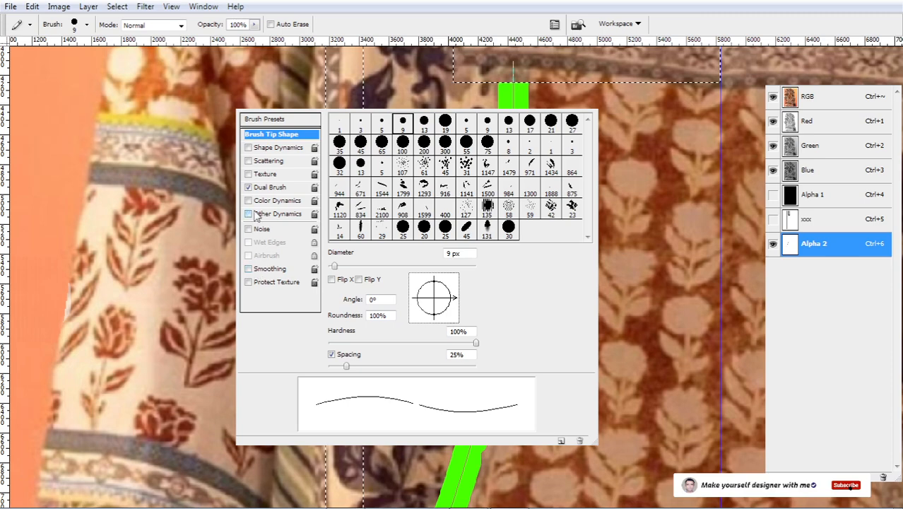
left_click(248, 187)
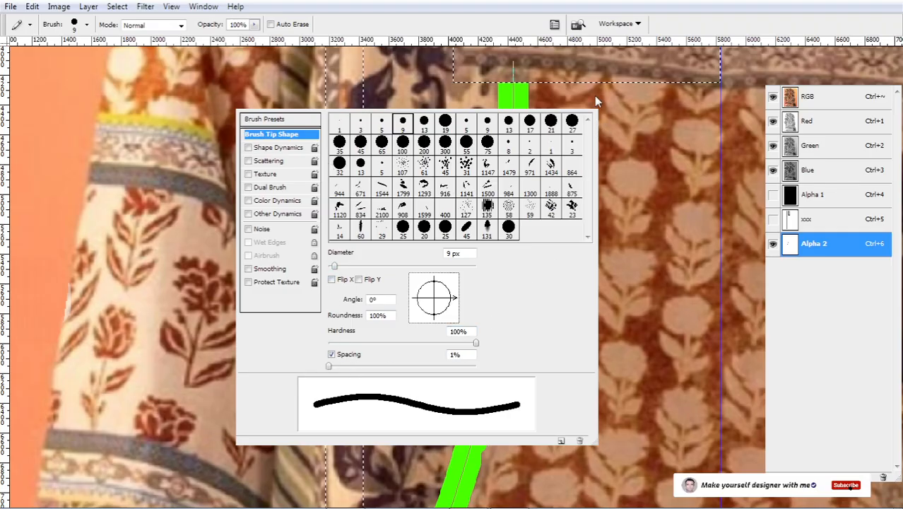
left_click(596, 97)
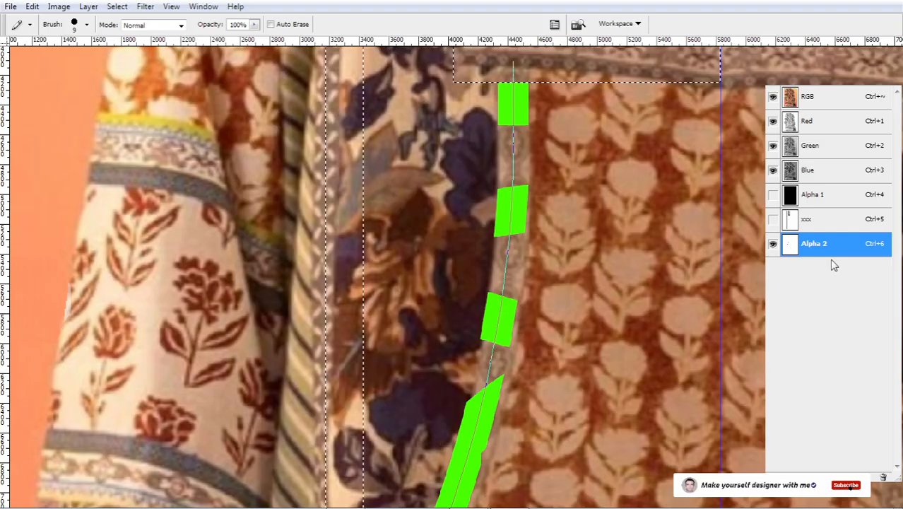
- Undo the broken green stroke along the curved border path in the Alpha 2 channel
key("ctrl+z")
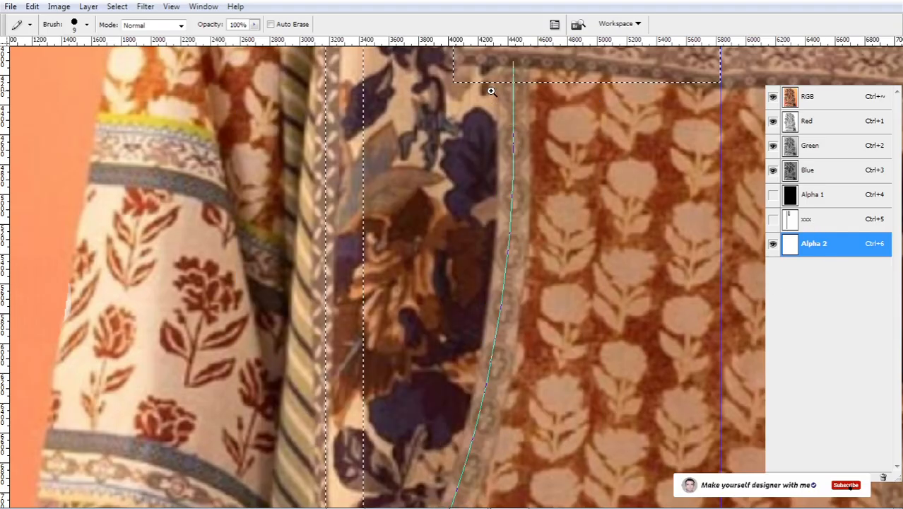
left_click_drag(487, 91, 552, 290)
left_click_drag(528, 191, 514, 336)
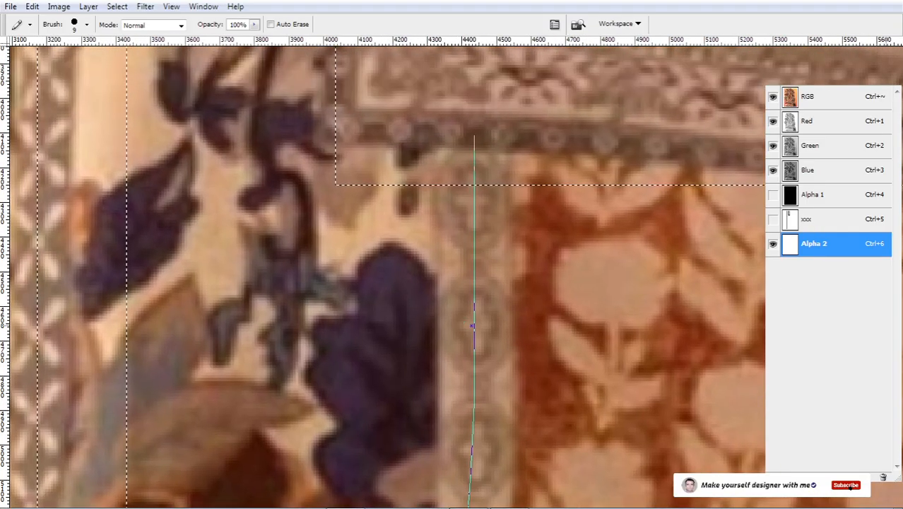
- Set the Pencil's diameter to 230 px to fit the border's width and stroke the path in Alpha 2
key("bracketright")
key("bracketright")
key("bracketright")
key("bracketright")
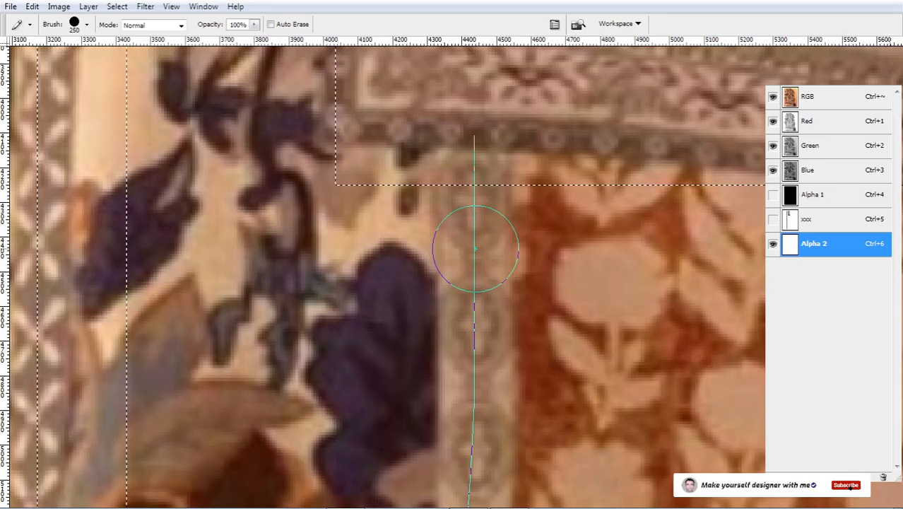
right_click(474, 247)
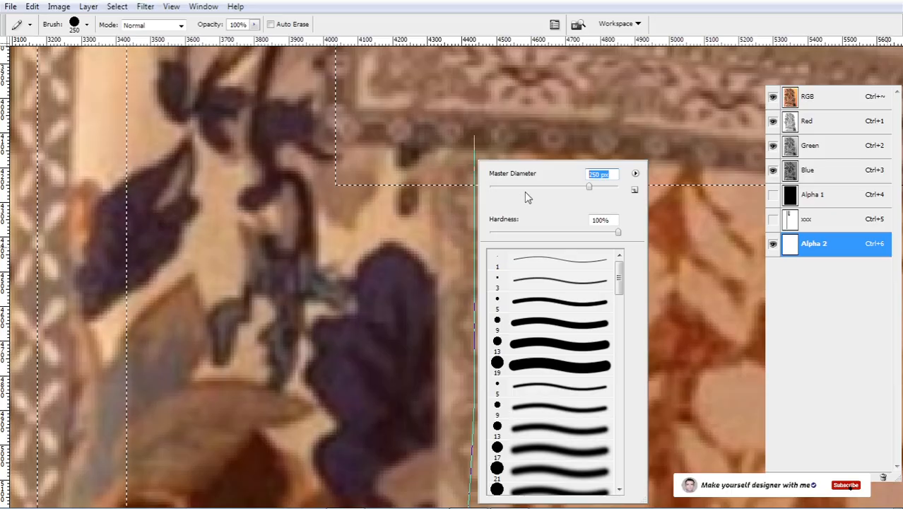
type("240")
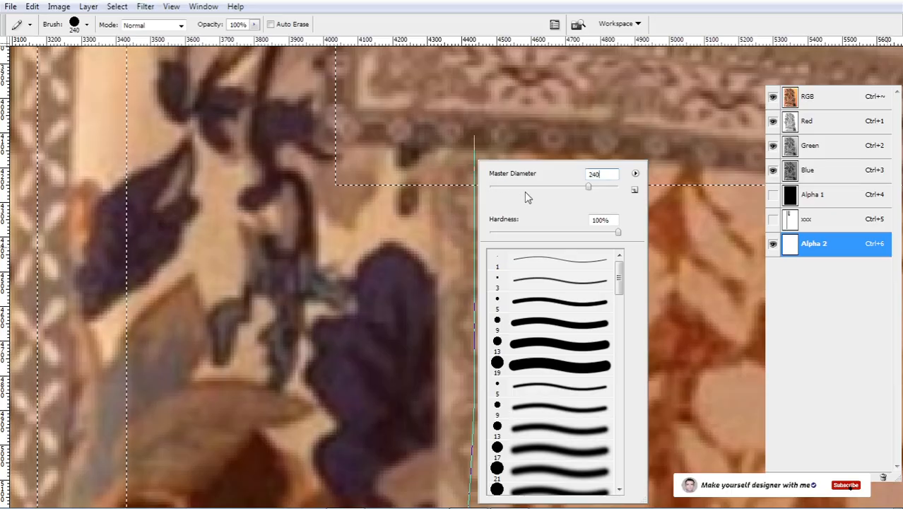
key("Return")
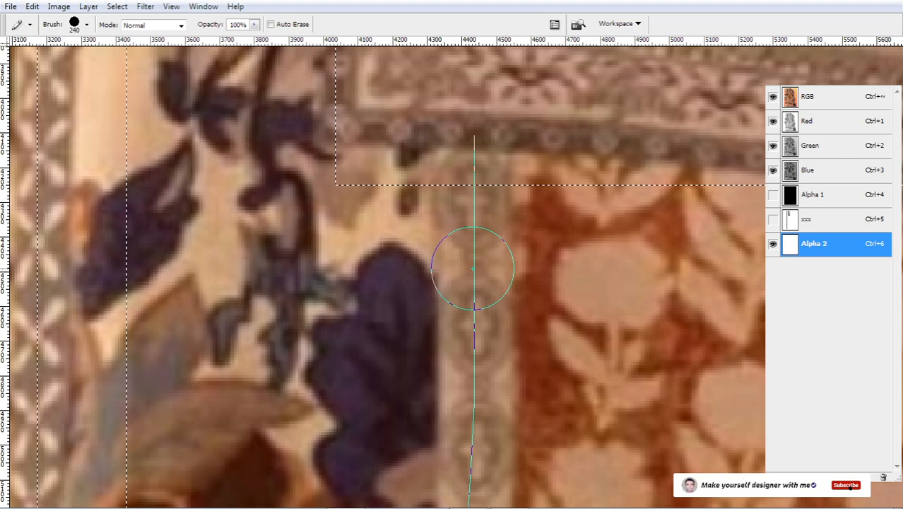
right_click(473, 268)
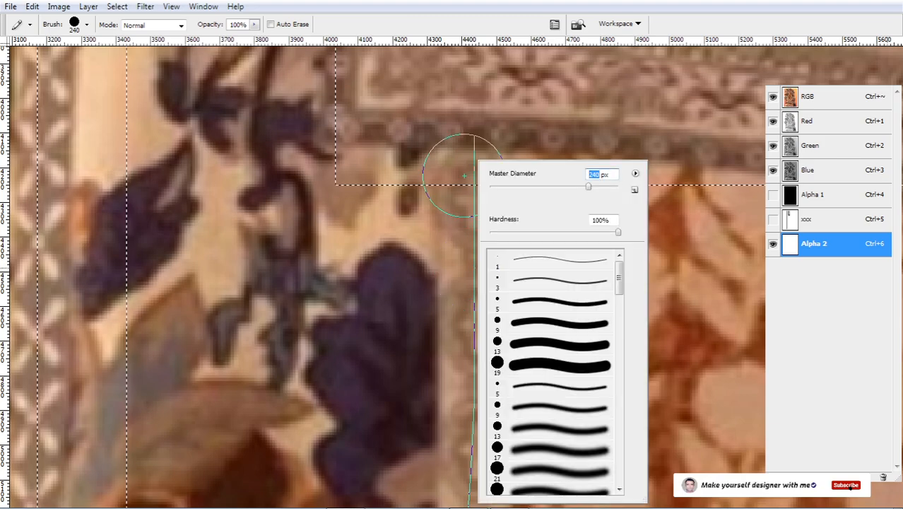
type("230")
key("Return")
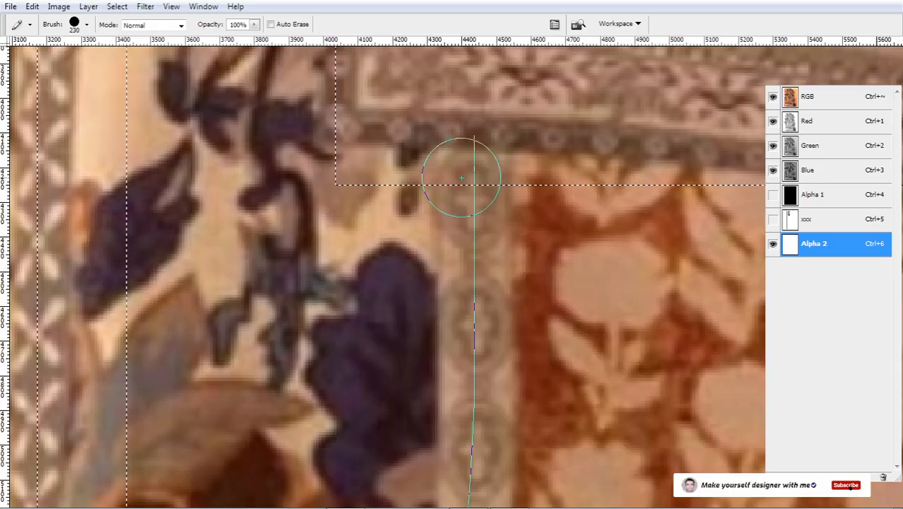
key("Return")
- Select and delete the stray end of the green stroke beyond the vertical strip, and clear the selection
scroll(535, 222, "down", 1)
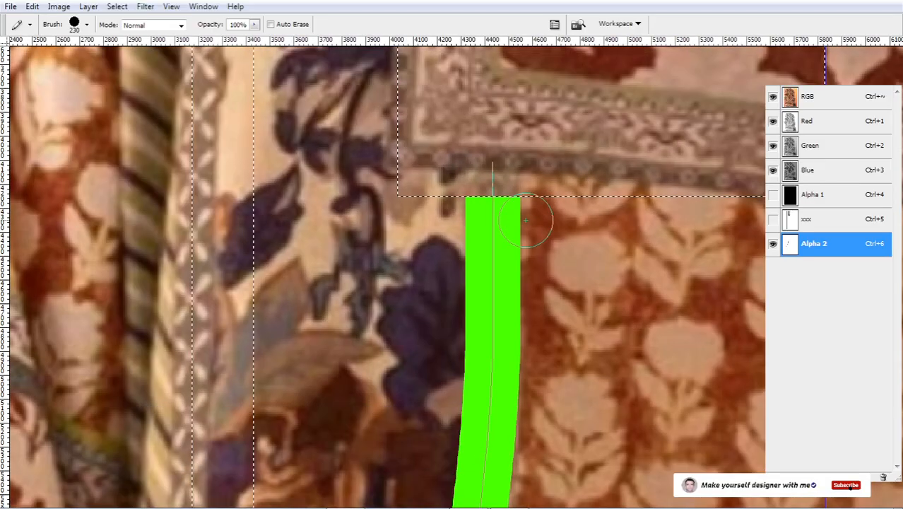
scroll(564, 263, "up", 1)
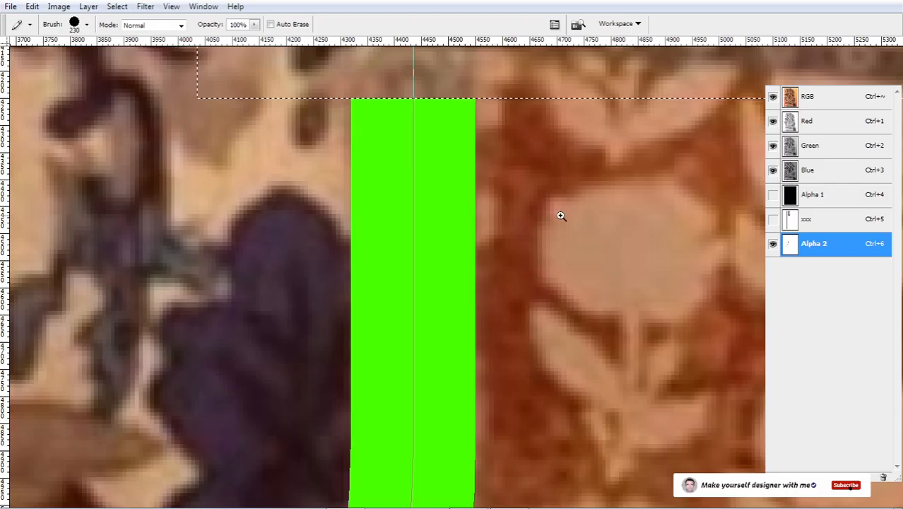
right_click(563, 209)
left_click(619, 247)
left_click_drag(487, 335, 649, 17)
left_click_drag(636, 347, 615, 89)
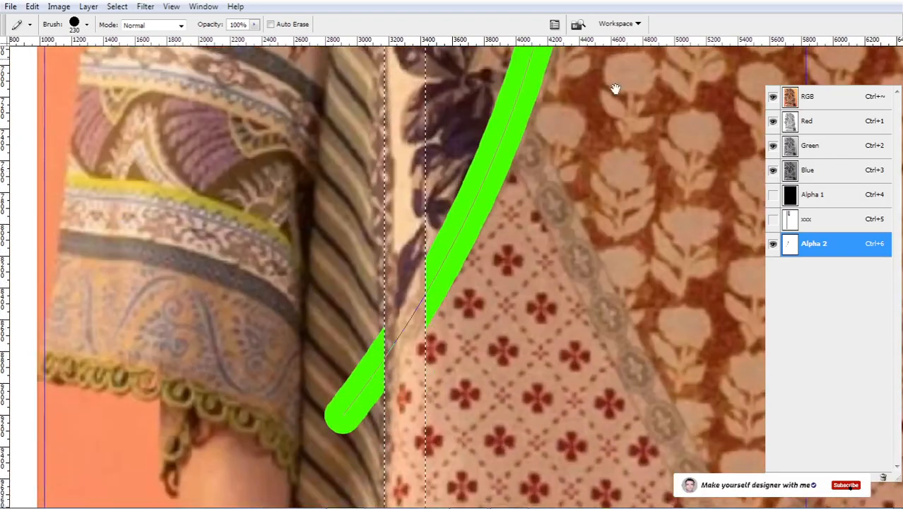
mouse_move(527, 289)
left_mouse_down()
mouse_move(564, 181)
mouse_move(595, 279)
left_mouse_up()
key("w")
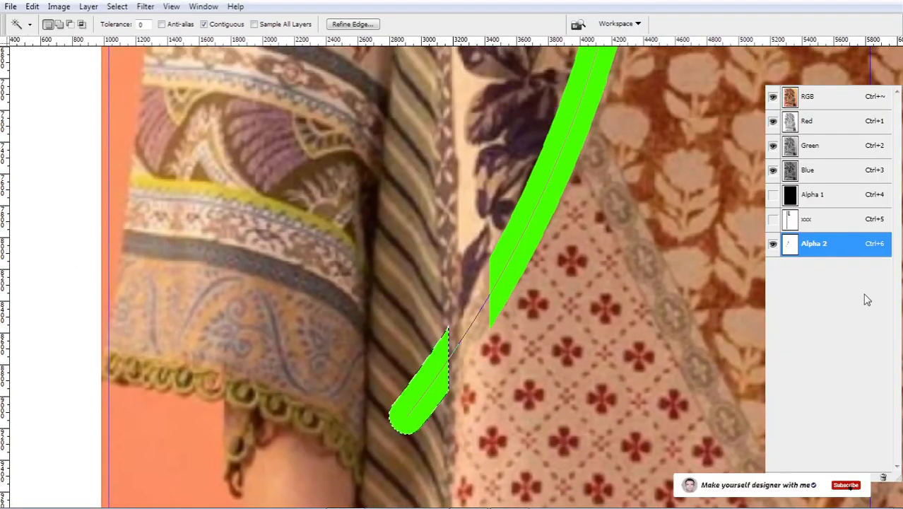
key("Delete")
left_click_drag(552, 247, 528, 333)
key("ctrl+d")
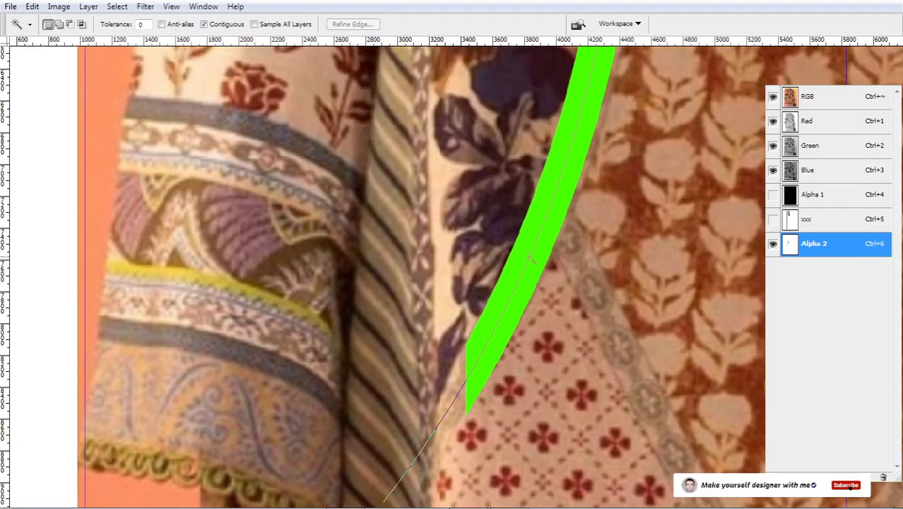
- Select the curved border band from Alpha 2 and display that selection in the xxx channel beside the vertical strip
key("p")
scroll(506, 258, "down", 3)
left_click_drag(620, 145, 576, 359)
left_click(820, 220)
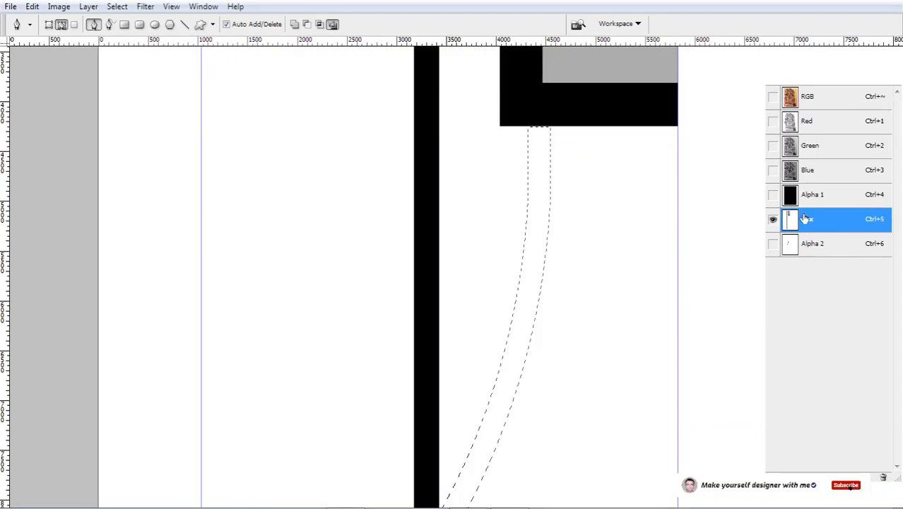
left_click_drag(573, 262, 552, 225)
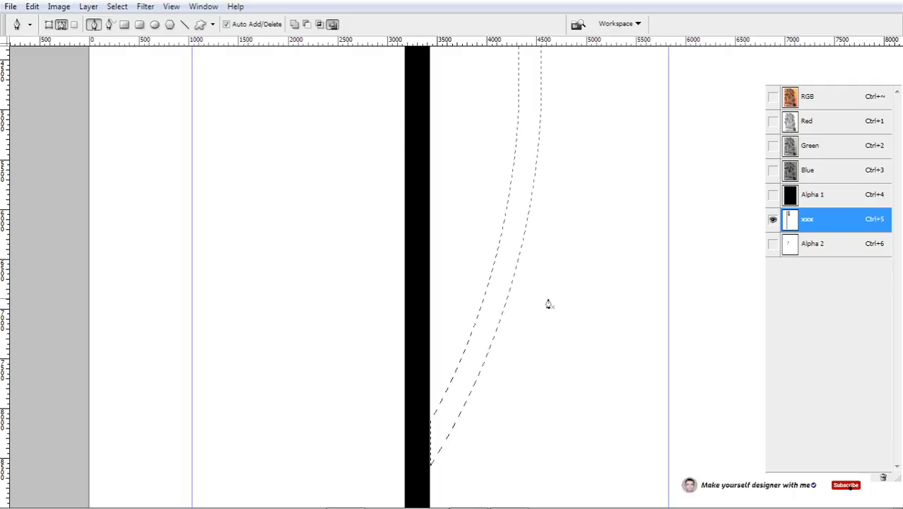
- Fill the curved border selection in the xxx channel at 40% opacity and compare it with the shirt photo
key("g")
left_click(502, 272)
scroll(502, 270, "down", 6)
key("grave")
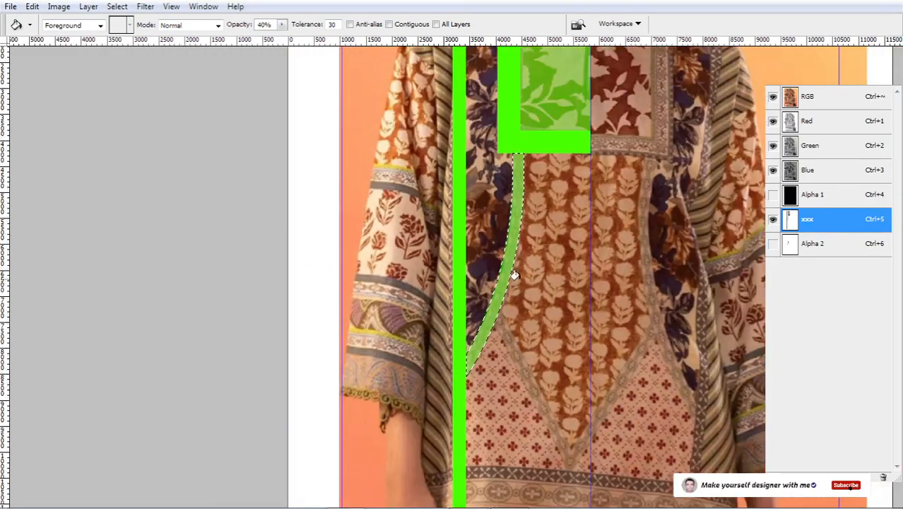
scroll(490, 286, "up", 2)
left_click_drag(690, 281, 532, 200)
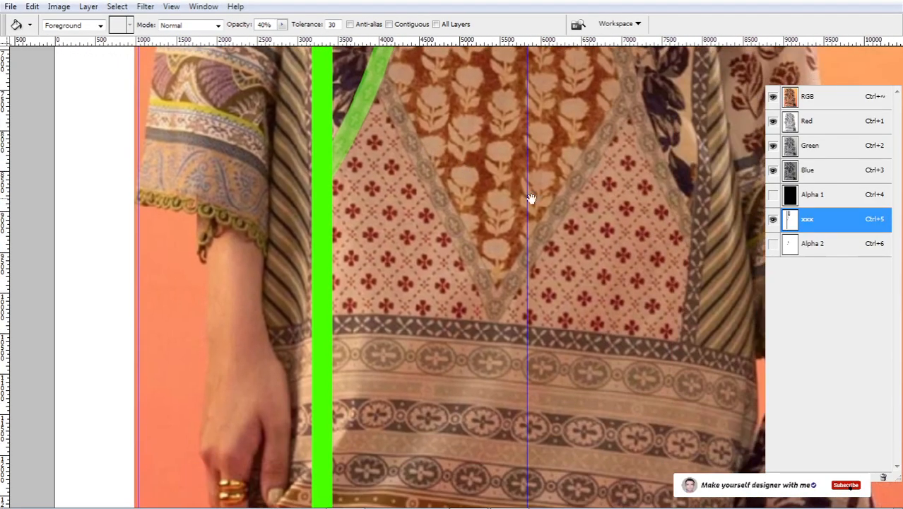
key("w")
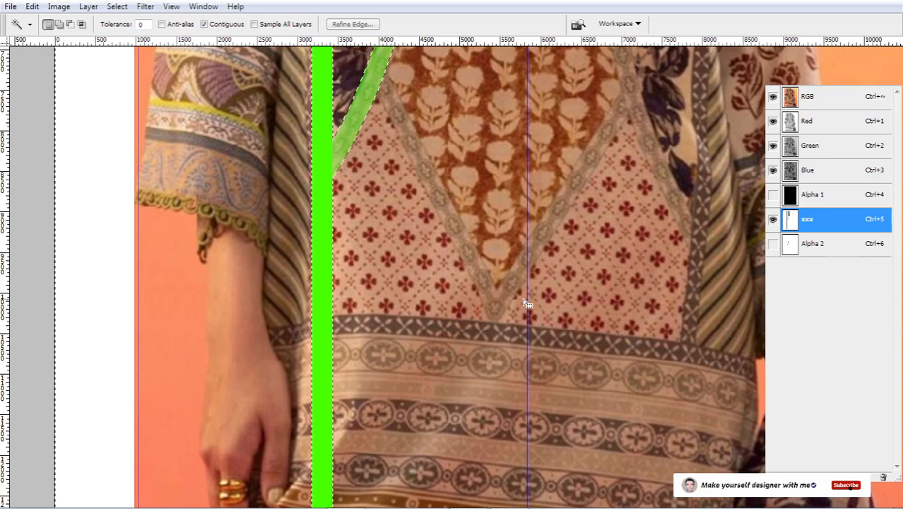
scroll(538, 284, "down", 3)
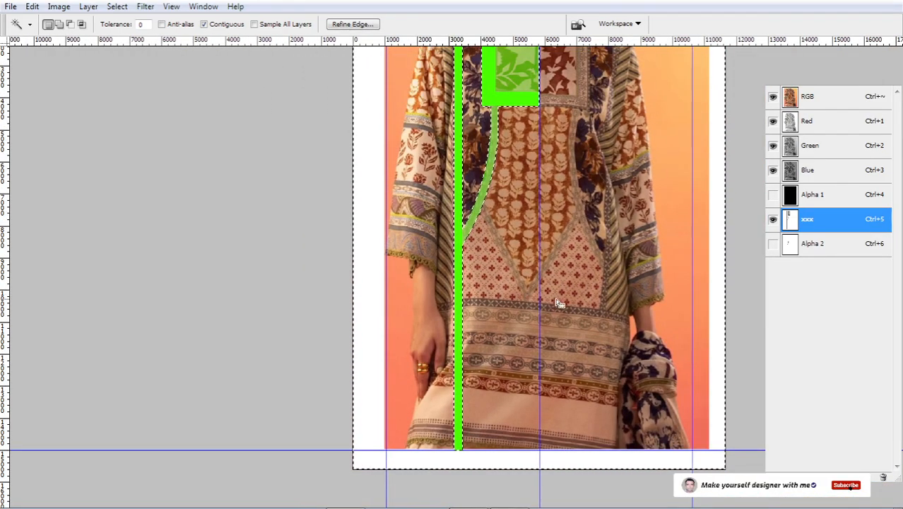
scroll(520, 319, "up", 3)
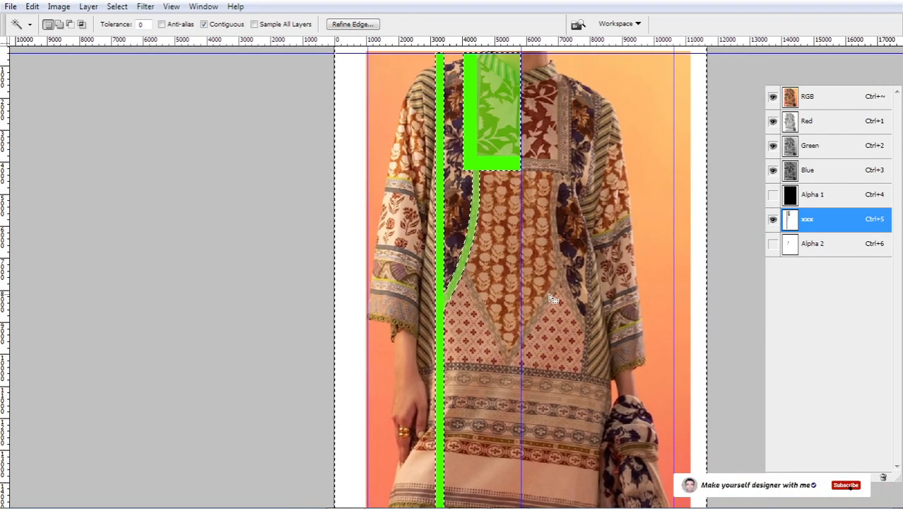
- Select the shirt photo in the RGB composite, leaving the white canvas margin out of the selection
left_click(821, 106)
mouse_move(548, 290)
left_mouse_down()
mouse_move(542, 196)
mouse_move(537, 294)
left_mouse_up()
scroll(537, 294, "down", 1)
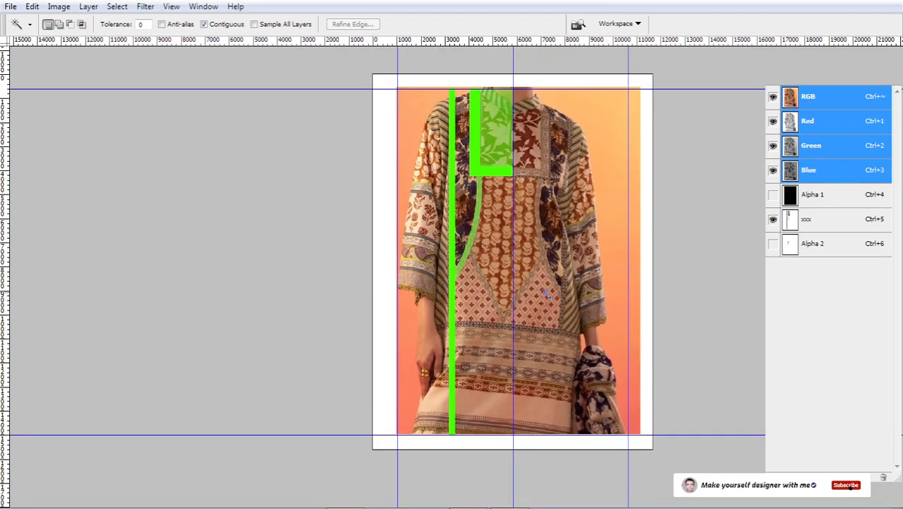
key("ctrl+a")
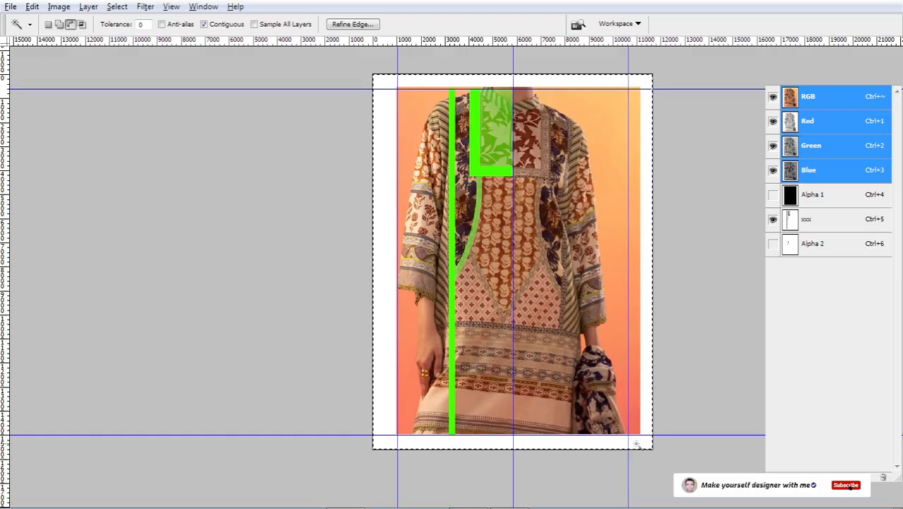
left_click(635, 444, "alt")
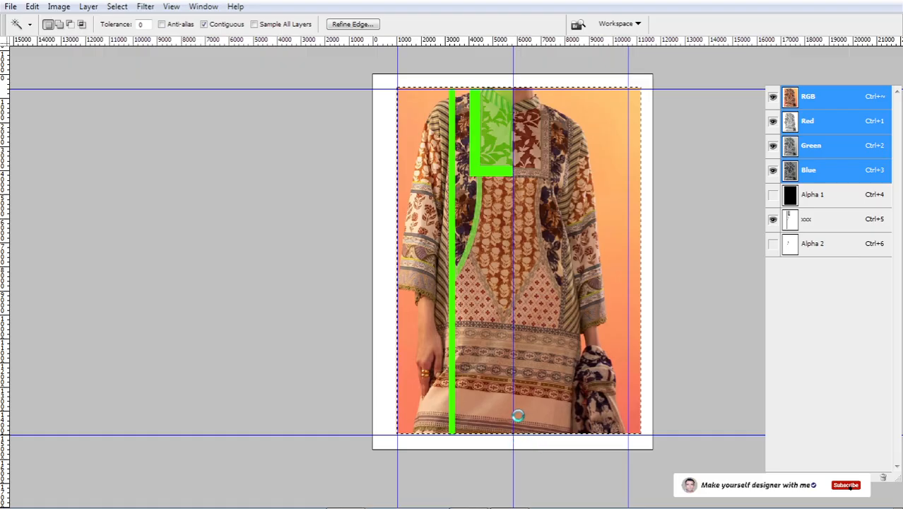
- Skew the photo's bottom edge about 2.4° to the right and its left edge slightly downward, apply the transform and clear the selection
key("ctrl+t")
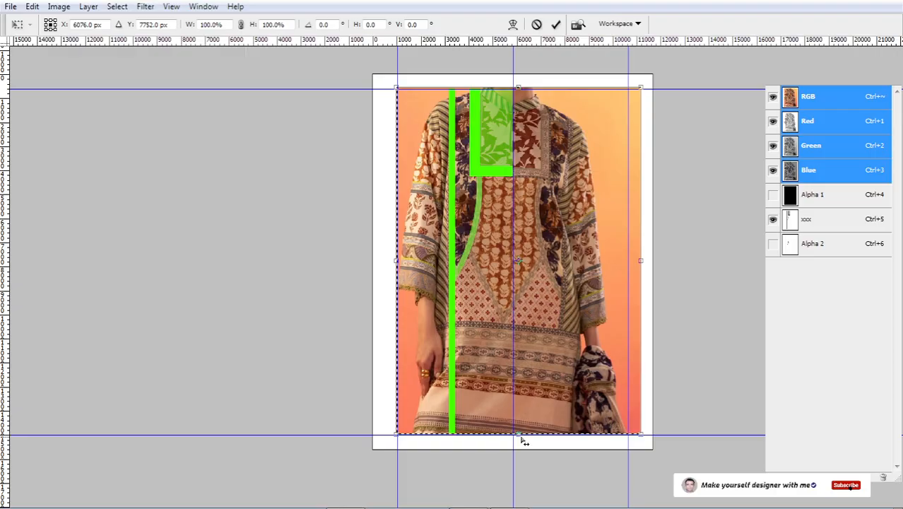
left_click_drag(521, 438, 534, 454, "ctrl")
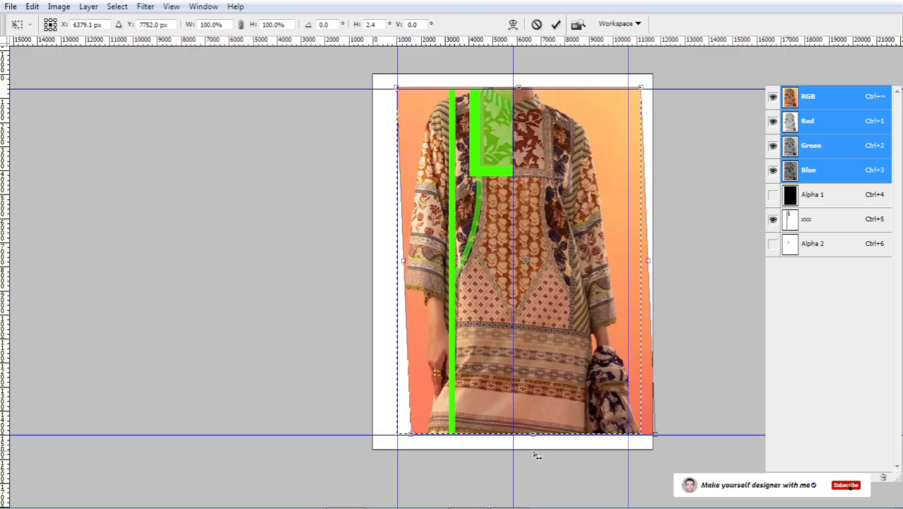
scroll(576, 234, "up", 1)
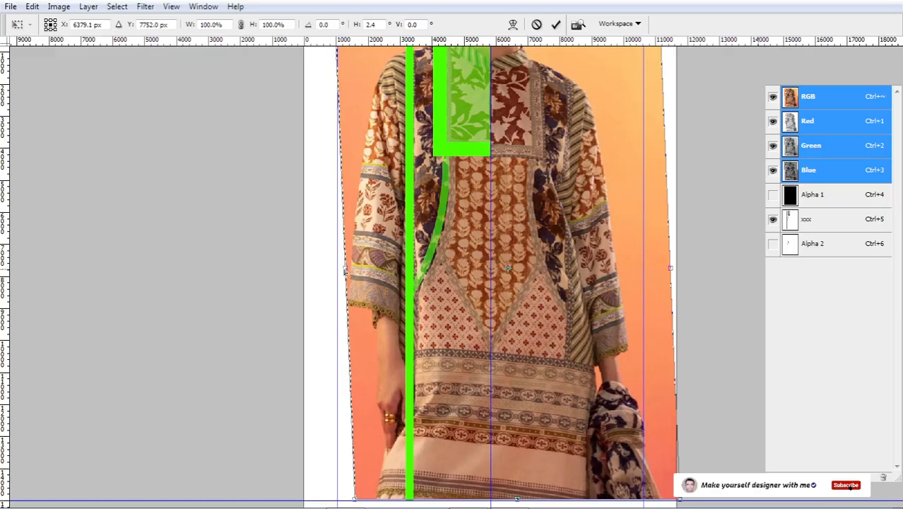
left_click_drag(347, 275, 345, 280)
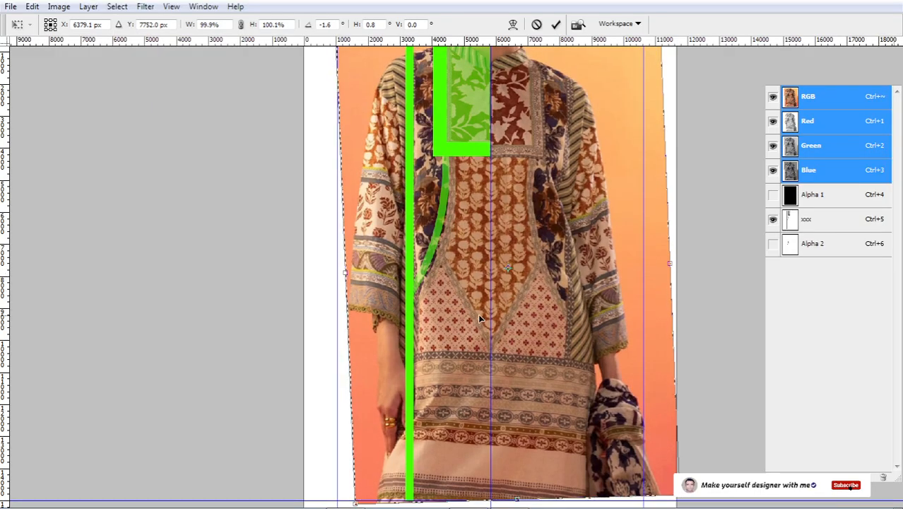
key("Return")
left_click_drag(426, 189, 419, 236)
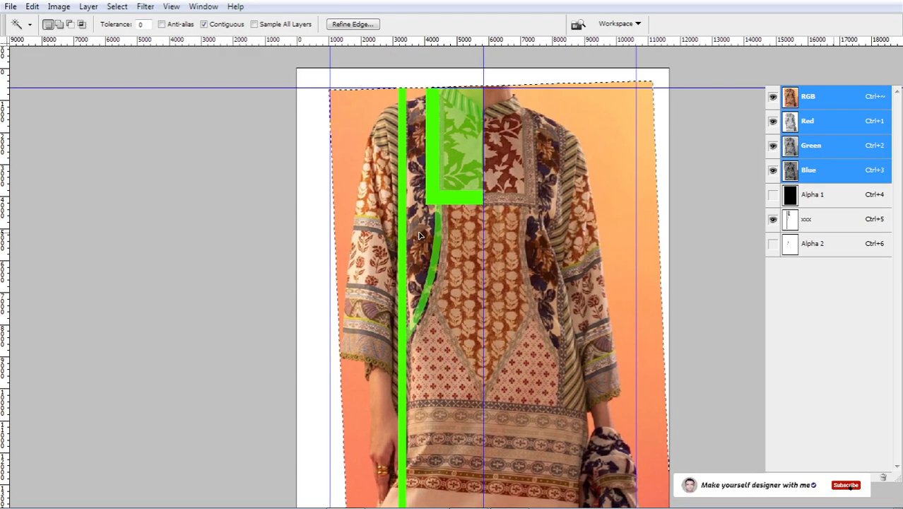
left_click_drag(314, 167, 468, 346)
key("ctrl+d")
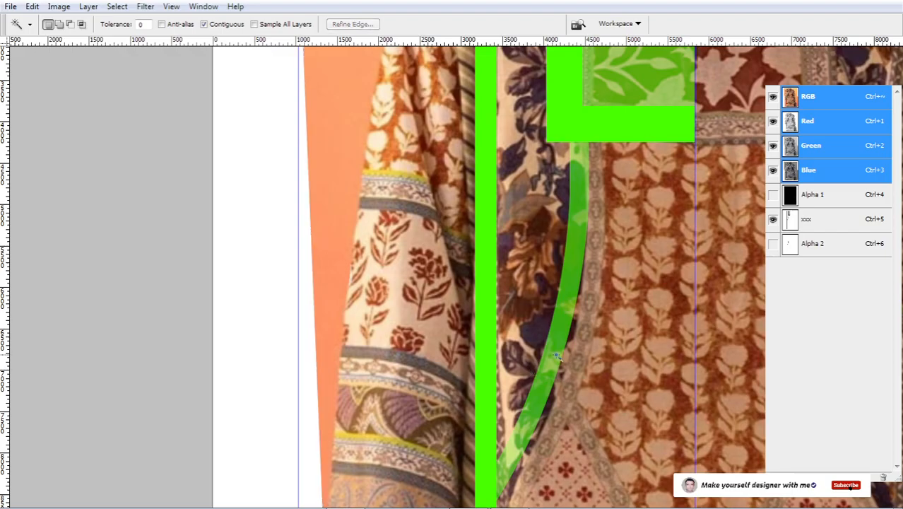
- Select and delete the 40% curved band in the xxx channel, and clear the selection
left_click(576, 318)
left_click(824, 218)
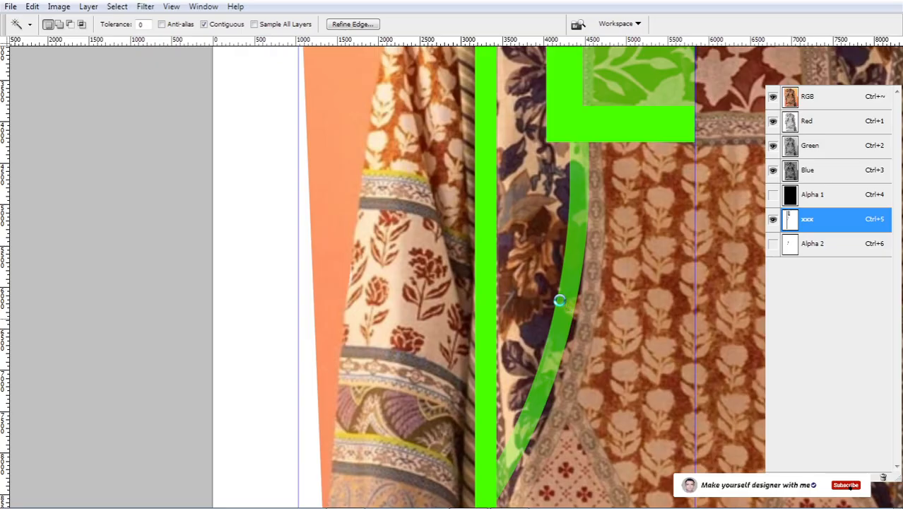
scroll(559, 300, "down", 1)
left_click(574, 304)
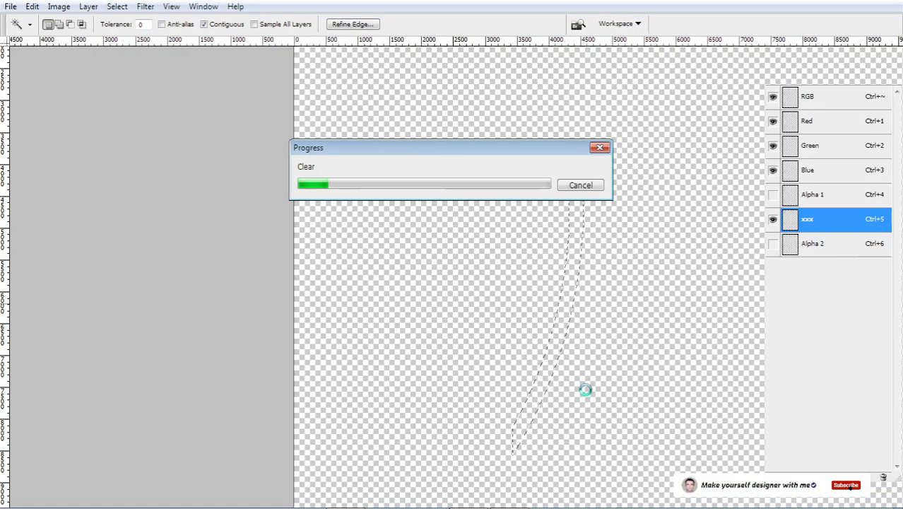
scroll(581, 317, "down", 1)
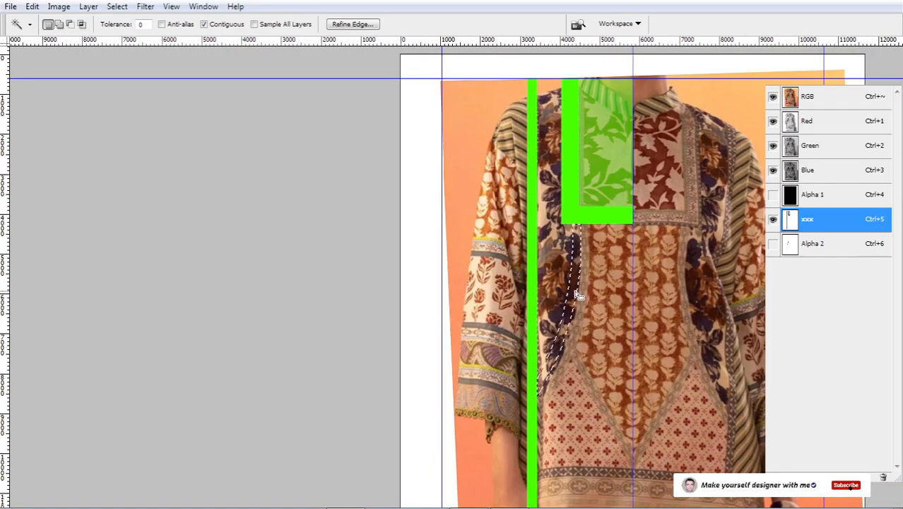
key("ctrl+d")
- Draw a new Pen path along the shirt's curved border, from inside the neckline panel's lower band down past the vertical strip
key("p")
key("Tab")
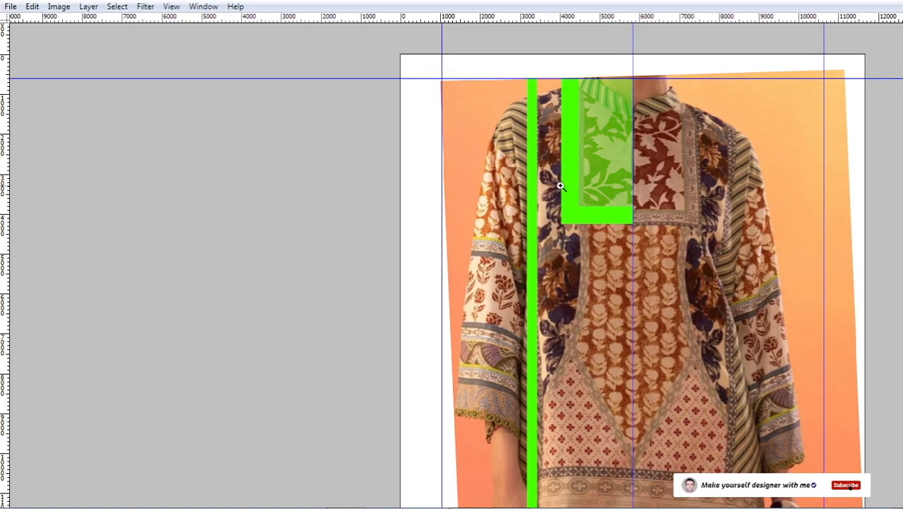
scroll(536, 248, "up", 4)
left_click_drag(709, 154, 644, 164)
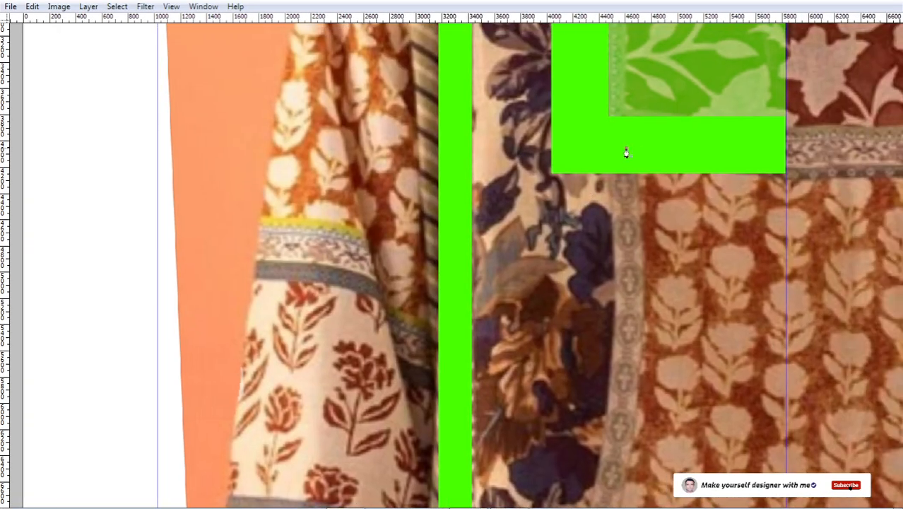
scroll(594, 331, "down", 2)
left_click_drag(657, 422, 593, 375)
left_click_drag(612, 341, 609, 307)
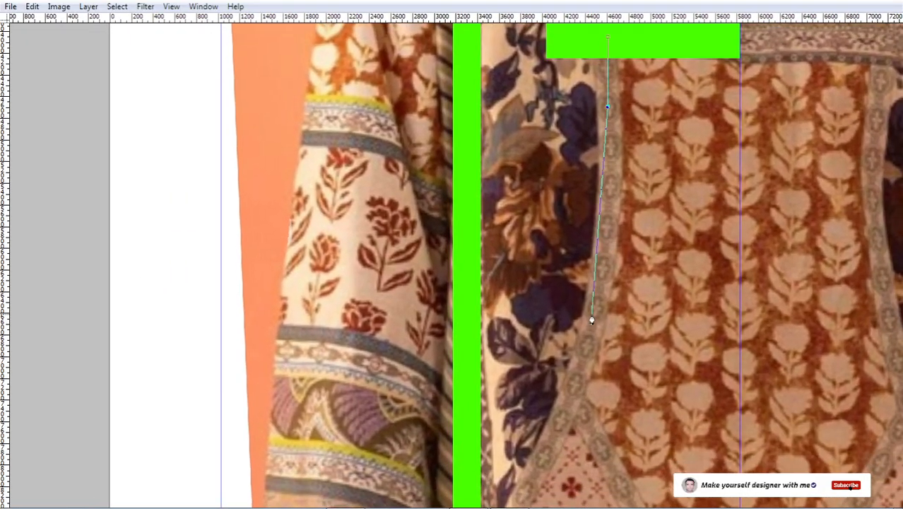
left_click_drag(591, 362, 580, 410)
left_click_drag(535, 467, 581, 274)
scroll(569, 323, "down", 2)
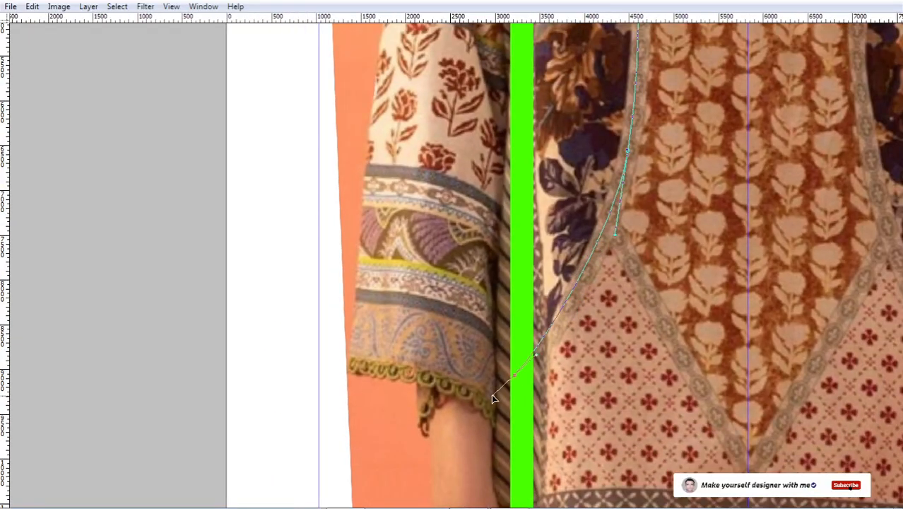
left_click_drag(492, 414, 429, 483)
left_click(561, 417, "ctrl")
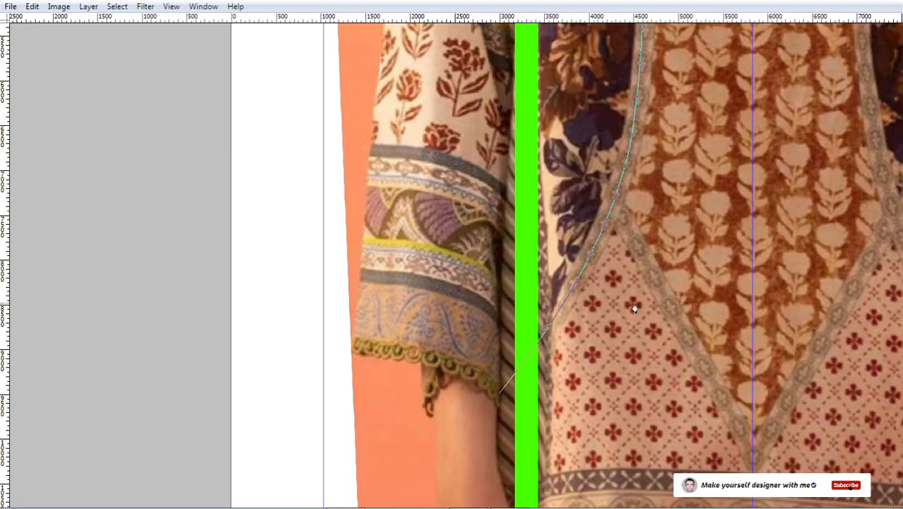
- Erase the old curved band from the Alpha 2 channel and stroke the new path there with the 230 px Pencil
left_click_drag(681, 177, 608, 331)
key("grave")
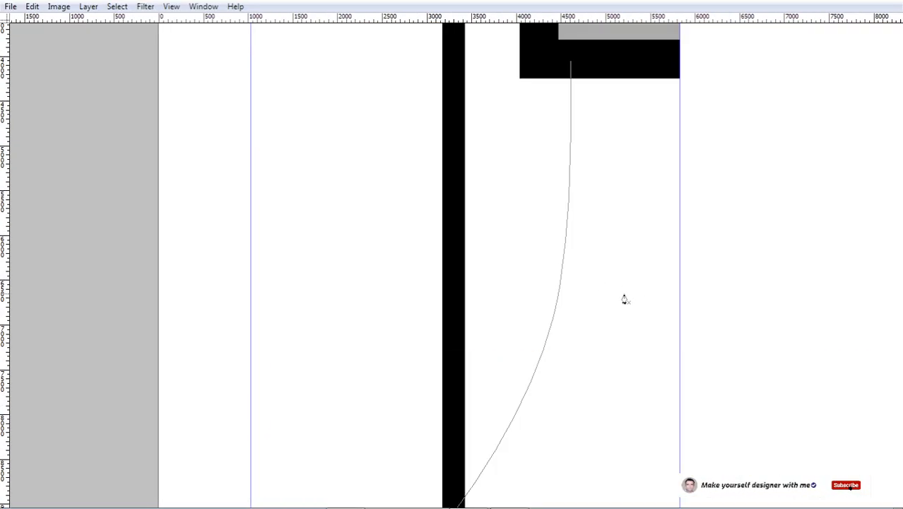
key("grave")
key("Tab")
left_click(843, 244)
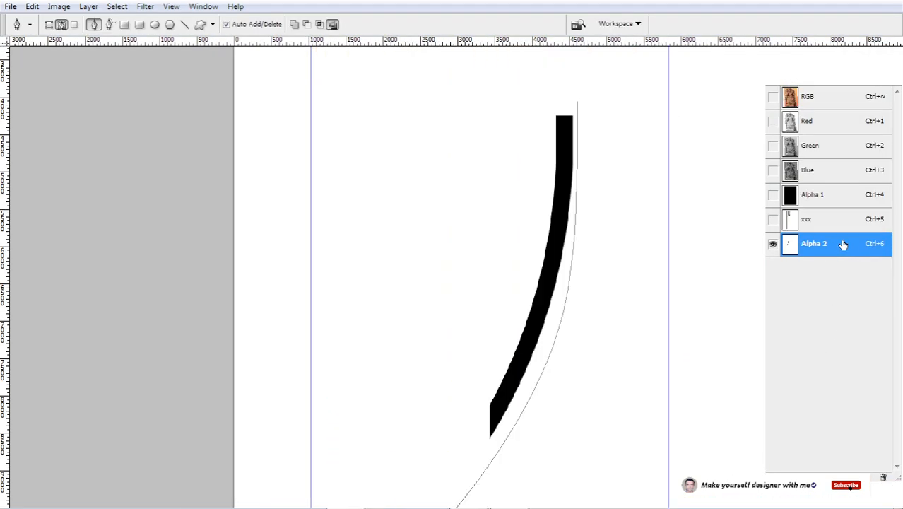
left_click(844, 251, "ctrl")
key("Delete")
key("ctrl+d")
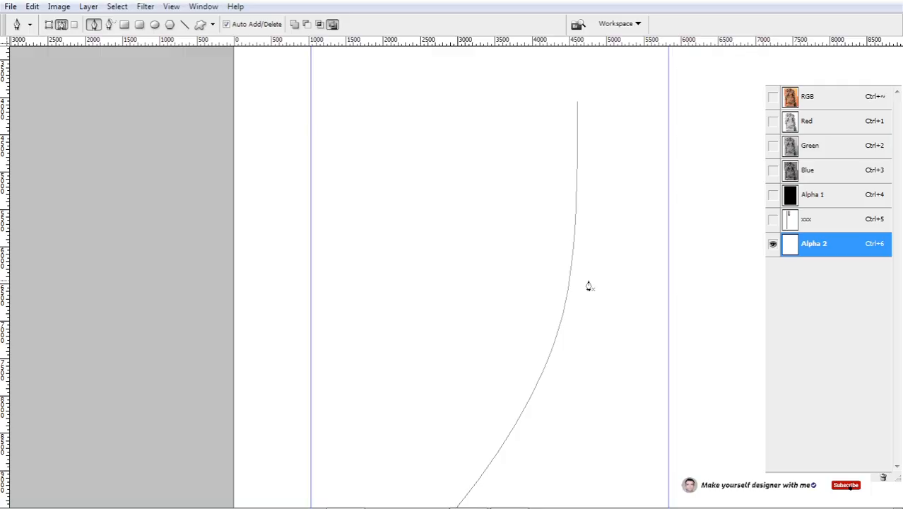
key("b")
key("Return")
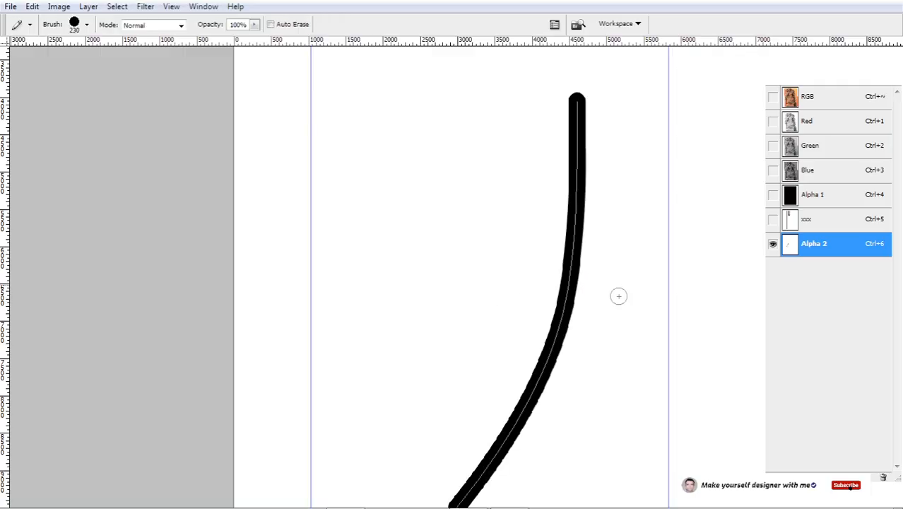
- Select the neckline panel's black border in the xxx channel and delete the stroke overlapping it in Alpha 2
left_click(809, 219)
key("w")
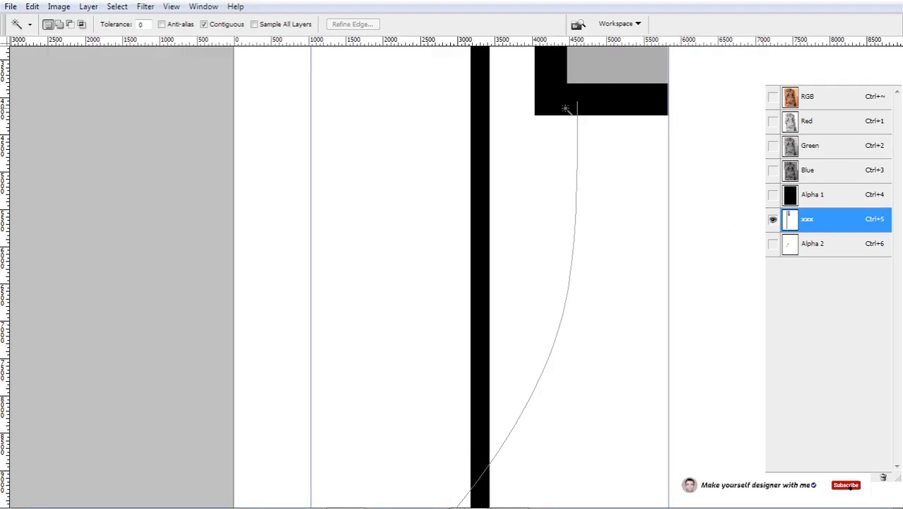
left_click(606, 80)
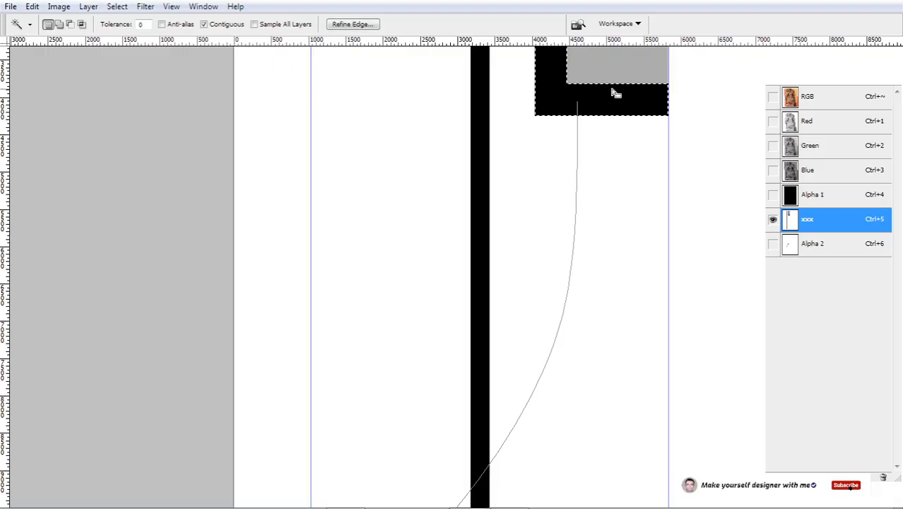
left_click(836, 250)
key("Delete")
- Trim the Alpha 2 stroke where it crosses the vertical strip, delete the stray end beyond it, and clear the selection
left_click_drag(693, 278, 716, 140)
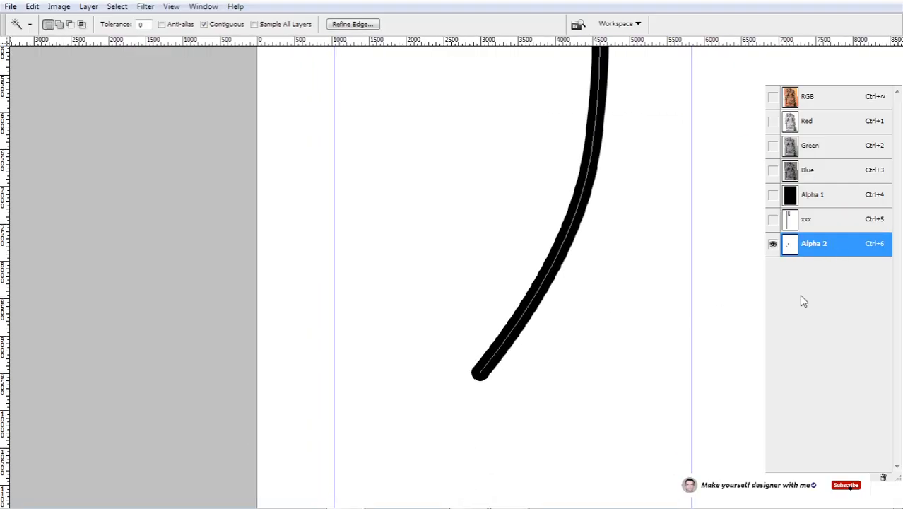
left_click(817, 223)
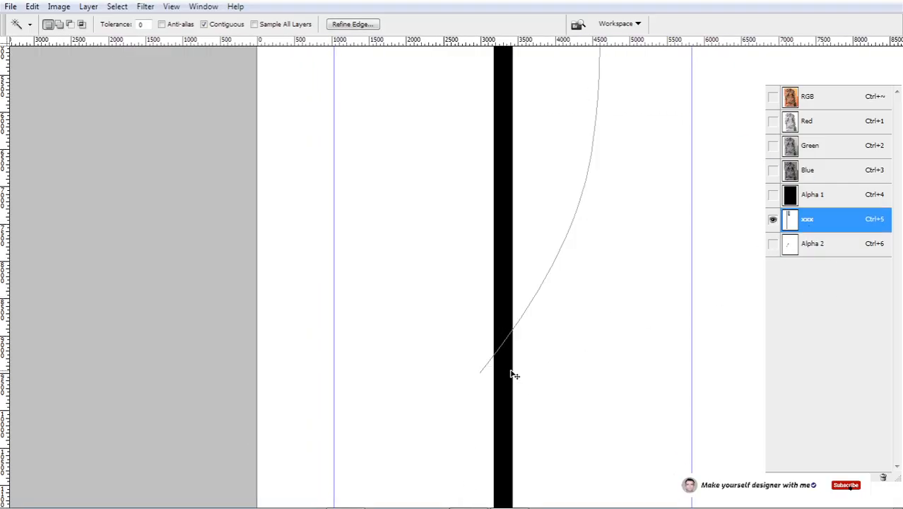
left_click(817, 250)
key("Delete")
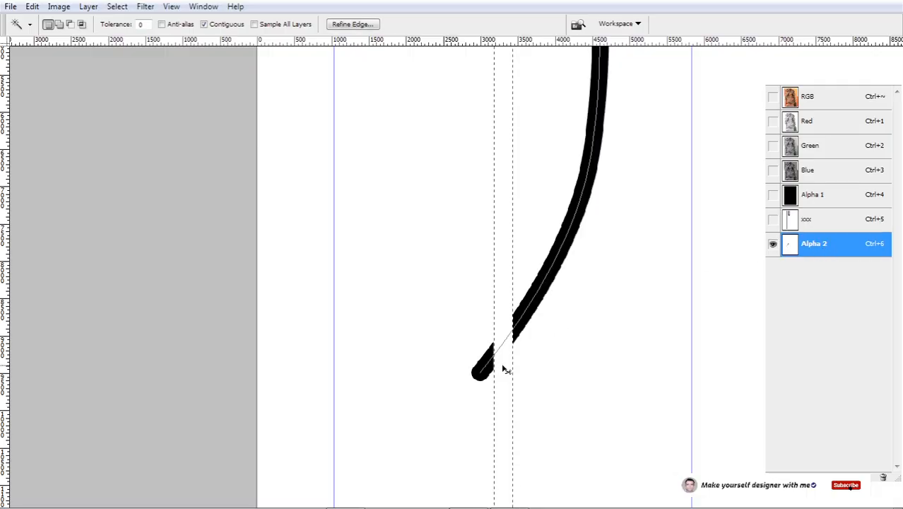
left_click(497, 367)
key("Delete")
key("ctrl+d")
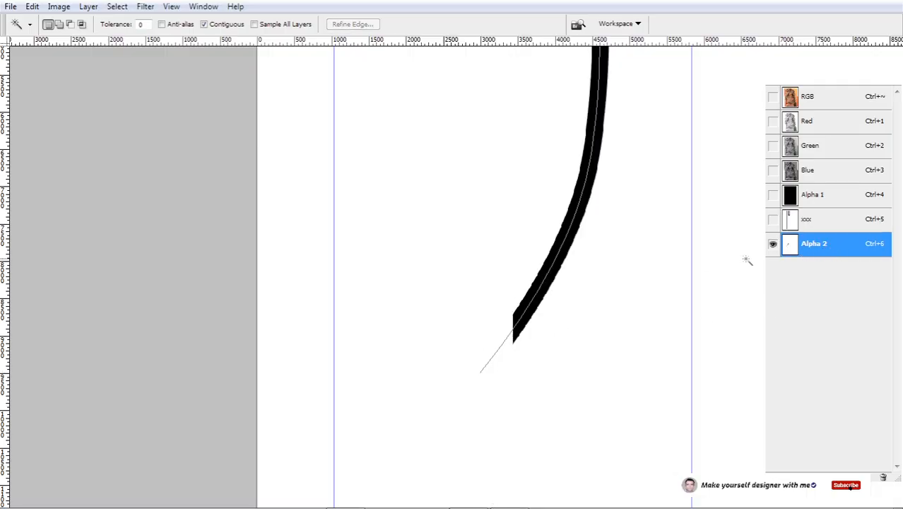
- Hide the path, select and delete the curved band in Alpha 2, and carry its selection over to the xxx channel
key("p")
key("ctrl+h")
left_click_drag(622, 211, 585, 327)
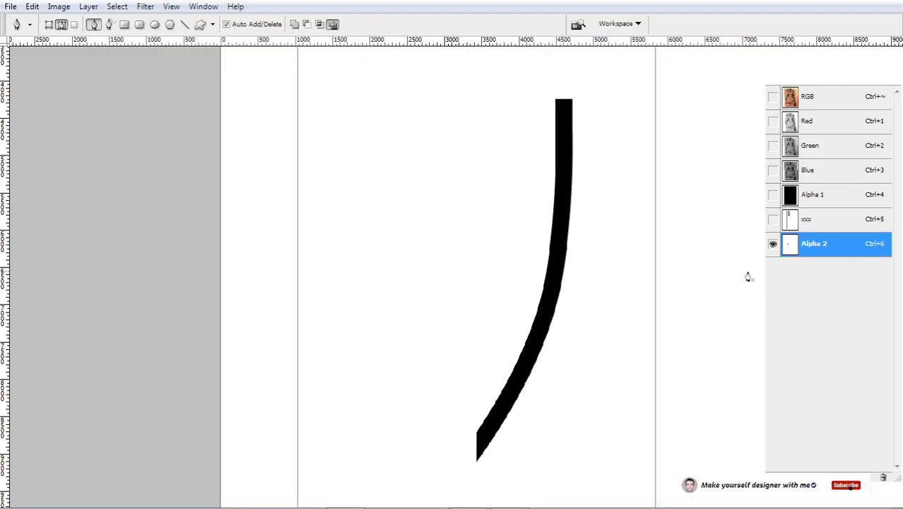
left_click(836, 253, "ctrl")
key("Delete")
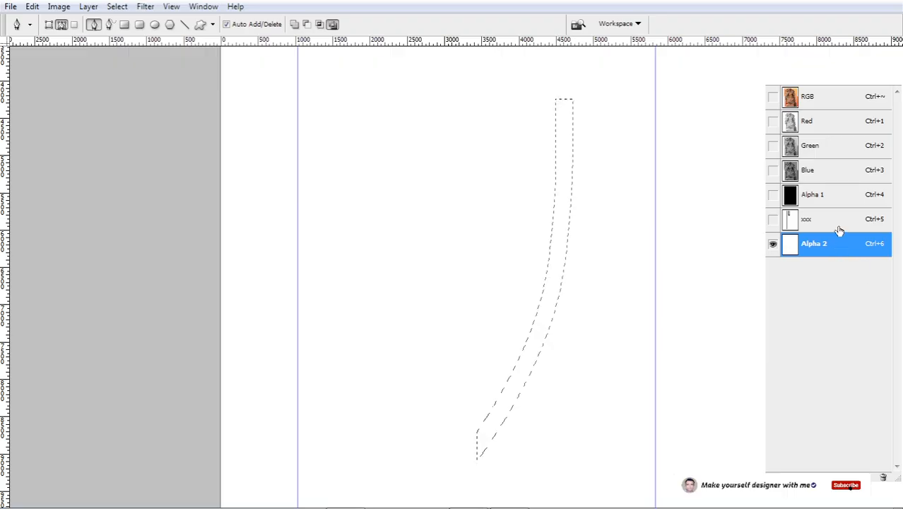
left_click(837, 230)
left_click_drag(538, 181, 479, 417)
left_click_drag(524, 295, 541, 407)
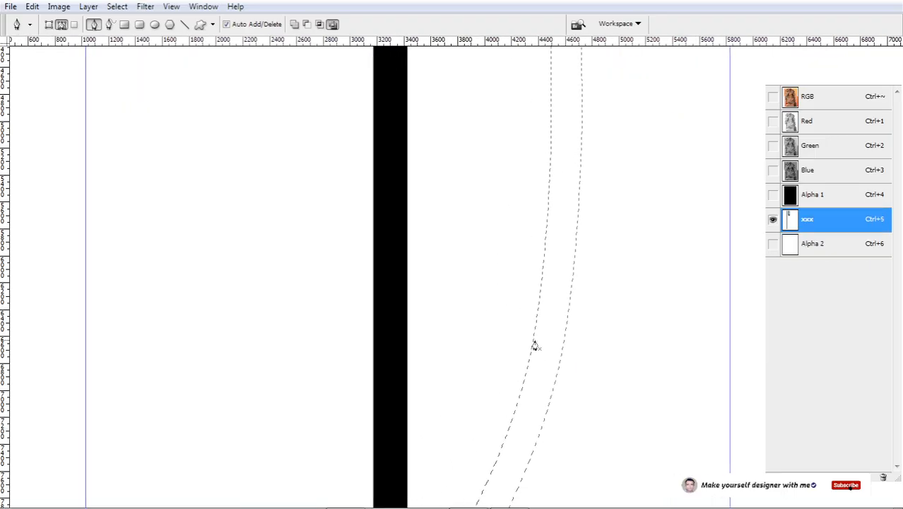
- Fill the curved band selection in the xxx channel with the Paint Bucket at 40% opacity and clear the selection
key("g")
left_click(537, 337)
scroll(556, 310, "down", 3)
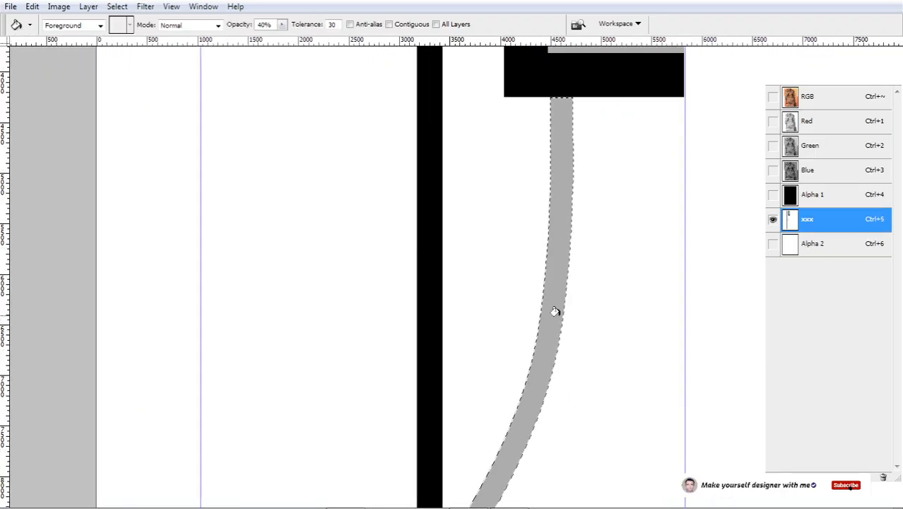
left_click_drag(577, 191, 541, 243)
scroll(590, 242, "up", 3)
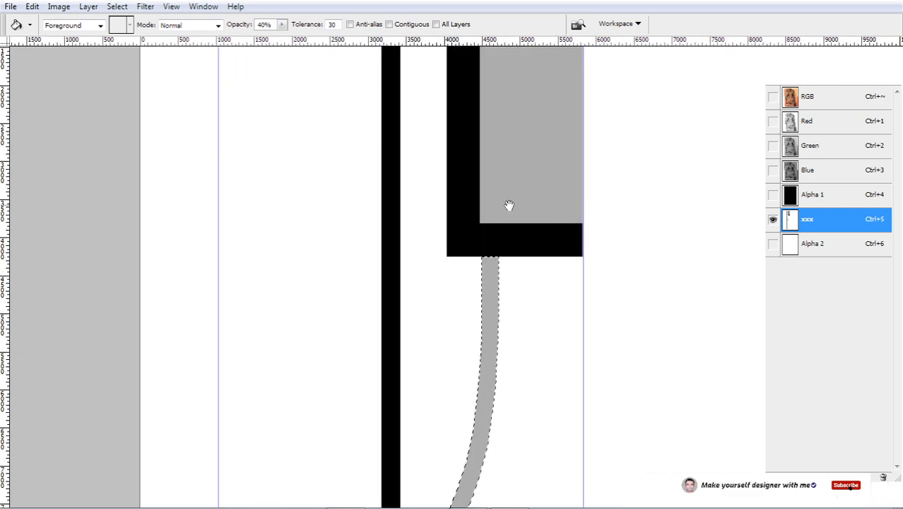
left_click_drag(525, 107, 525, 258)
- Draw a rectangular test block beside the neckline panel, just past the centre guide in xxx, and fill it twice at 40% opacity
key("m")
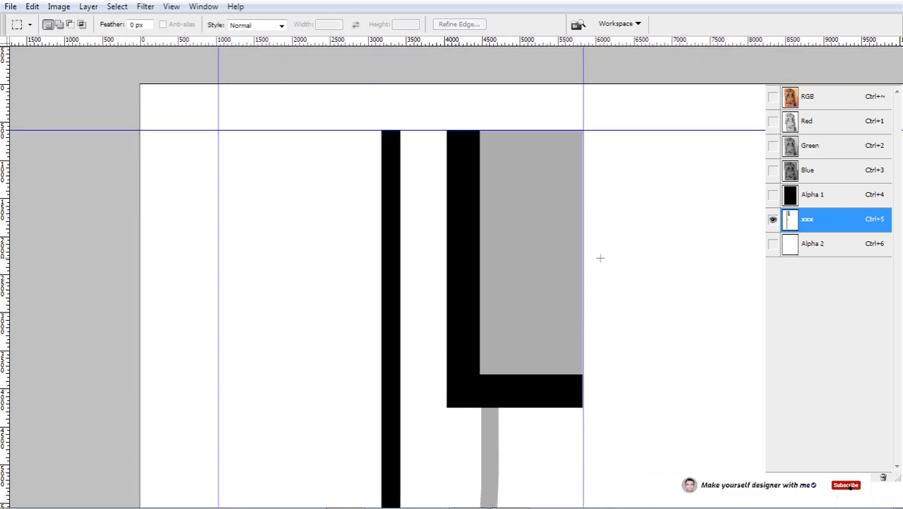
left_click_drag(612, 302, 503, 228)
left_click_drag(477, 170, 508, 244)
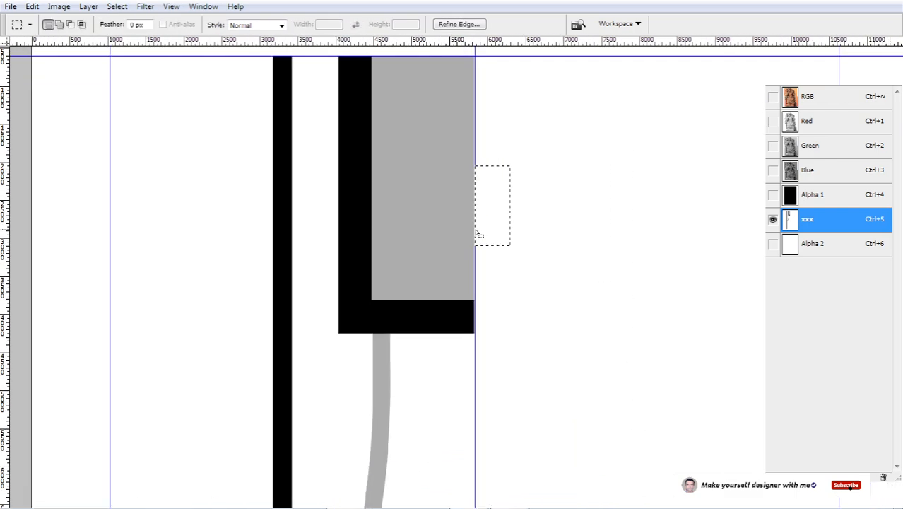
scroll(521, 233, "up", 4)
left_click_drag(387, 241, 468, 363)
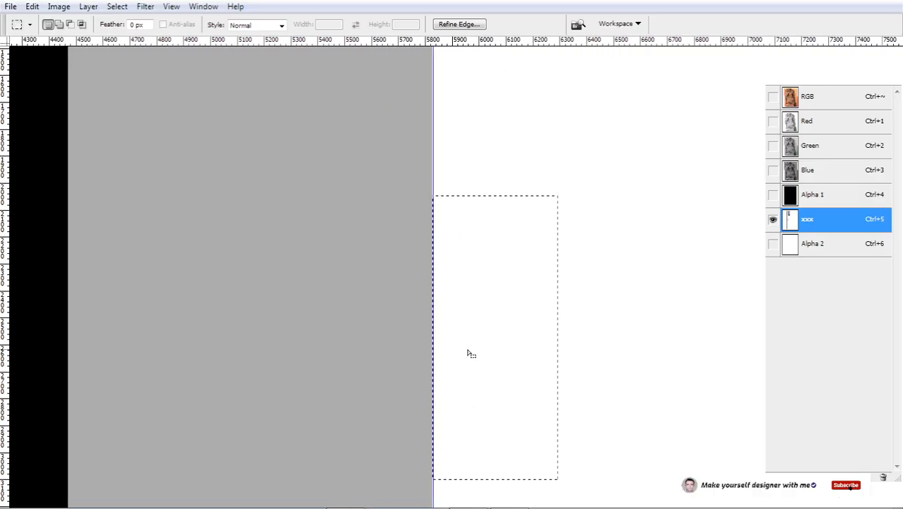
key("g")
left_click(460, 325)
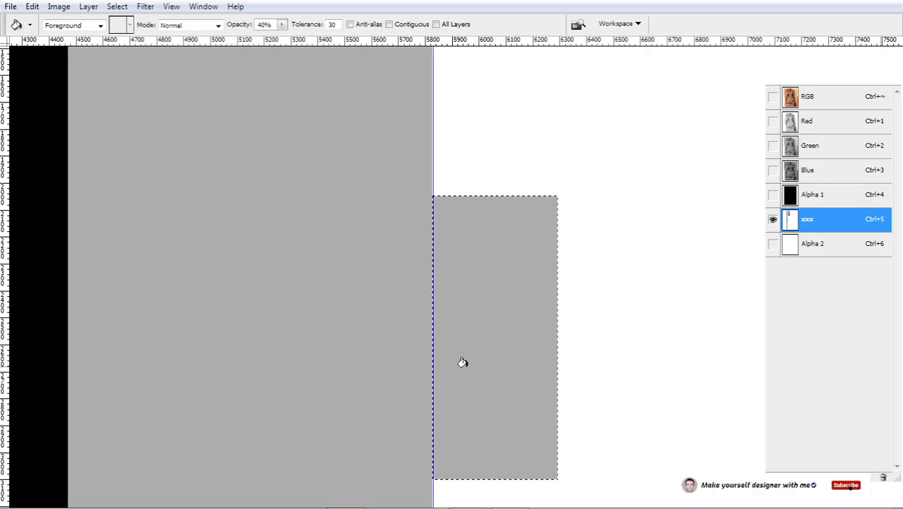
scroll(462, 362, "down", 1)
left_click_drag(425, 362, 485, 240)
scroll(495, 269, "down", 1)
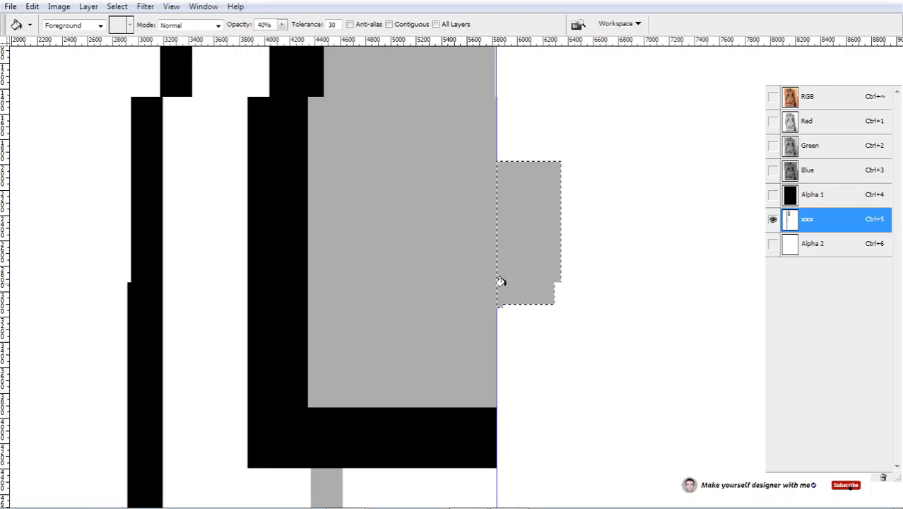
left_click(522, 290)
scroll(487, 266, "down", 1)
scroll(488, 266, "down", 1)
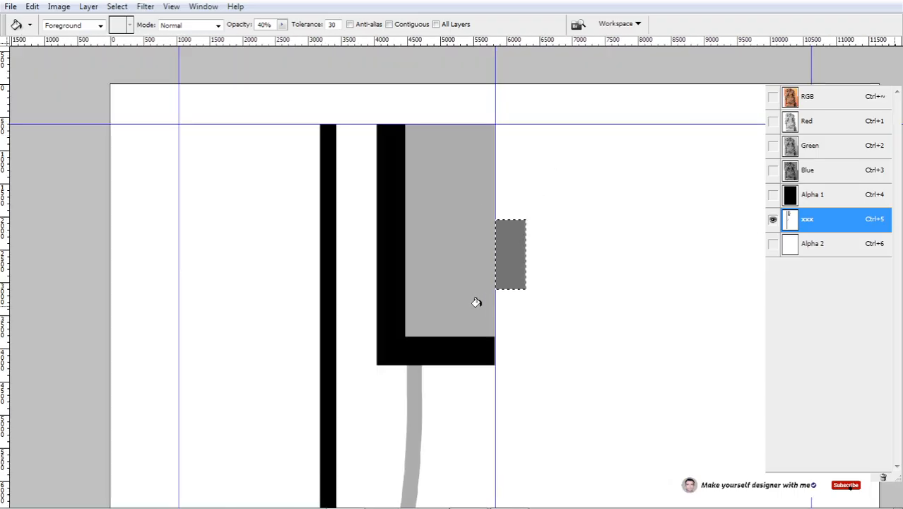
- Select the dark grey test block beside the neckline panel with the Magic Wand, delete it, and clear the selection
key("ctrl+d")
key("w")
left_click(466, 266)
left_click(520, 279)
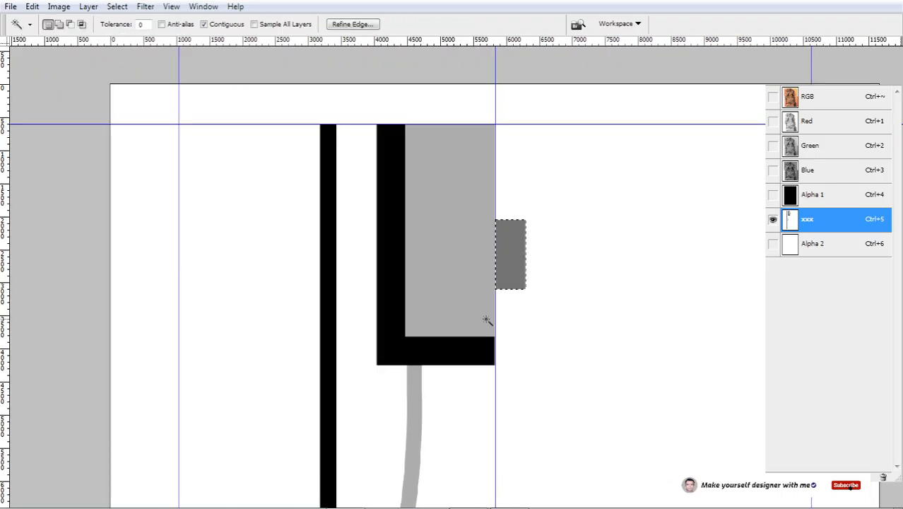
left_click_drag(488, 319, 459, 258)
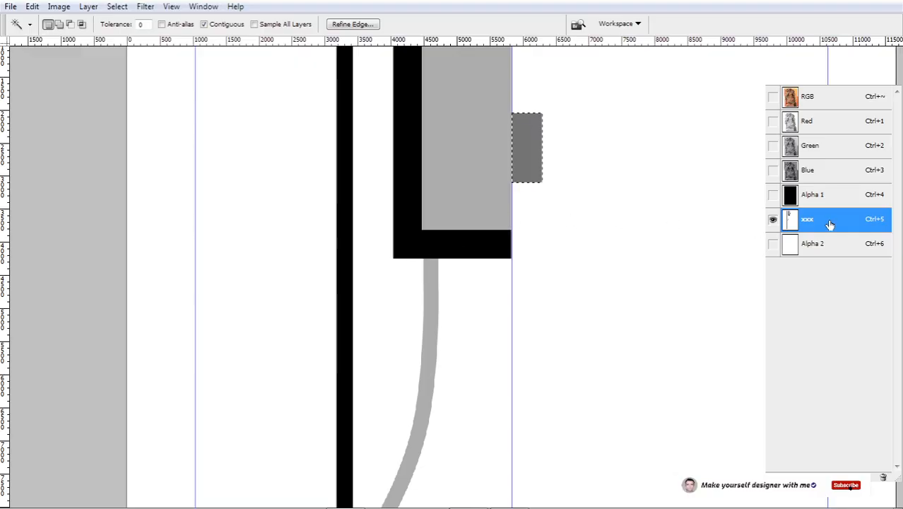
key("ctrl+BackSpace")
left_click_drag(615, 263, 624, 201)
scroll(532, 258, "down", 5)
key("ctrl+d")
- Display the RGB photo beneath the xxx channel around the lower diagonal borders
key("grave")
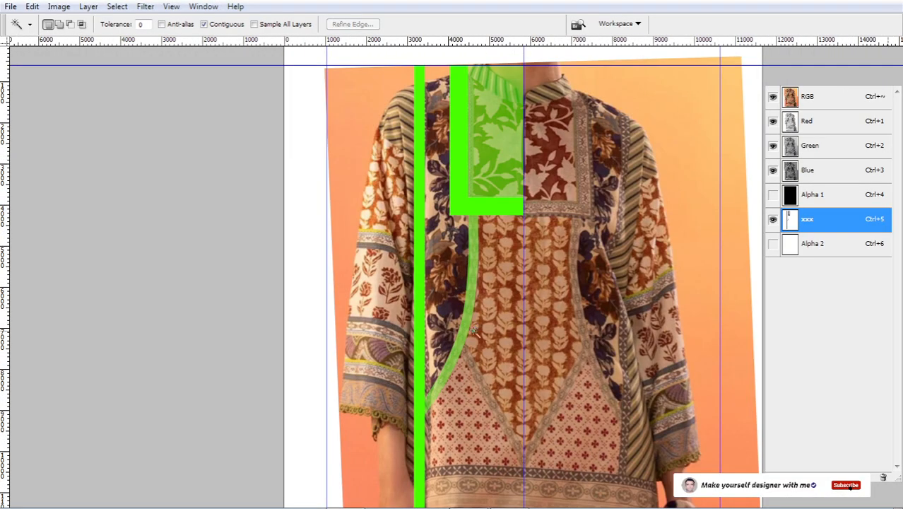
left_click_drag(482, 353, 463, 215)
scroll(463, 216, "up", 2)
left_click_drag(561, 195, 531, 253)
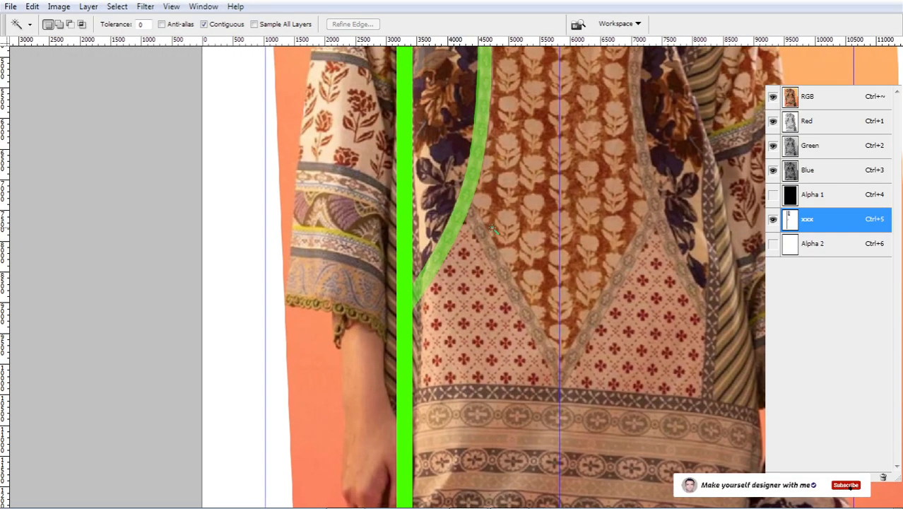
scroll(531, 252, "down", 1)
key("m")
left_click_drag(530, 380, 546, 411)
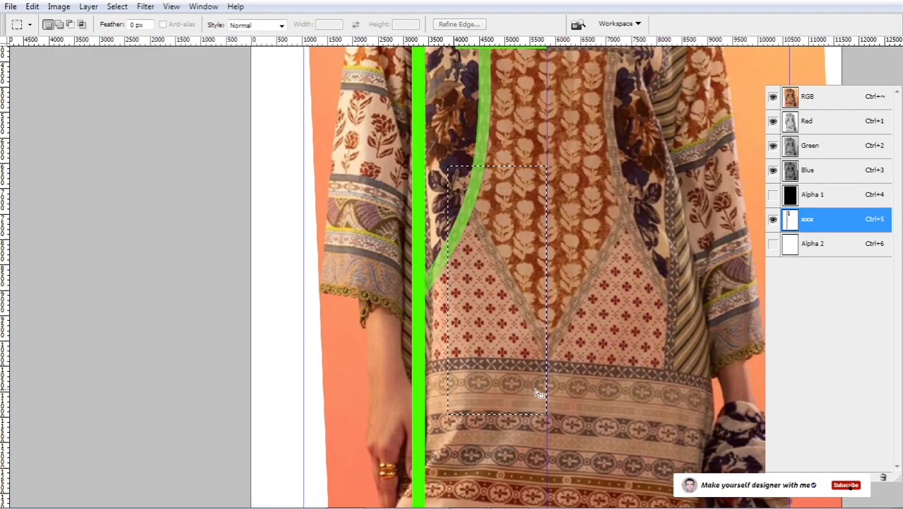
scroll(532, 287, "down", 5)
left_click_drag(584, 219, 516, 242)
key("ctrl+d")
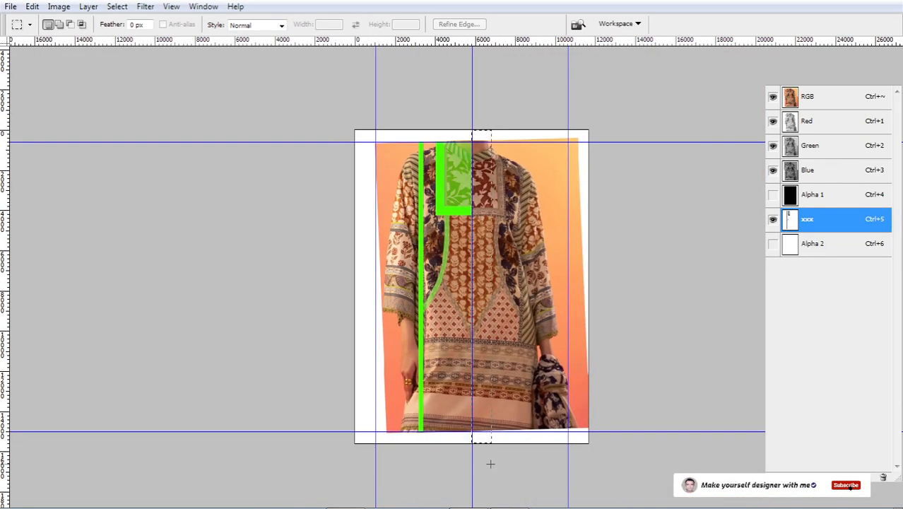
- Select a full-height strip starting at the centre guide, narrow it with Transform Selection, fill it in the xxx channel, and deselect
left_click_drag(490, 466, 489, 467)
scroll(418, 219, "up", 3)
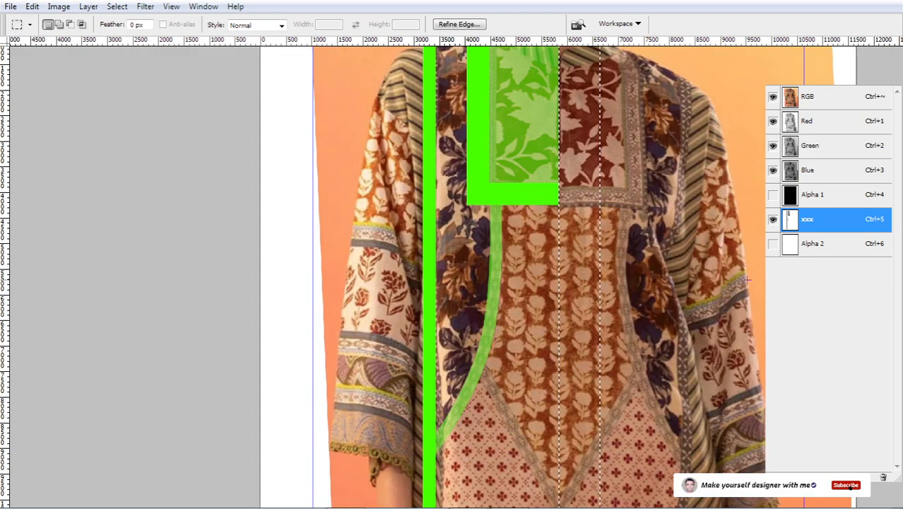
scroll(601, 272, "down", 3)
scroll(599, 262, "up", 3)
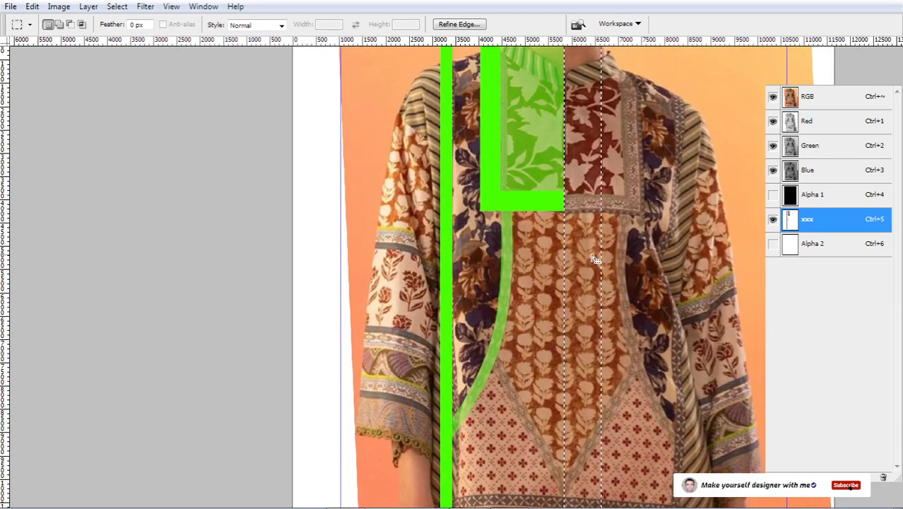
right_click(597, 283)
left_click(646, 198)
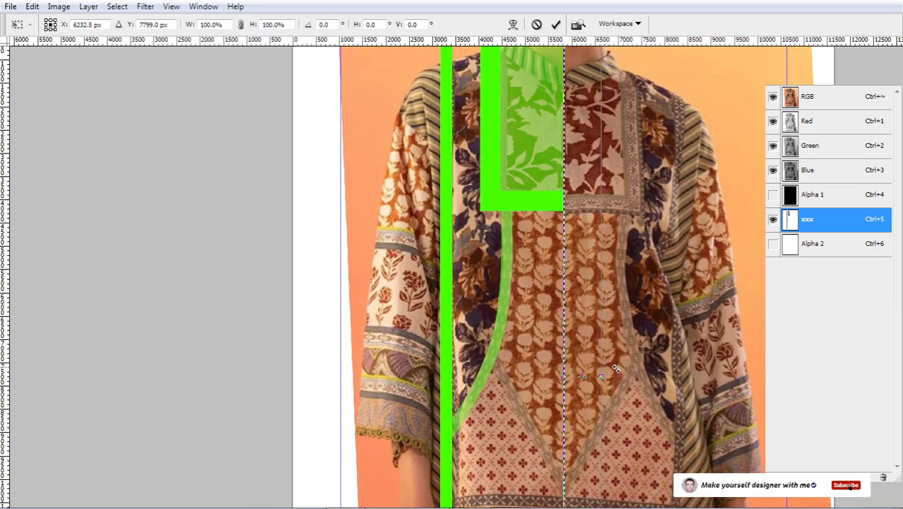
left_click_drag(602, 376, 575, 376)
key("Return")
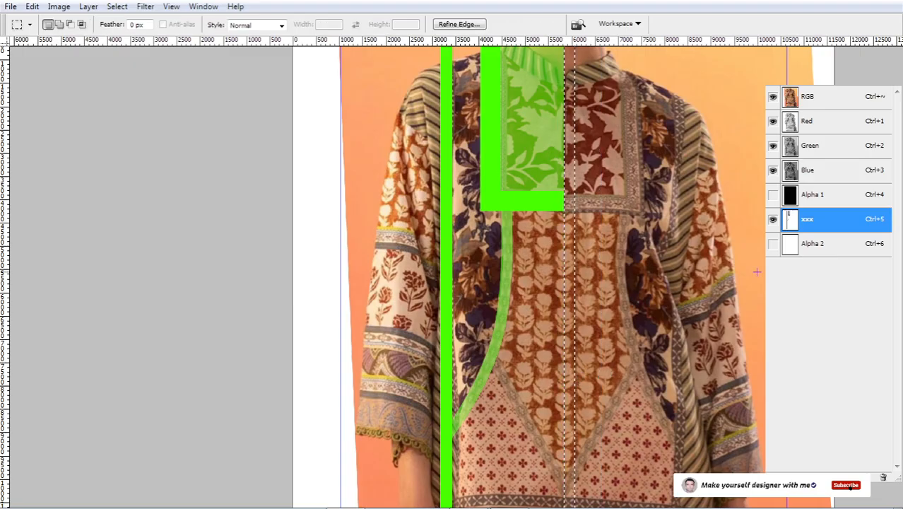
key("alt+BackSpace")
scroll(571, 278, "down", 3)
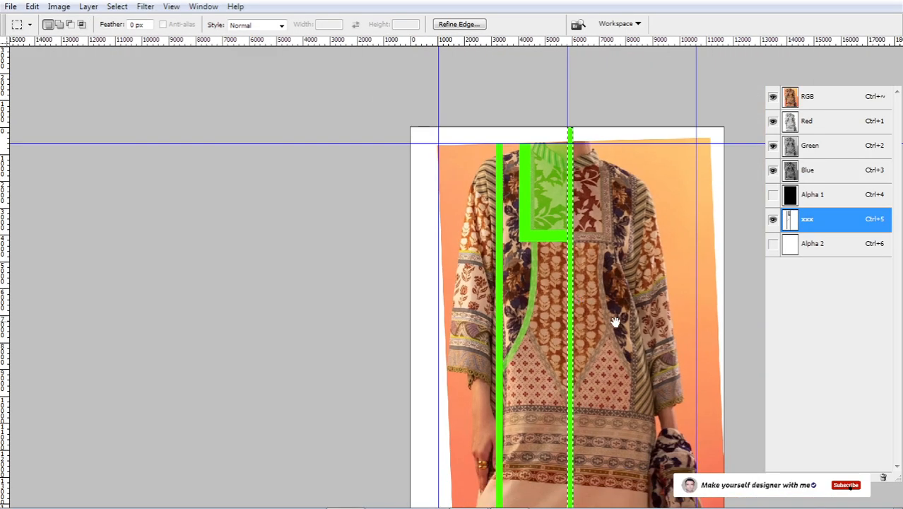
left_click_drag(615, 323, 582, 212)
key("ctrl+d")
- Copy a section of the existing vertical strip in xxx downward past the lower guide to the canvas edge, and deselect
left_click_drag(548, 475, 548, 475)
left_click_drag(387, 405, 476, 176)
scroll(389, 258, "down", 1)
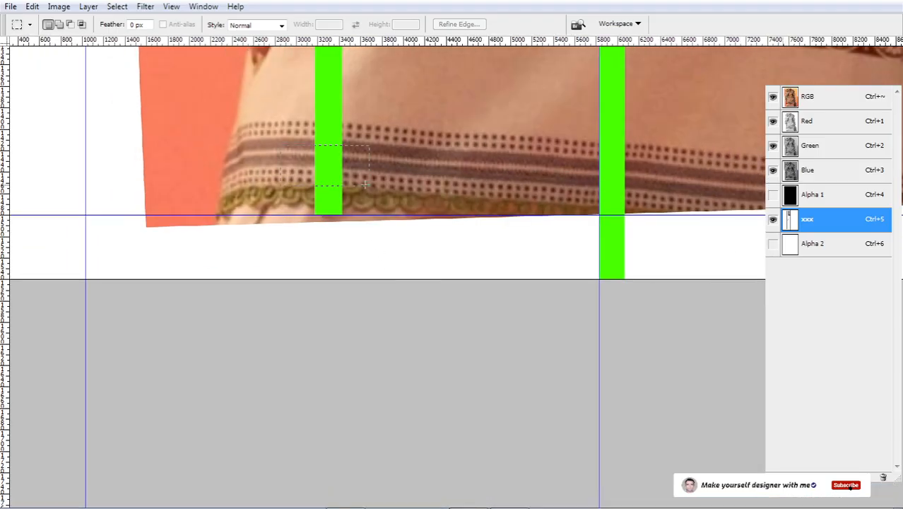
left_click_drag(364, 184, 345, 264)
key("ctrl+d")
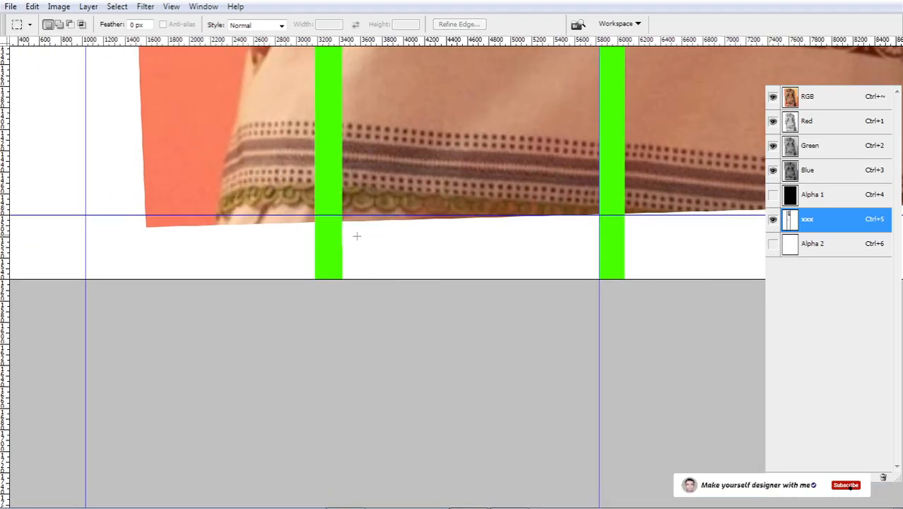
- Select the gap between the two vertical strips below the lower horizontal guide and fill it in the xxx channel
left_click_drag(329, 220, 606, 294)
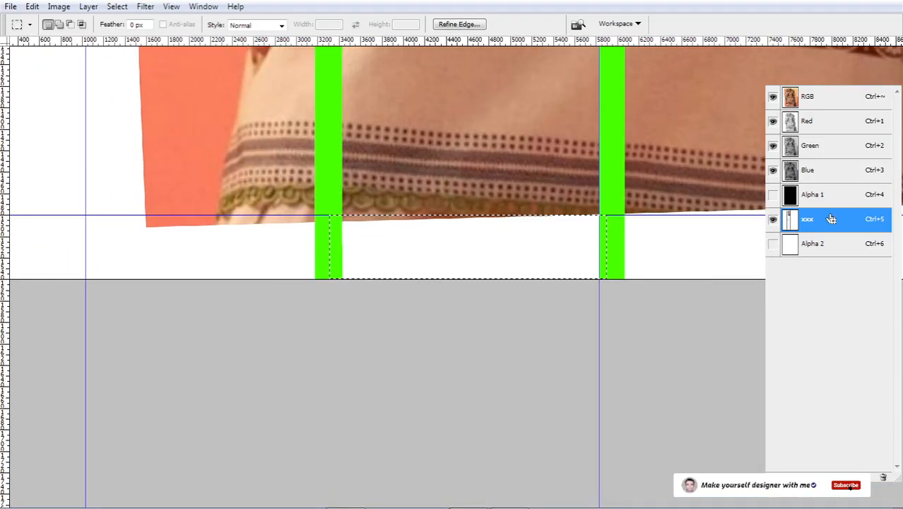
key("alt+BackSpace")
left_click_drag(547, 136, 518, 296)
scroll(518, 296, "down", 4)
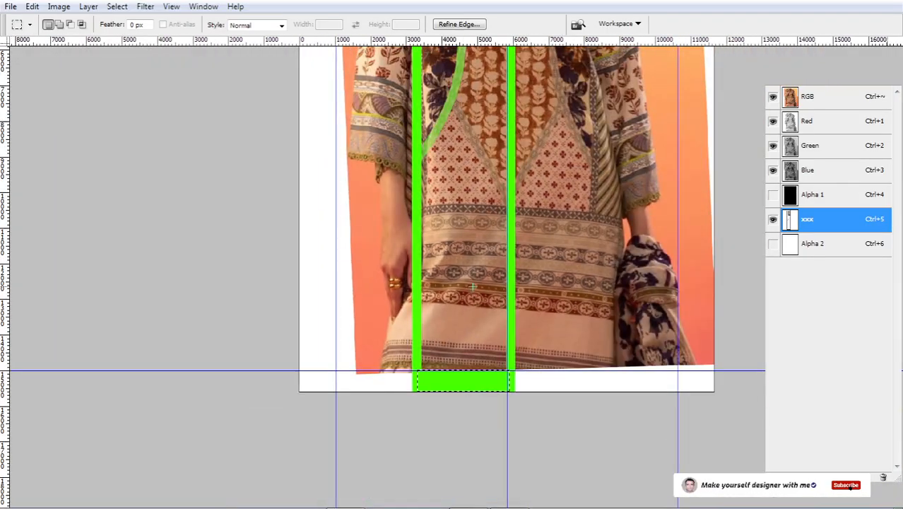
- Select the area enclosed by the curved band, neckline panel, and vertical strips in xxx with the Magic Wand
scroll(471, 278, "up", 1)
left_click_drag(468, 279, 467, 363)
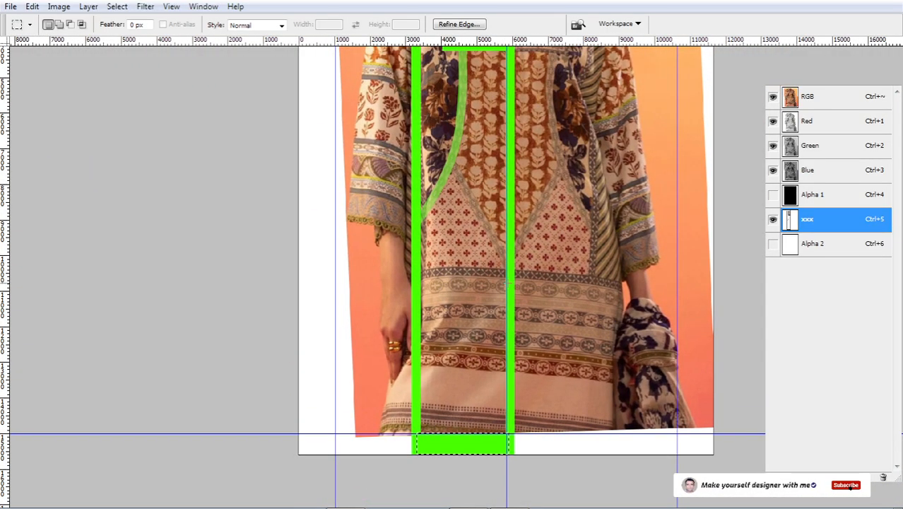
left_click_drag(521, 296, 510, 412)
key("w")
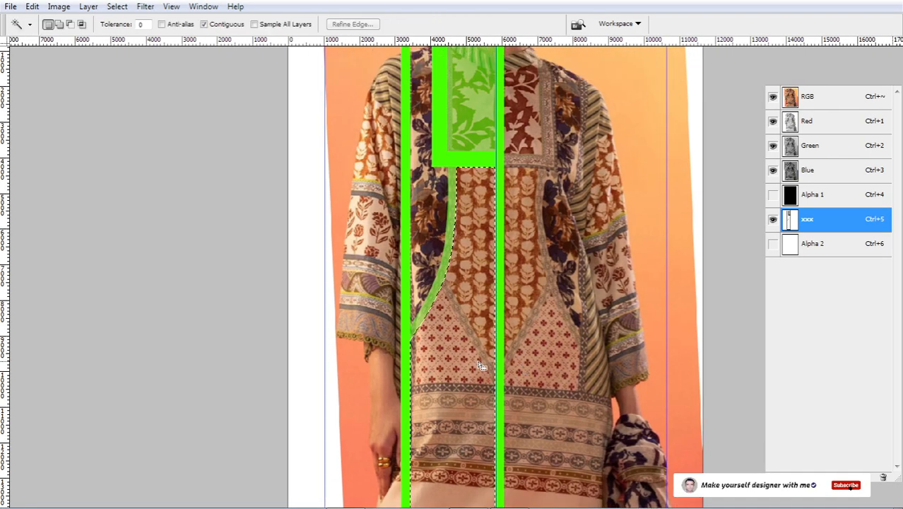
left_click(480, 365)
left_click_drag(438, 268, 438, 175)
scroll(439, 175, "up", 5)
left_click_drag(581, 246, 571, 351)
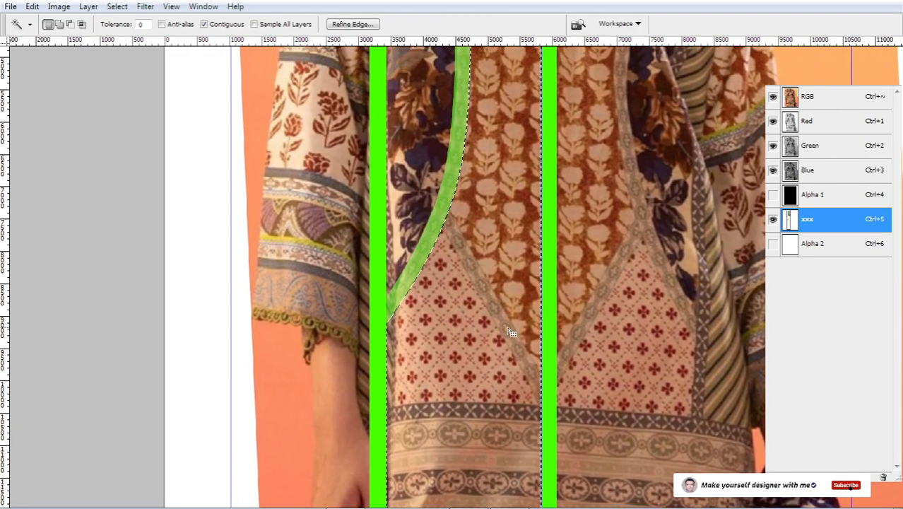
- Carry the enclosed-area selection over to the Alpha 2 channel and display the photo beneath it for tracing with the Pen tool
key("p")
left_click(830, 250)
scroll(506, 311, "down", 4)
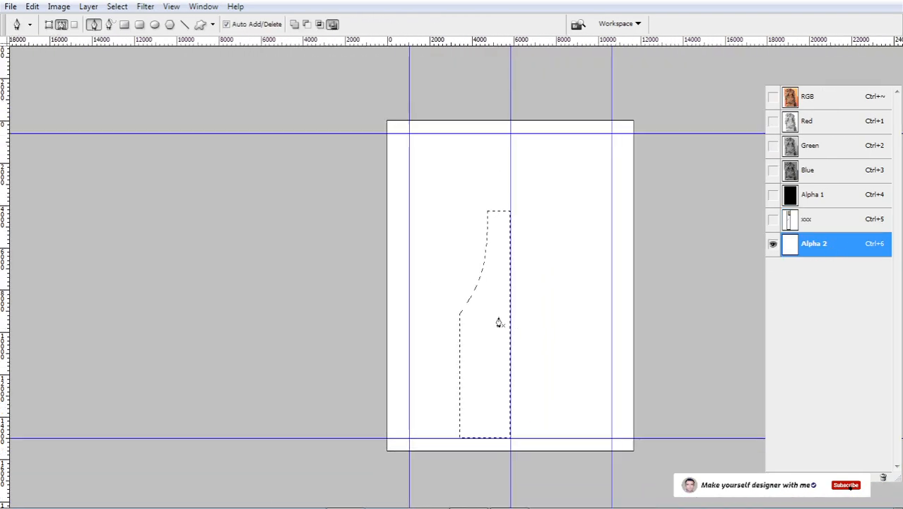
scroll(388, 294, "up", 3)
key("grave")
left_click_drag(653, 254, 498, 334)
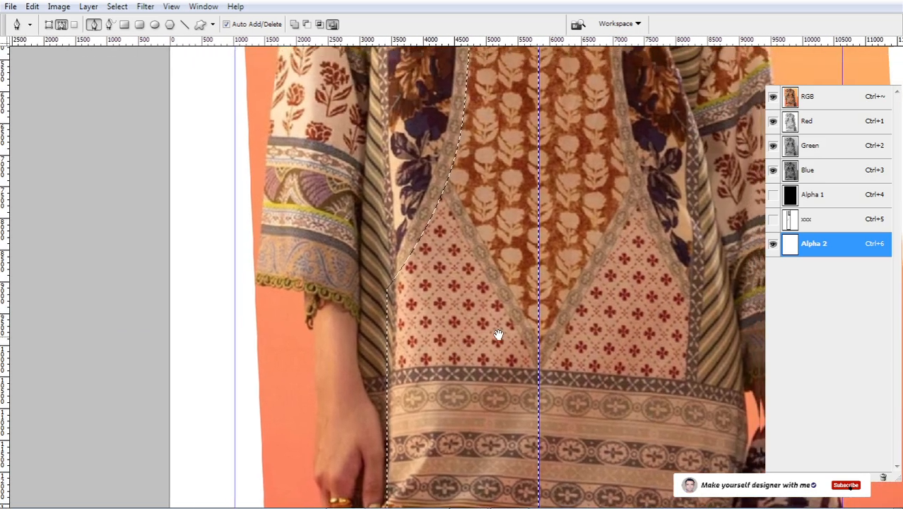
- Draw a straight path along the diagonal border from above the curved band to beyond the centre guide and stroke it in Alpha 2
scroll(449, 147, "up", 1)
left_click(413, 131)
left_click_drag(581, 381, 542, 303)
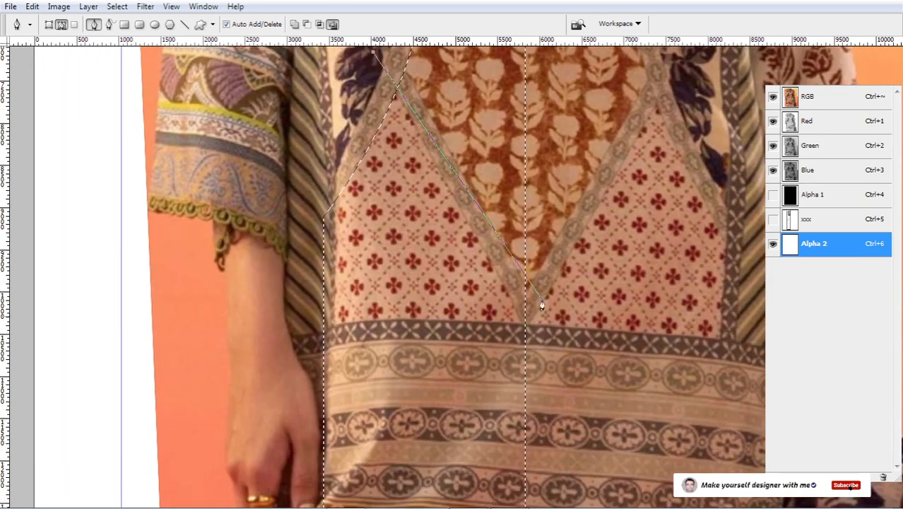
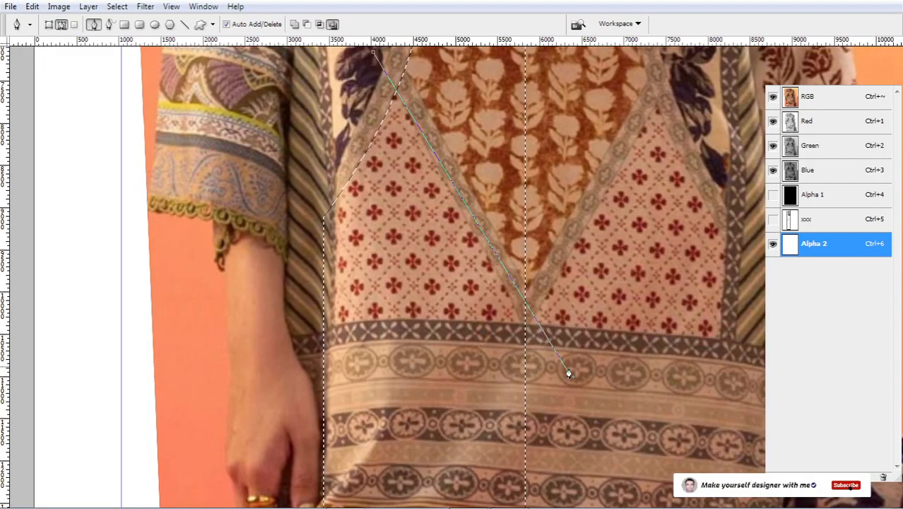
scroll(403, 237, "up", 4)
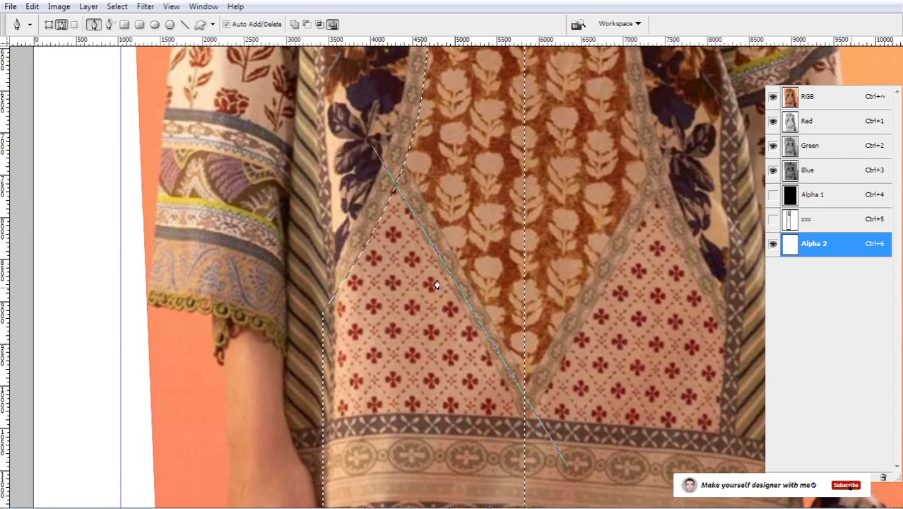
scroll(436, 284, "down", 3)
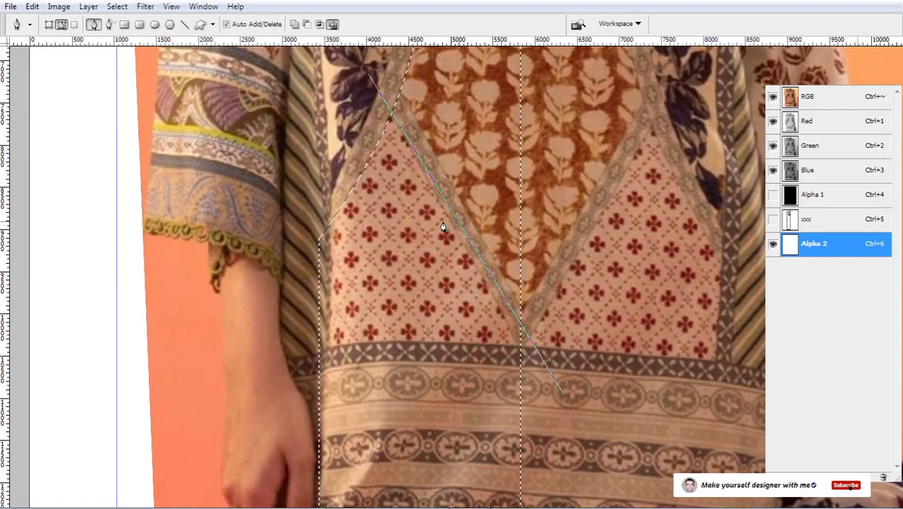
key("F2")
left_click(415, 198)
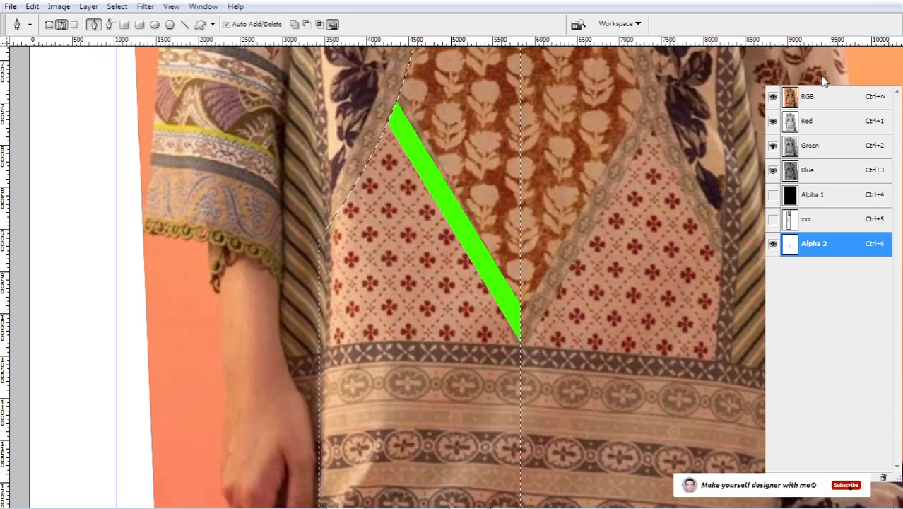
- Save the diagonal work path under its default name, hide it, and return to the channel list
left_click(843, 78)
double_click(853, 99)
key("Return")
left_click(848, 139)
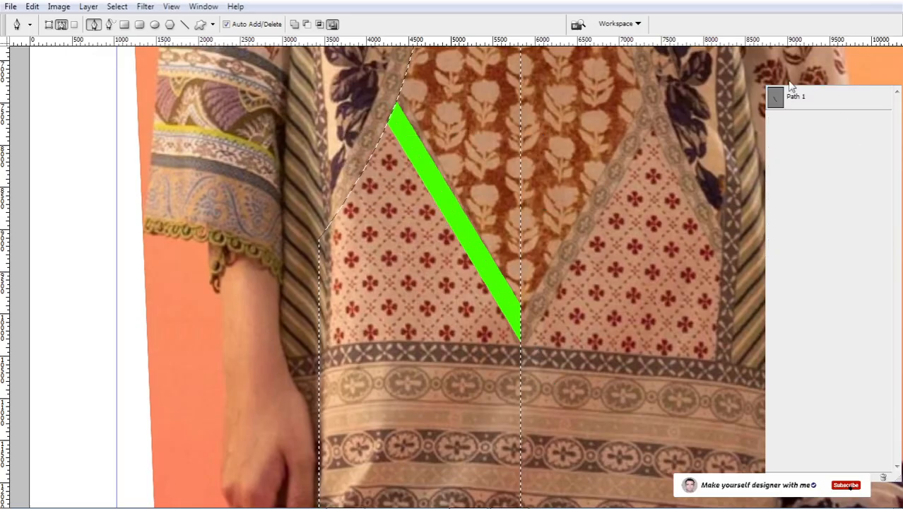
left_click(785, 83)
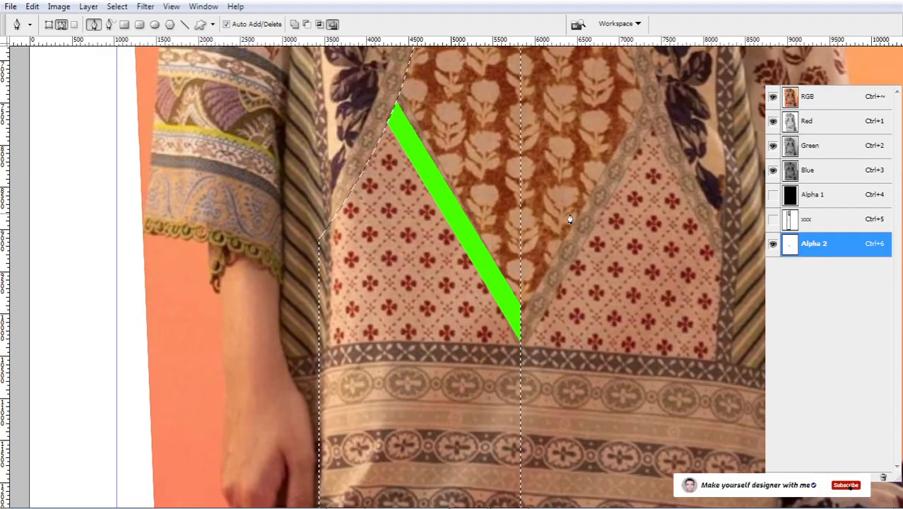
- Select the diagonal border from Alpha 2 and fill that selection with grey in the xxx channel at 40% Paint Bucket opacity
left_click_drag(480, 219, 488, 289)
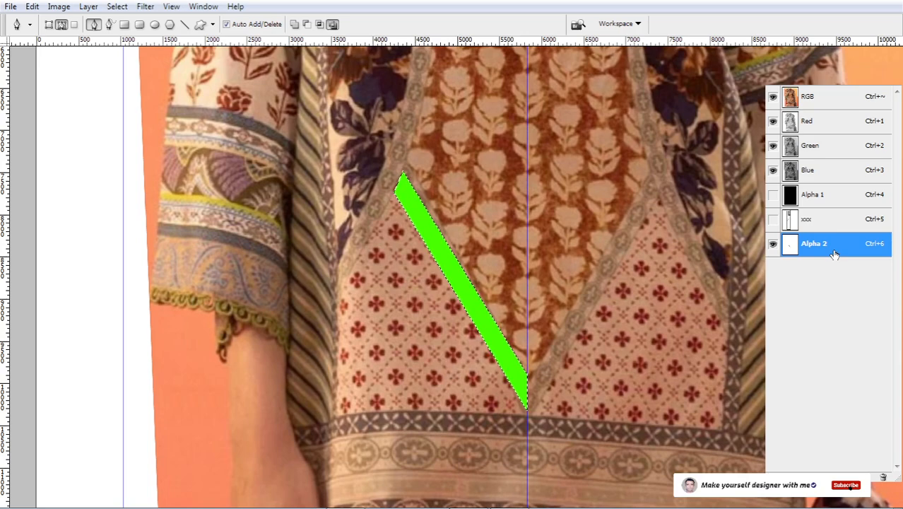
key("ctrl+z")
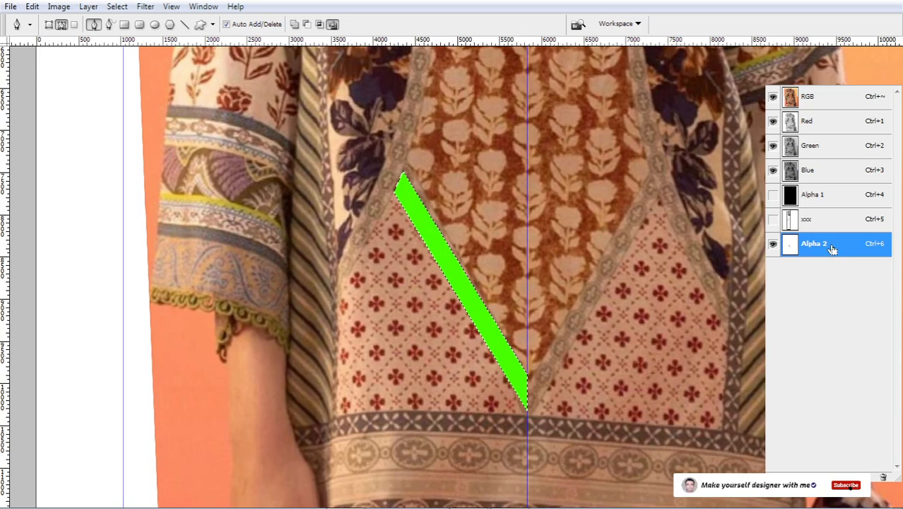
left_click(831, 223)
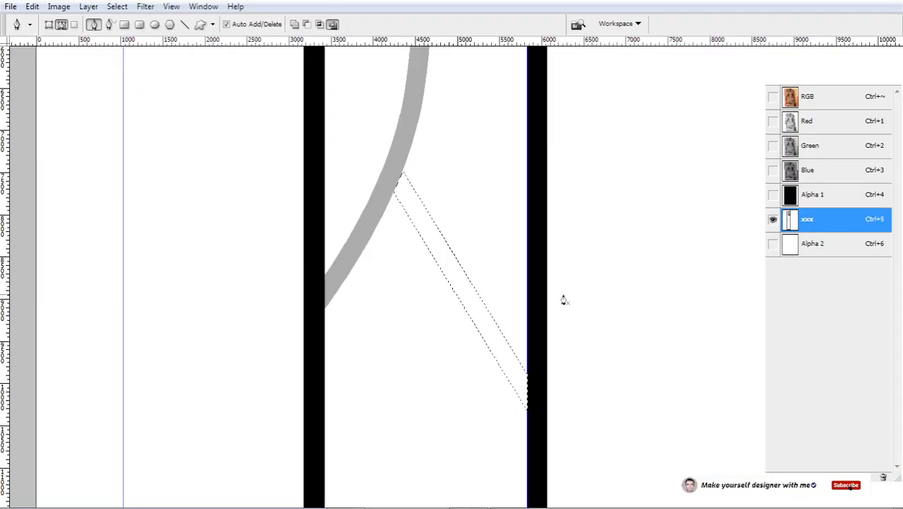
key("ctrl+plus")
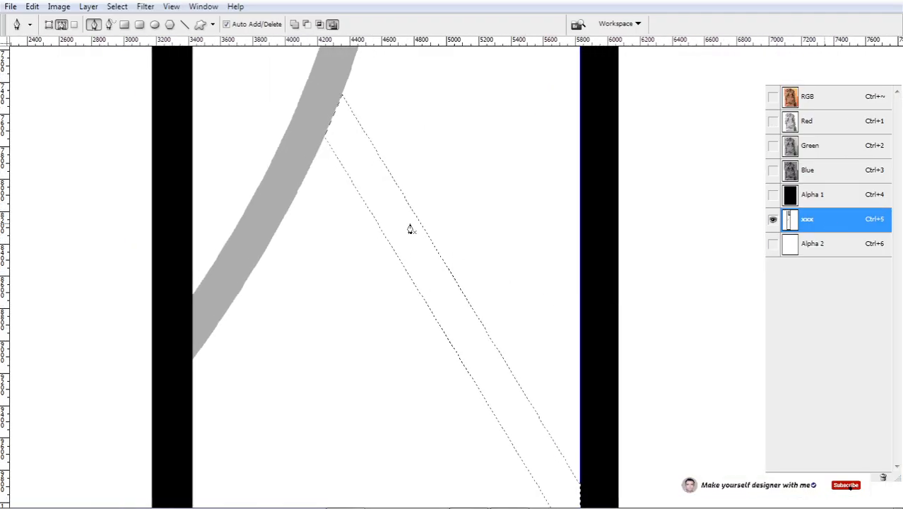
key("g")
left_click(410, 229)
scroll(375, 212, "up", 3)
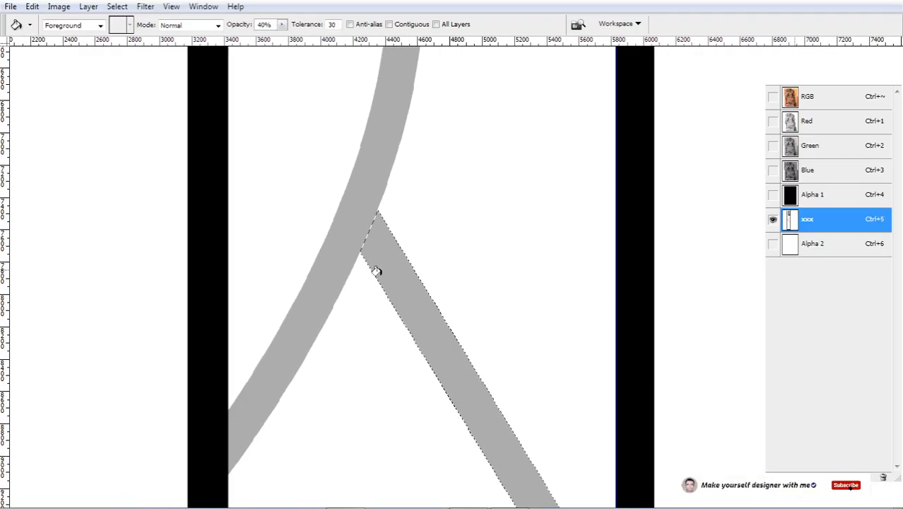
key("w")
left_click(353, 292)
key("ctrl+minus")
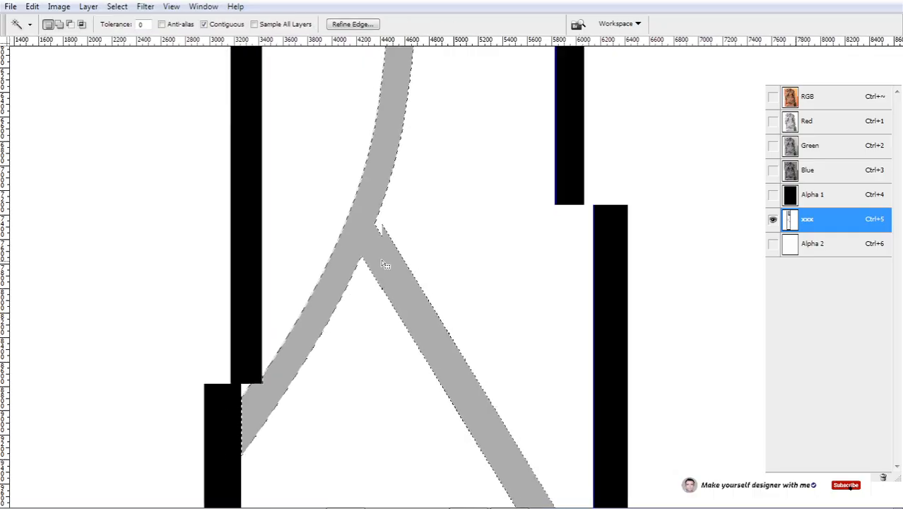
scroll(440, 268, "down", 3)
scroll(372, 307, "up", 2)
key("ctrl+z")
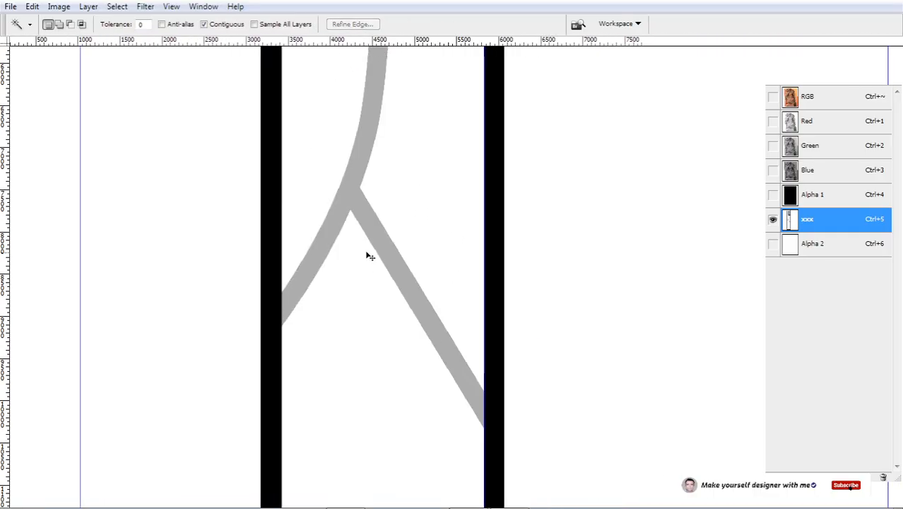
- Darken the diagonal border selection in xxx with another 40% Paint Bucket fill, then deselect
key("ctrl+plus")
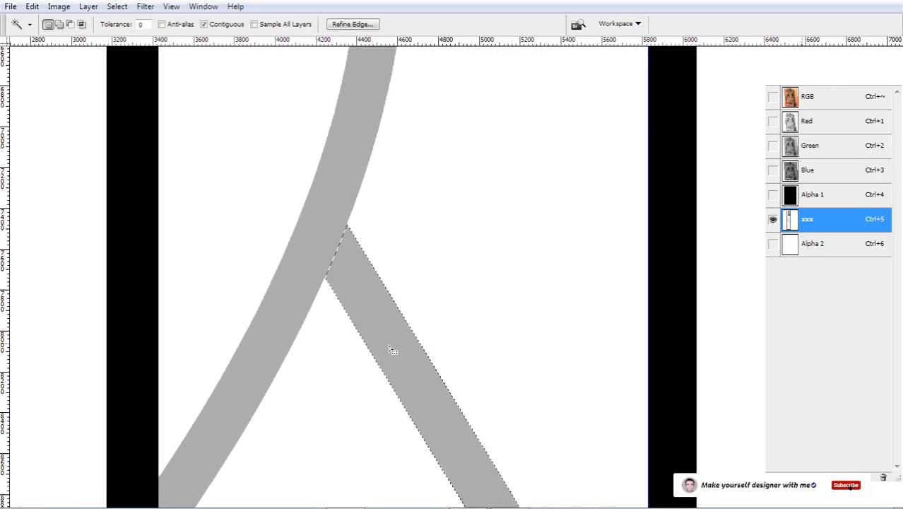
key("g")
left_click(373, 304)
key("ctrl+minus")
key("ctrl+minus")
key("ctrl+minus")
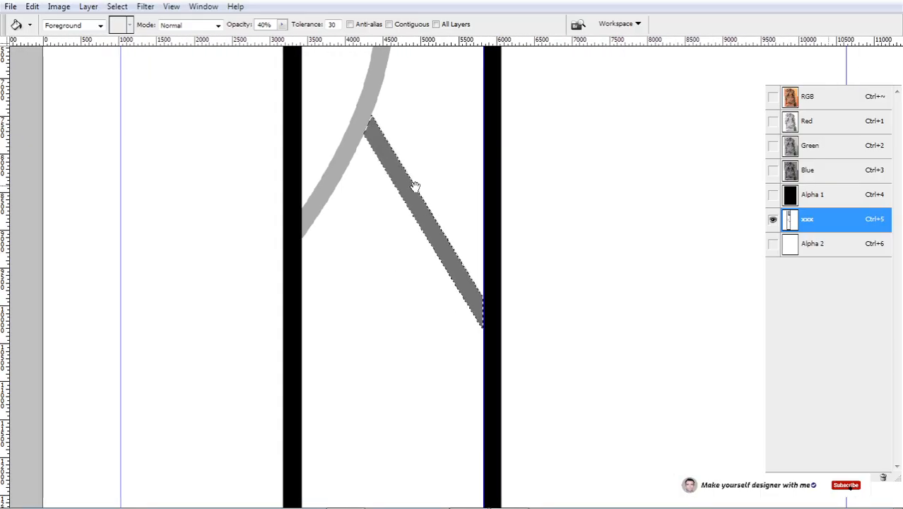
key("ctrl+d")
key("grave")
scroll(359, 248, "up", 3)
key("grave")
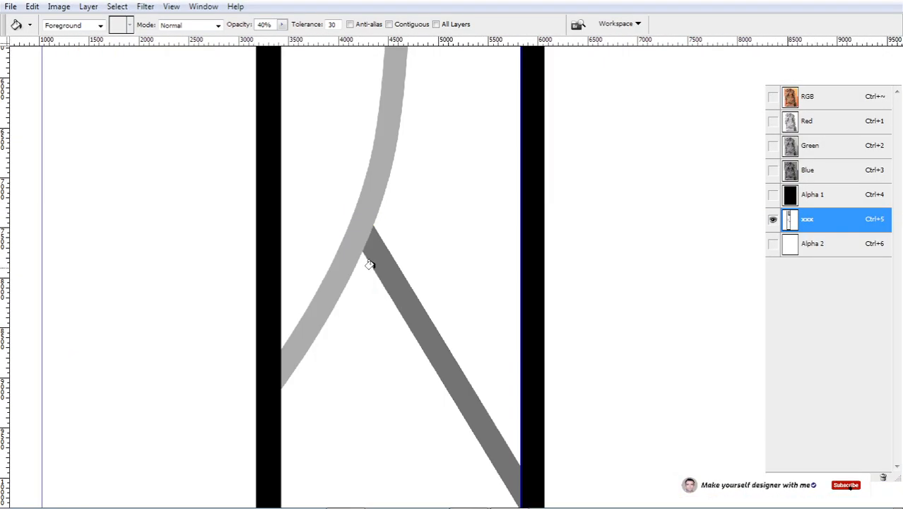
- Check with the Magic Wand how the curved band and the areas below and beside the diagonal border select in xxx
scroll(371, 264, "up", 2)
left_click_drag(430, 256, 434, 342)
key("w")
left_click(370, 286)
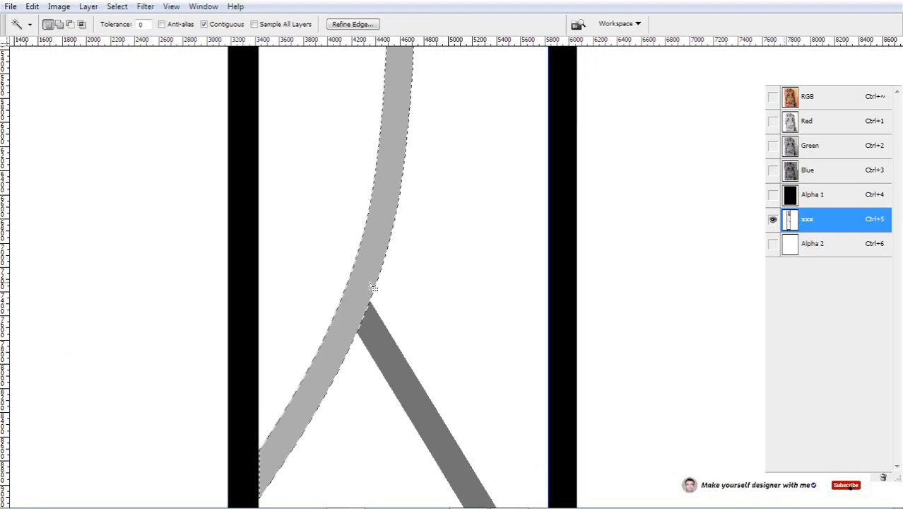
scroll(376, 290, "down", 3)
left_click_drag(448, 392, 457, 210)
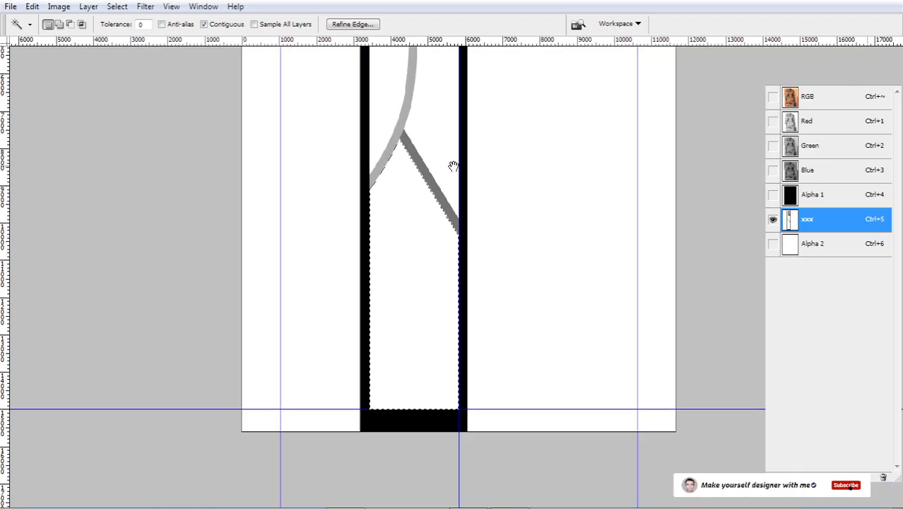
scroll(409, 255, "up", 5)
scroll(371, 197, "up", 3)
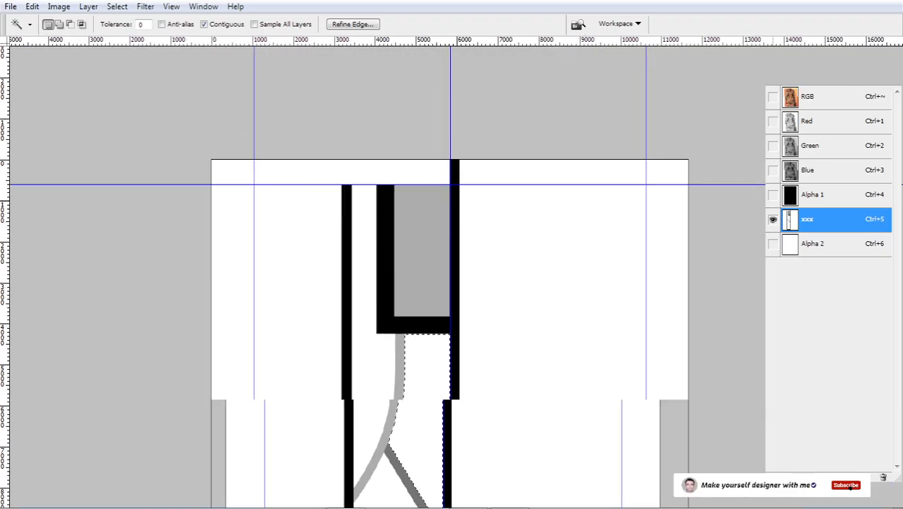
- Draw a rectangle across the opening above the outer strip and neckline panel, fill it black in xxx, and deselect
key("m")
scroll(345, 155, "up", 3)
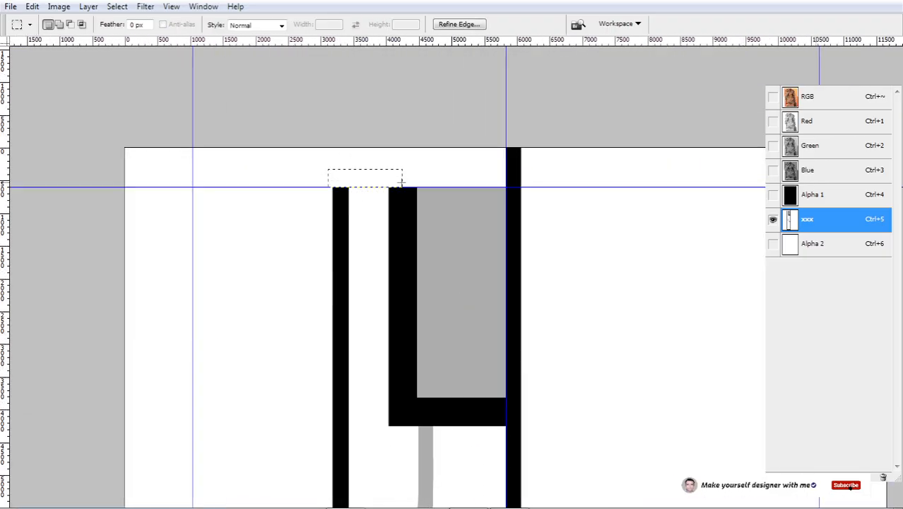
key("alt+BackSpace")
scroll(464, 220, "down", 3)
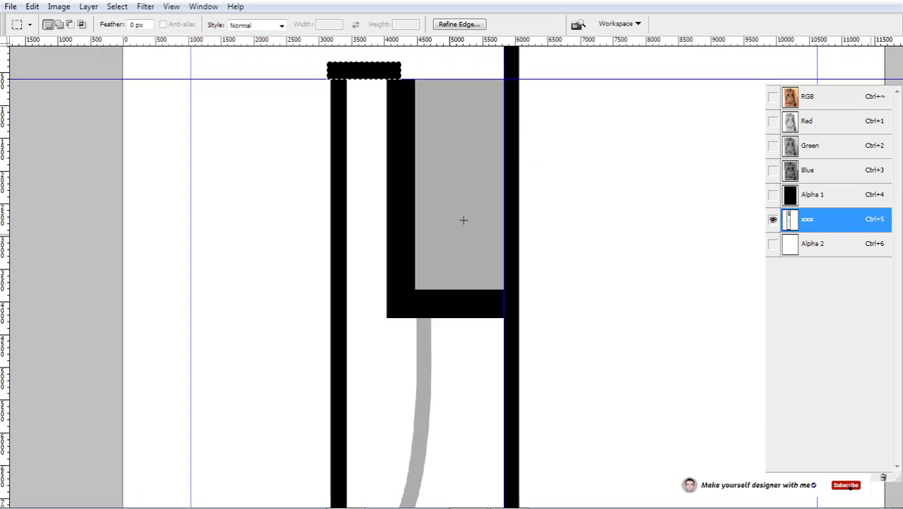
key("ctrl+d")
- Select the side panel between the outer strip and curved band with the Magic Wand and compare it against the photo
key("w")
left_click(381, 353)
scroll(383, 329, "down", 6)
key("grave")
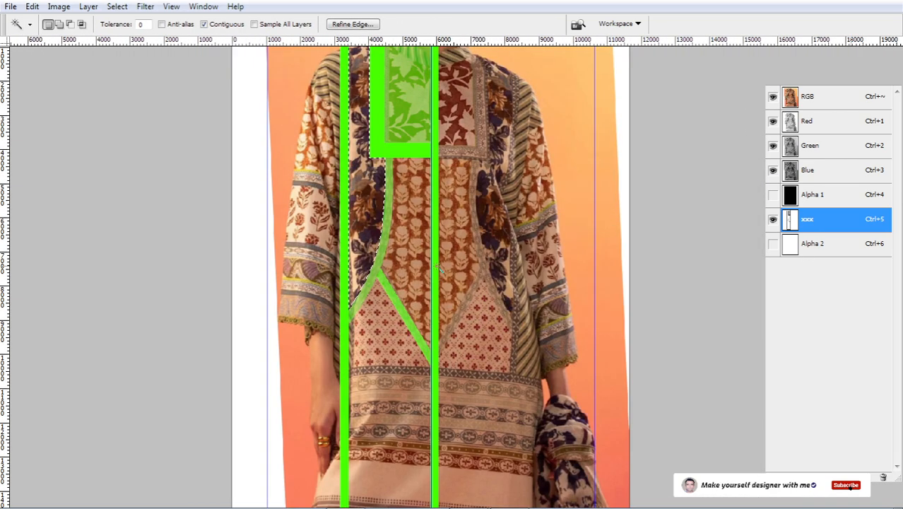
key("grave")
key("grave")
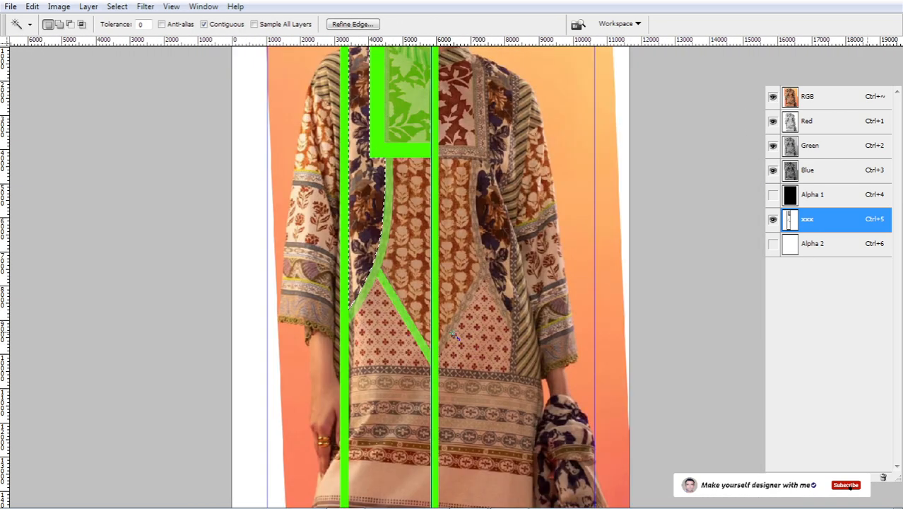
- Examine the photo's horizontal borders around the hem and clover panels with the xxx overlay hidden and shown
left_click_drag(436, 351, 450, 277)
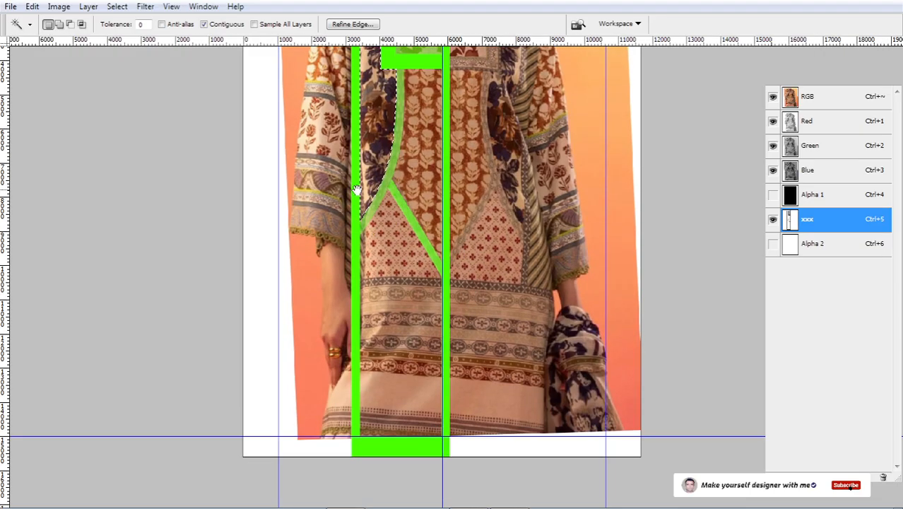
left_click(354, 220, "ctrl")
left_click_drag(552, 288, 502, 284)
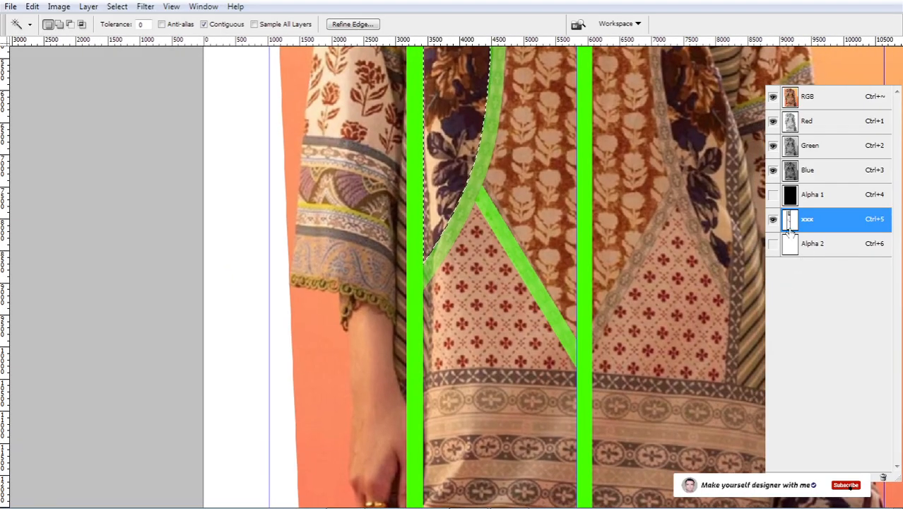
left_click(772, 222)
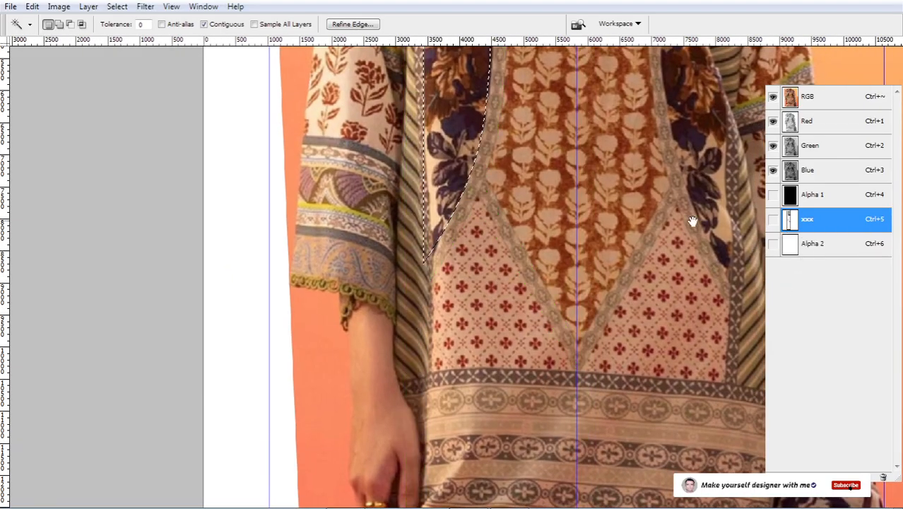
left_click_drag(519, 108, 516, 212)
left_click_drag(683, 417, 457, 326)
left_click_drag(212, 71, 326, 351)
left_click_drag(354, 304, 424, 60)
left_click_drag(417, 488, 432, 317)
scroll(433, 316, "down", 3)
left_click(774, 220)
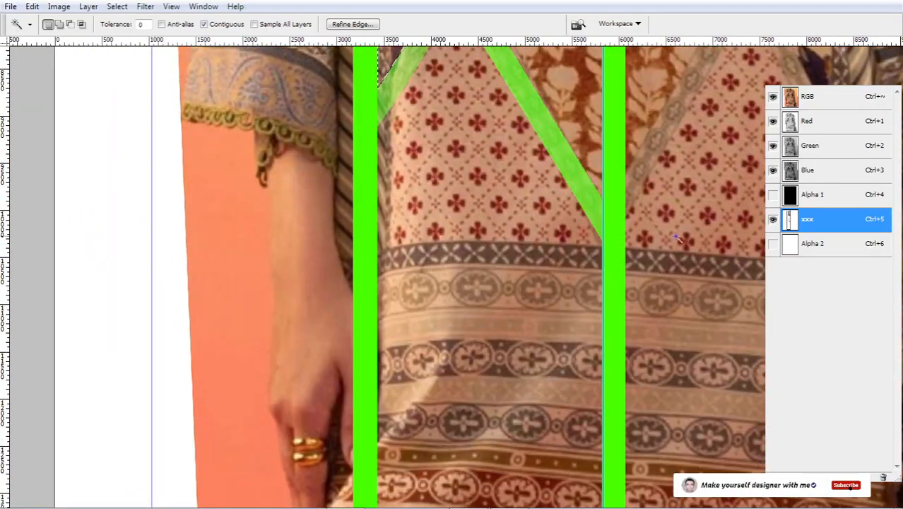
scroll(433, 236, "right", 8)
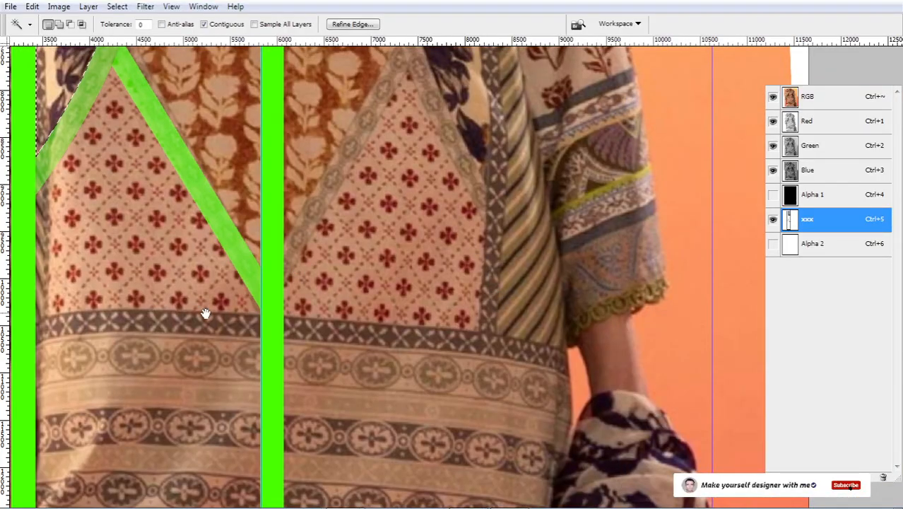
scroll(205, 314, "left", 4)
scroll(212, 324, "left", 2)
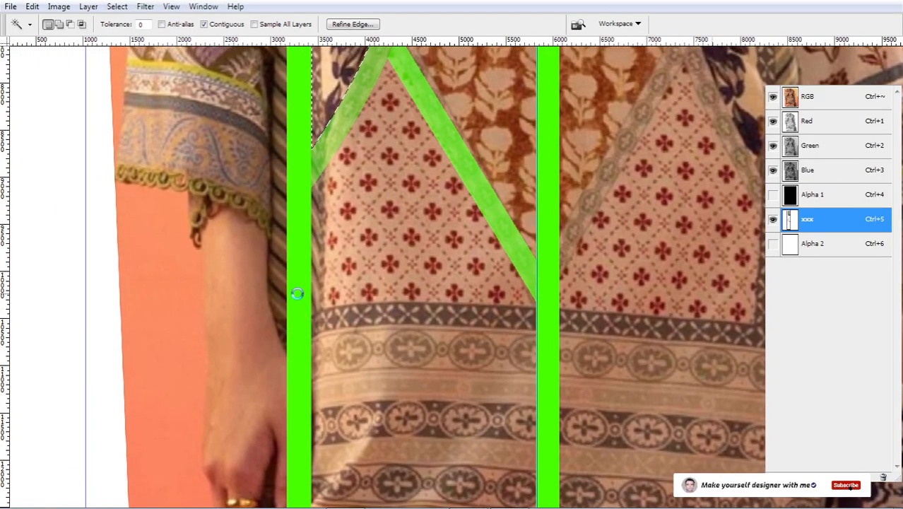
- Select the connected solid strips with the Magic Wand and intersect with a rectangular marquee to keep a short piece of the outer strip
scroll(381, 339, "down", 5)
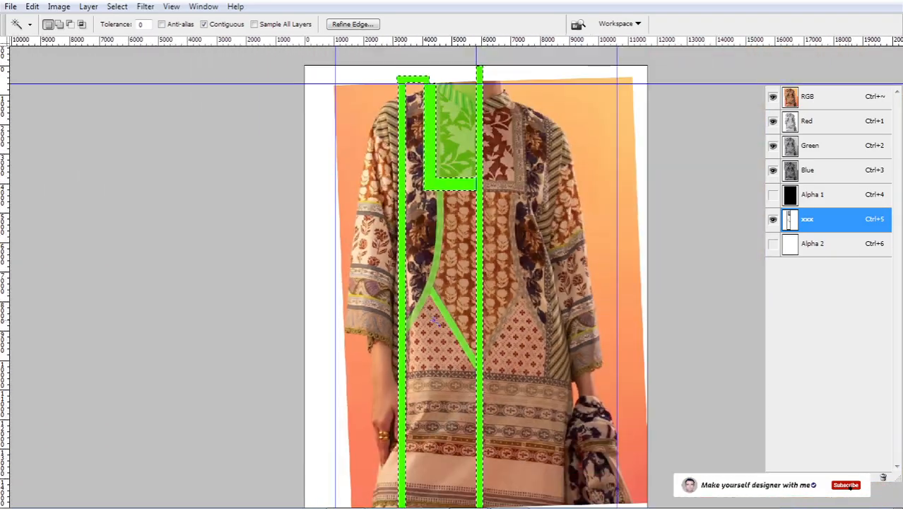
scroll(435, 321, "down", 1)
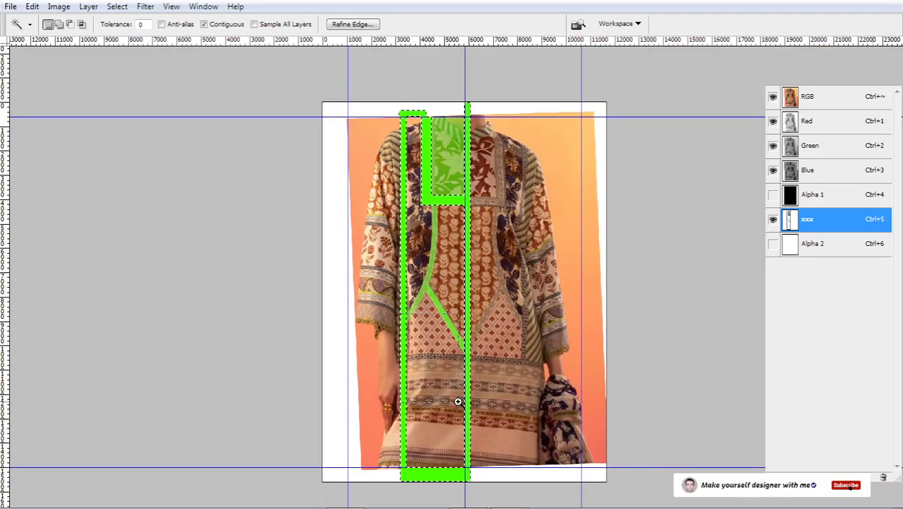
scroll(457, 402, "up", 2)
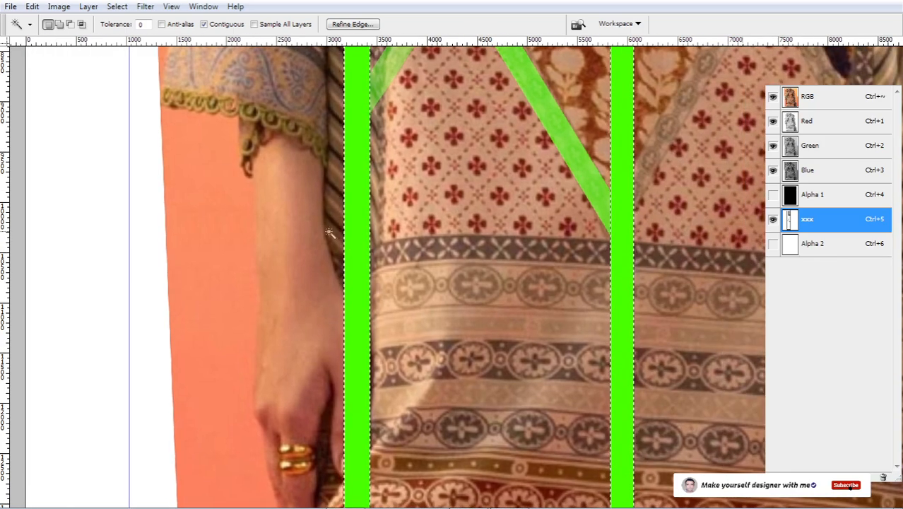
key("m")
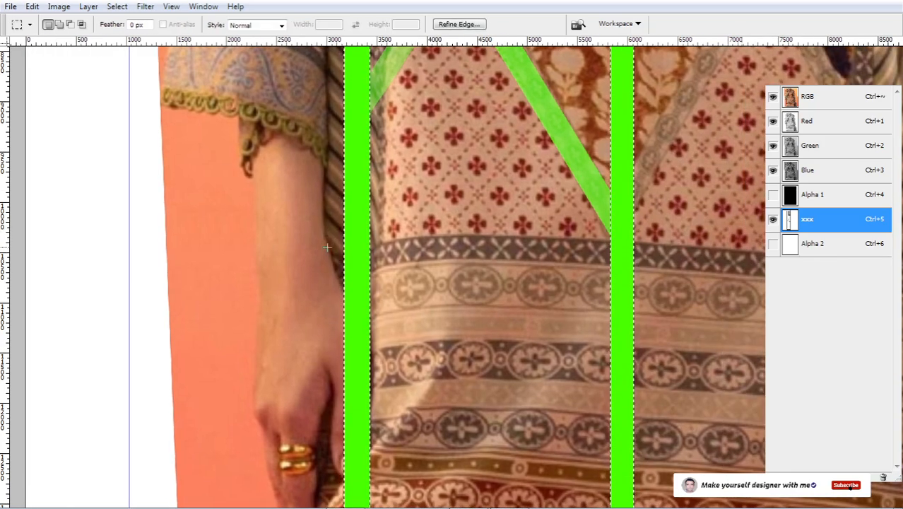
scroll(327, 247, "up", 1)
left_click_drag(360, 276, 317, 239)
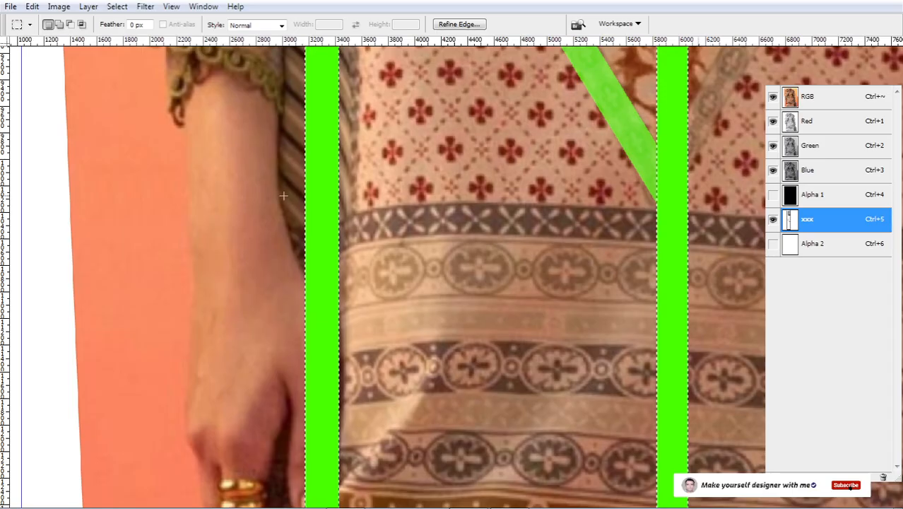
key("shift+alt")
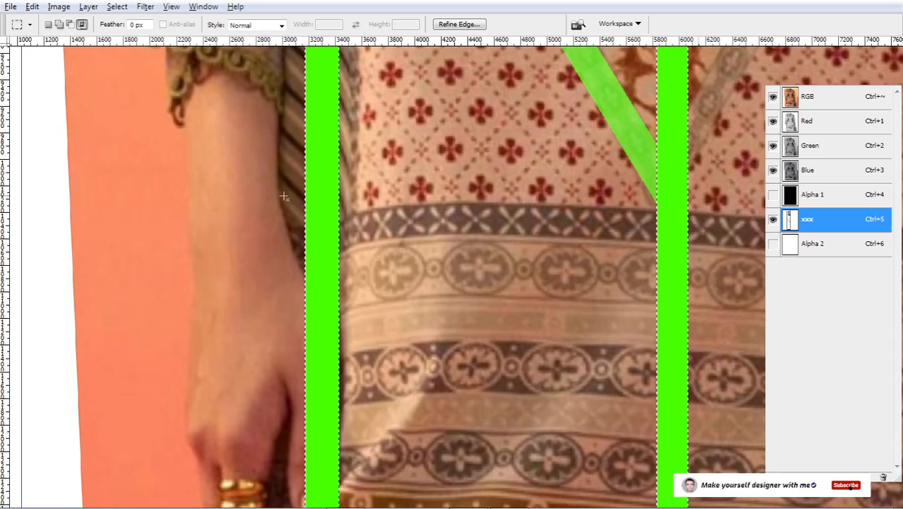
key("alt")
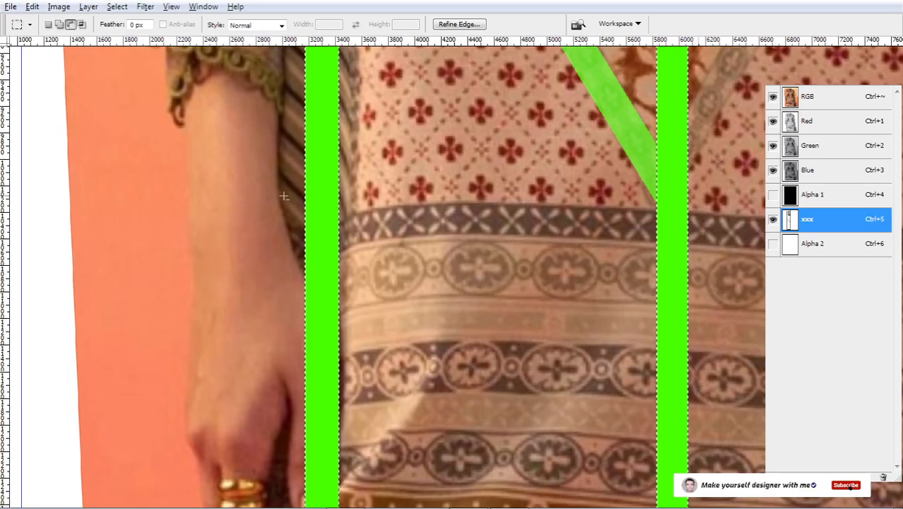
key("shift+alt")
left_click_drag(283, 193, 385, 295)
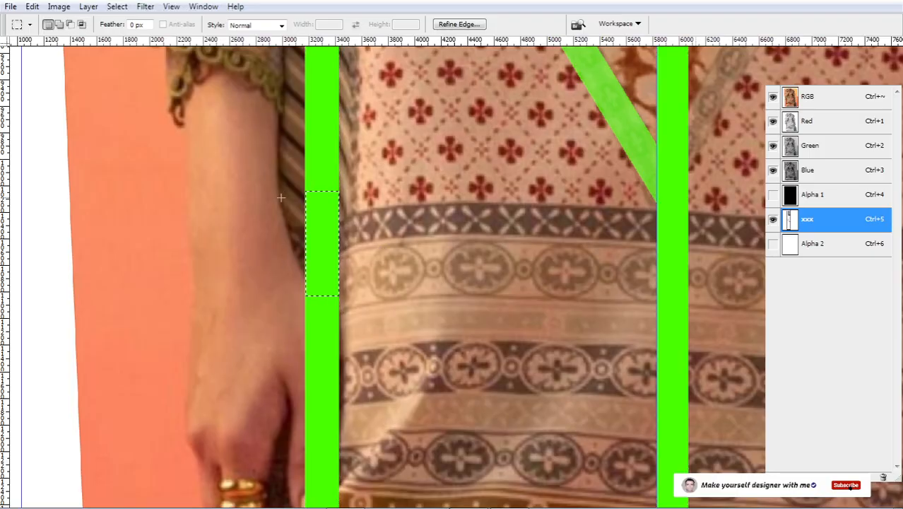
- Duplicate the selected strip piece onto the horizontal border between the two vertical strips
left_click_drag(339, 231, 483, 241)
key("ctrl+plus")
left_click_drag(575, 334, 517, 376)
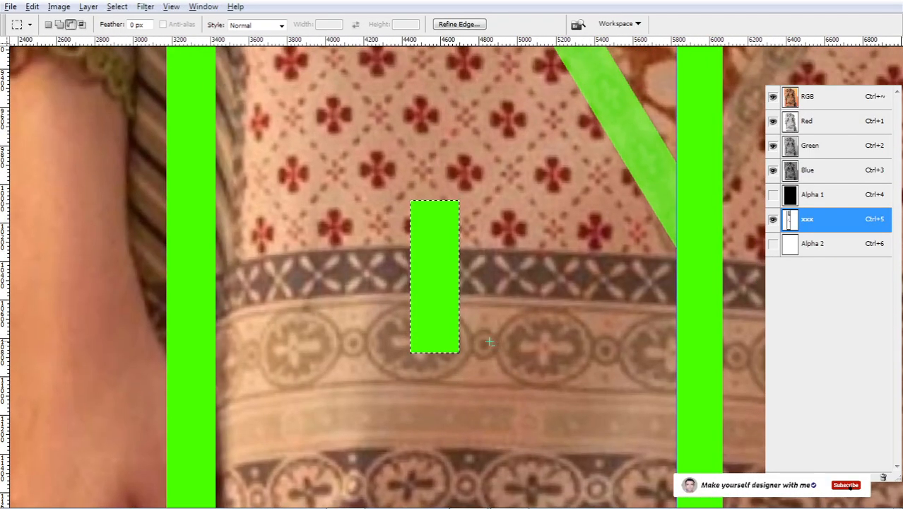
key("alt+w")
key("a")
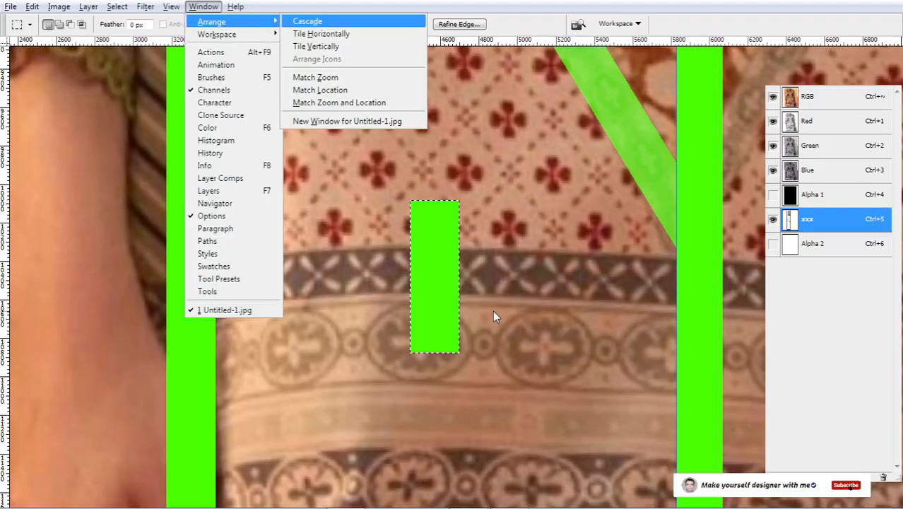
key("Escape")
key("Escape")
- Rotate the copied strip piece 90° to lie horizontally and move it over the dark geometric border below the clover panel
key("alt+e")
key("a")
key("9")
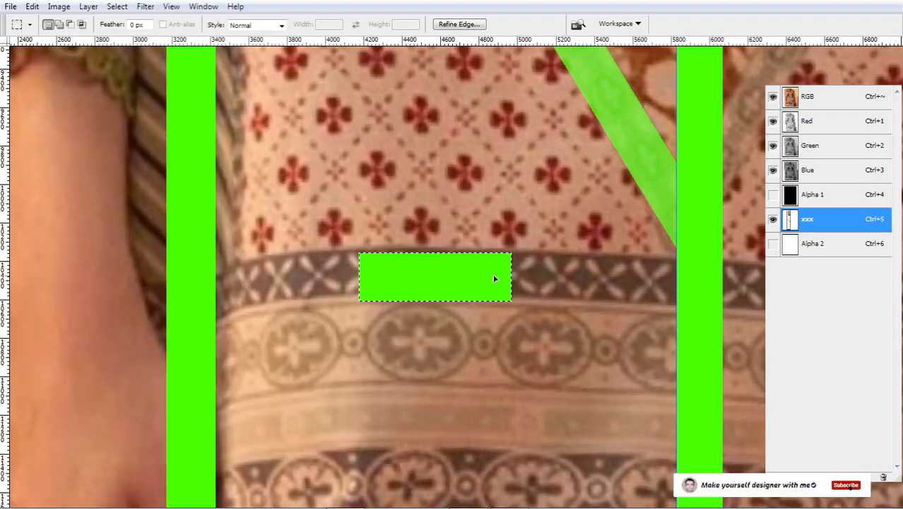
key("ctrl+plus")
key("ctrl+plus")
key("ctrl+plus")
left_click_drag(471, 274, 436, 253)
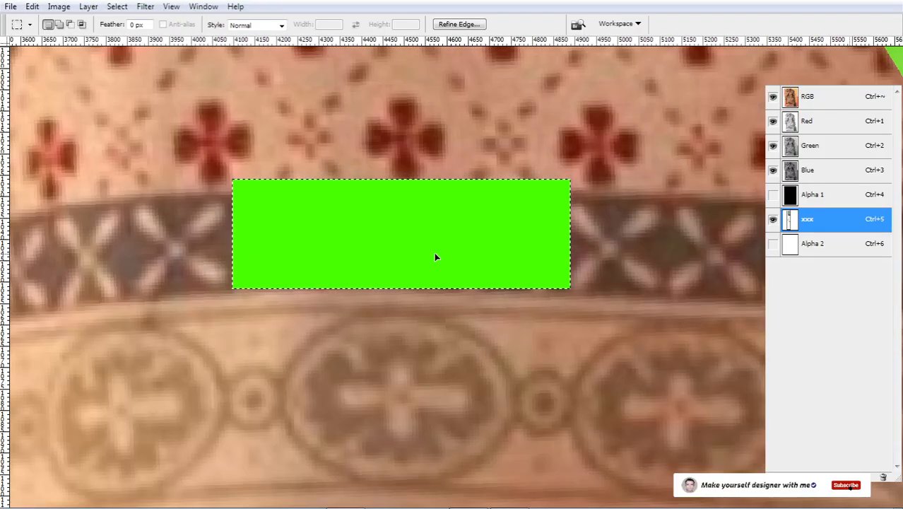
- Trim the upper edge of the floating strip piece so it fits the dark geometric border below the clover panel
scroll(413, 282, "down", 5)
scroll(438, 323, "up", 7)
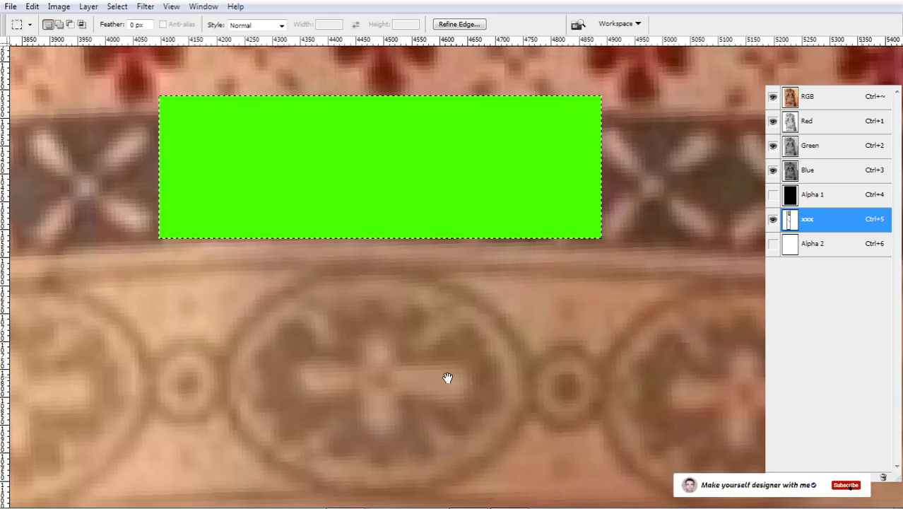
left_click_drag(421, 164, 446, 275)
key("Tab")
left_click_drag(130, 129, 147, 147)
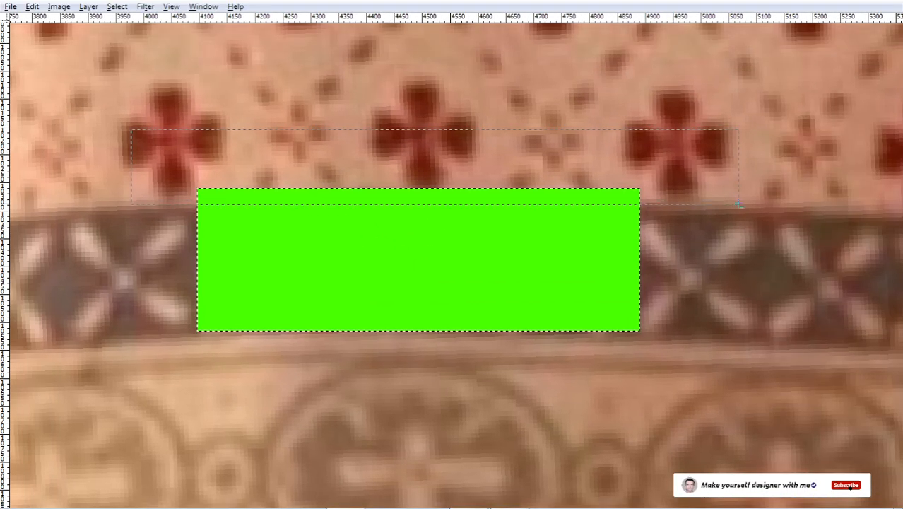
left_click_drag(739, 203, 738, 203)
left_click_drag(362, 283, 438, 240)
scroll(407, 233, "down", 5)
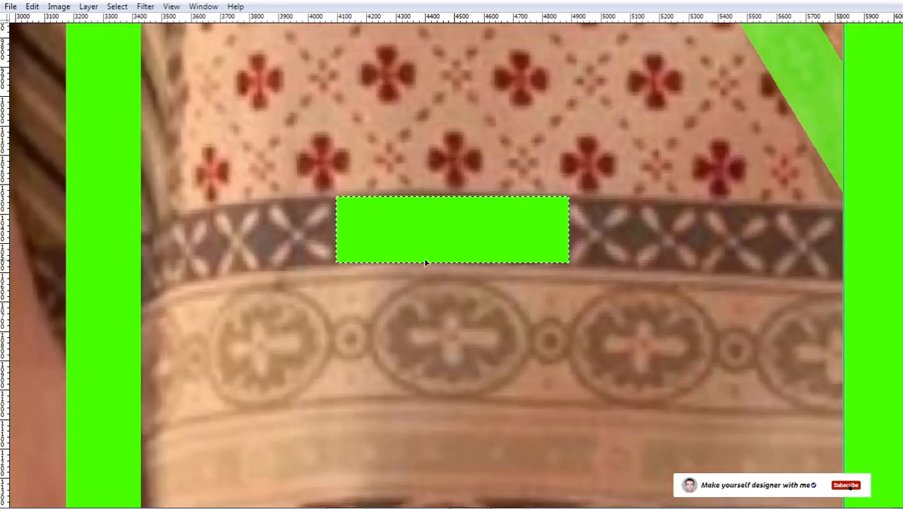
scroll(426, 263, "down", 4)
key("Tab")
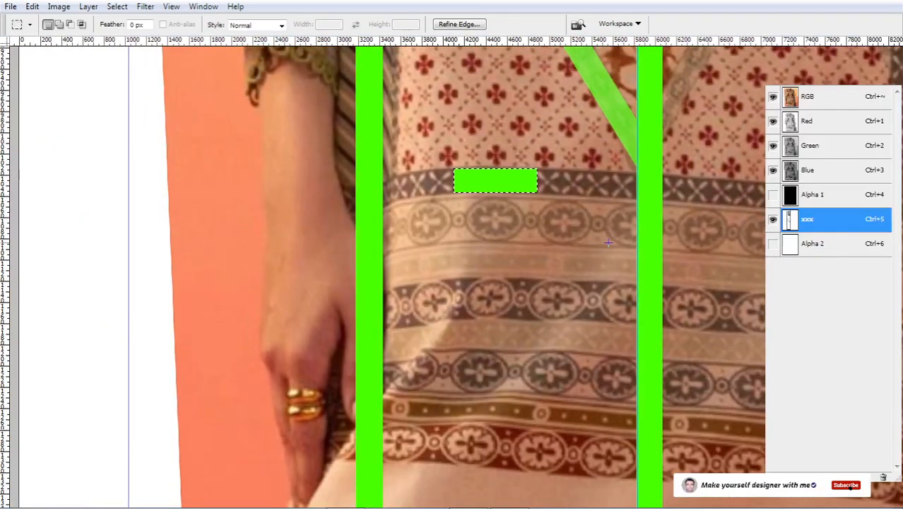
- Cut the strip piece out of the xxx channel, paste it into Alpha 2 and return to xxx
key("ctrl+x")
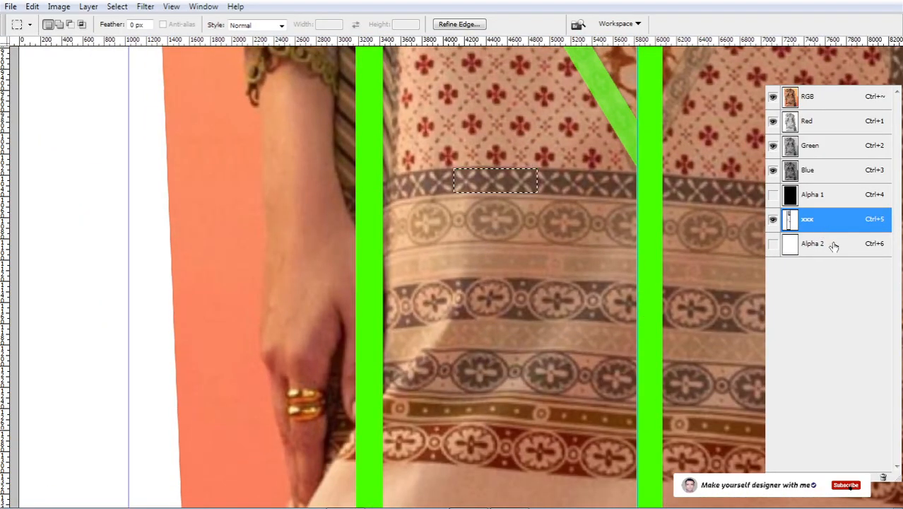
left_click(833, 243)
key("ctrl+v")
left_click(832, 221)
- Rotate the rectangular selection 90° clockwise in the xxx channel alone to compare it with the vertical strip's width
left_click_drag(478, 199, 462, 288)
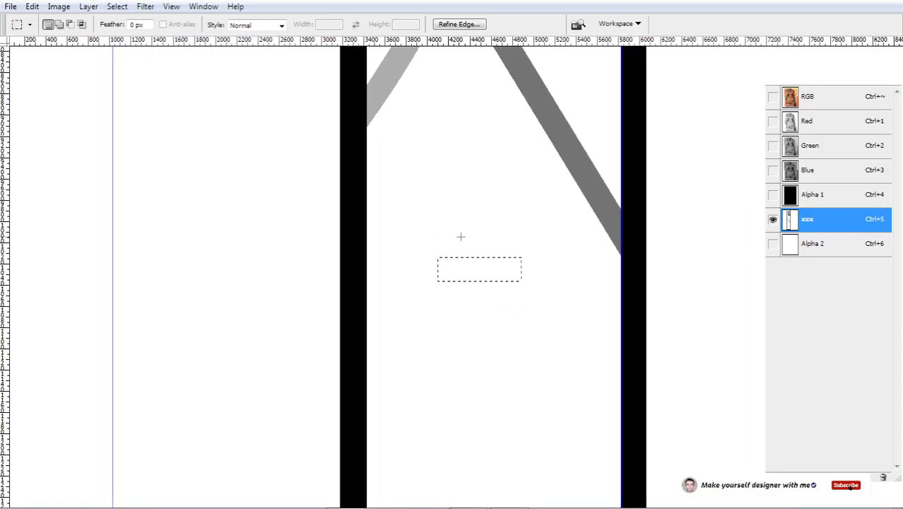
scroll(530, 323, "down", 2)
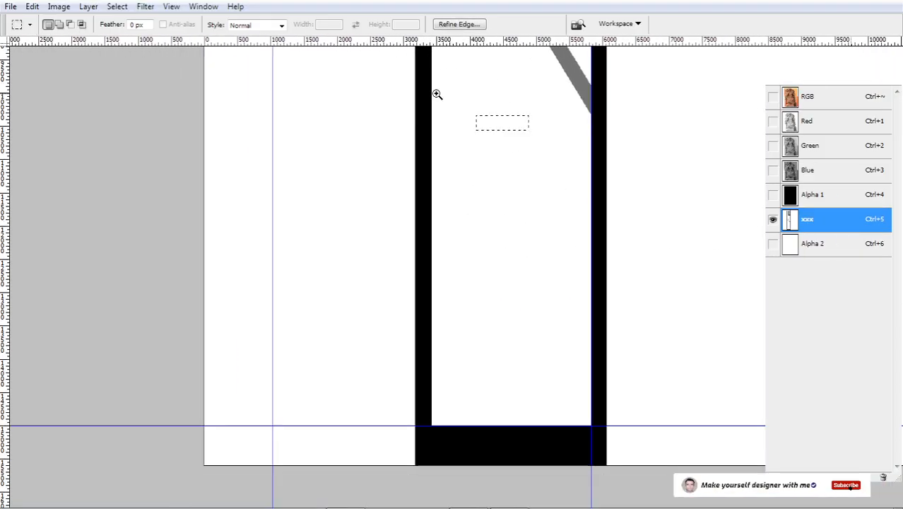
left_click(437, 94)
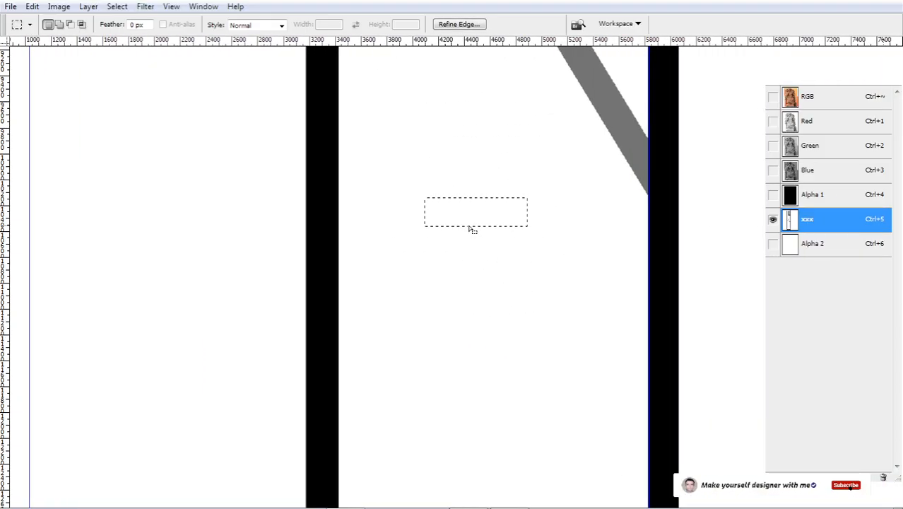
key("ctrl+t")
right_click(490, 216)
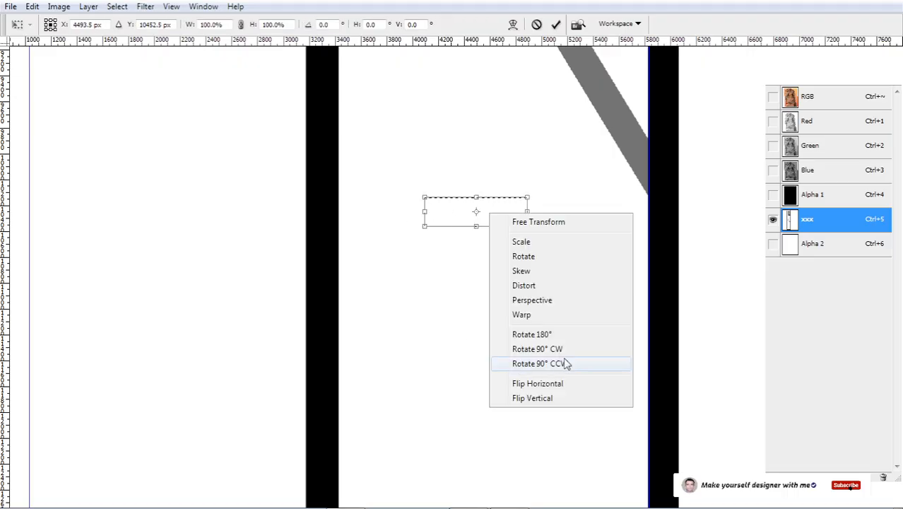
left_click(543, 349)
- Move the rotated selection onto the left vertical strip and align it flush with the strip's inner edge
left_click_drag(480, 228, 324, 310)
scroll(321, 290, "up", 3)
left_click_drag(424, 176, 484, 277)
key("Right")
key("Return")
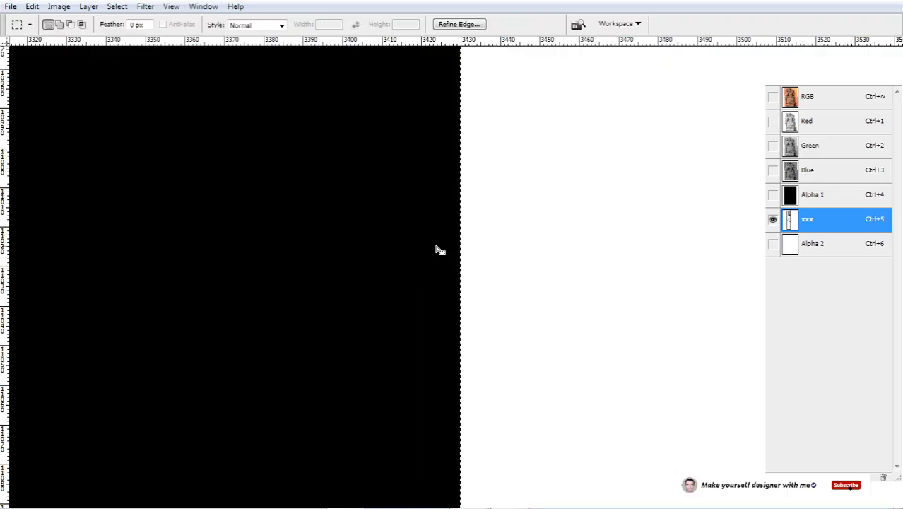
left_click_drag(444, 247, 482, 260)
right_click(519, 221)
left_click(559, 259)
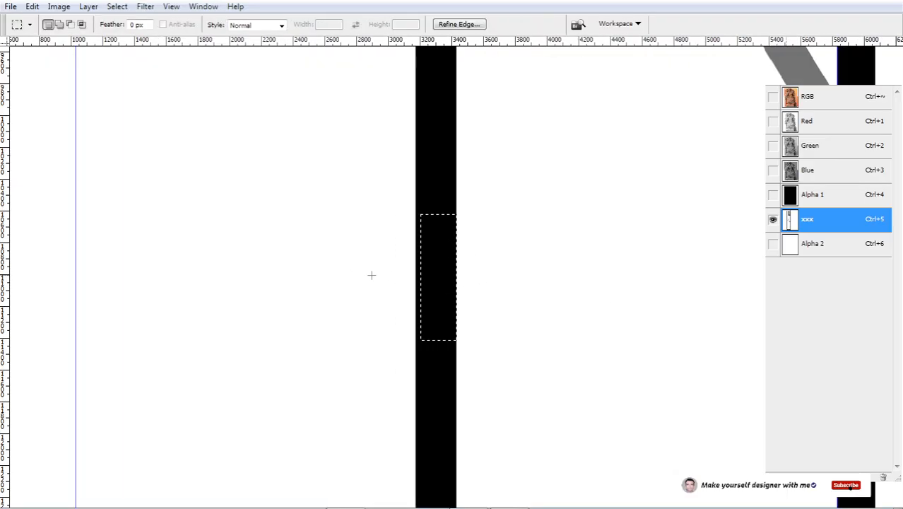
- Place a vertical guide along the outer edge of the selection on the left vertical strip
left_click_drag(386, 323, 390, 238)
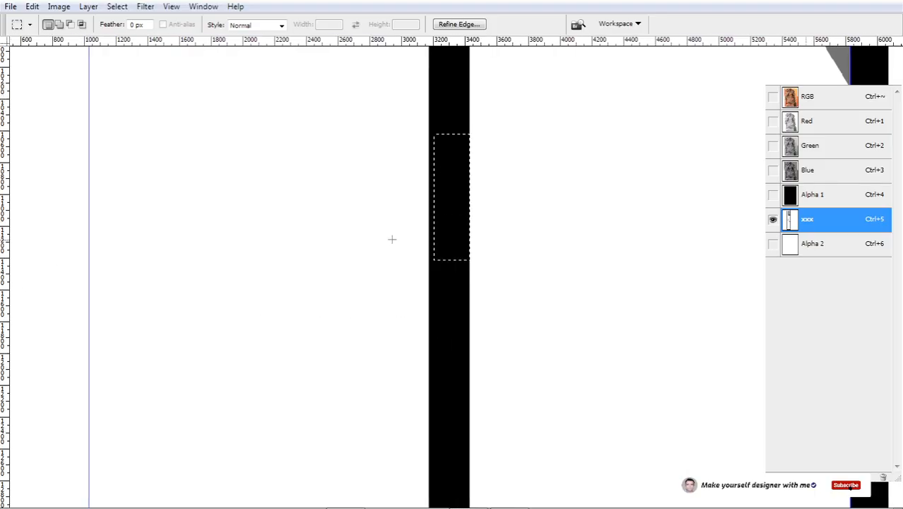
scroll(391, 238, "down", 1)
scroll(353, 248, "down", 3)
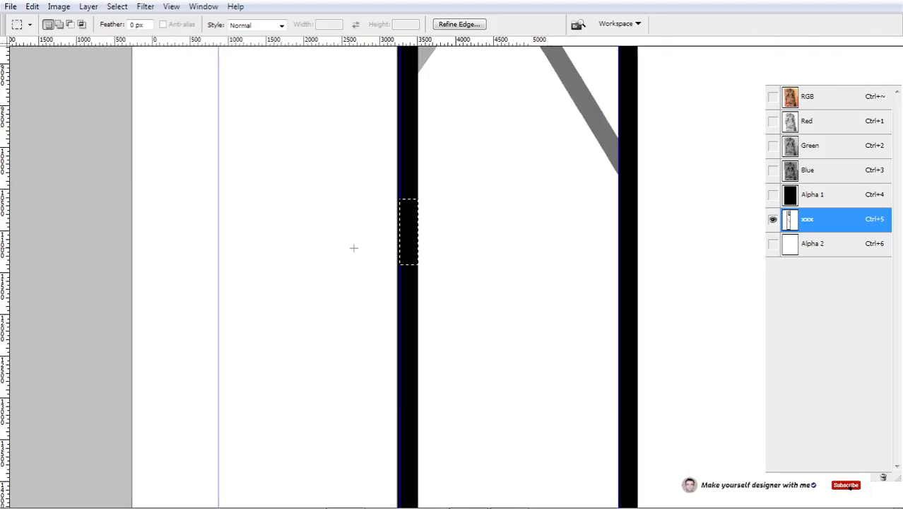
scroll(359, 228, "up", 2)
scroll(353, 168, "down", 2)
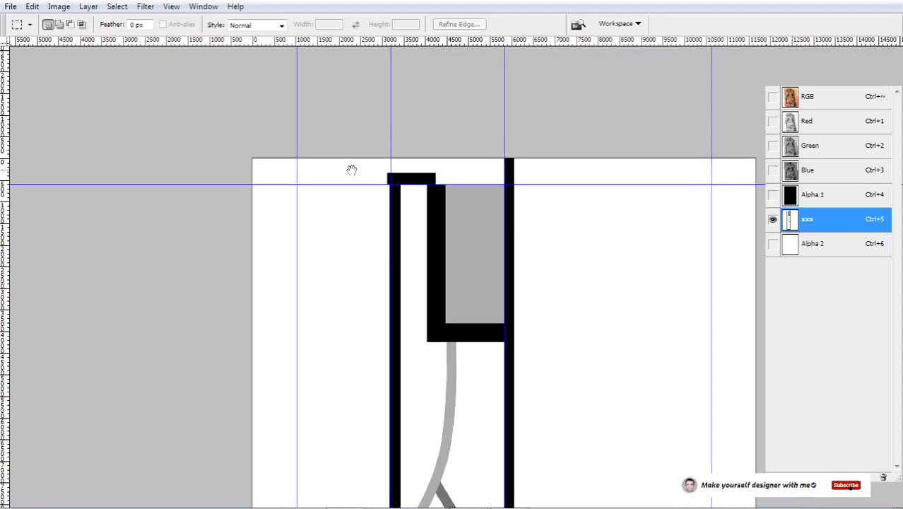
- Select the area outside the new guide near the top and delete the overhanging parts of the vertical strip and the shoulder bar
scroll(431, 206, "up", 3)
left_click_drag(358, 189, 542, 302)
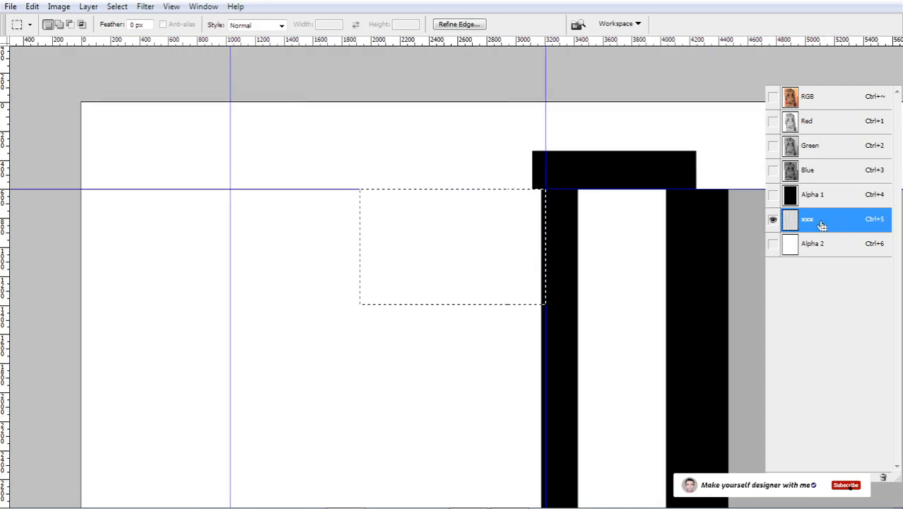
key("Delete")
left_click_drag(486, 230, 494, 148)
key("Delete")
scroll(487, 190, "down", 4)
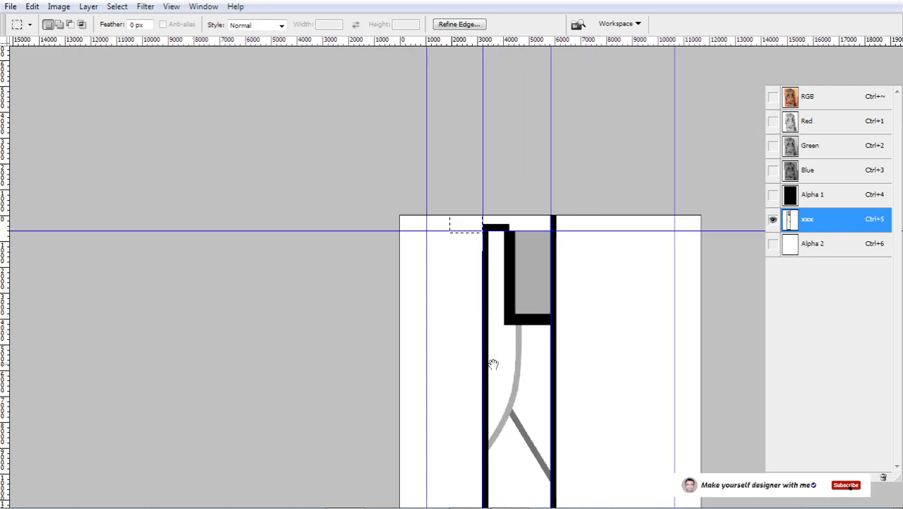
- Stretch the selection down past the canvas's lower edge, clear the remaining strip overhang outside the guide, and deselect
scroll(455, 365, "down", 1)
key("ctrl+t")
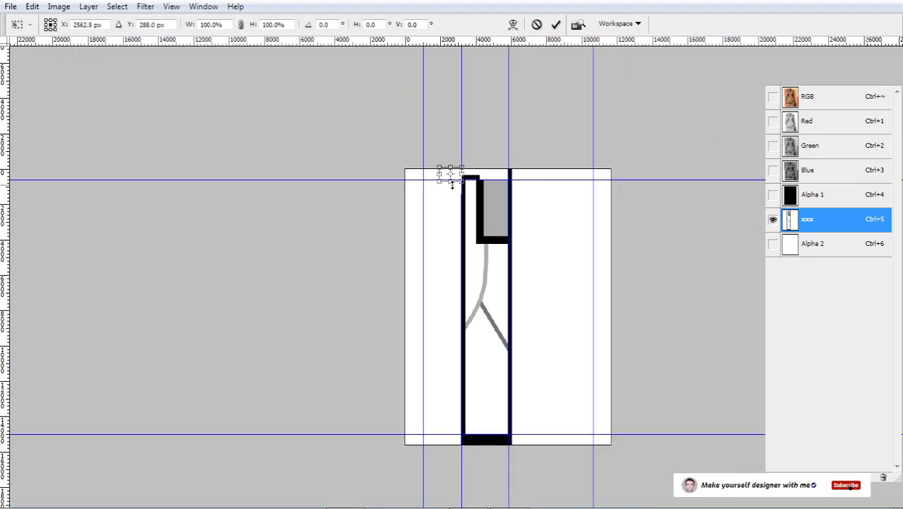
left_click_drag(452, 184, 433, 482)
key("Return")
scroll(457, 424, "up", 5)
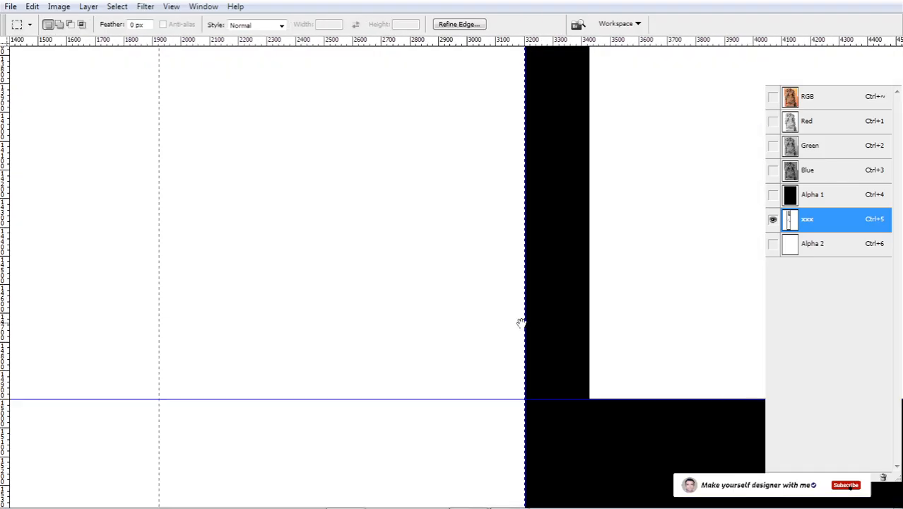
left_click_drag(522, 323, 443, 181)
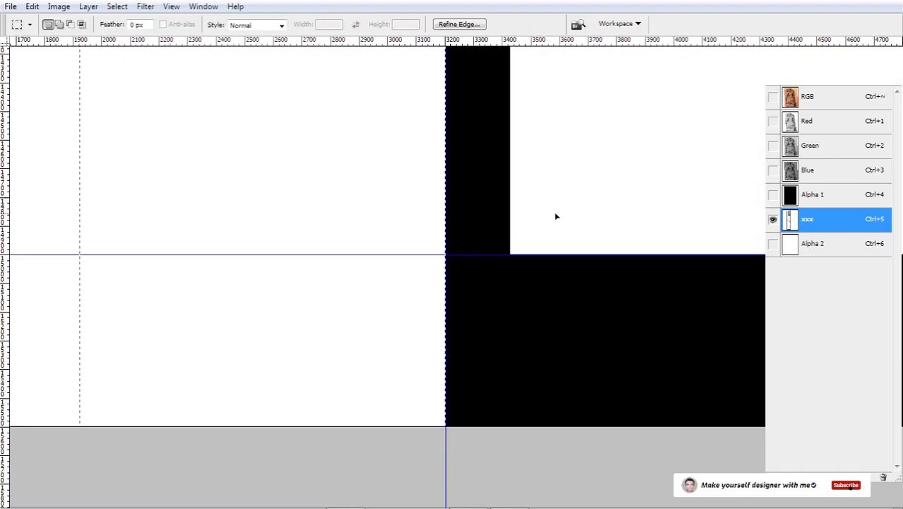
right_click(578, 177)
left_click(600, 184)
- Check the narrowed xxx strip and the Alpha 2 border piece against the photo with the overlay shown
scroll(526, 472, "up", 3)
key("grave")
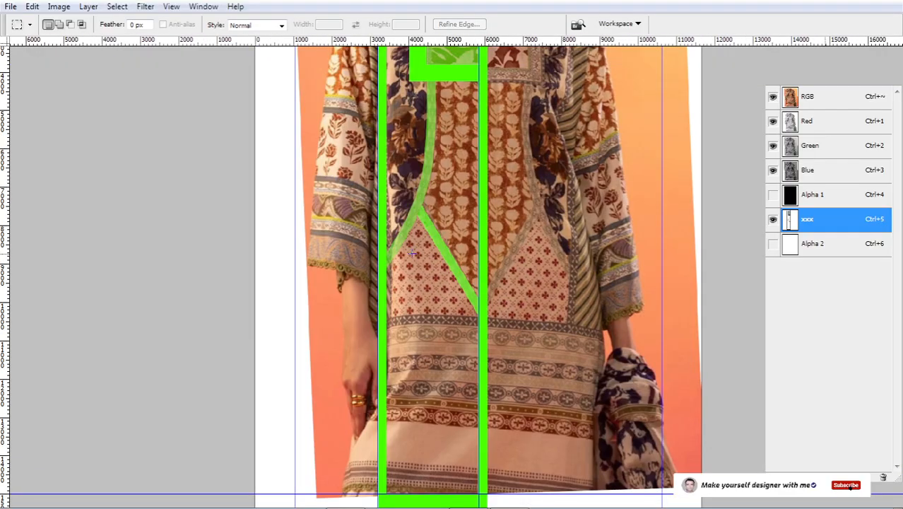
scroll(525, 363, "up", 2)
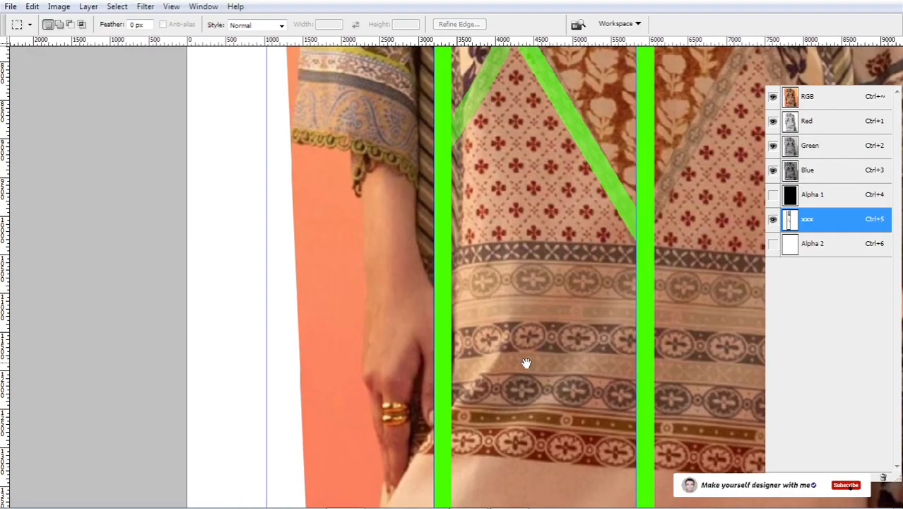
left_click(831, 253)
left_click_drag(612, 220, 502, 240)
scroll(501, 240, "down", 1)
key("grave")
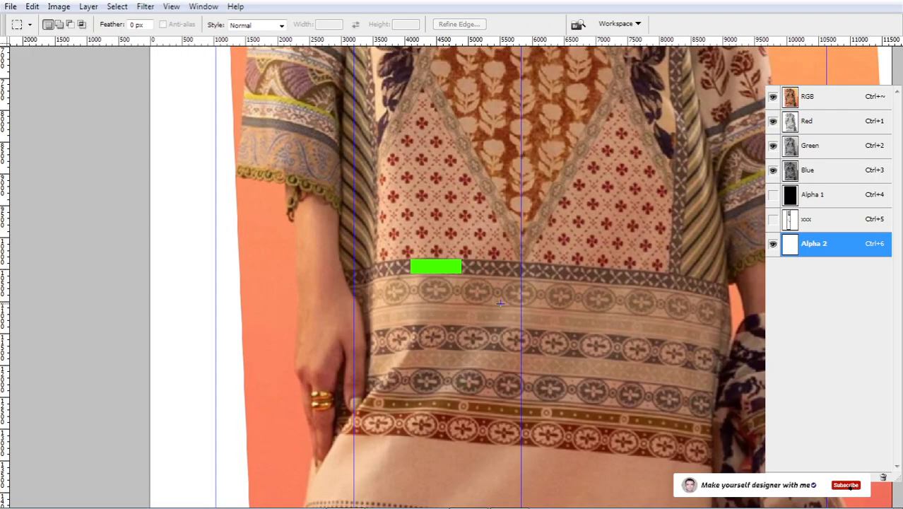
key("grave")
- Stretch the horizontal border piece in Alpha 2 to 603.8% width, spanning from the outer left guide to the center guide
left_click_drag(460, 283, 552, 317)
key("ctrl+t")
scroll(494, 296, "up", 3)
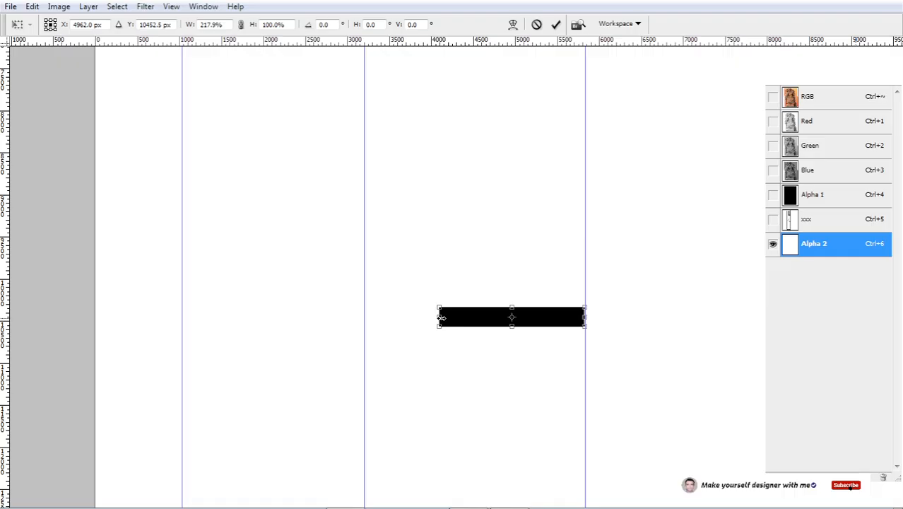
left_click_drag(441, 318, 202, 311)
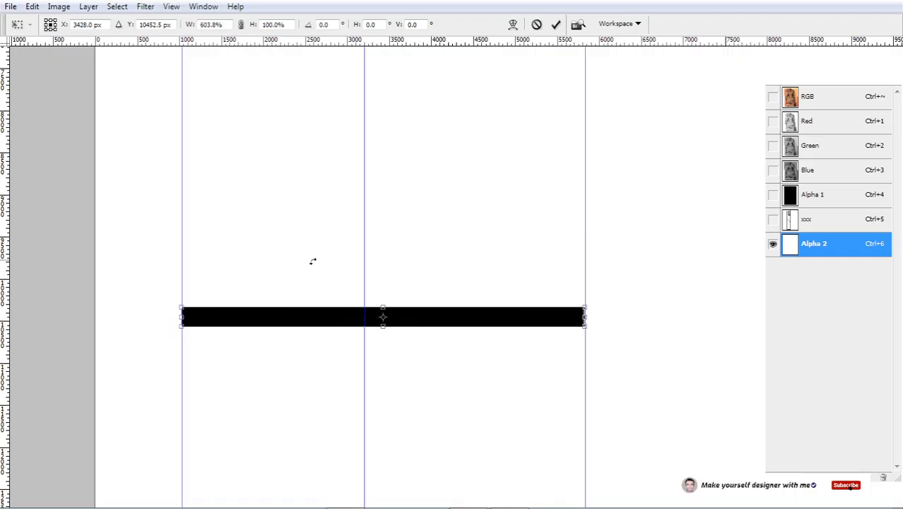
key("Return")
scroll(512, 227, "down", 1)
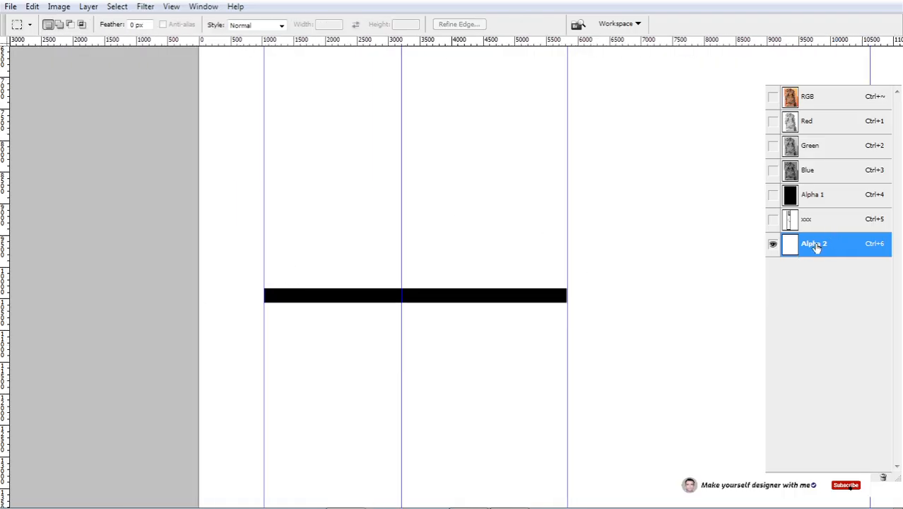
- Compare the photo's horizontal borders with the Alpha 2 and xxx channel layouts
key("ctrl+grave")
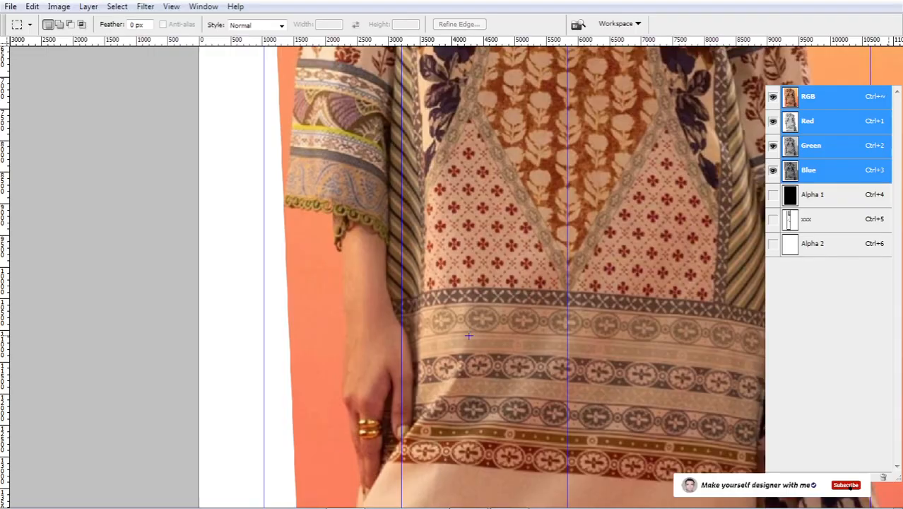
key("ctrl+6")
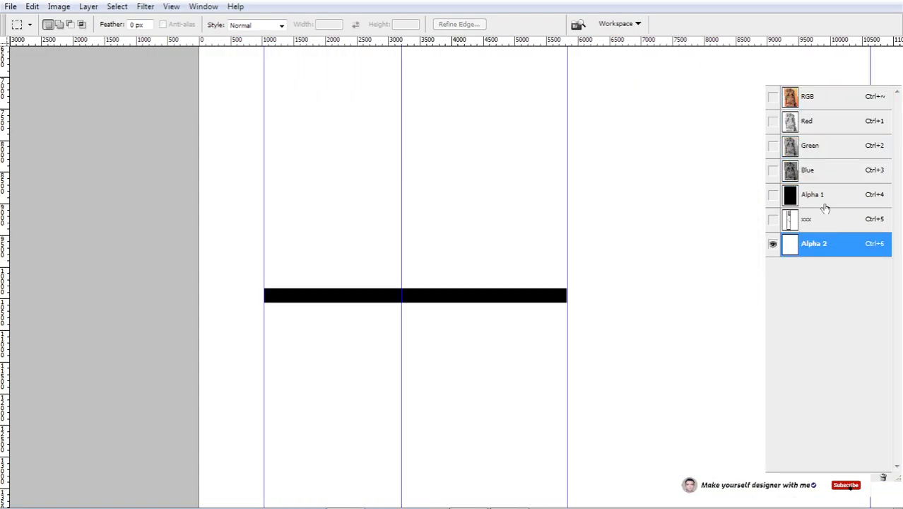
left_click(823, 221)
key("ctrl+grave")
left_click(823, 221)
key("ctrl+grave")
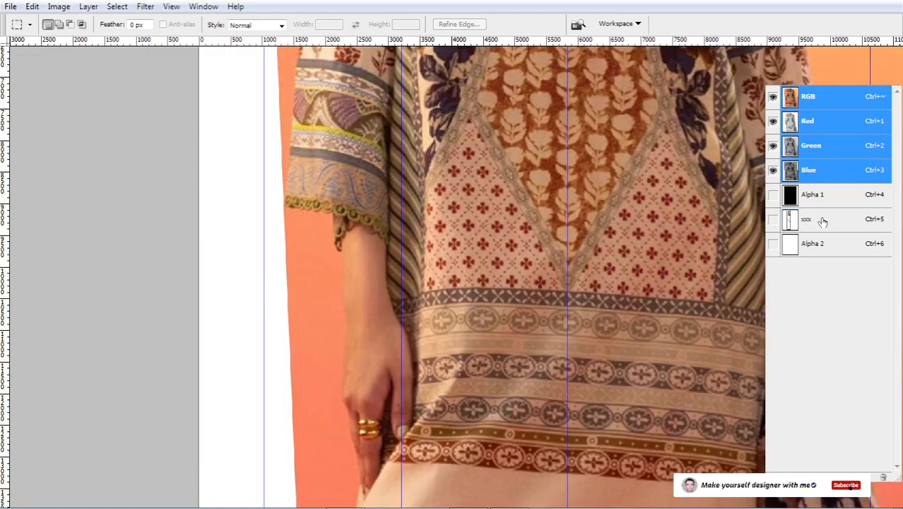
- In channel xxx, select the horizontal waist band below the diagonal stripe and clear the black strip crossing it
left_click(823, 220)
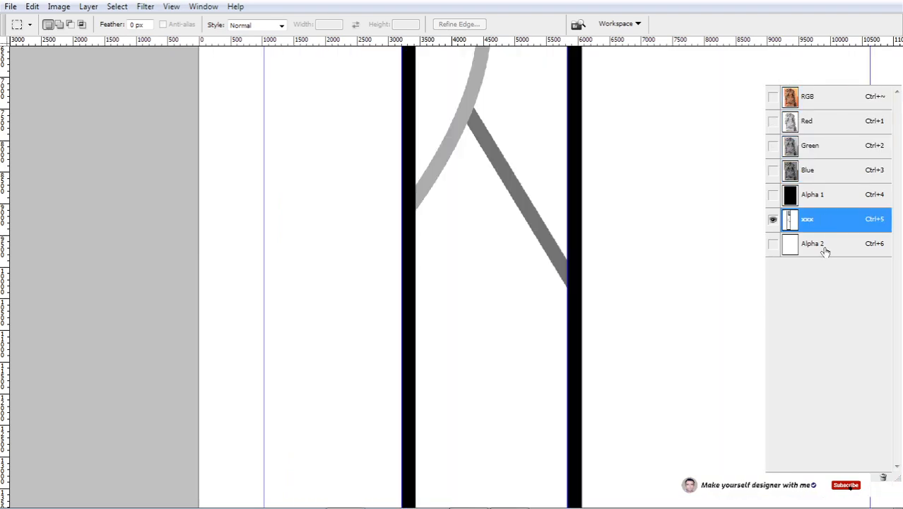
left_click(825, 247)
left_click(827, 224)
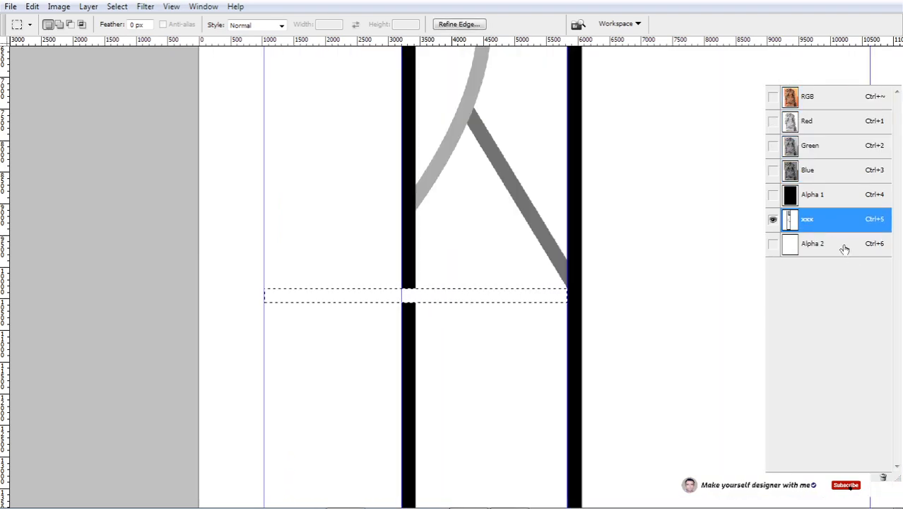
left_click_drag(543, 189, 403, 418)
left_click_drag(492, 306, 501, 338)
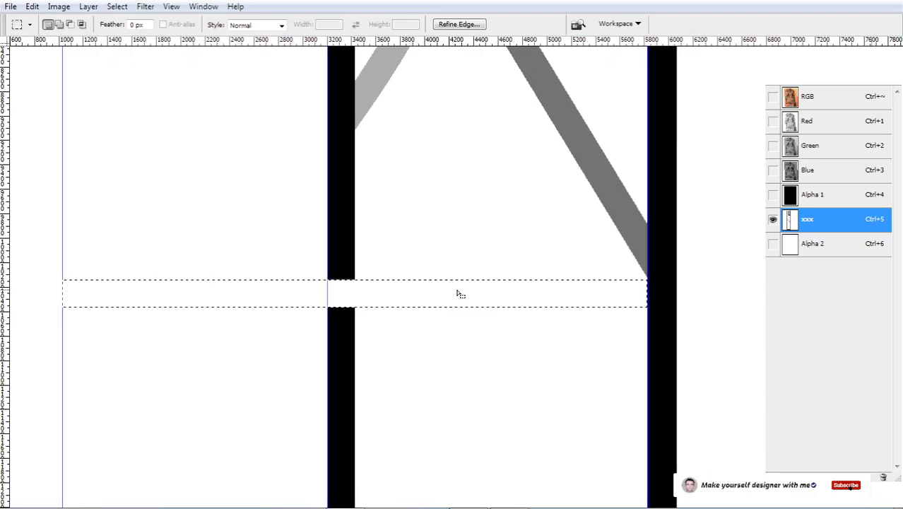
- Tint the selected horizontal band light grey in channel xxx by lowering its white output level with Levels
key("ctrl+l")
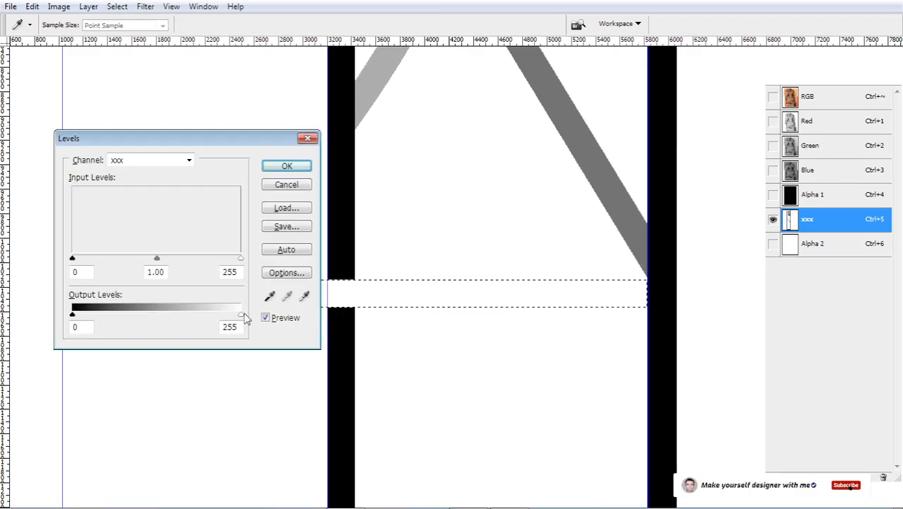
left_click_drag(242, 319, 216, 319)
key("Return")
scroll(469, 297, "down", 2)
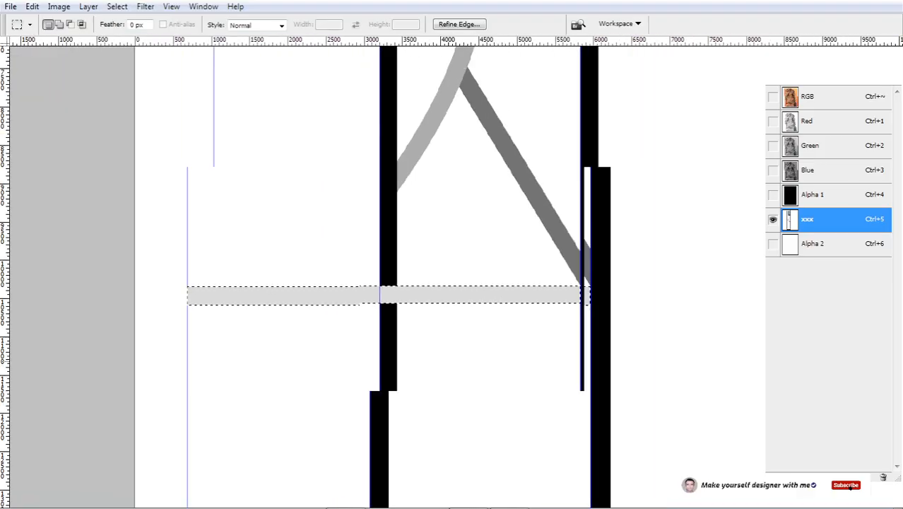
- Display the xxx channel as a coloured overlay on the RGB kurta photo and deselect the horizontal band
key("grave")
key("grave")
key("grave")
scroll(449, 310, "down", 1)
left_click_drag(553, 351, 547, 246)
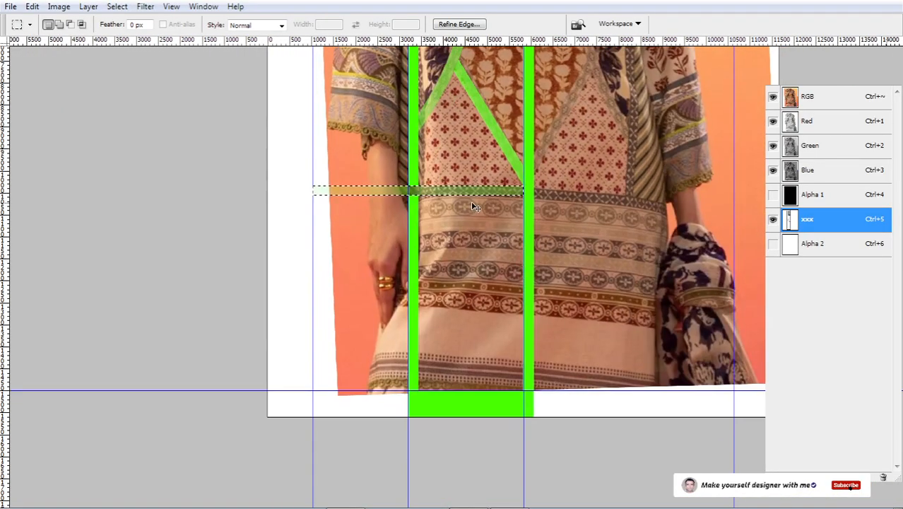
key("ctrl+d")
left_click_drag(418, 127, 385, 417)
left_click_drag(526, 248, 469, 362)
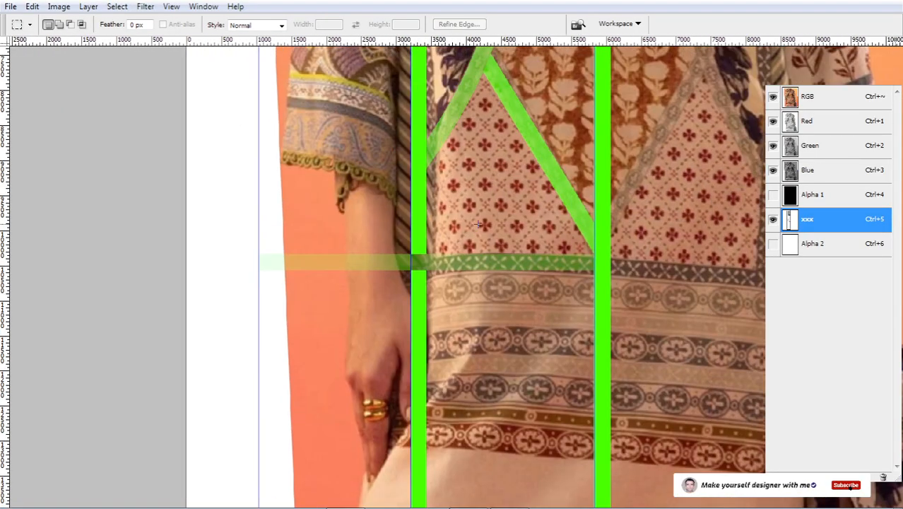
left_click_drag(487, 209, 478, 254)
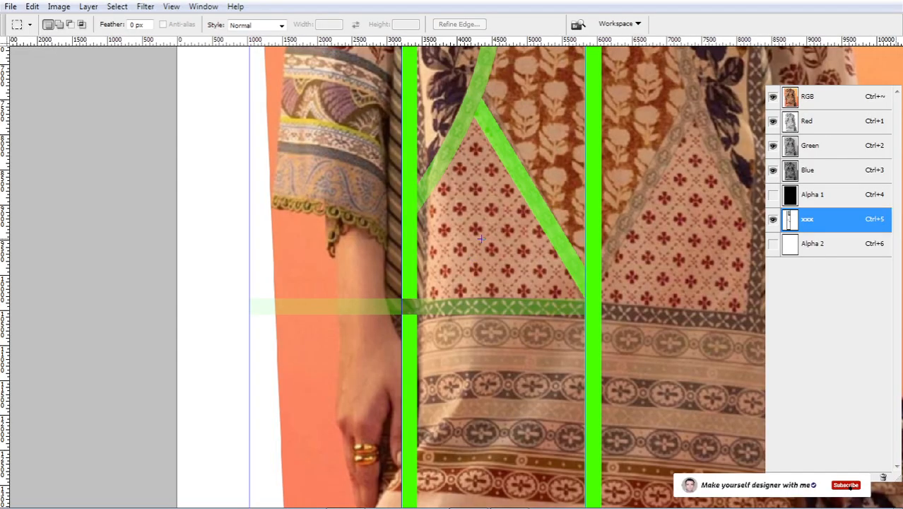
- Magic-wand the pale horizontal band and compare it with the printed border by toggling the xxx overlay off and on
key("w")
left_click(492, 271)
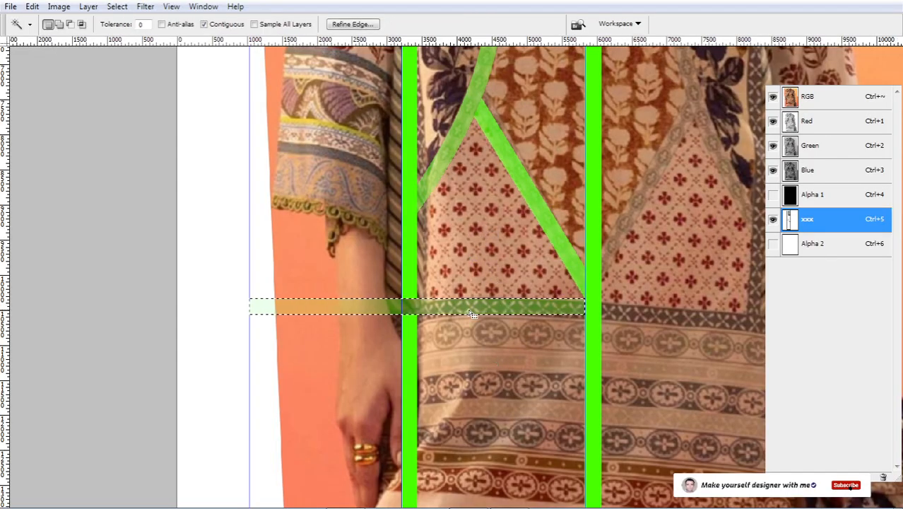
scroll(497, 377, "down", 2)
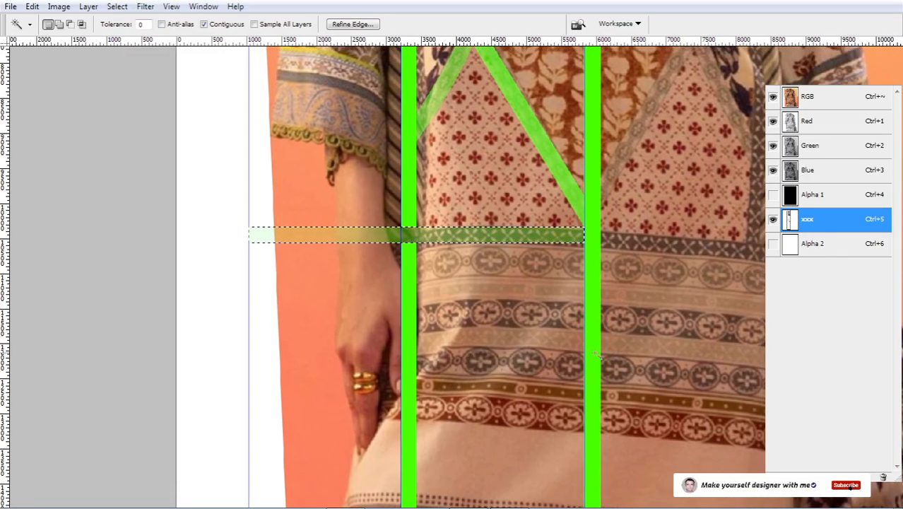
left_click(772, 219)
left_click(772, 219)
scroll(495, 269, "down", 2)
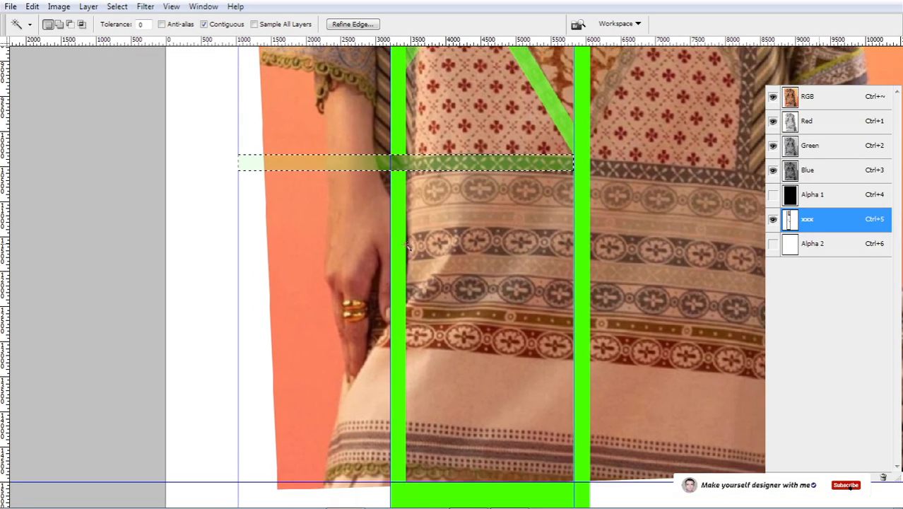
- Clear the side strip below the horizontal band and the bottom block up to the centre strip in channel xxx, and deselect
left_click(399, 277)
scroll(503, 272, "down", 1)
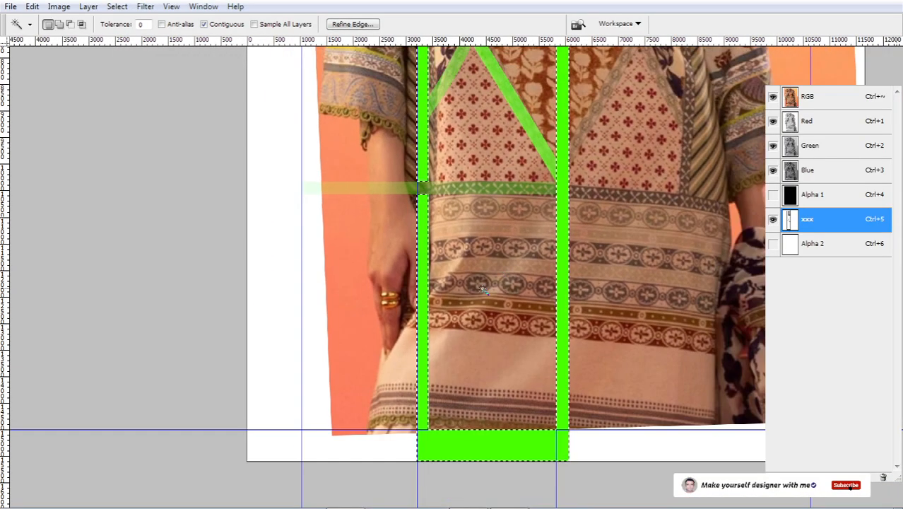
left_click_drag(550, 318, 537, 226)
left_click_drag(490, 253, 490, 305)
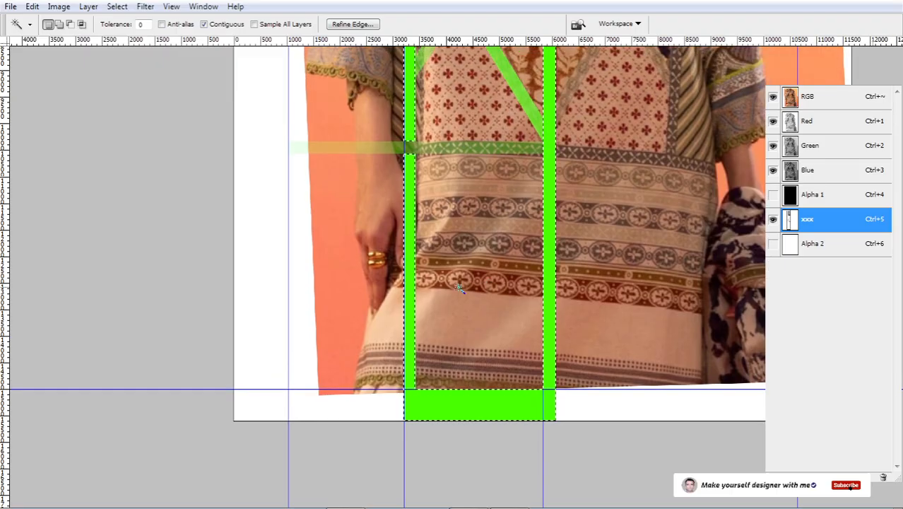
key("m")
scroll(424, 233, "down", 1)
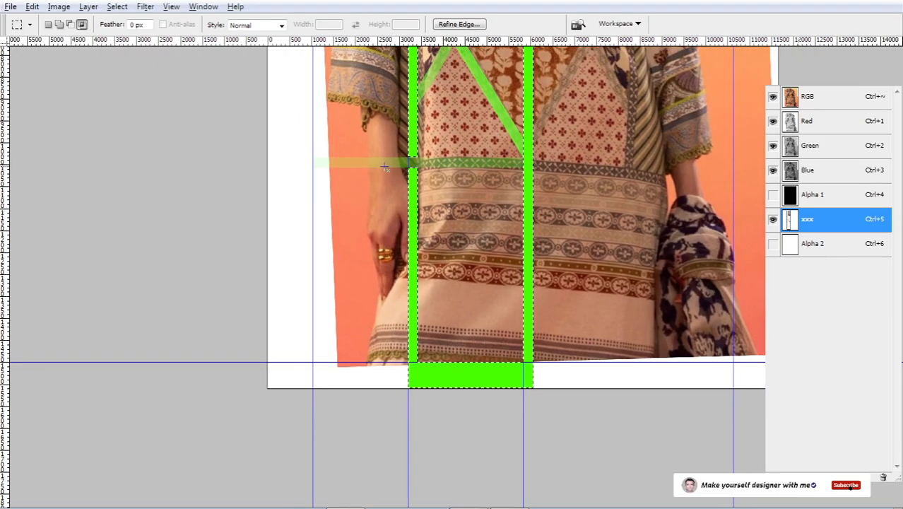
left_click_drag(371, 162, 463, 333)
key("Delete")
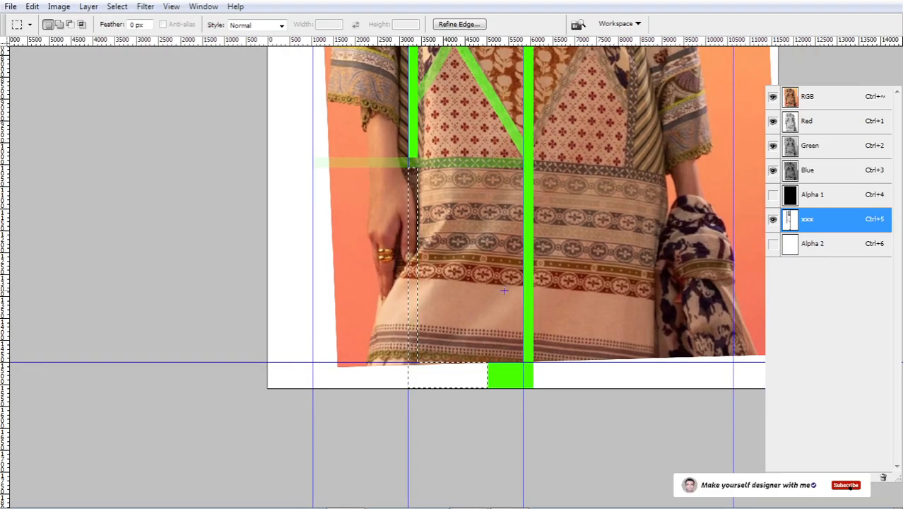
left_click_drag(534, 205, 496, 234)
key("ctrl+d")
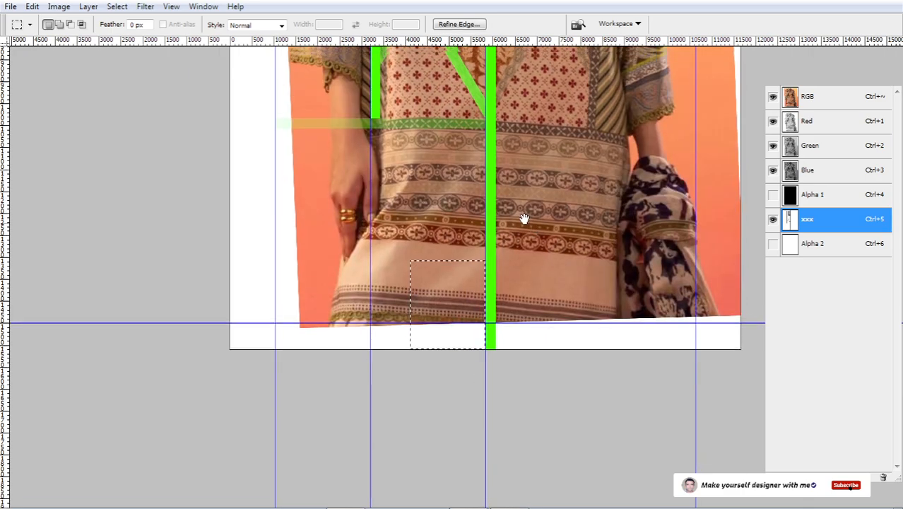
- Remove the vertical guide along the side strip and clear channel xxx outside the half panel enclosed by the remaining guides
left_click_drag(524, 216, 550, 280)
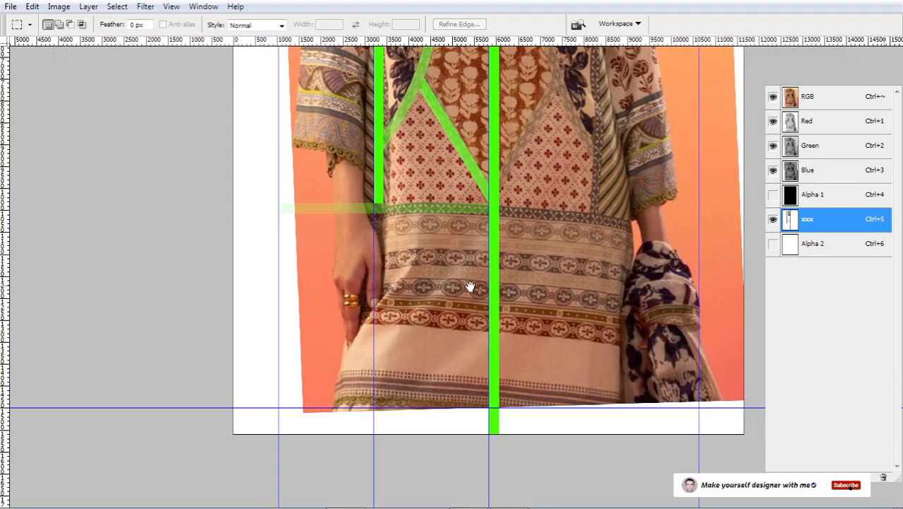
left_click_drag(477, 257, 467, 265)
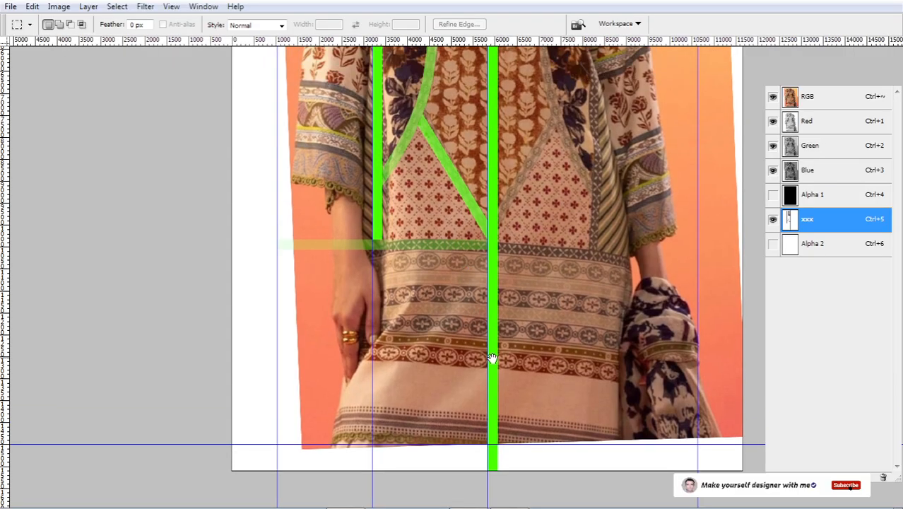
scroll(445, 372, "down", 3)
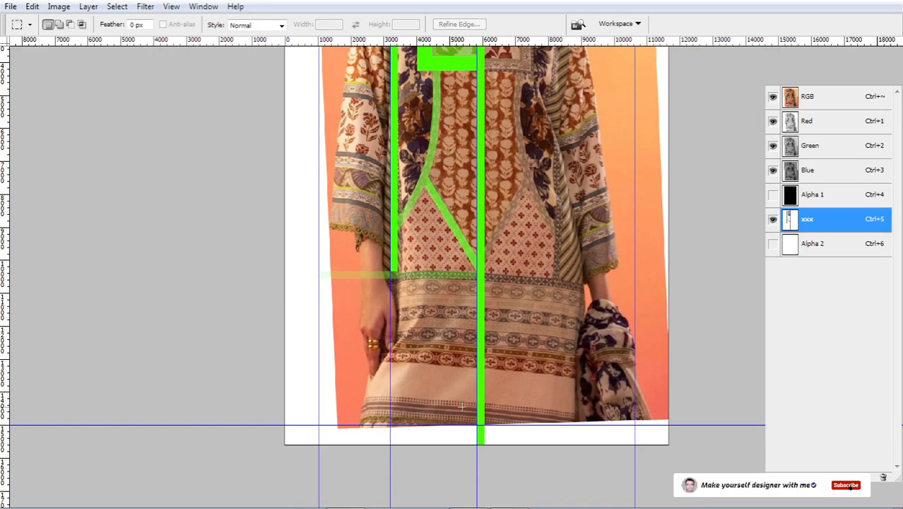
left_click_drag(394, 431, 422, 359)
scroll(374, 365, "down", 6)
scroll(428, 263, "up", 3)
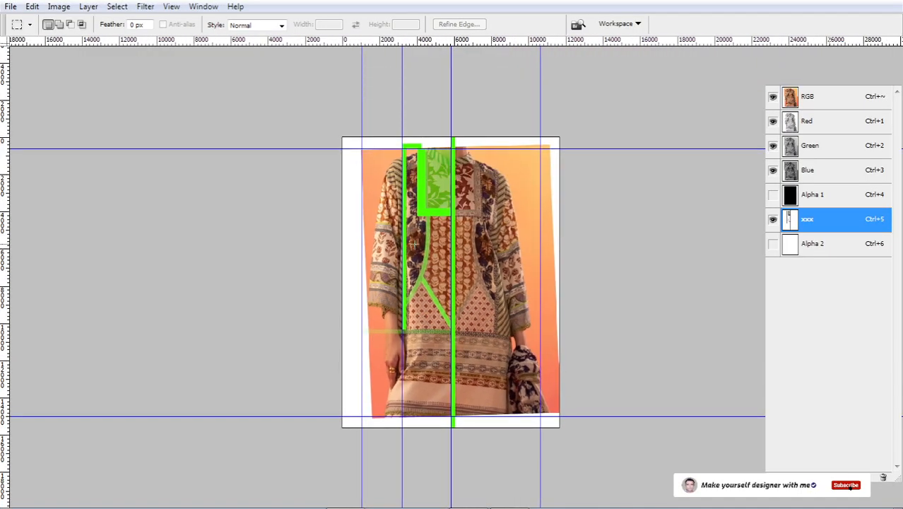
scroll(414, 243, "up", 1)
left_click_drag(512, 272, 524, 243)
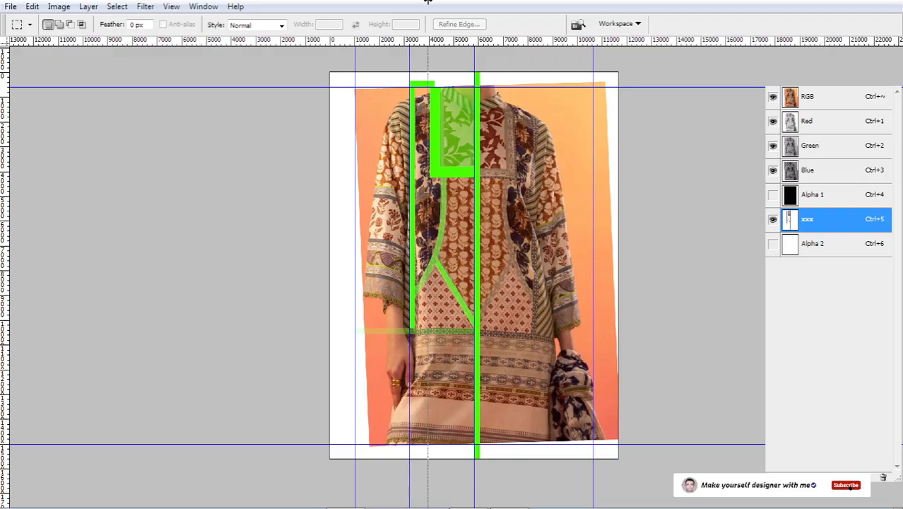
left_click_drag(427, 2, 427, 4)
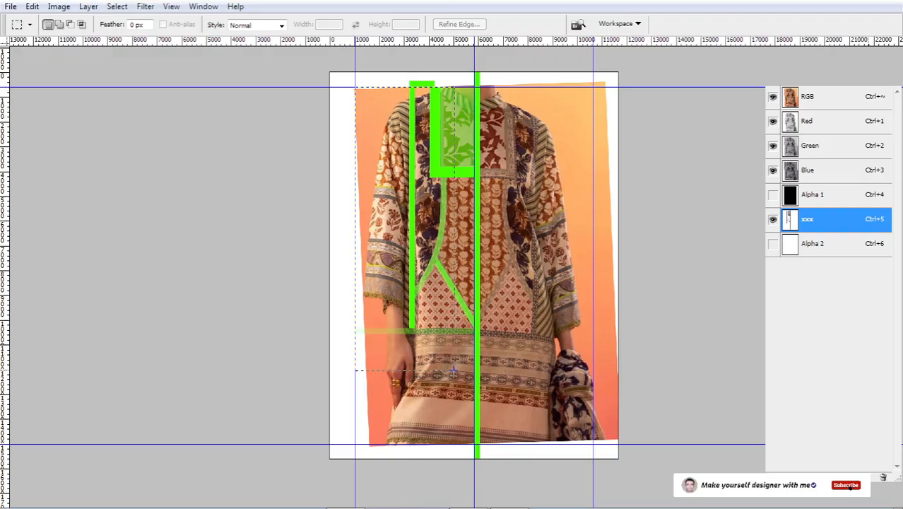
left_click_drag(474, 444, 474, 443)
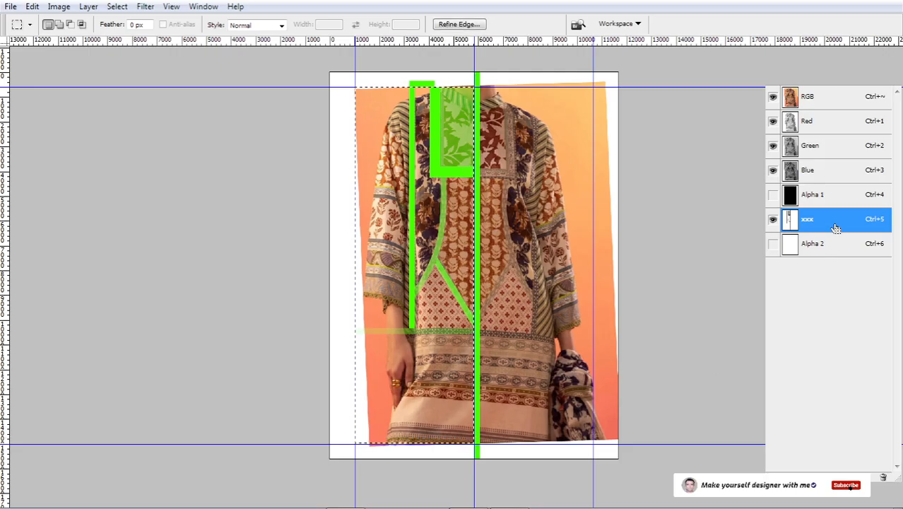
key("Delete")
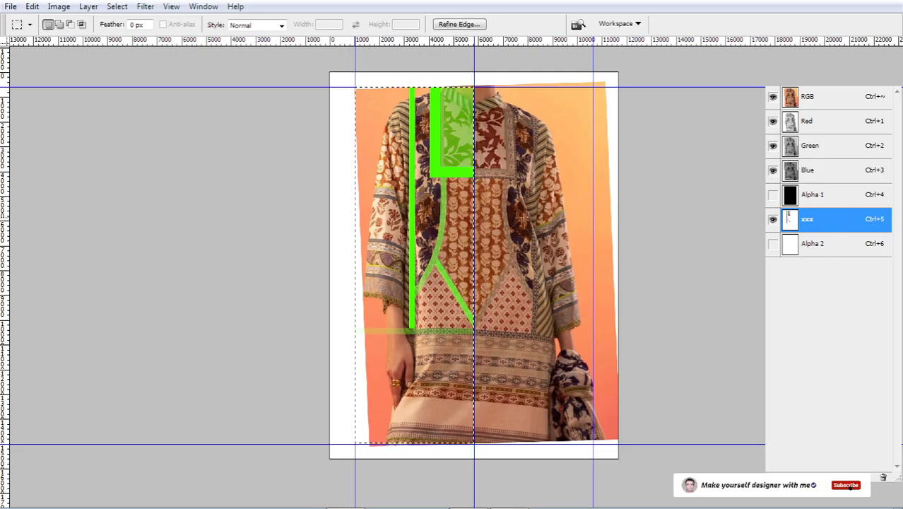
- Stroke the half-panel selection with a 10 px black outline placed outside, and deselect
left_click_drag(346, 72, 441, 170)
left_click_drag(439, 105, 525, 196)
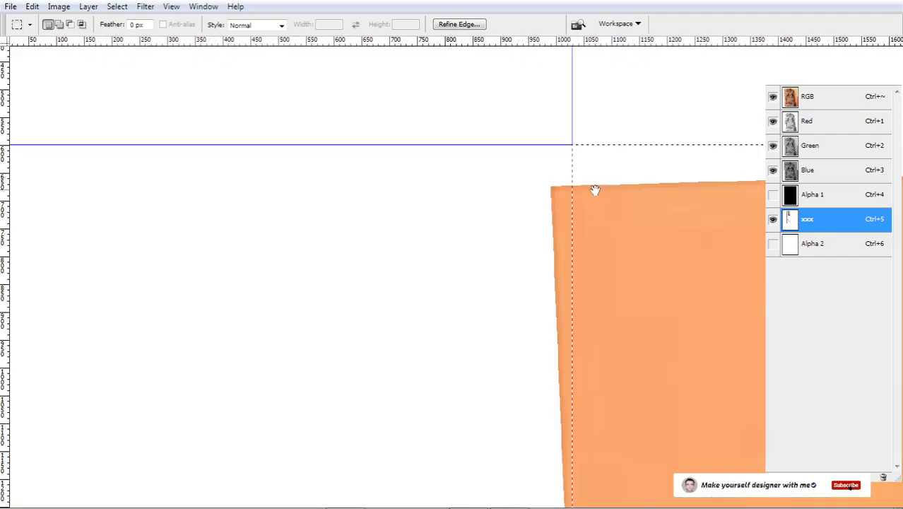
left_click_drag(595, 189, 426, 215)
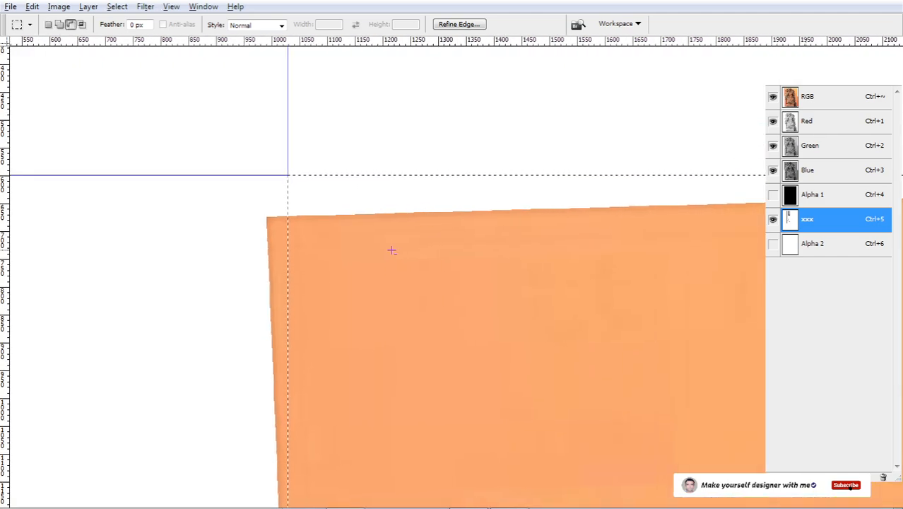
key("alt+e")
type("s")
type("10")
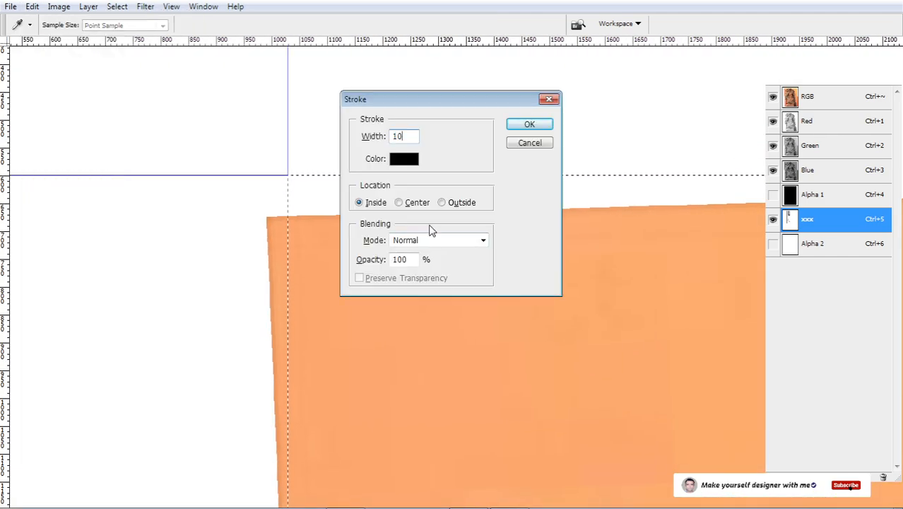
left_click(456, 204)
key("Return")
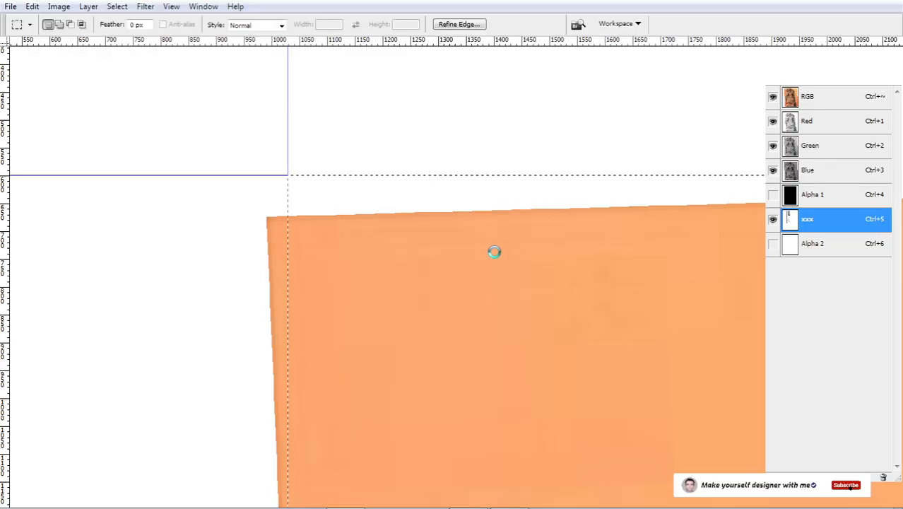
left_click(352, 196, "ctrl")
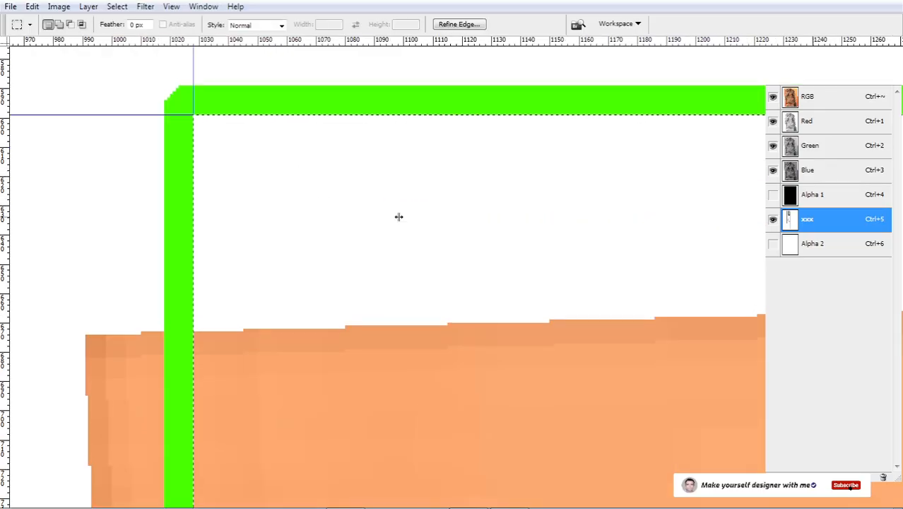
right_click(440, 188)
left_click(468, 195)
key("ctrl+d")
left_click_drag(307, 257, 478, 429)
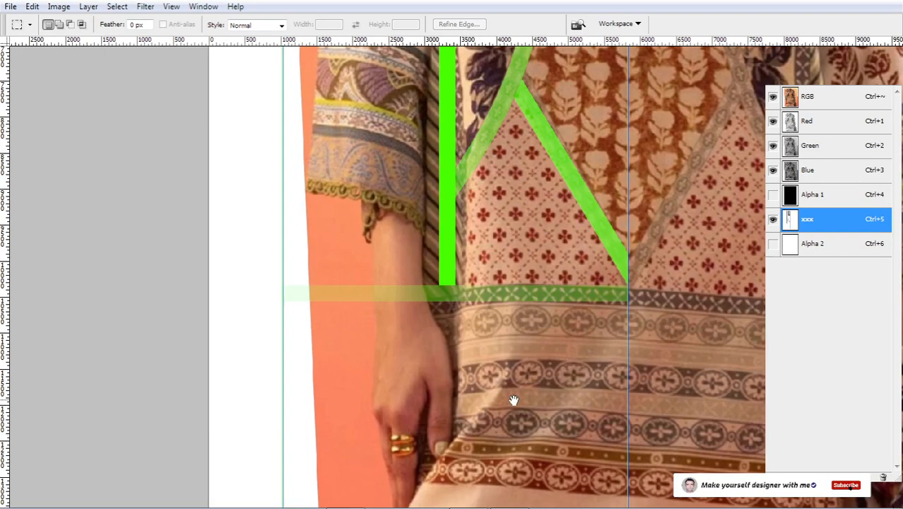
- Select the enclosed area of channel xxx beneath the horizontal band with the Magic Wand
left_click_drag(514, 401, 439, 161)
key("w")
left_click(400, 235)
mouse_move(345, 126)
left_mouse_down()
mouse_move(338, 245)
mouse_move(353, 324)
left_mouse_up()
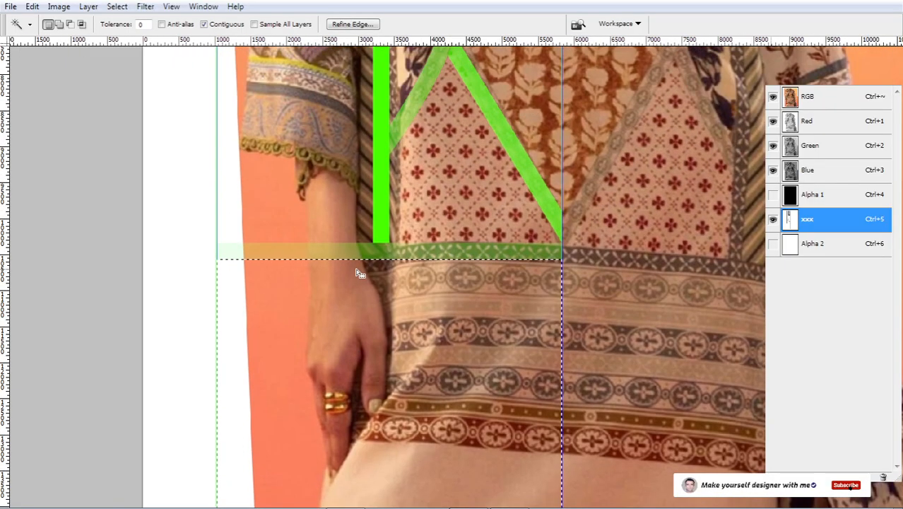
scroll(355, 274, "down", 2)
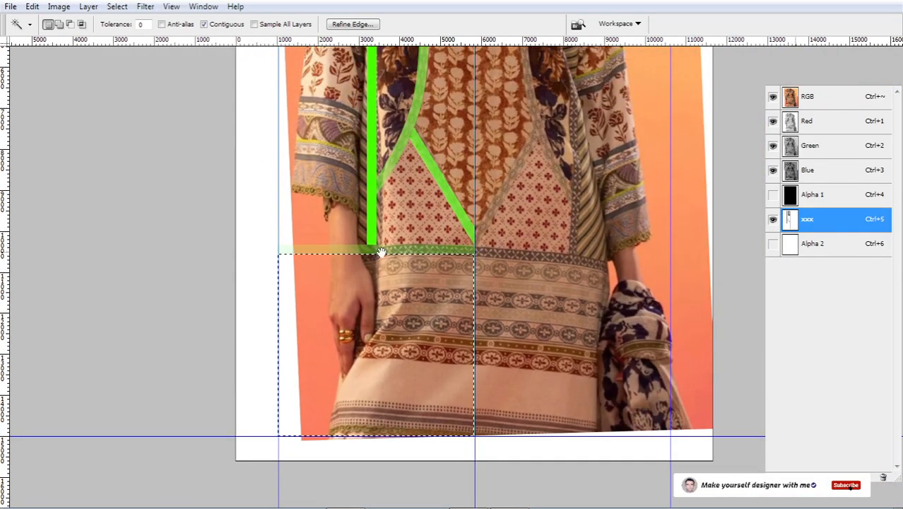
left_click_drag(354, 217, 385, 334)
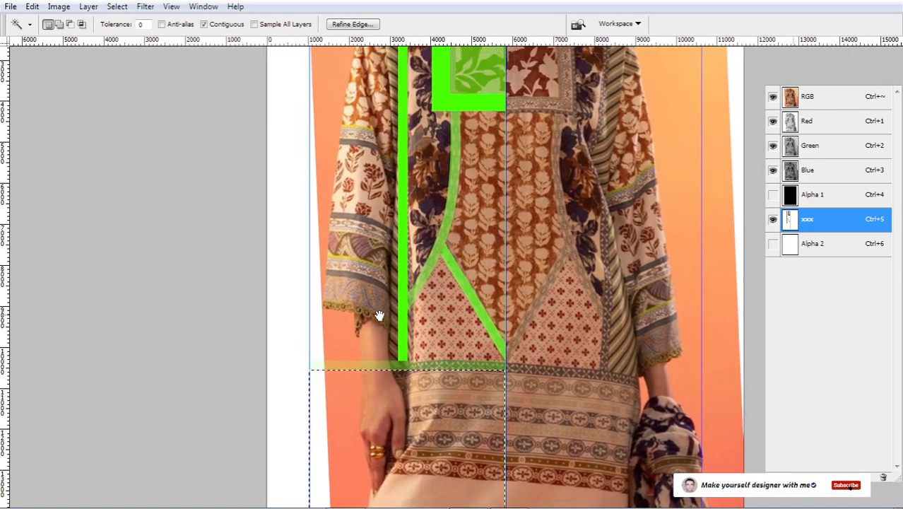
scroll(379, 316, "down", 3)
scroll(479, 439, "up", 3)
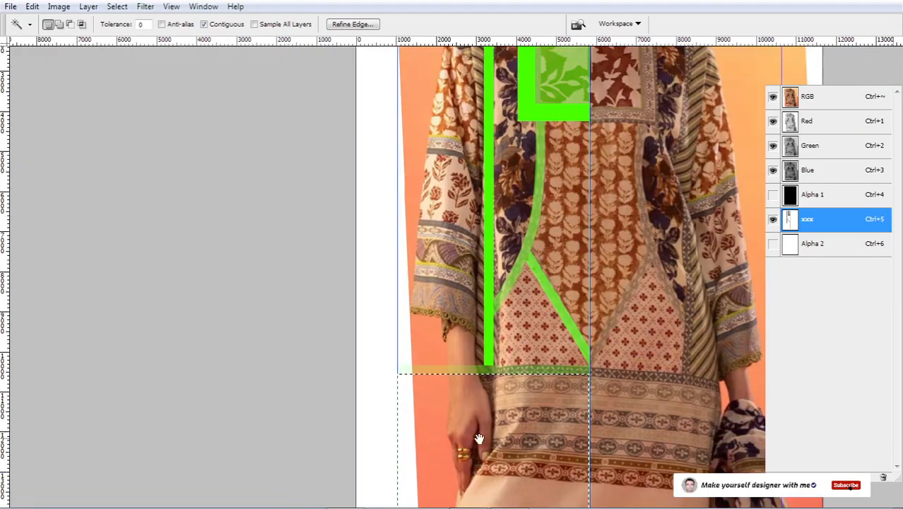
left_click_drag(520, 228, 461, 353)
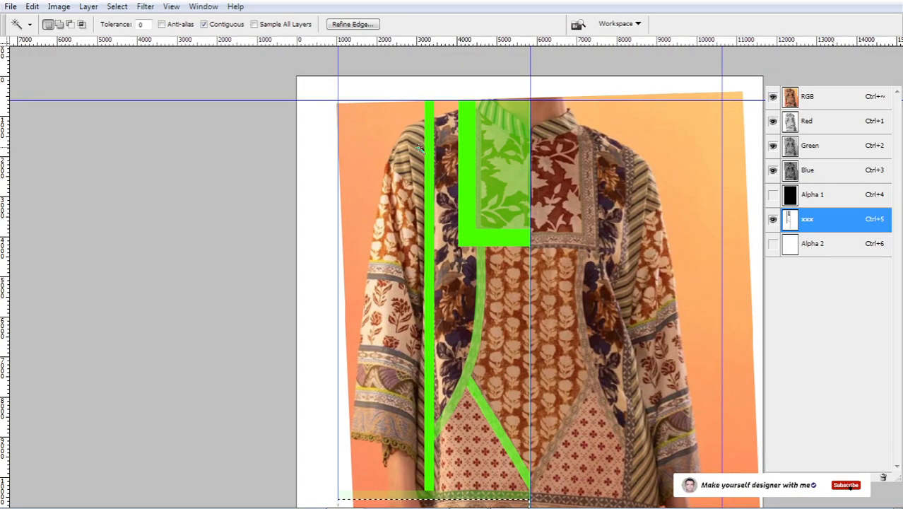
- Drop the selection and examine the dotted and striped hem border at the kurta's lower edge
left_click_drag(471, 325, 456, 245)
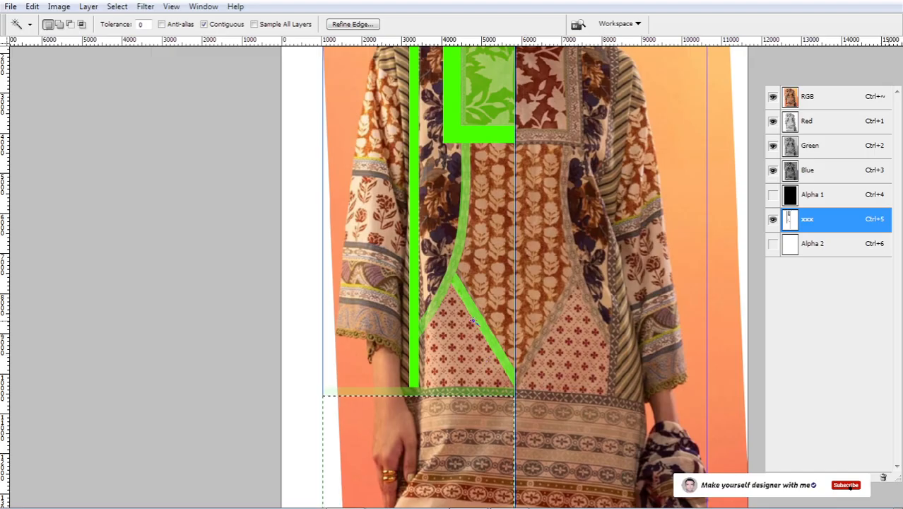
left_click_drag(472, 321, 506, 187)
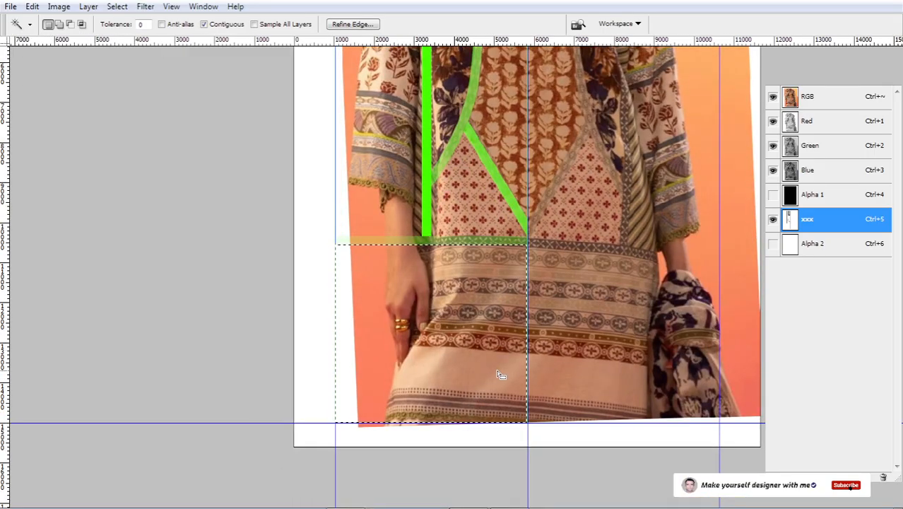
left_click_drag(537, 379, 533, 292)
scroll(532, 292, "up", 3)
left_click_drag(518, 411, 422, 287)
scroll(392, 242, "up", 3)
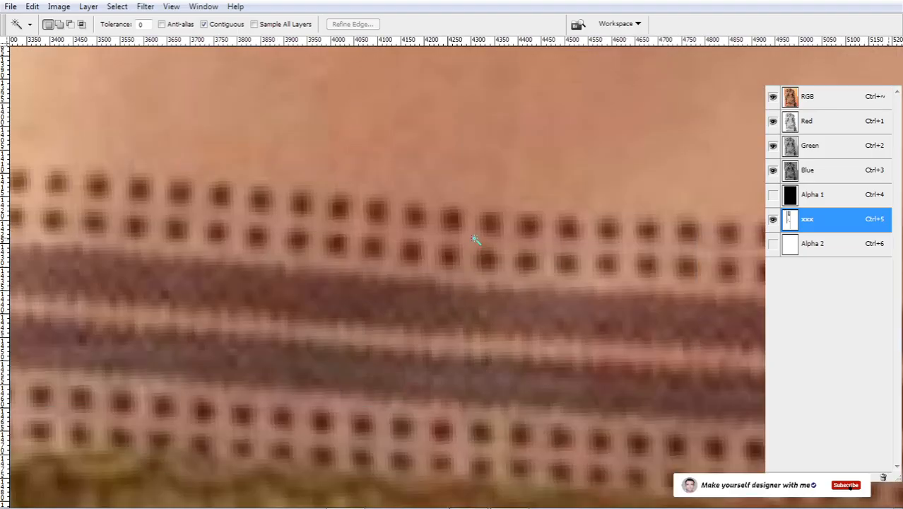
scroll(476, 240, "down", 3)
left_click_drag(490, 238, 547, 246)
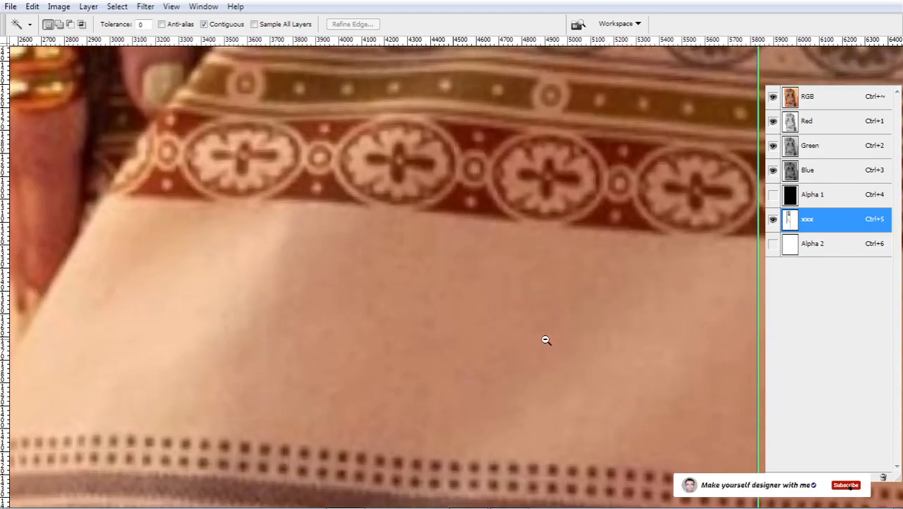
scroll(545, 340, "down", 3)
left_click_drag(520, 398, 470, 327)
key("Tab")
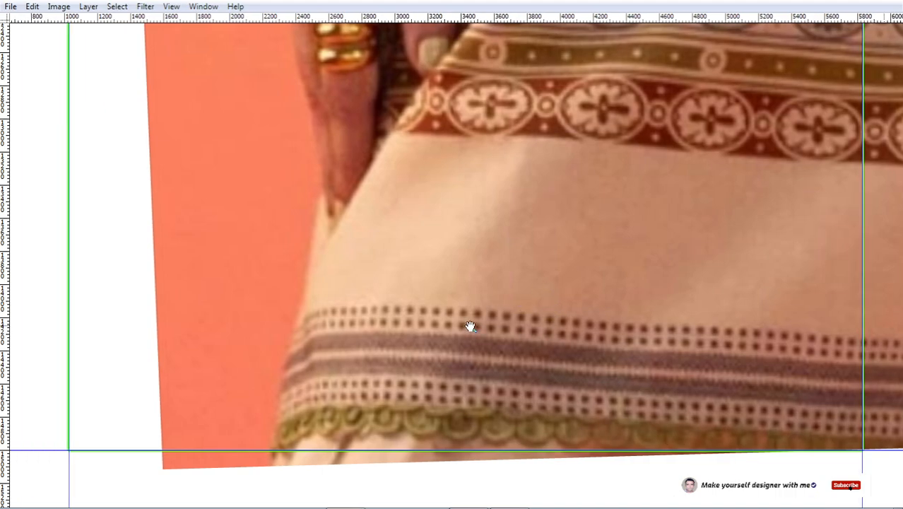
scroll(460, 323, "down", 1)
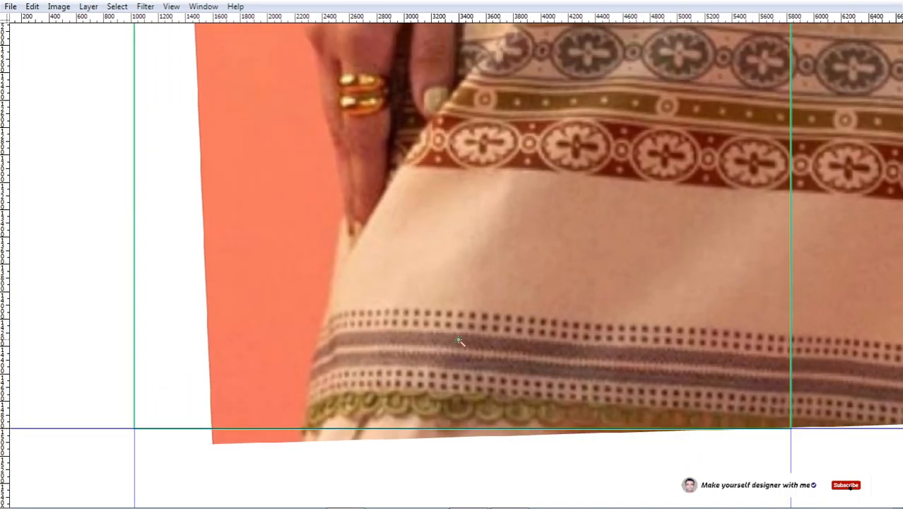
key("Tab")
scroll(474, 311, "down", 4)
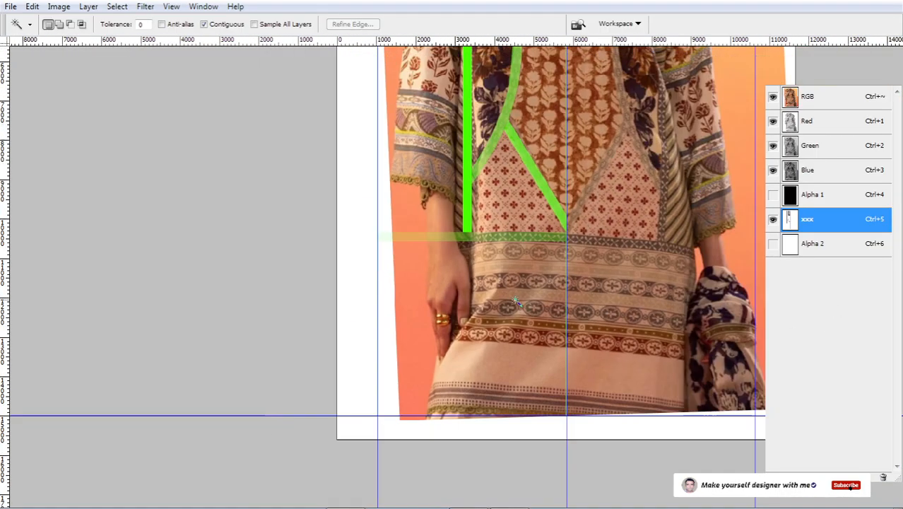
- Check the lower triangular inset and the block beneath the horizontal band as Magic Wand selections in channel xxx
left_click_drag(550, 240, 480, 274)
scroll(443, 269, "up", 2)
left_click(432, 263)
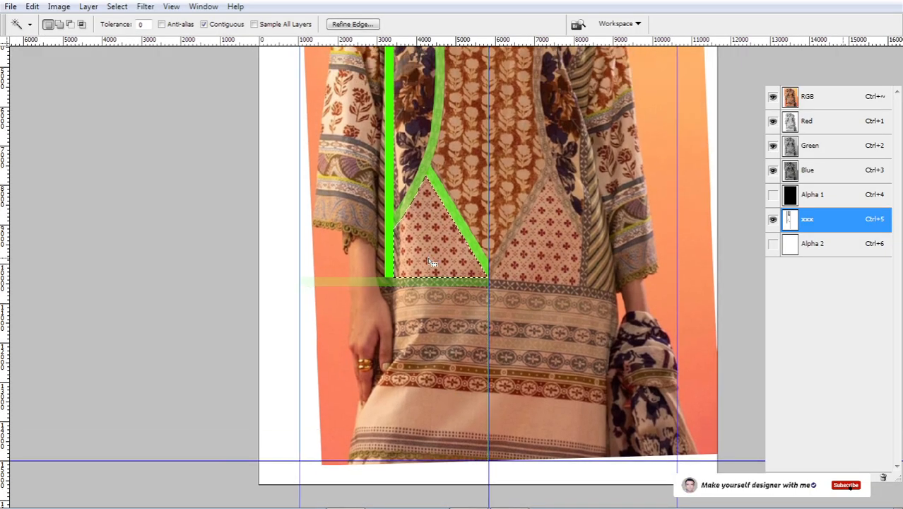
left_click(432, 373)
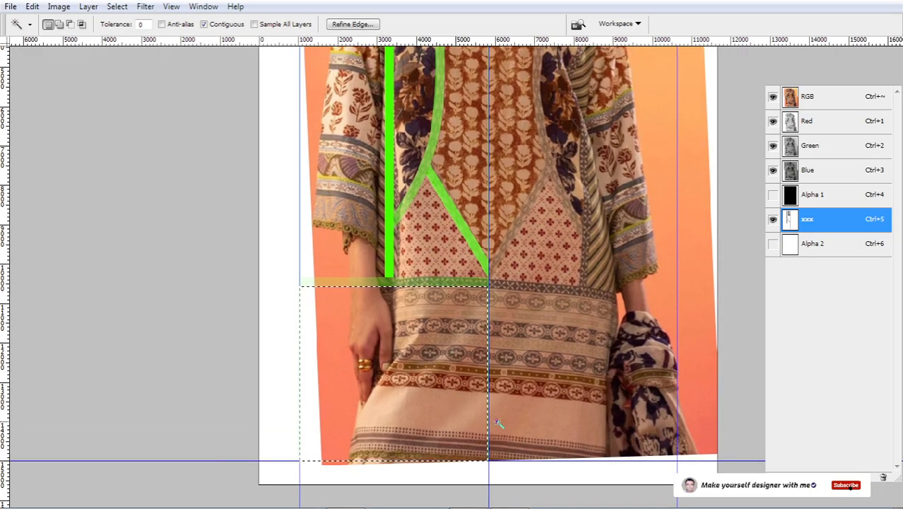
left_click_drag(503, 413, 520, 348)
- Compare channels Alpha 2 and xxx on their own, and check the outer side area of xxx over the photo
left_click(822, 245)
scroll(576, 272, "up", 4)
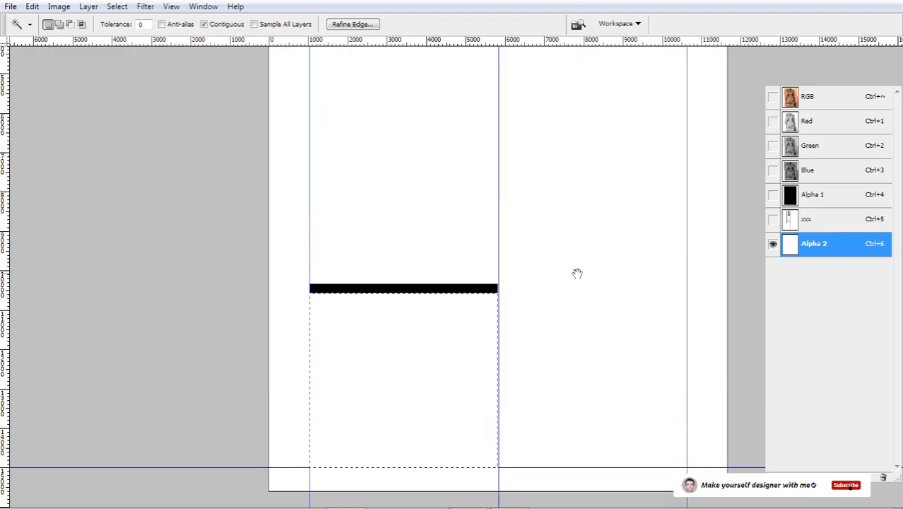
left_click(814, 219)
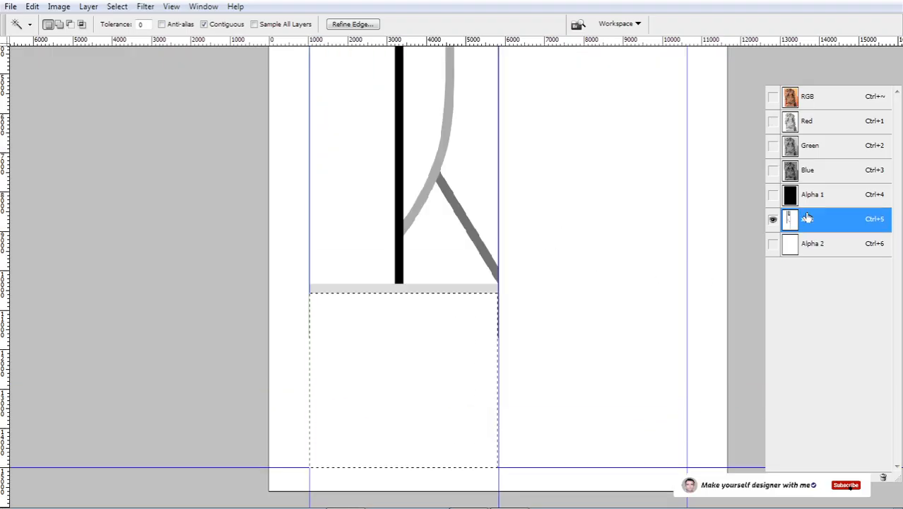
left_click_drag(463, 220, 467, 324)
left_click_drag(407, 176, 430, 298)
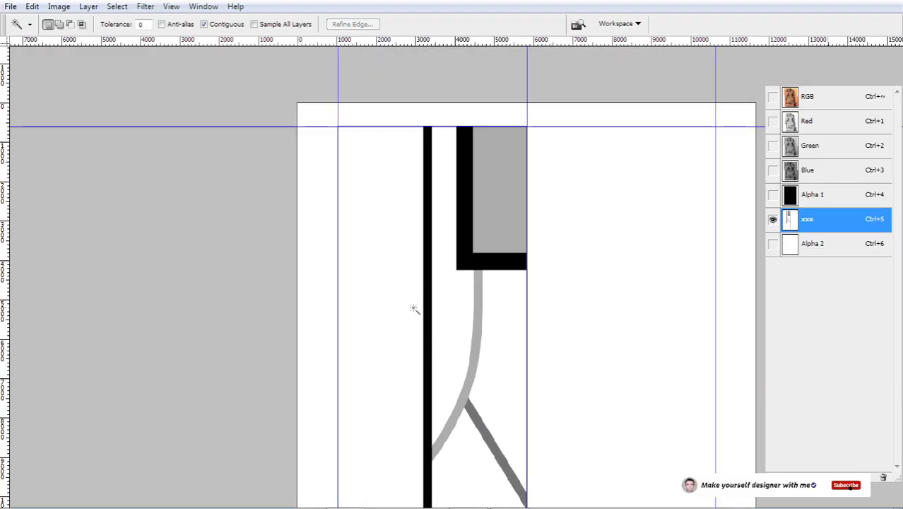
left_click_drag(506, 347, 498, 239)
key("grave")
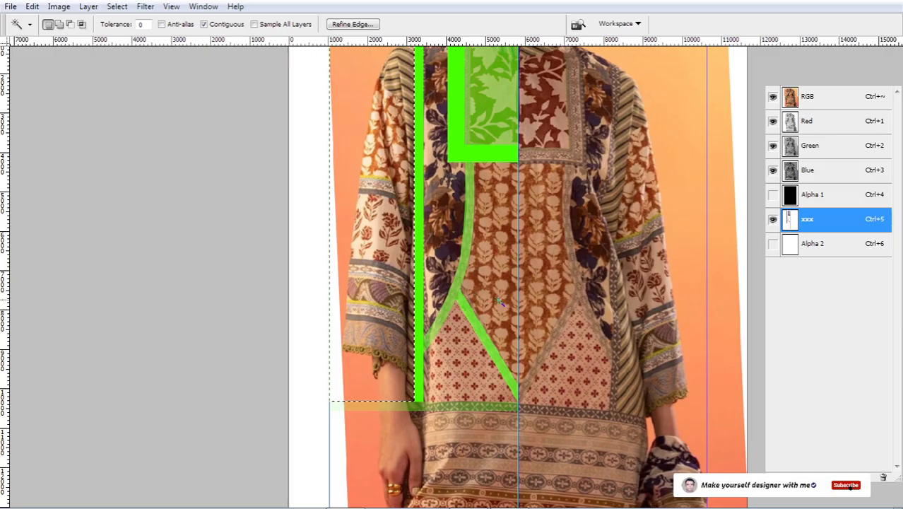
scroll(457, 349, "down", 2)
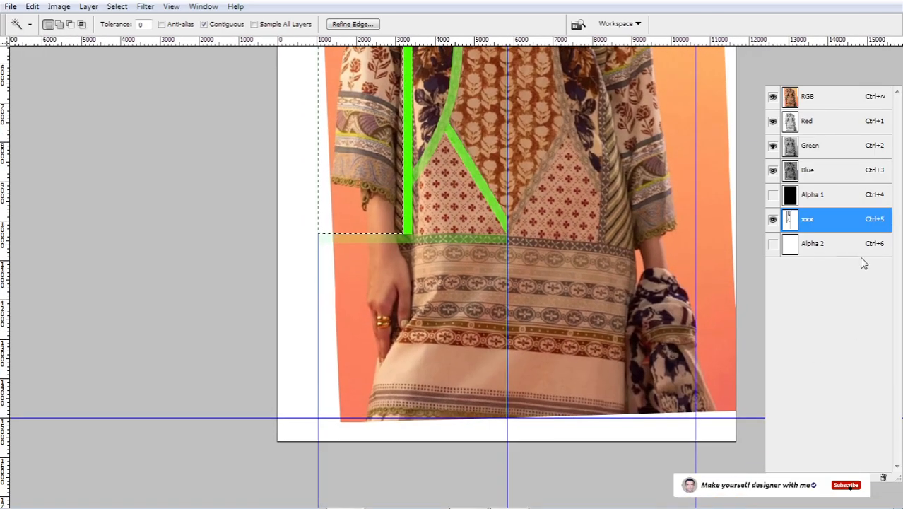
- Make Alpha 2 the active channel and show it over the reference photo at the hem's dotted border
left_click(836, 247)
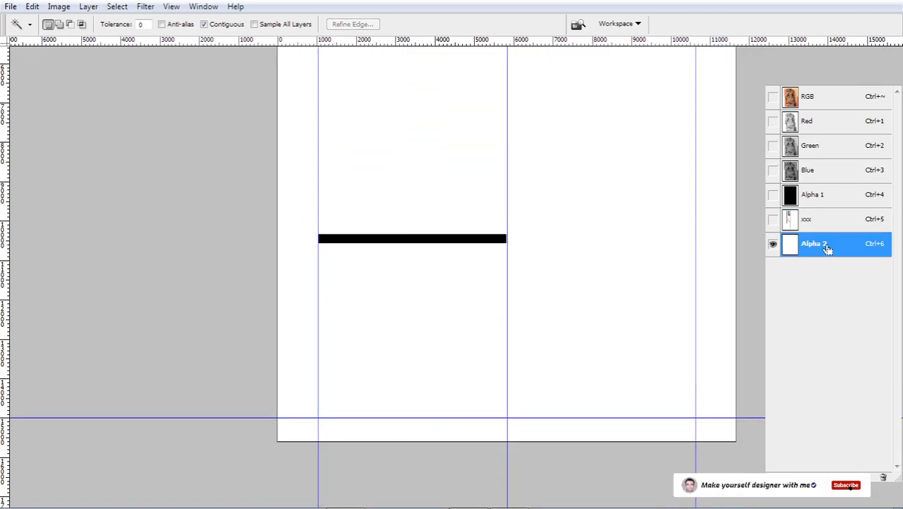
key("ctrl+alt+z")
key("ctrl+alt+z")
key("grave")
left_click_drag(438, 385, 435, 329)
left_click_drag(417, 319, 458, 385)
left_click_drag(222, 265, 528, 397)
key("Tab")
left_click_drag(472, 248, 518, 301)
left_click_drag(492, 229, 475, 350)
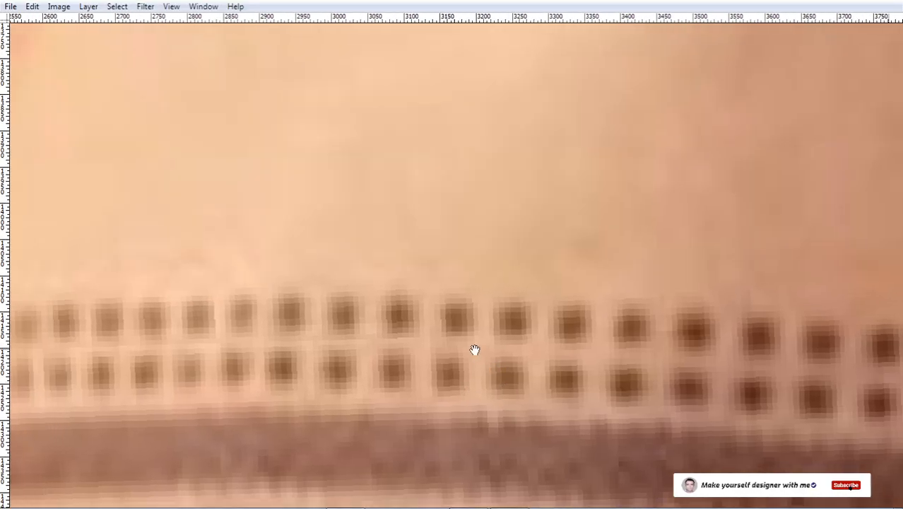
- Reduce the Pencil brush to 50 px and stamp one round dot over a dot in the border's upper row
key("bracketleft")
key("bracketleft")
key("bracketleft")
key("bracketleft")
key("bracketleft")
key("bracketleft")
scroll(340, 313, "up", 2)
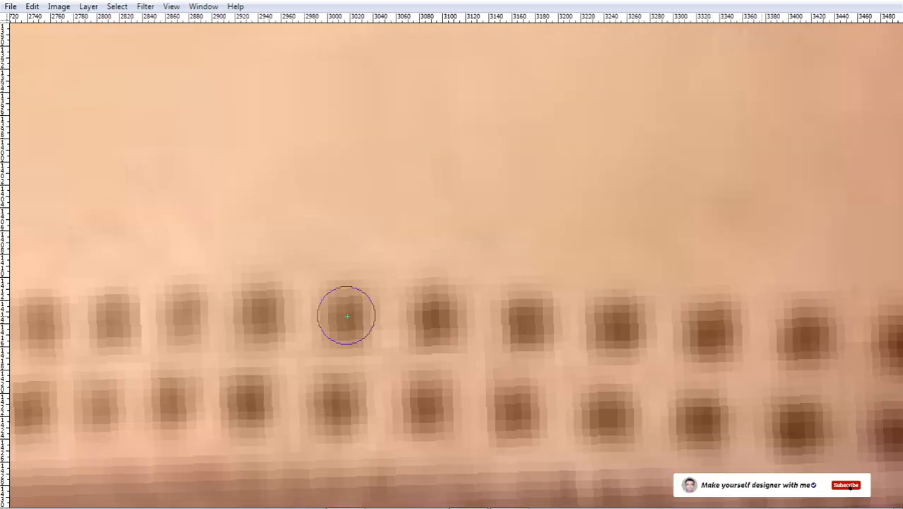
left_click(346, 316)
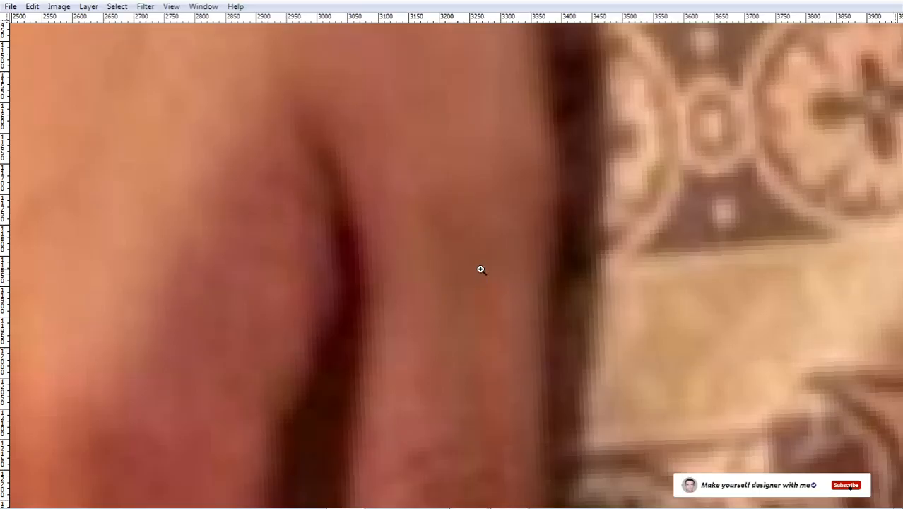
- Check the stamped dot against the whole hem border and return to a close view of it
right_click(480, 269)
left_click(529, 311)
left_click_drag(514, 307, 371, 135)
left_click_drag(576, 494, 480, 273)
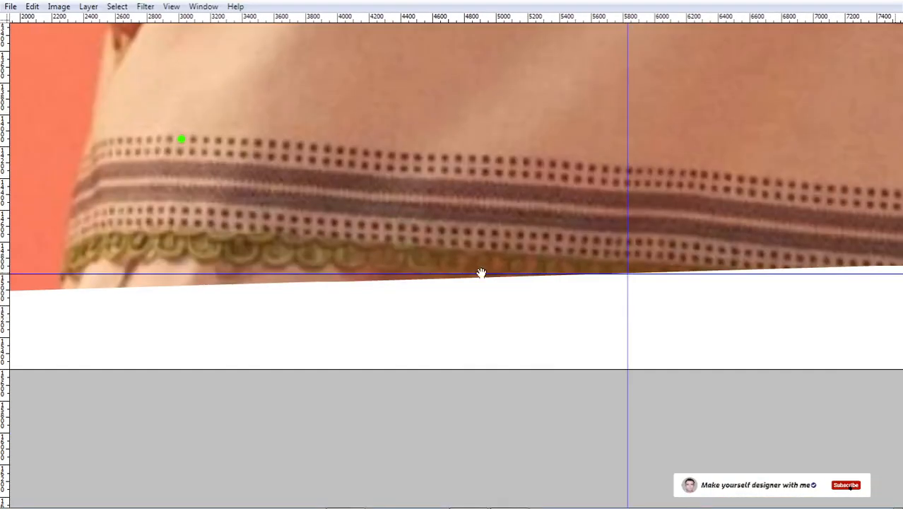
left_click_drag(306, 215, 378, 272)
left_click_drag(289, 223, 318, 247)
left_click_drag(419, 239, 544, 323)
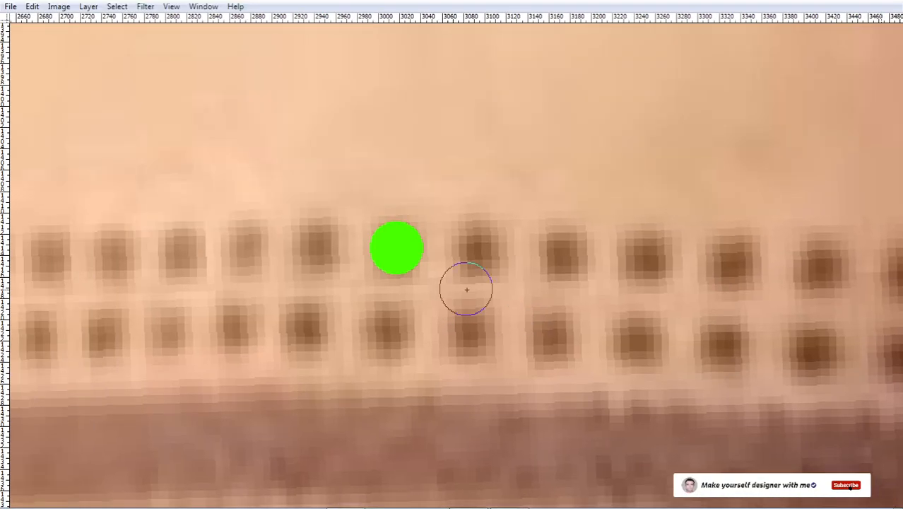
- Select the stamped dot and duplicate it about 80 px to the right, over the next dot in the upper row
key("Tab")
scroll(552, 227, "up", 2)
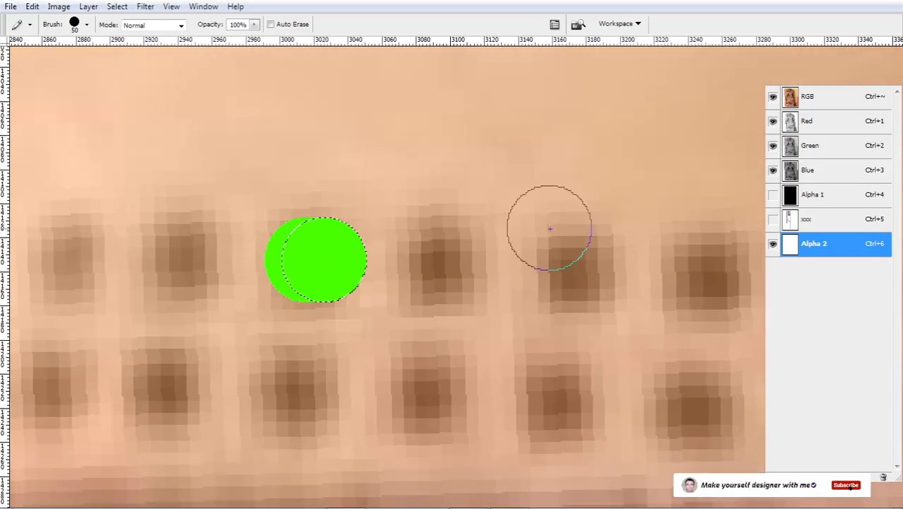
key("ctrl+shift+Right")
key("ctrl+shift+Right")
key("ctrl+shift+Right")
key("ctrl+shift+Right")
key("ctrl+shift+Right")
key("ctrl+shift+Right")
key("ctrl+shift+Right")
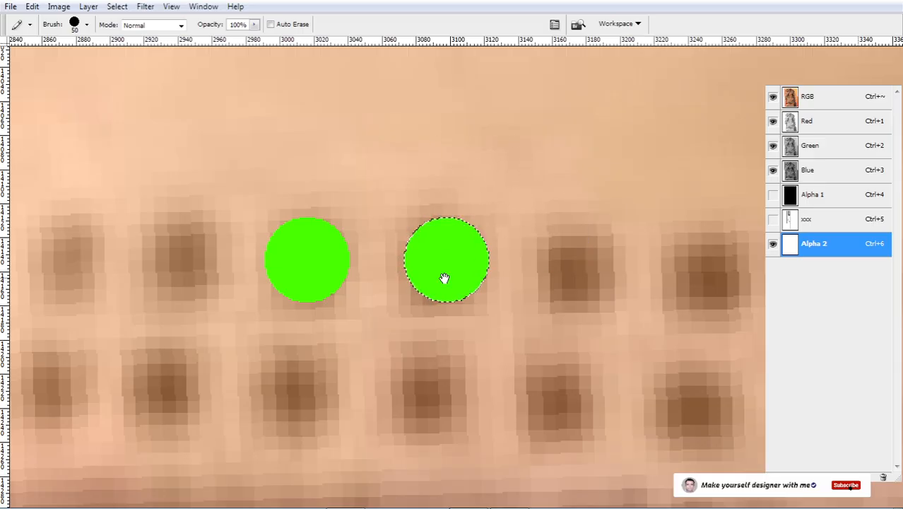
- Select both dots with the Magic Wand and duplicate them about 80 px below as a second row
scroll(446, 279, "down", 2)
left_click(462, 300, "alt")
scroll(436, 289, "up", 1)
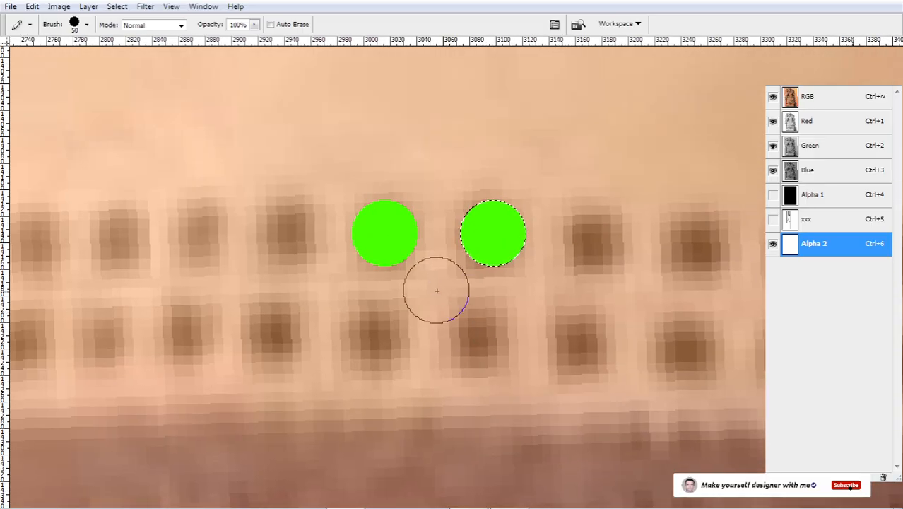
key("w")
scroll(421, 242, "down", 2)
left_click_drag(469, 204, 464, 285)
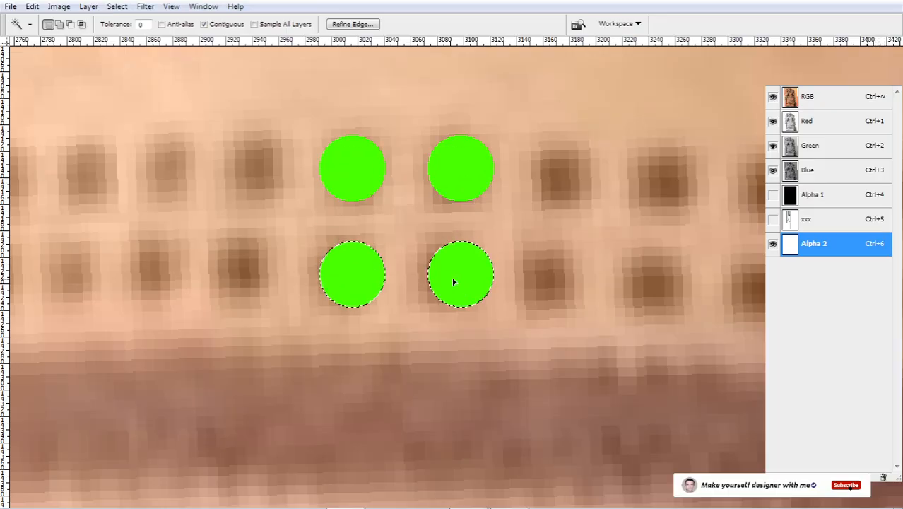
- Examine the stripes, lower dot rows and scalloped edge of the hem against the four placed dots
scroll(445, 273, "down", 3)
left_click_drag(467, 495, 485, 263)
scroll(485, 263, "down", 15)
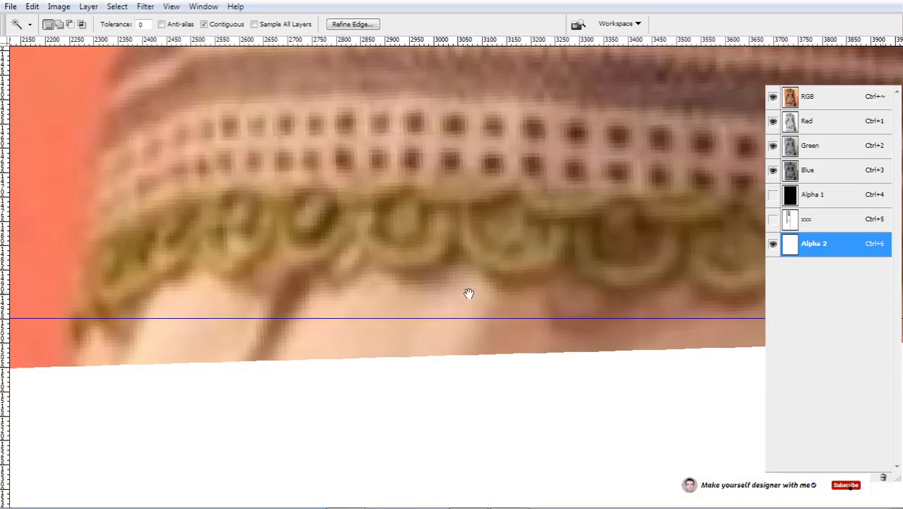
right_click(477, 236)
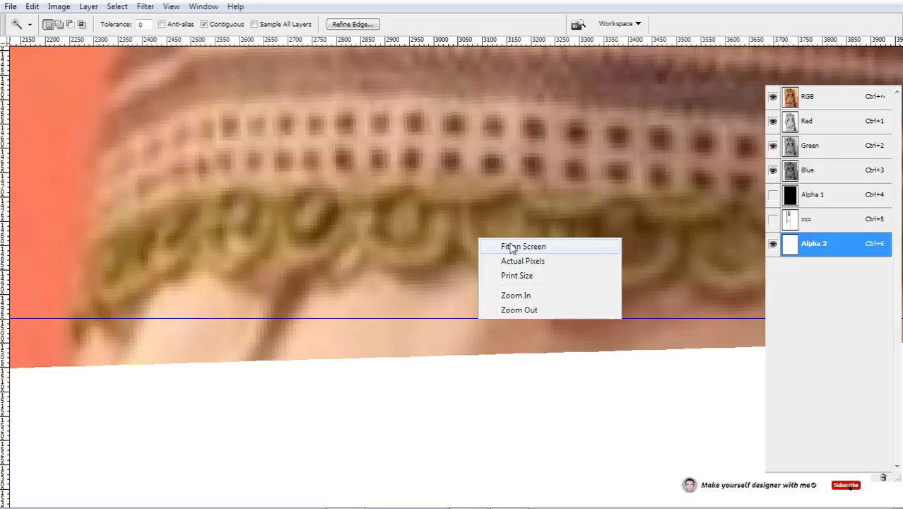
left_click(512, 247)
left_click_drag(439, 470, 419, 330)
scroll(338, 261, "up", 8)
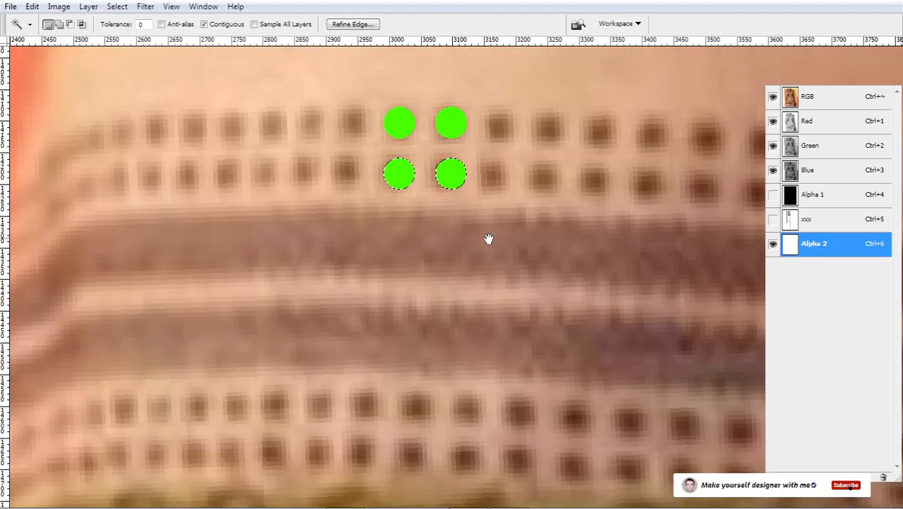
left_click_drag(489, 239, 438, 324)
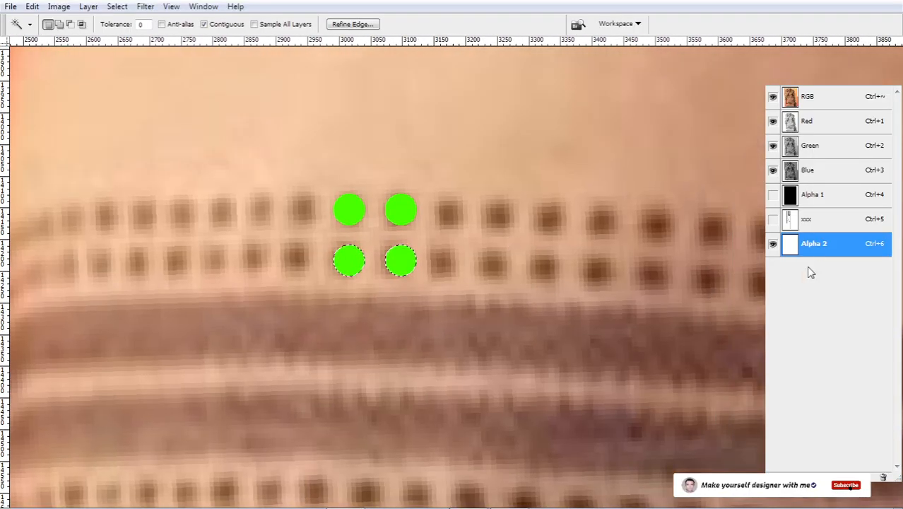
- Clear the lower pair of dots from Alpha 2
key("Delete")
left_click_drag(365, 222, 420, 250)
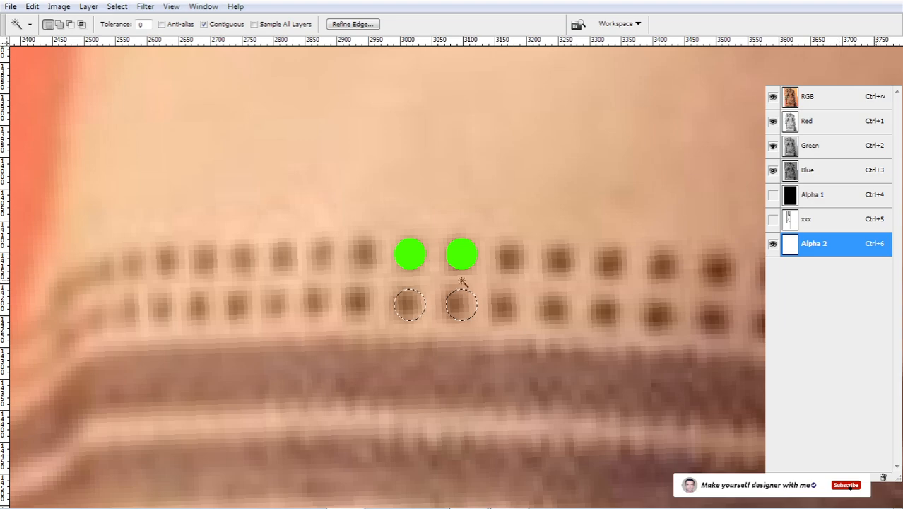
scroll(461, 287, "down", 4)
key("Tab")
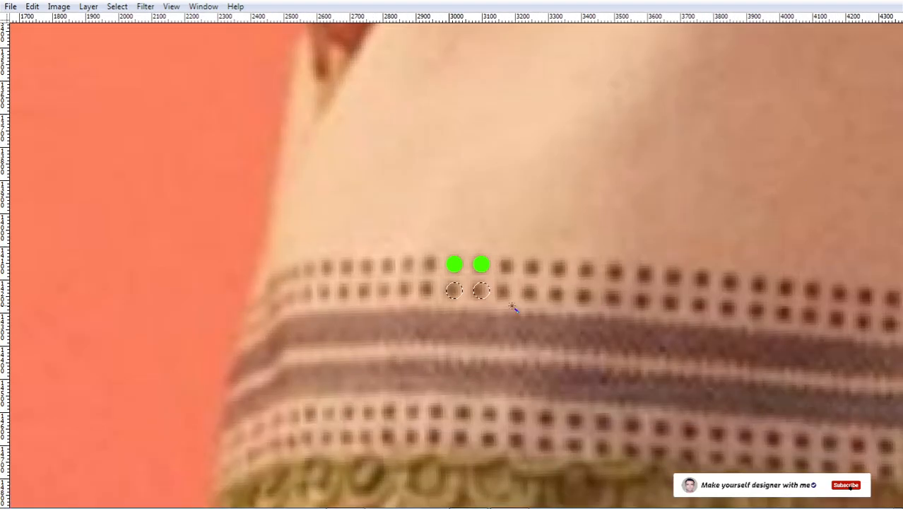
left_click_drag(457, 316, 417, 358)
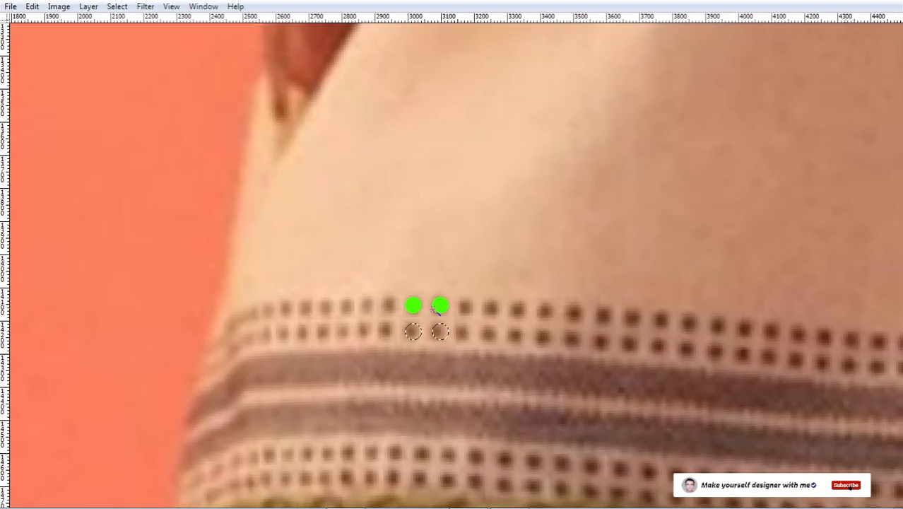
- Marquee one repeat from the first dot to the second, aligning its left edge with the first dot's left edge
scroll(408, 301, "up", 3)
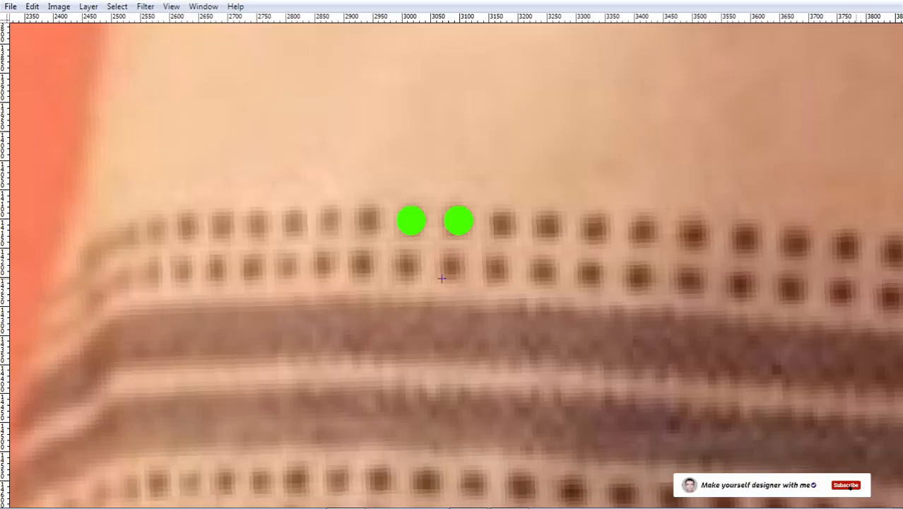
scroll(459, 247, "up", 3)
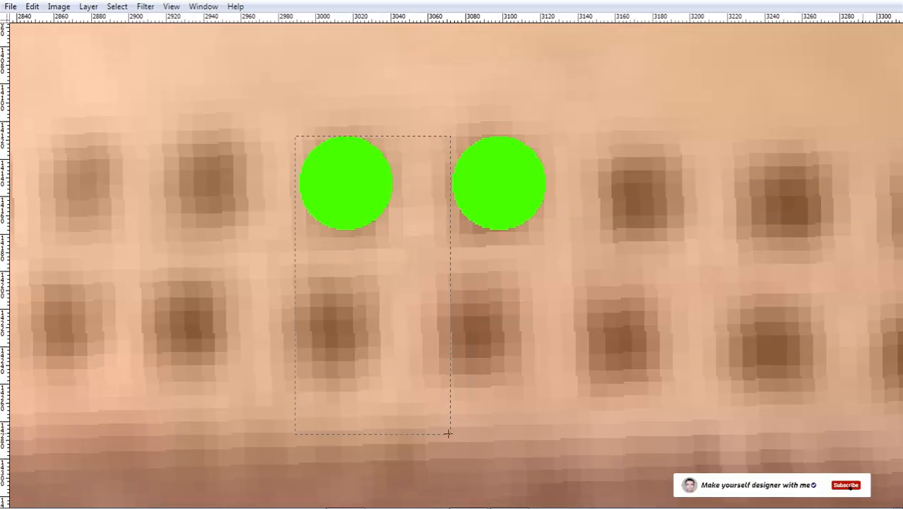
scroll(410, 156, "up", 2)
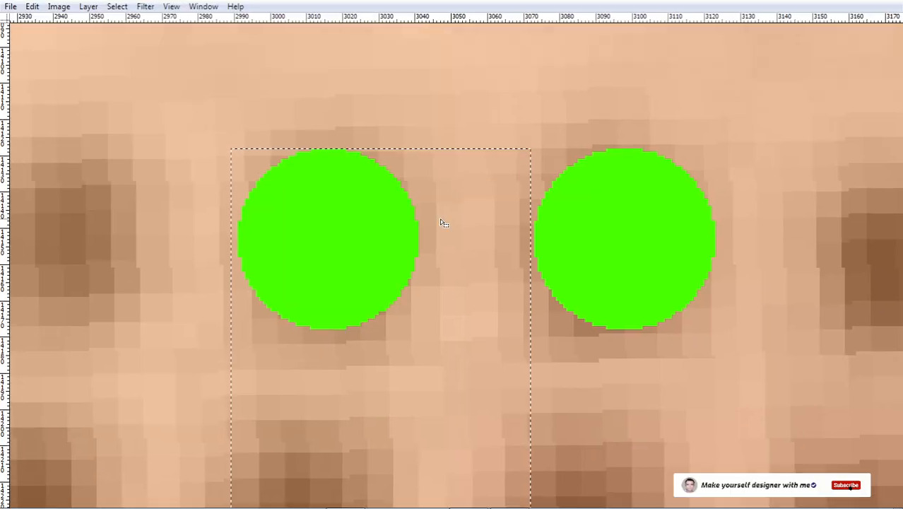
key("Right")
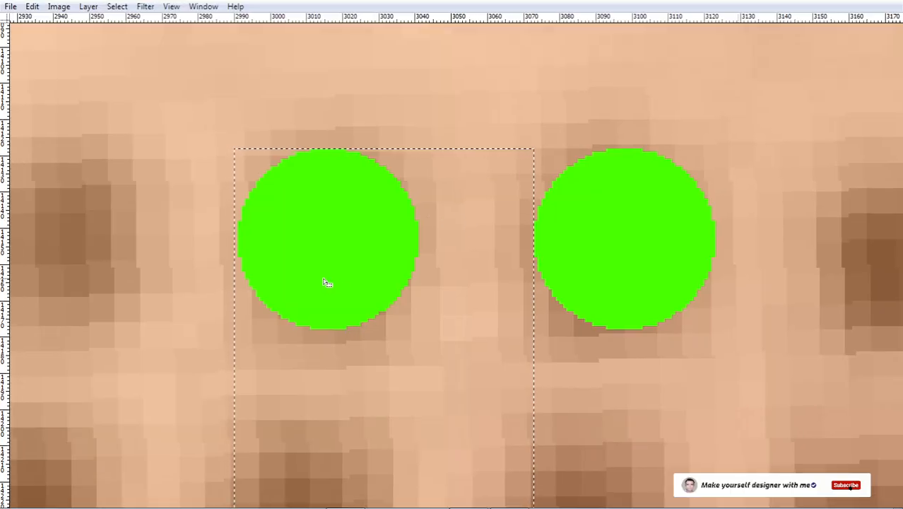
key("Right")
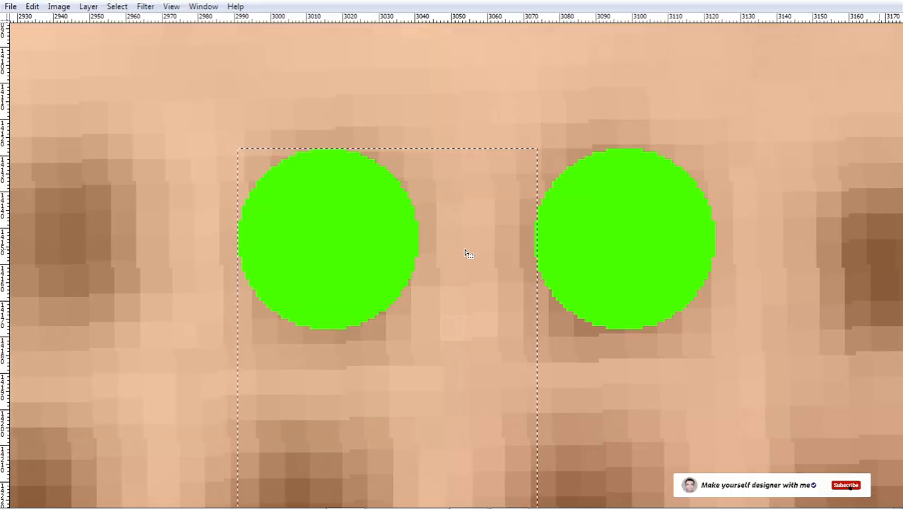
- Transform the selection so its right edge meets the second dot's left edge, making the repeat about 82 px wide
scroll(449, 246, "up", 1)
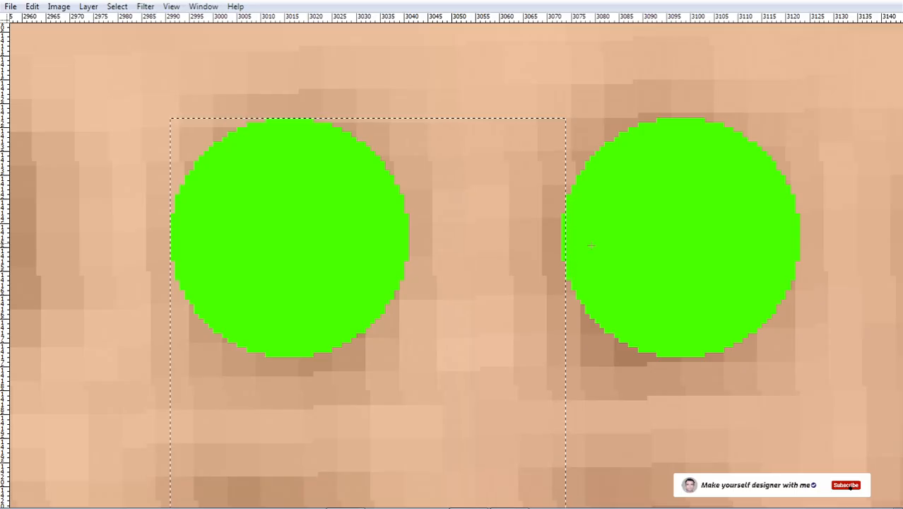
key("ctrl+t")
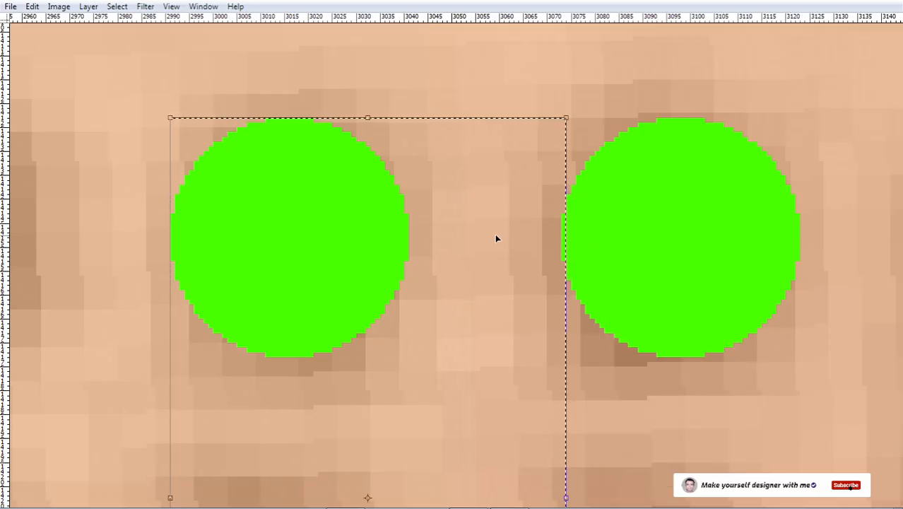
scroll(498, 248, "up", 1)
scroll(557, 282, "up", 1)
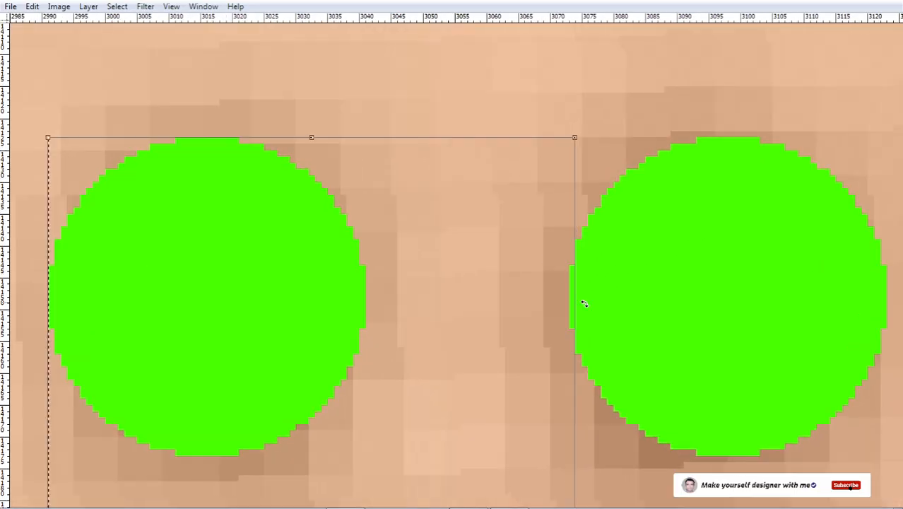
left_click_drag(578, 298, 571, 303)
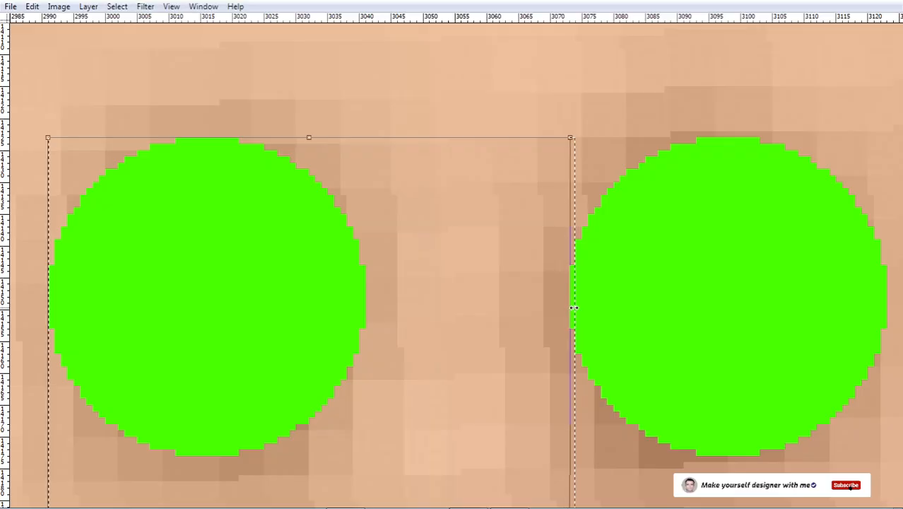
key("Return")
- Extend the selection downward past the hem's scalloped edge, to about 720 px tall
key("space")
right_click(490, 240)
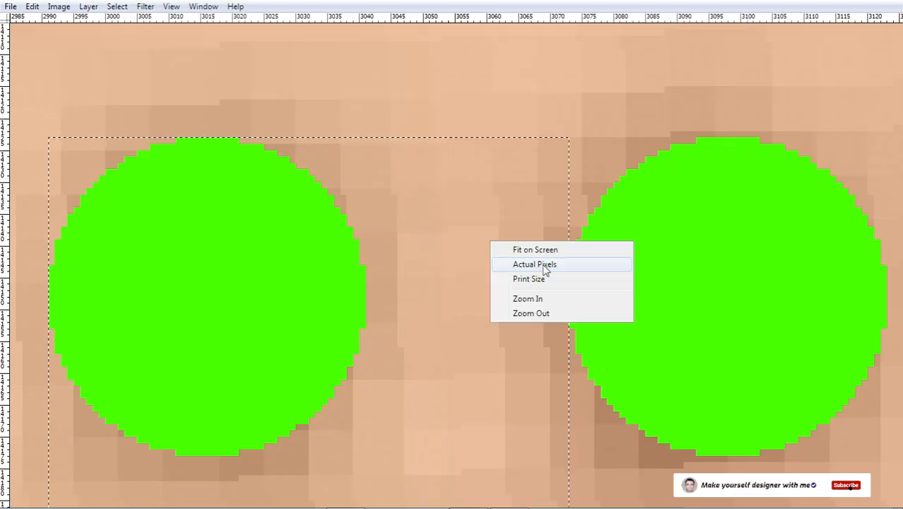
left_click(543, 264)
key("space")
left_click_drag(489, 375, 480, 249)
scroll(452, 248, "down", 2)
scroll(452, 246, "up", 6)
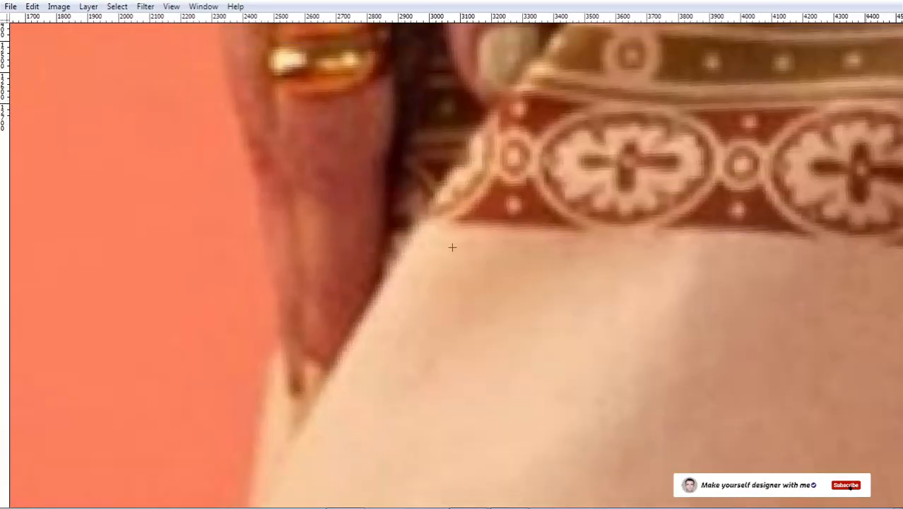
scroll(445, 239, "down", 1)
key("ctrl+0")
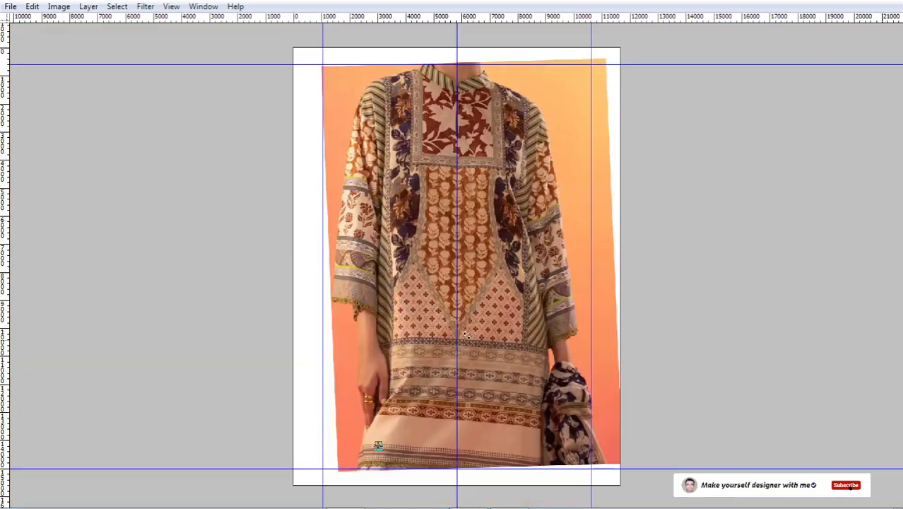
scroll(386, 431, "up", 5)
left_click_drag(468, 242, 487, 232)
left_click_drag(435, 157, 451, 395)
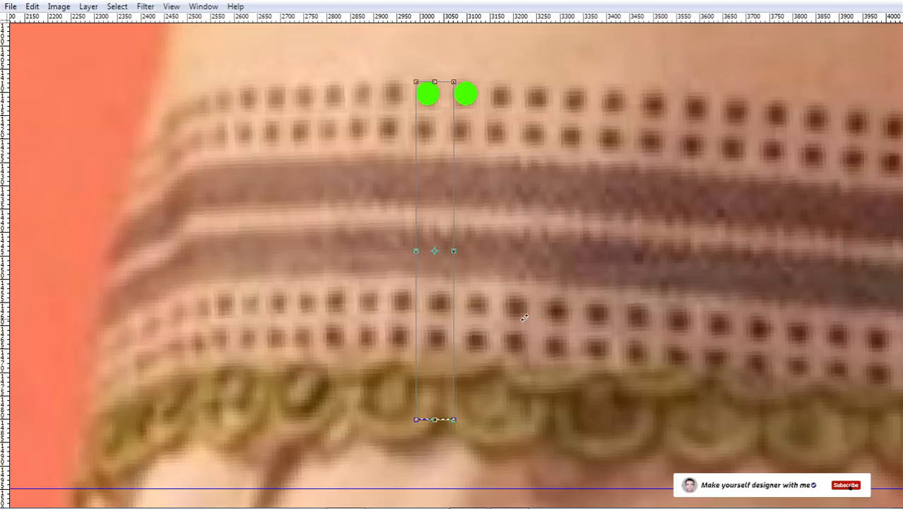
key("Return")
- Define the selected one-dot strip as a pattern under the default name
key("alt+e")
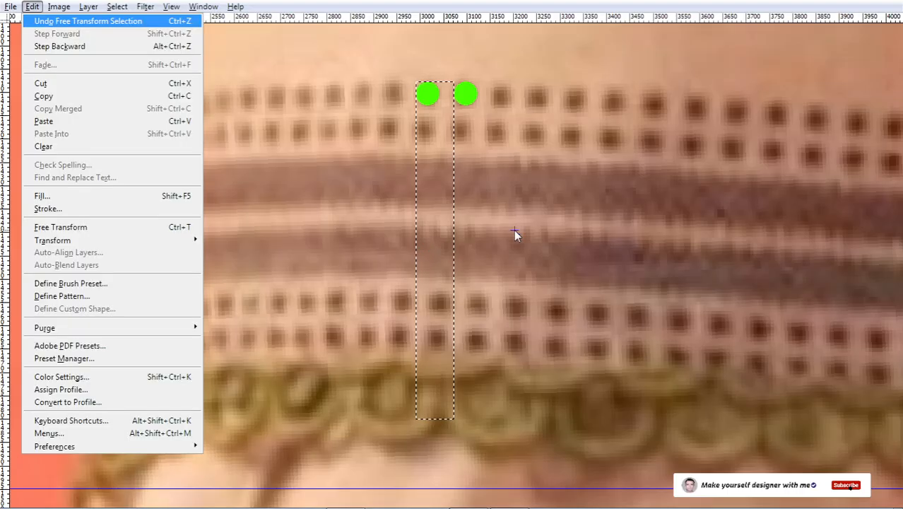
key("q")
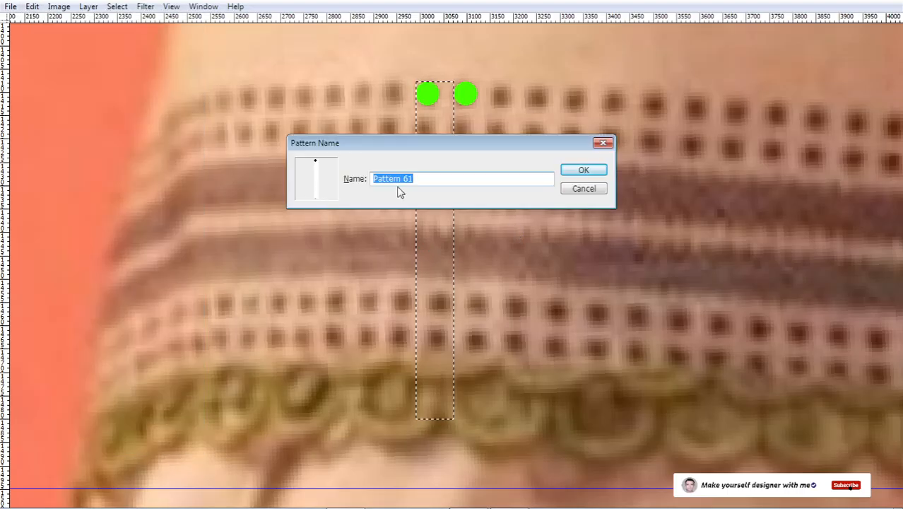
left_click(583, 171)
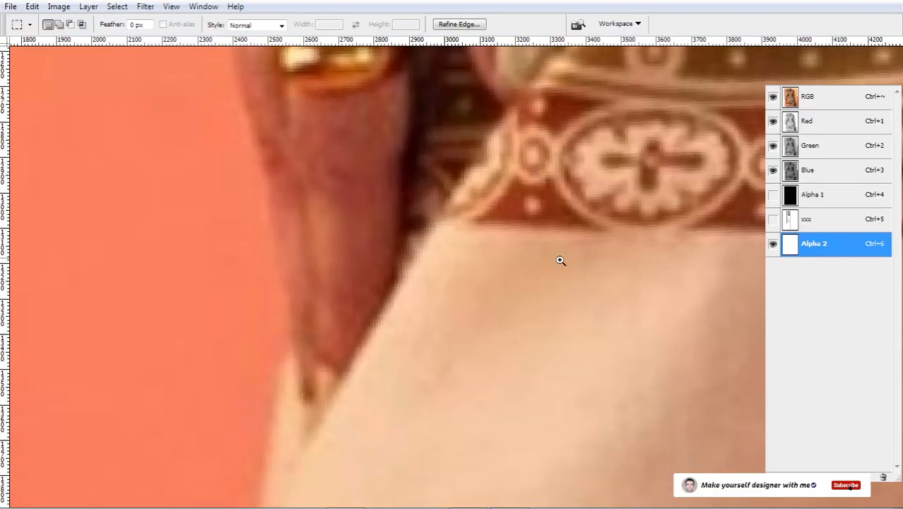
- Clear the two original sample dots from Alpha 2
key("ctrl+0")
left_click(369, 397)
left_click_drag(565, 365, 481, 176)
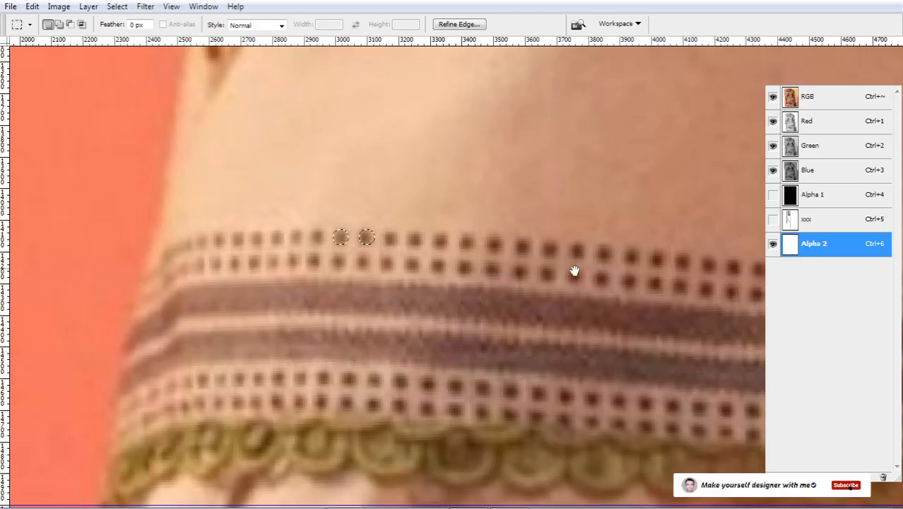
right_click(504, 244)
left_click(553, 269)
left_click_drag(492, 378, 470, 248)
right_click(466, 245)
left_click(486, 254)
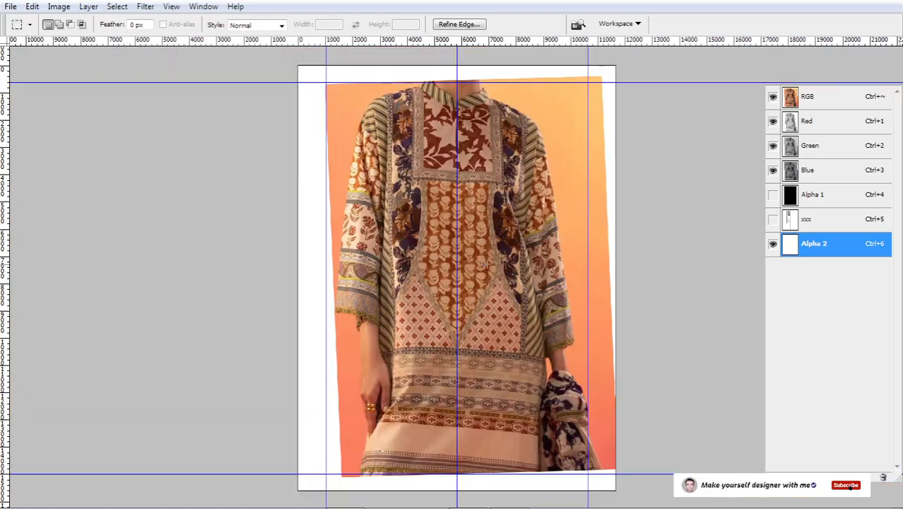
- Select the full-width lower part of the canvas around the hem and fill it with the new dot pattern
key("Tab")
scroll(371, 335, "down", 5)
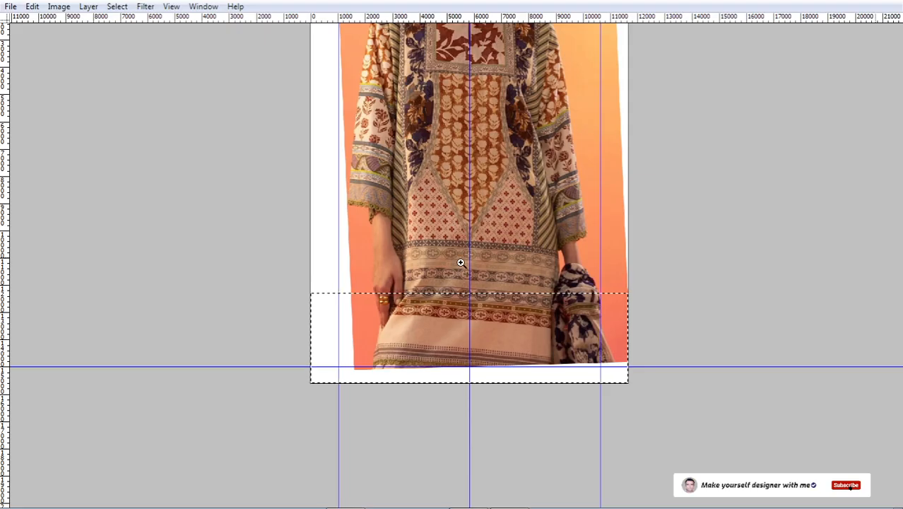
left_click_drag(459, 262, 350, 424)
left_click_drag(510, 198, 397, 263)
key("shift+F5")
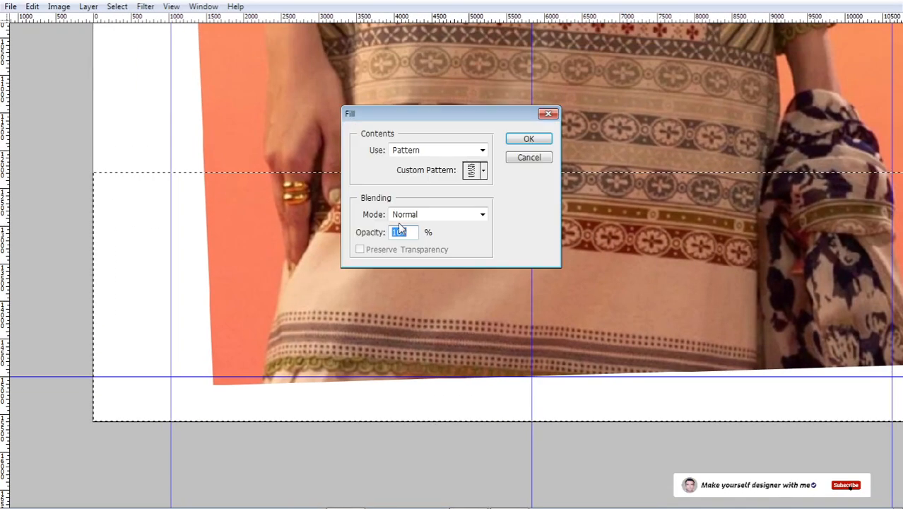
left_click(484, 171)
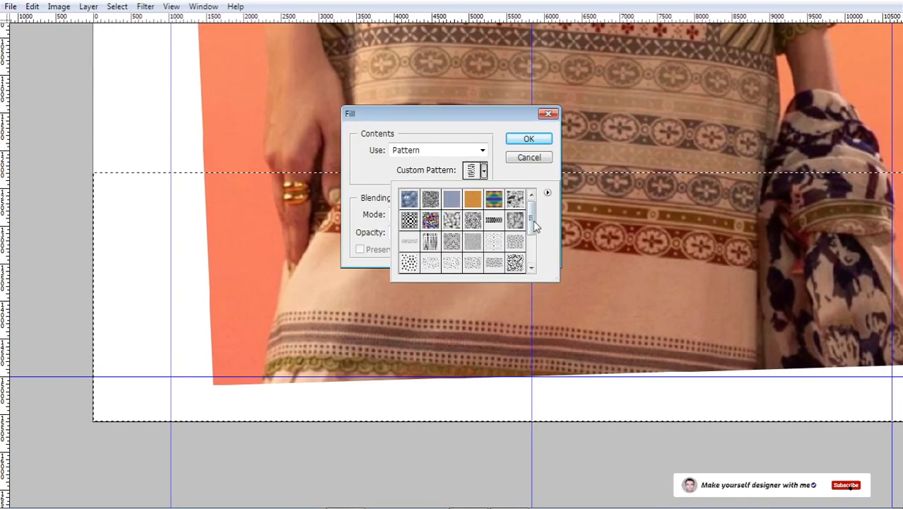
left_click_drag(533, 221, 535, 275)
left_click(449, 271)
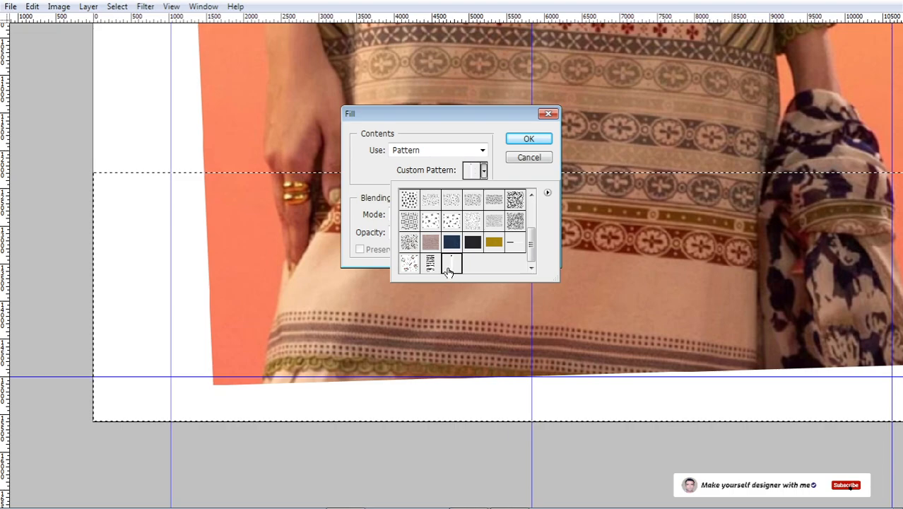
left_click(544, 140)
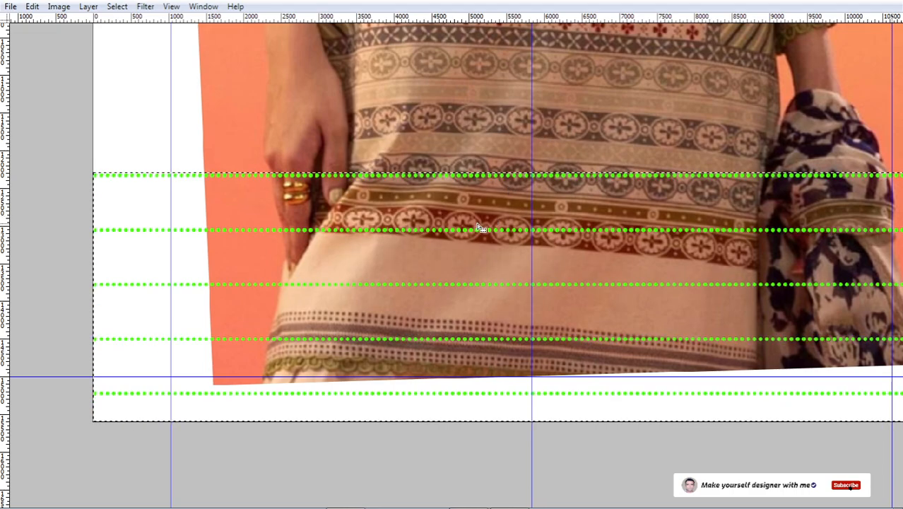
- Clear the four lower rows of pattern dots, leaving only the uppermost row, and drop the selection
scroll(485, 222, "down", 5)
left_click_drag(480, 225, 460, 228)
key("ctrl+d")
key("Tab")
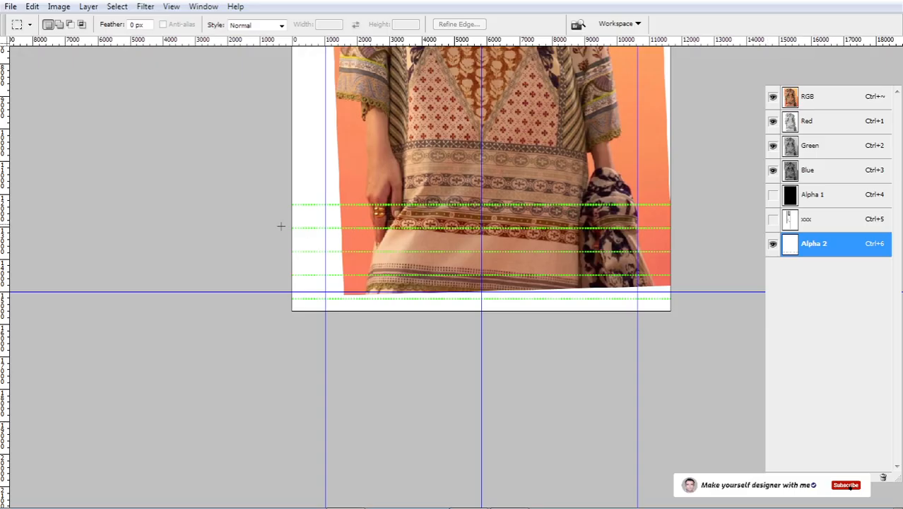
left_click_drag(603, 353, 752, 375)
key("Delete")
key("ctrl+d")
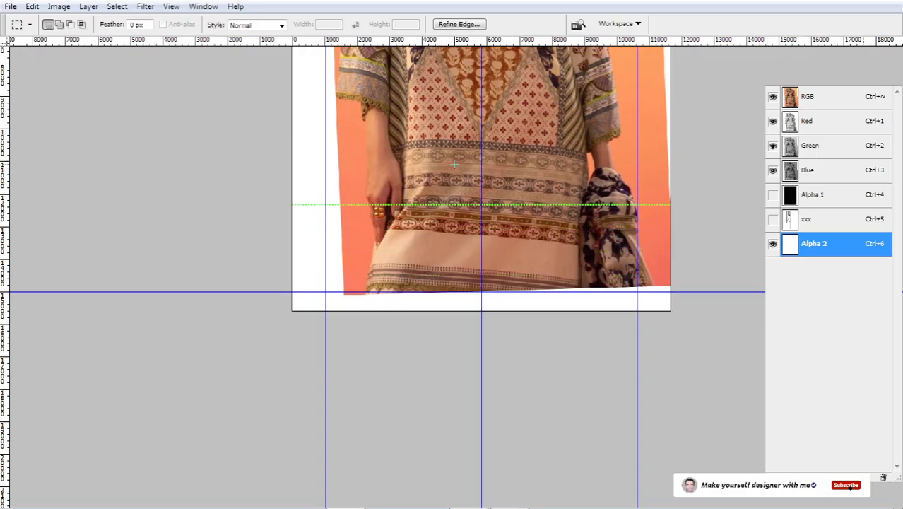
- Move the remaining dot row down about 1800 px to the upper edge of the hem's dotted border
scroll(424, 226, "up", 5)
key("Tab")
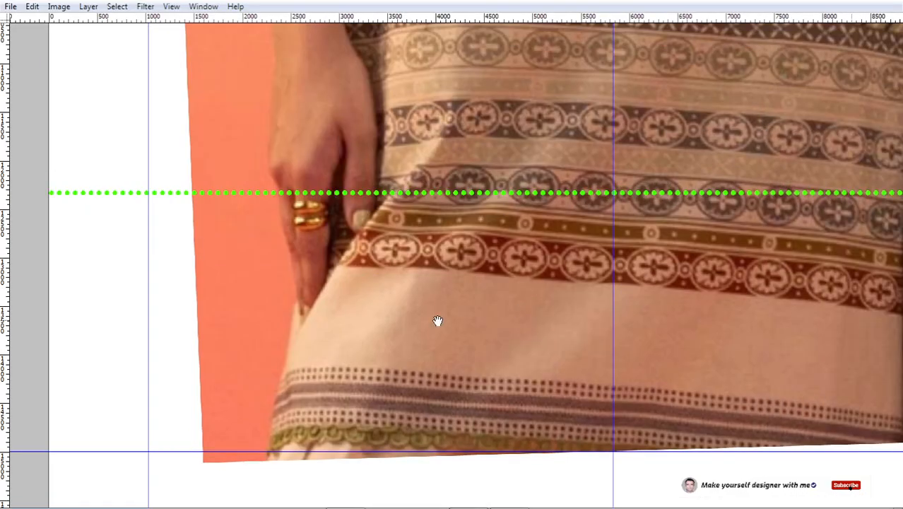
left_click_drag(438, 321, 471, 223)
left_click_drag(546, 94, 548, 289)
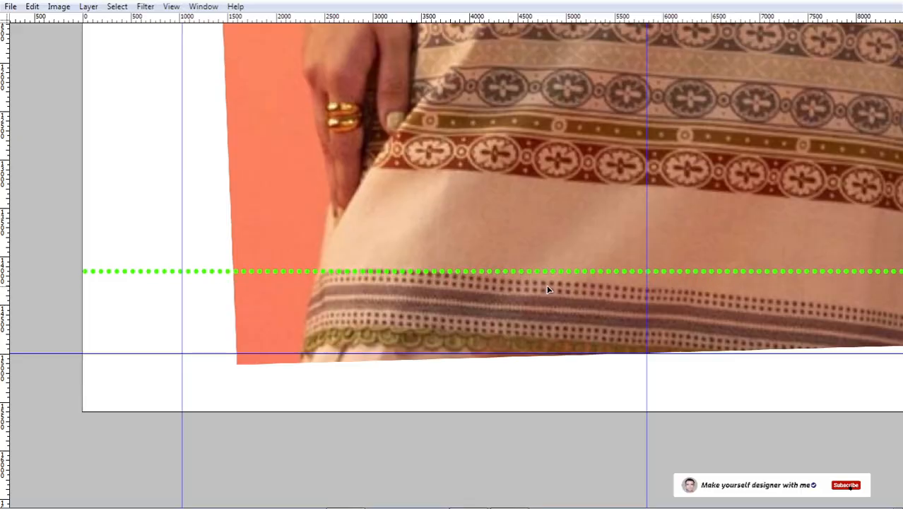
scroll(424, 249, "up", 8)
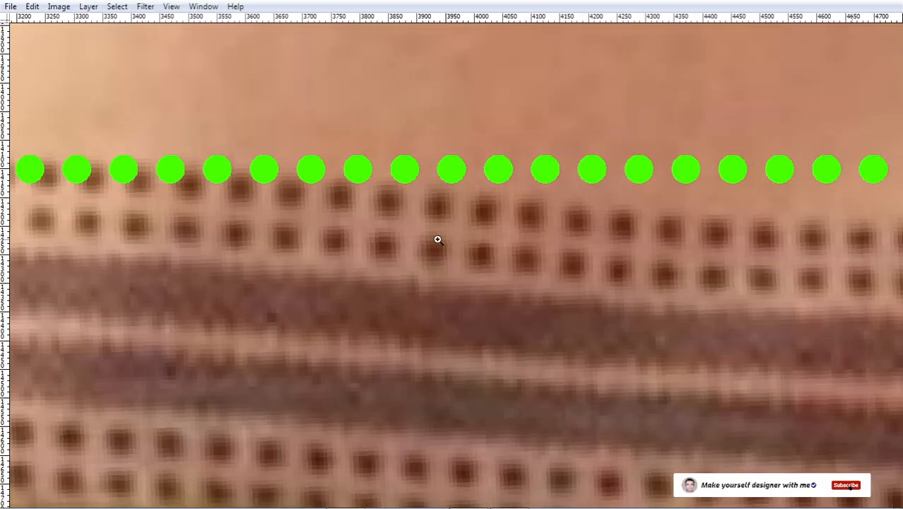
right_click(437, 239)
left_click(515, 278)
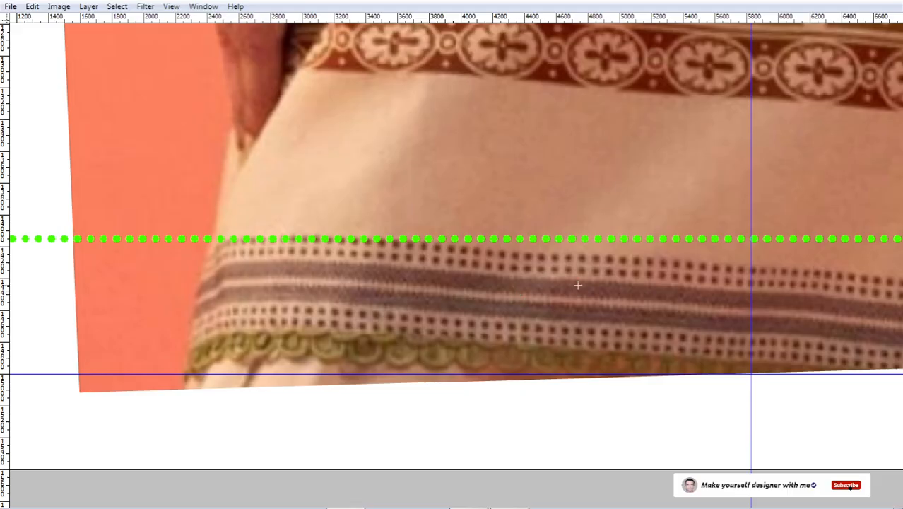
- Nudge the dot row sideways until one dot is centred on the vertical guide beside the photo's outer edge
scroll(261, 301, "left", 5)
scroll(262, 301, "up", 1)
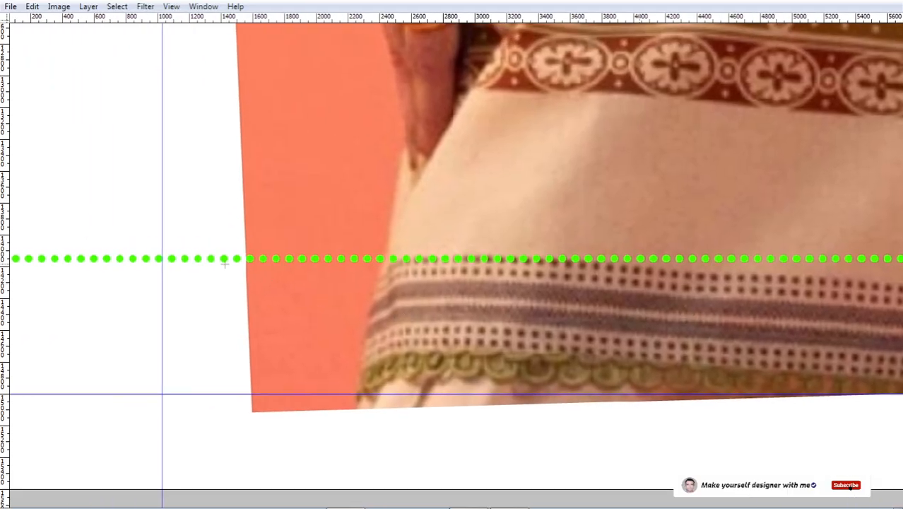
scroll(276, 232, "up", 12)
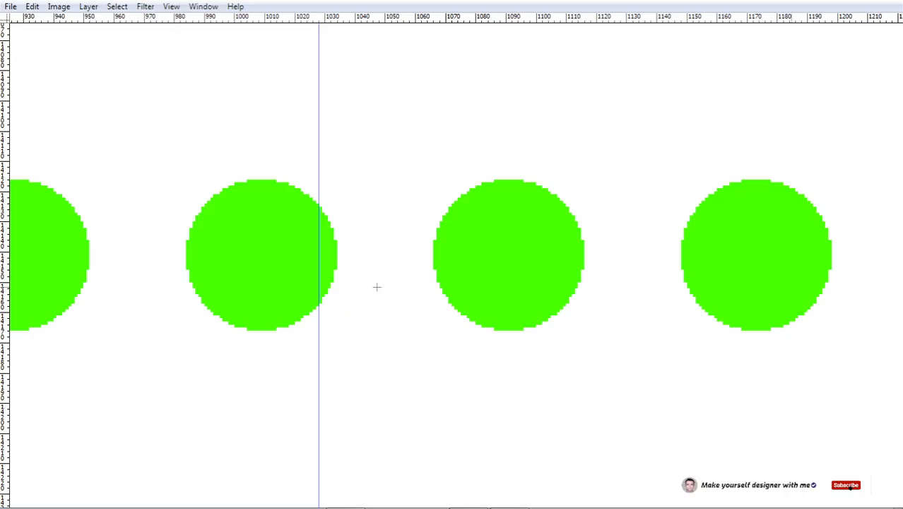
key("Left")
key("shift+Left")
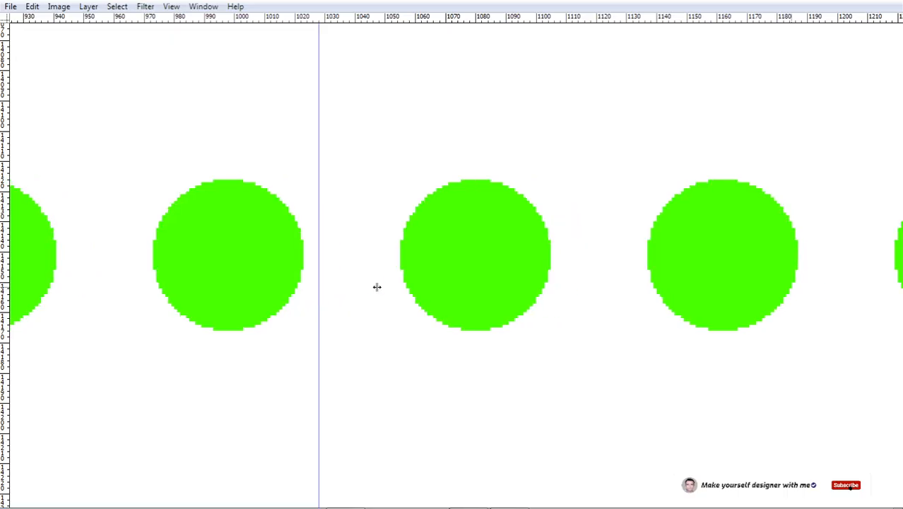
key("Left")
key("Left")
key("Left")
key("shift+Left")
key("shift+Left")
key("shift+Left")
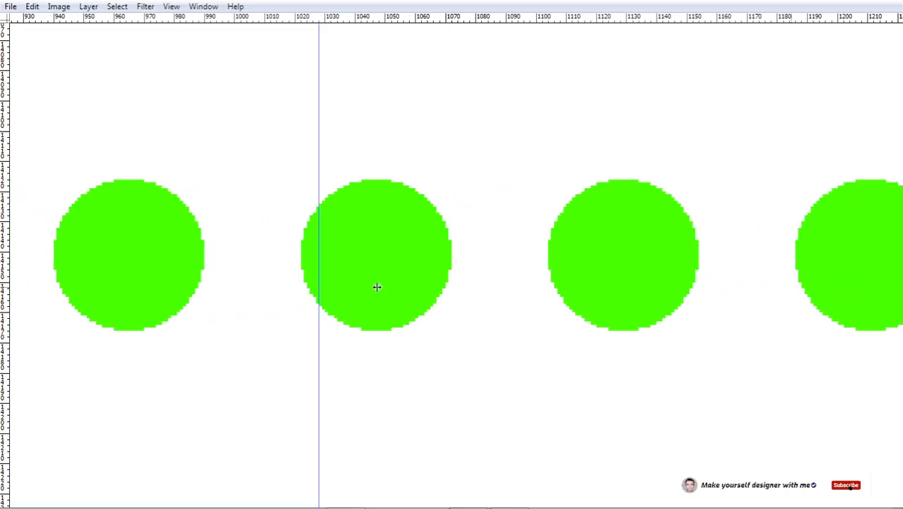
key("shift+Left")
key("Left")
key("Left")
key("Left")
key("Left")
key("Left")
key("Left")
key("Left")
key("Left")
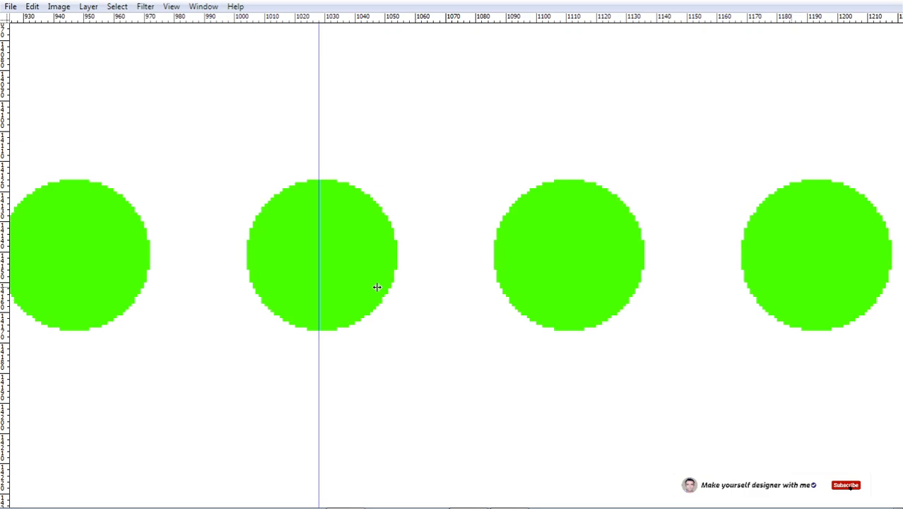
key("Left")
key("ctrl+minus")
key("ctrl+minus")
key("ctrl+minus")
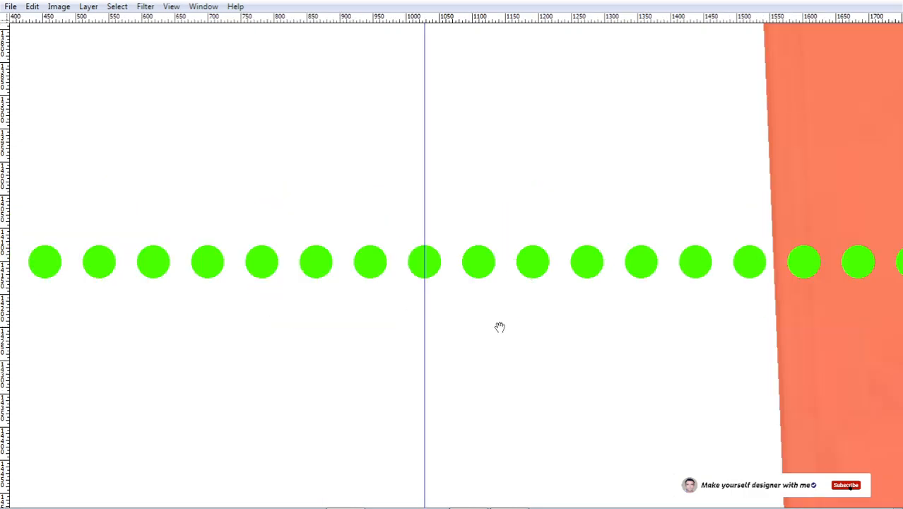
- Examine the dot row along the hem border and compare its dots with the kurta's vertical centre guide
left_click(596, 240, "alt")
left_click(625, 291, "alt")
left_click(656, 312, "alt")
left_click_drag(651, 325, 248, 266)
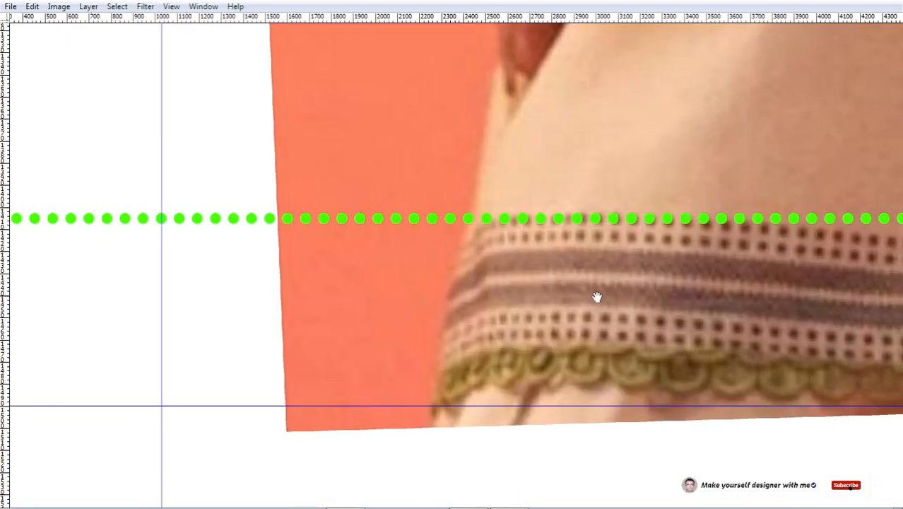
left_click_drag(597, 297, 83, 262)
left_click_drag(657, 256, 591, 254)
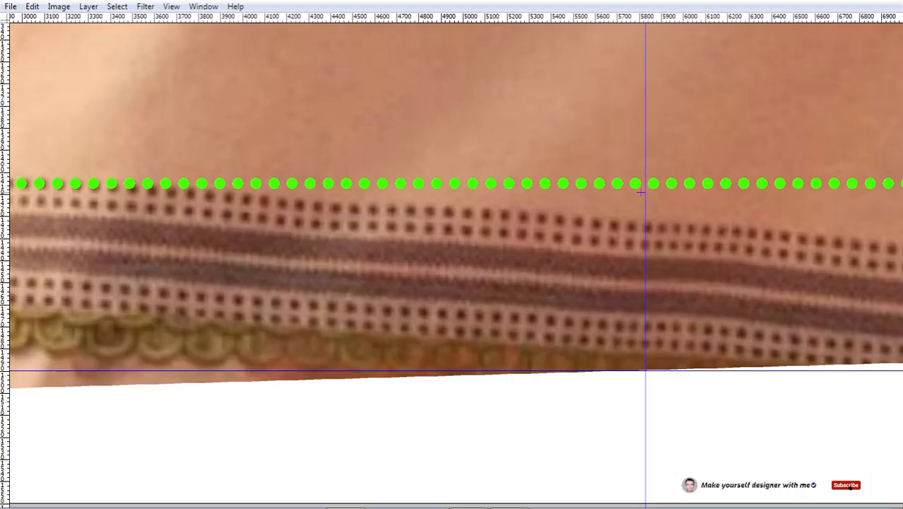
left_click_drag(617, 157, 655, 263)
left_click_drag(493, 177, 514, 250)
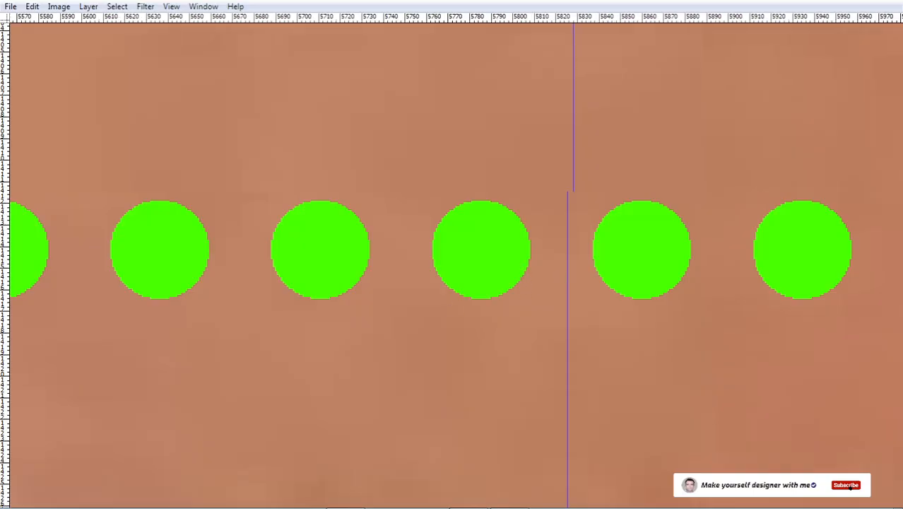
left_click(516, 262)
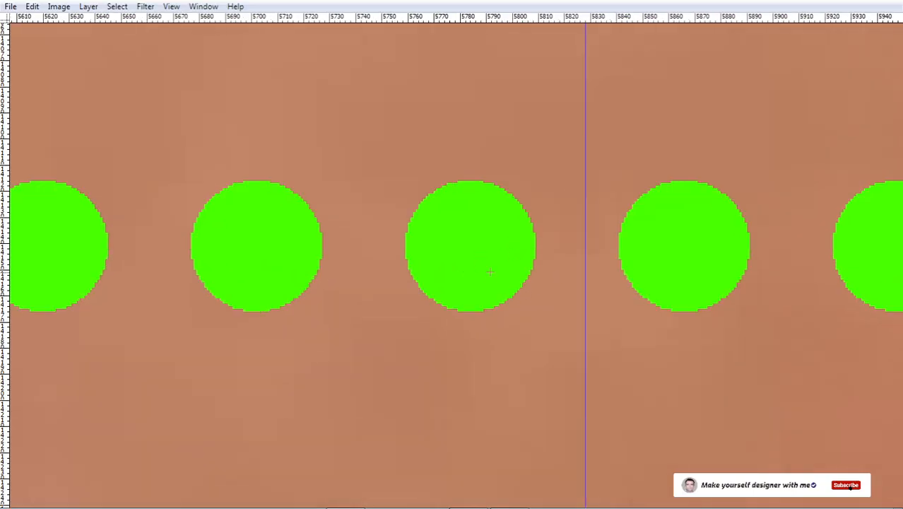
right_click(499, 268)
left_click(541, 276)
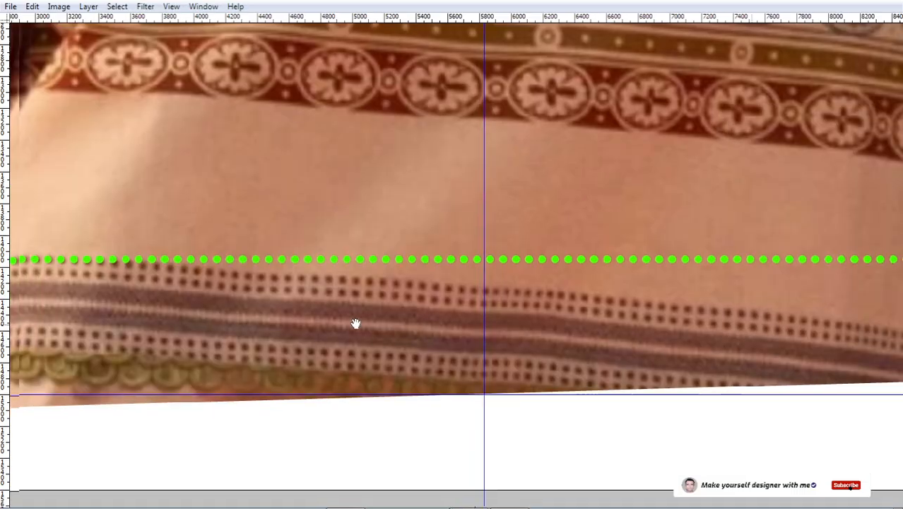
key("ctrl+minus")
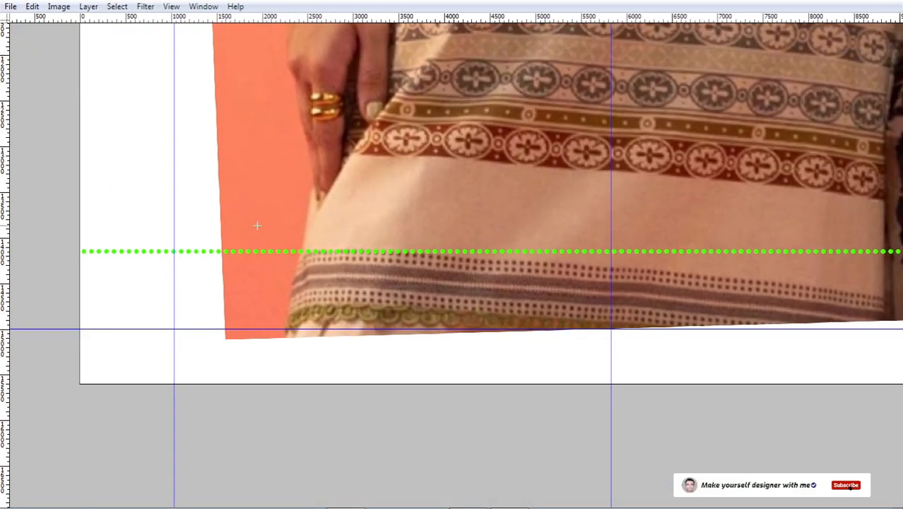
left_click_drag(613, 286, 312, 278)
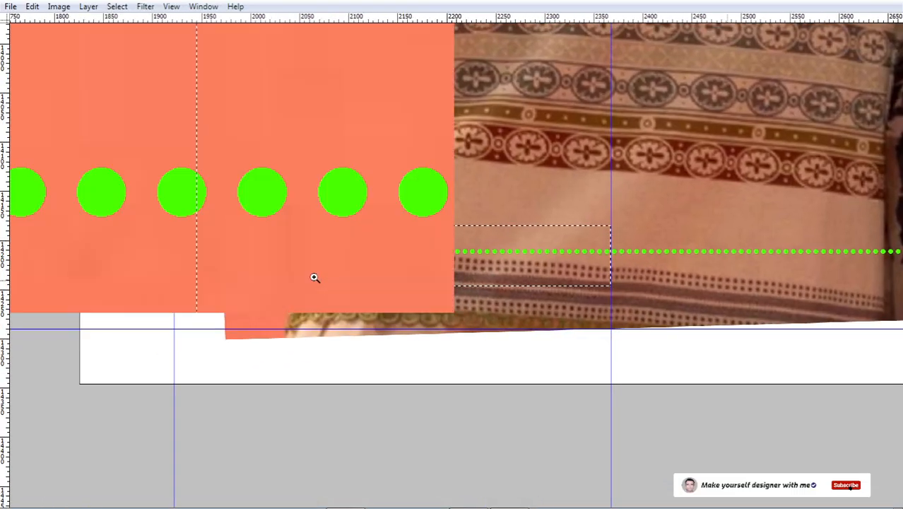
scroll(323, 282, "down", 3)
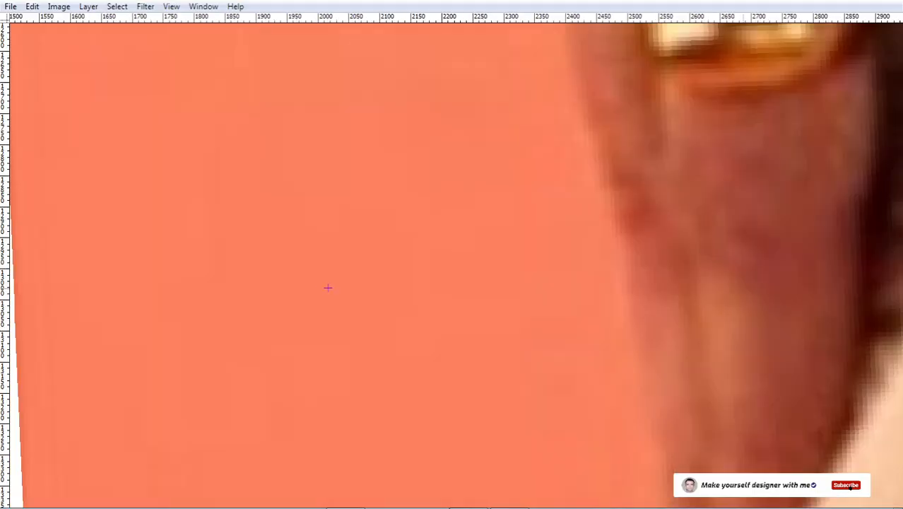
left_click_drag(658, 485, 516, 252)
right_click(525, 238)
left_click(586, 279)
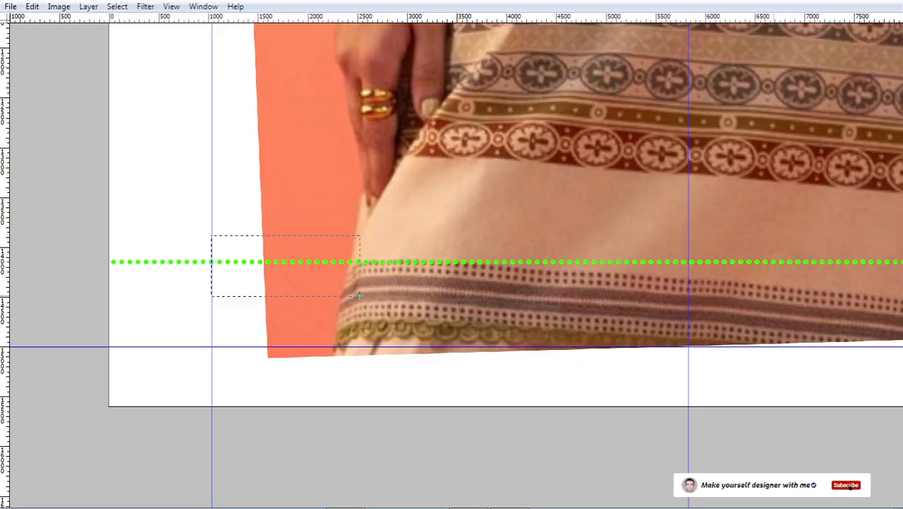
- Select the stretch of the dot row between the outer vertical guide and the centre guide
left_click_drag(697, 289, 689, 283)
key("z")
left_click(687, 281)
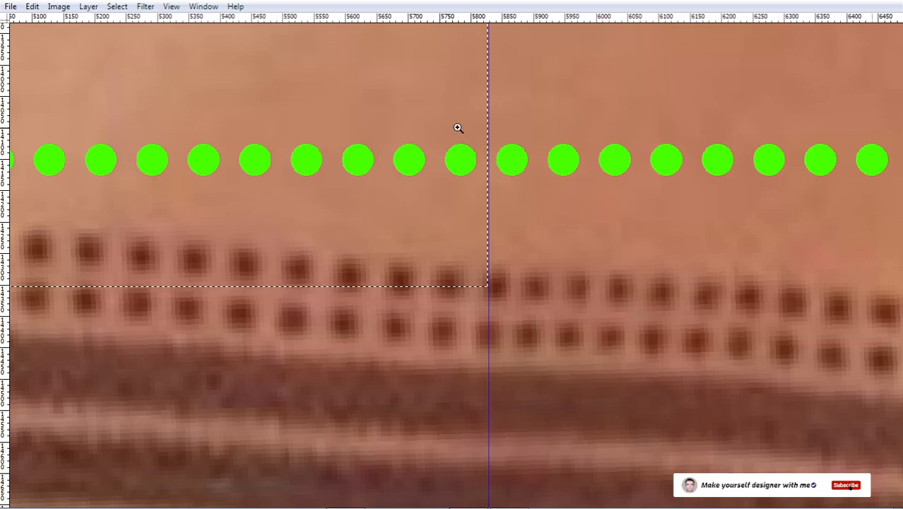
left_click_drag(458, 128, 540, 251)
left_click_drag(492, 176, 501, 273)
scroll(438, 229, "up", 3)
left_click_drag(357, 272, 498, 277)
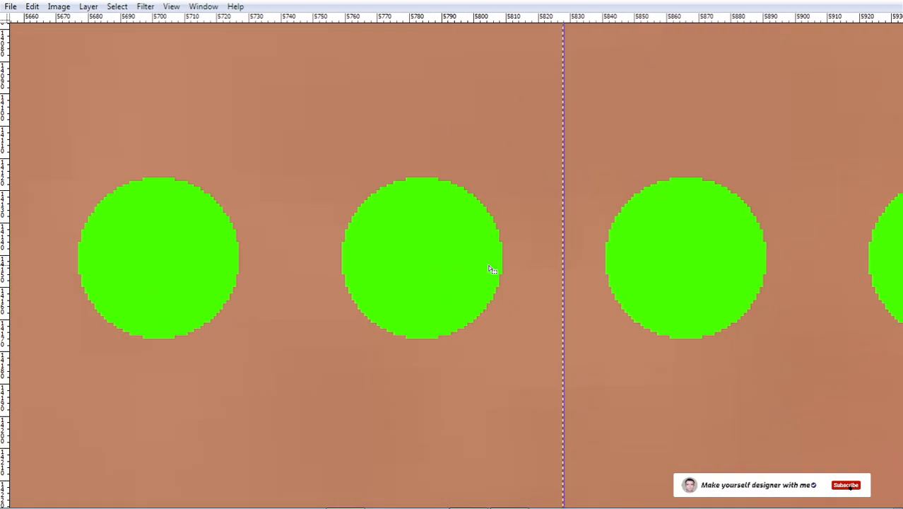
right_click(486, 240)
left_click(571, 323)
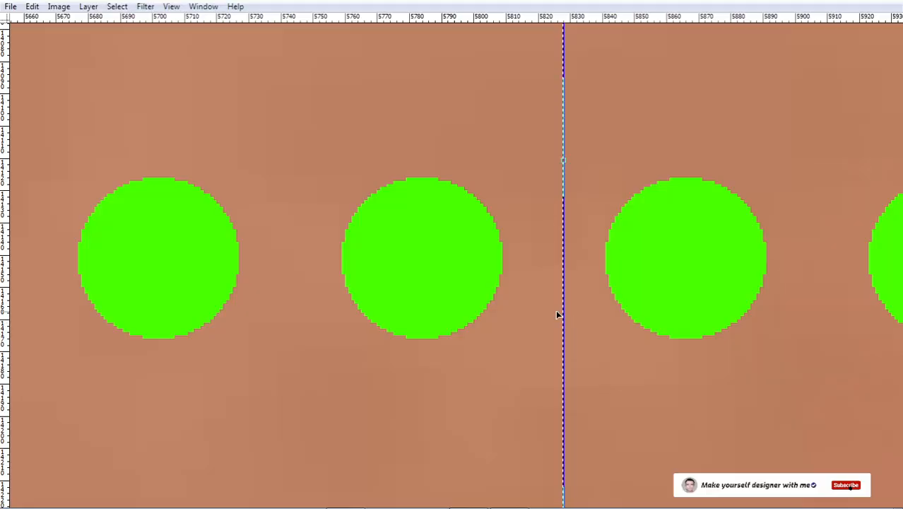
key("Tab")
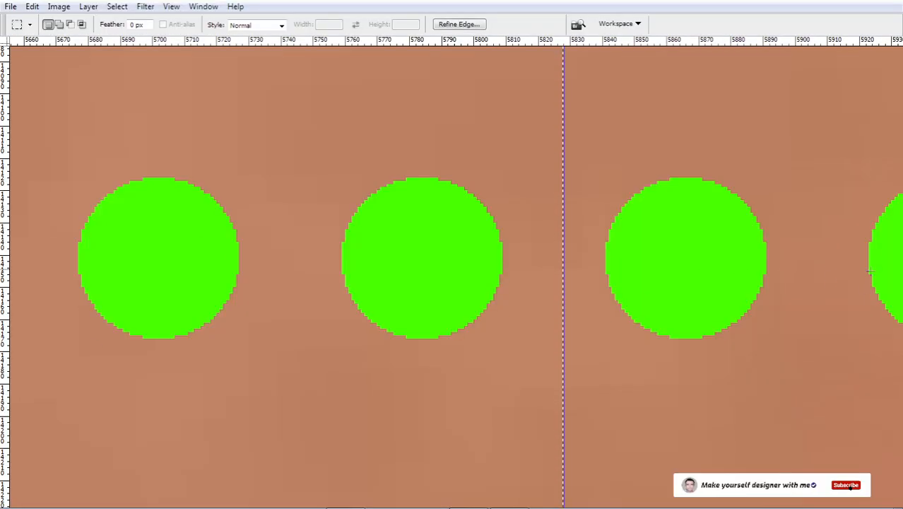
key("Tab")
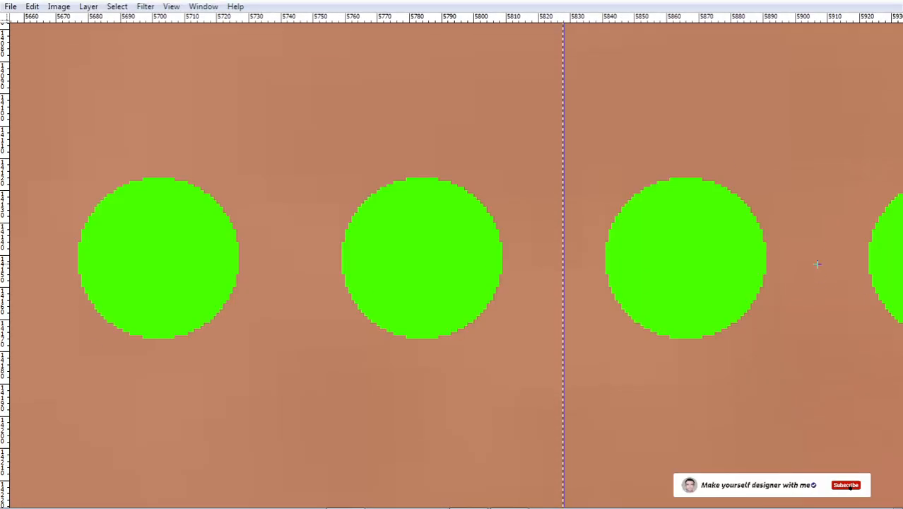
- Duplicate channel Alpha 2 as Alpha 2 copy and return to channel Alpha 2
key("Tab")
right_click(831, 253)
left_click(829, 262)
key("Return")
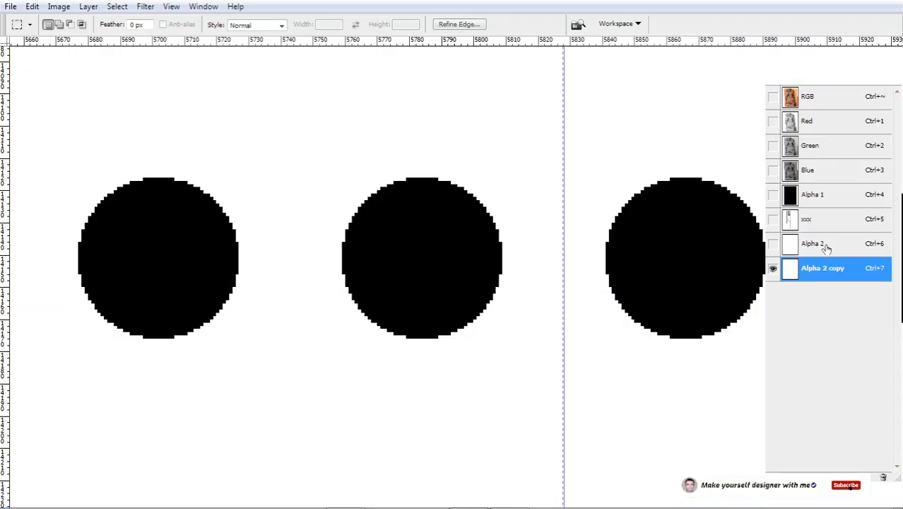
left_click(830, 250)
key("Tab")
- Pull the selection's inner edge back to the centre of the last dot before the centre guide and stretch the selected dots to that guide
left_click_drag(506, 258, 506, 297)
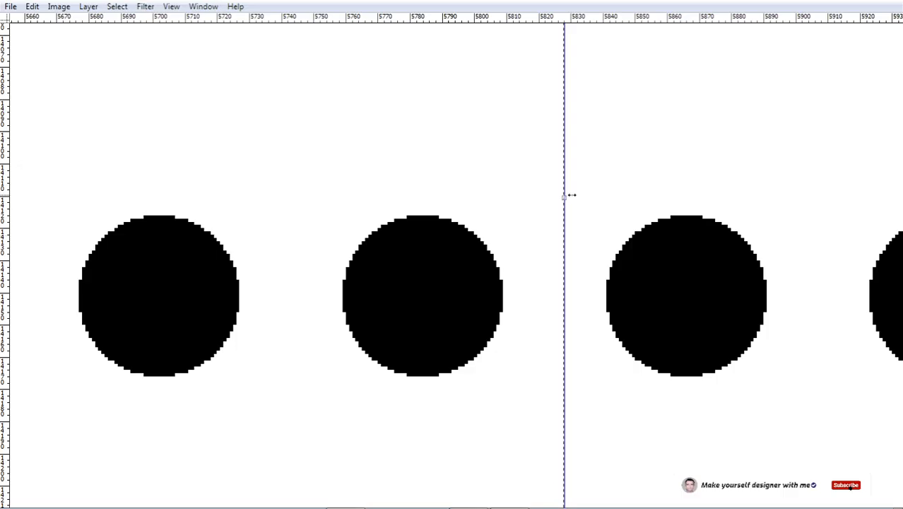
left_click_drag(566, 195, 423, 239)
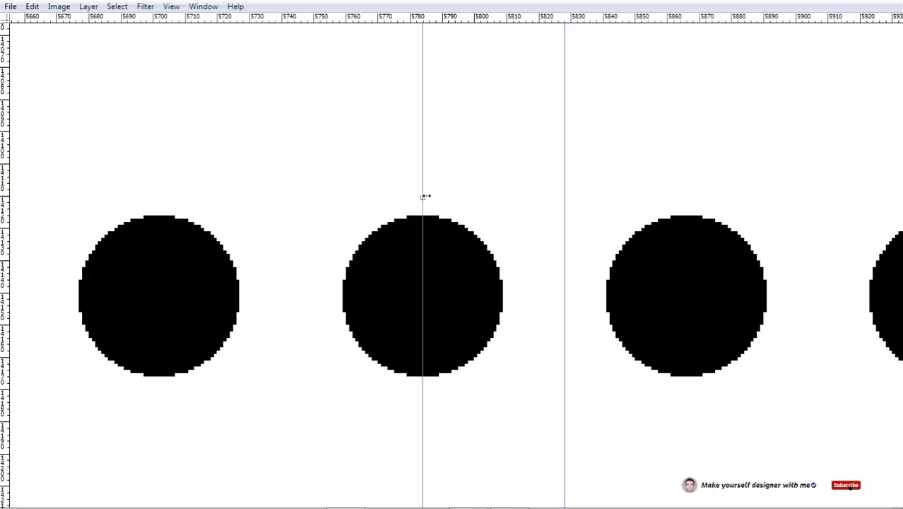
left_click_drag(424, 196, 565, 210)
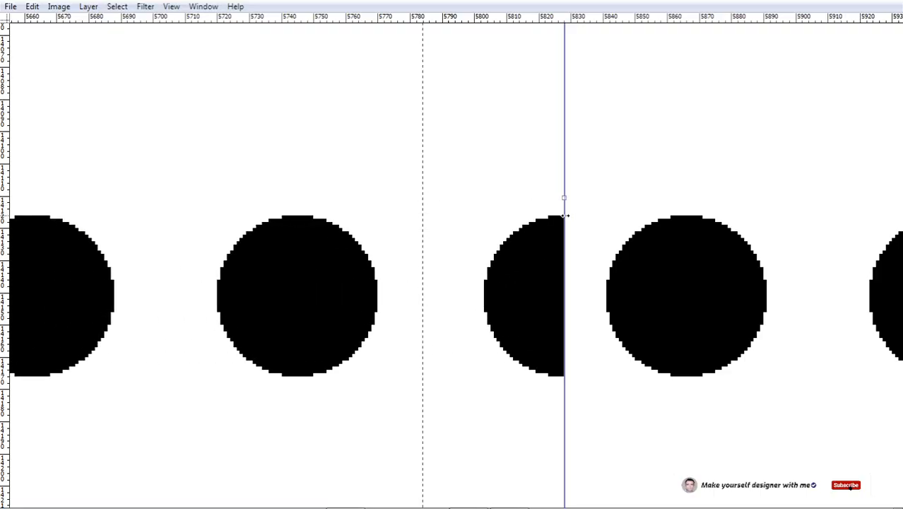
right_click(506, 222)
left_click(570, 267)
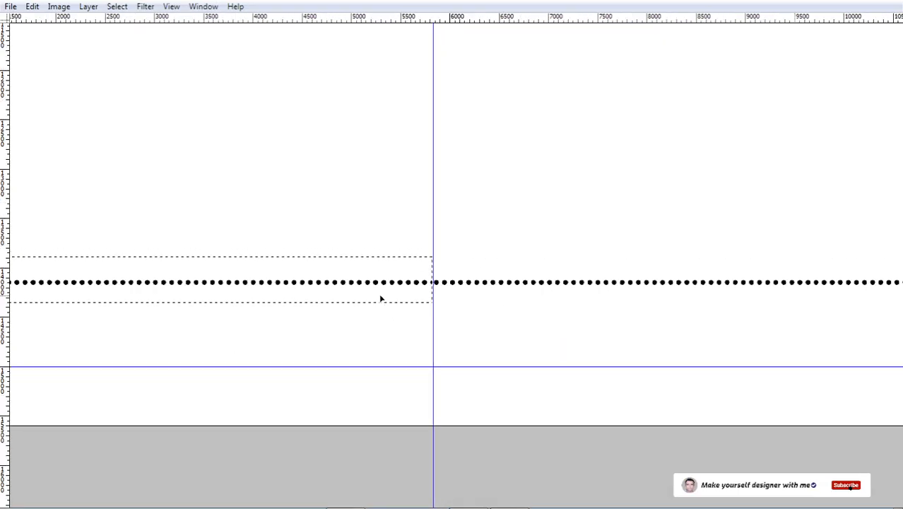
- Keep only the fitted half row in Alpha 2 and place a copy of it on the other side of the centre guide
scroll(380, 298, "down", 2)
left_click_drag(240, 290, 453, 295)
key("Tab")
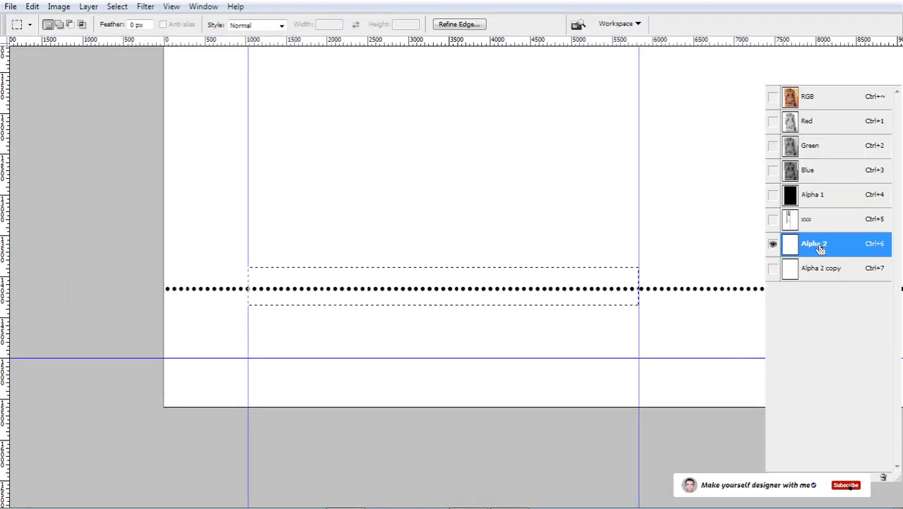
key("Tab")
left_click_drag(325, 282, 668, 310)
scroll(619, 281, "down", 3)
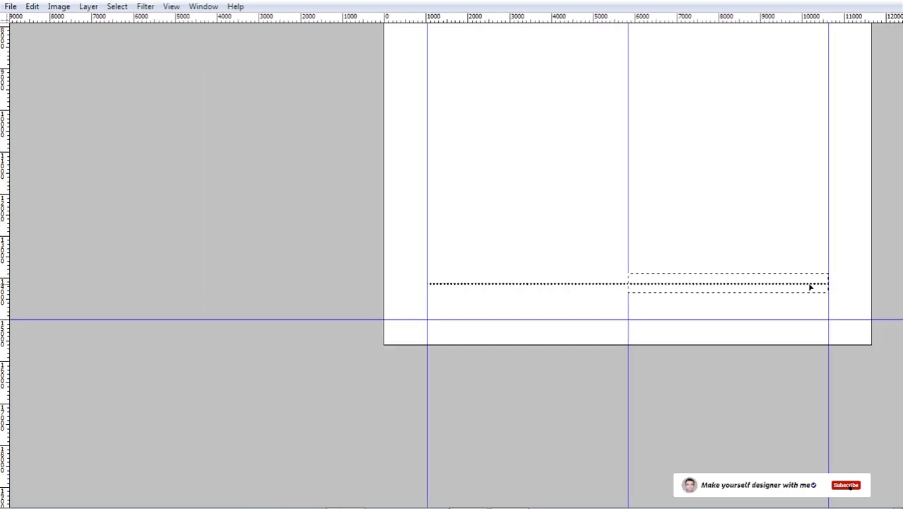
- Place another copy of the half row outside the outer guide to complete the dot on that guide, and drop the selection
left_click_drag(812, 287, 669, 289)
scroll(417, 296, "up", 5)
left_click_drag(445, 243, 454, 272)
key("ctrl+d")
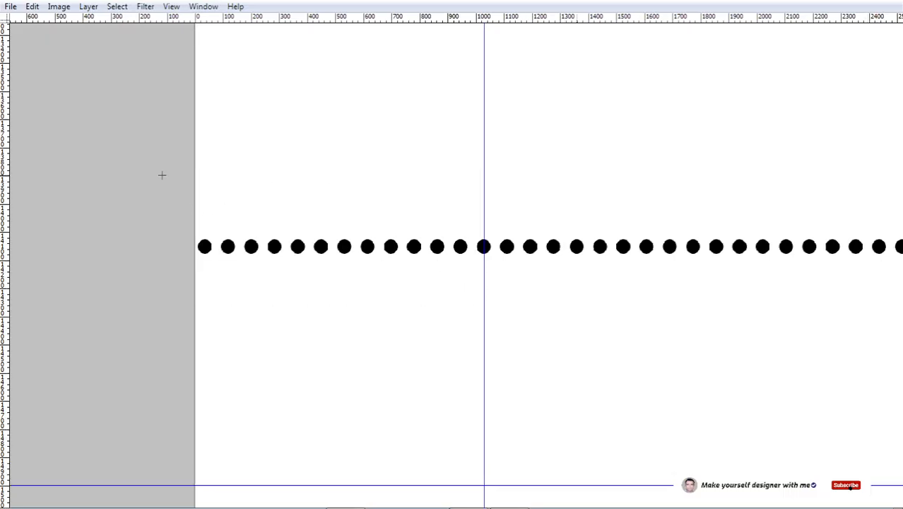
- Clear the surplus dots beyond the outer guide and beyond the centre guide, keeping whole dots on both guides
left_click_drag(162, 175, 474, 340)
key("Delete")
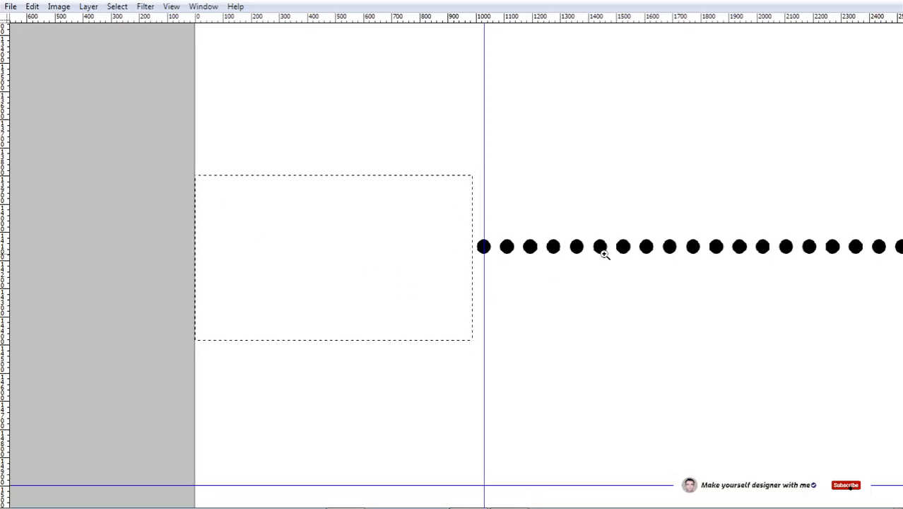
key("ctrl+0")
scroll(510, 421, "up", 6)
scroll(502, 355, "down", 3)
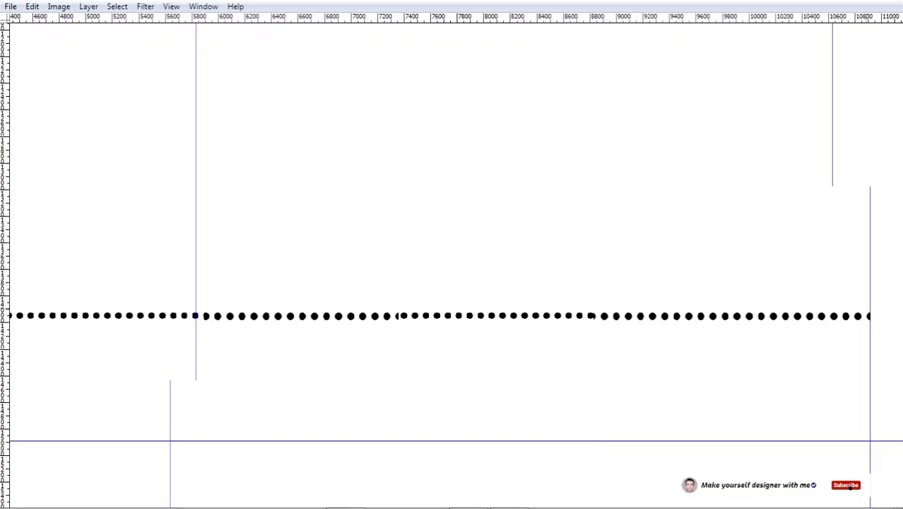
left_click_drag(807, 281, 834, 275)
left_click_drag(321, 177, 179, 177)
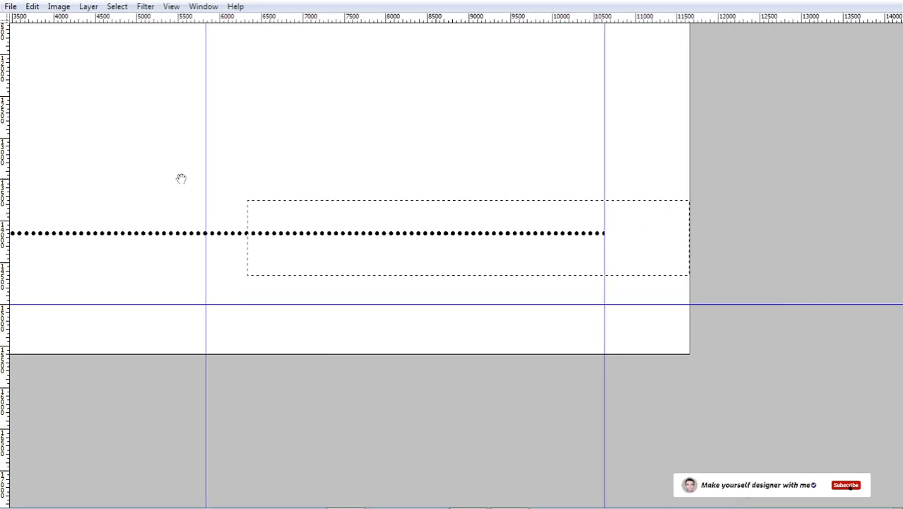
scroll(175, 197, "up", 5)
left_click_drag(359, 250, 417, 287)
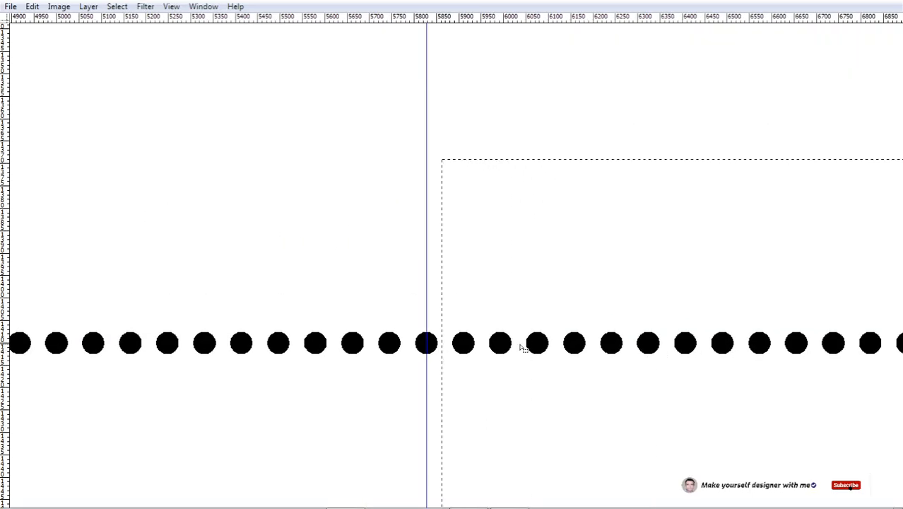
key("Delete")
right_click(586, 268)
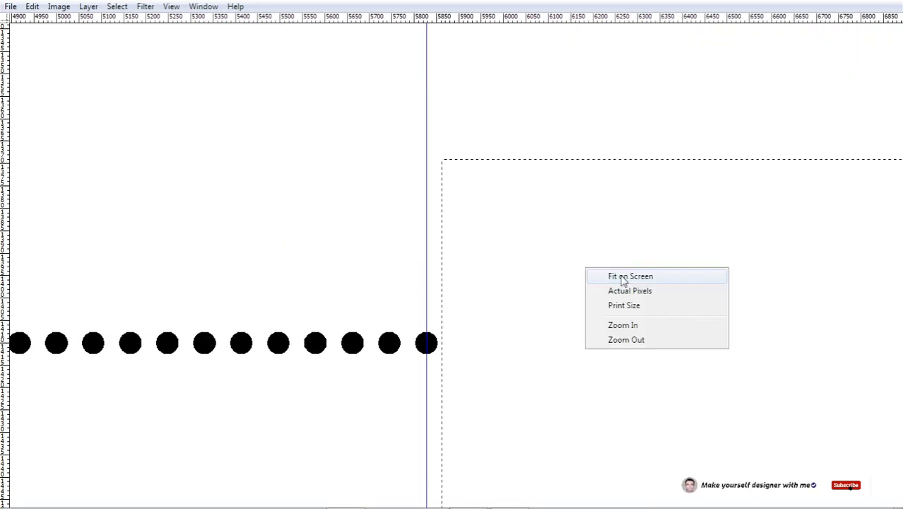
left_click(624, 277)
scroll(407, 338, "up", 6)
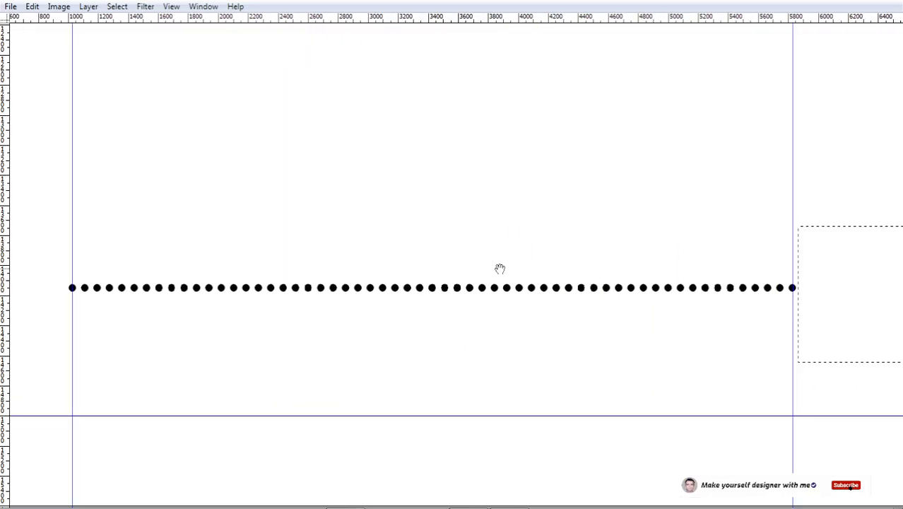
scroll(429, 285, "down", 2)
- Select one original dot in channel Alpha 2 copy with the Magic Wand to examine its shape
mouse_move(874, 244)
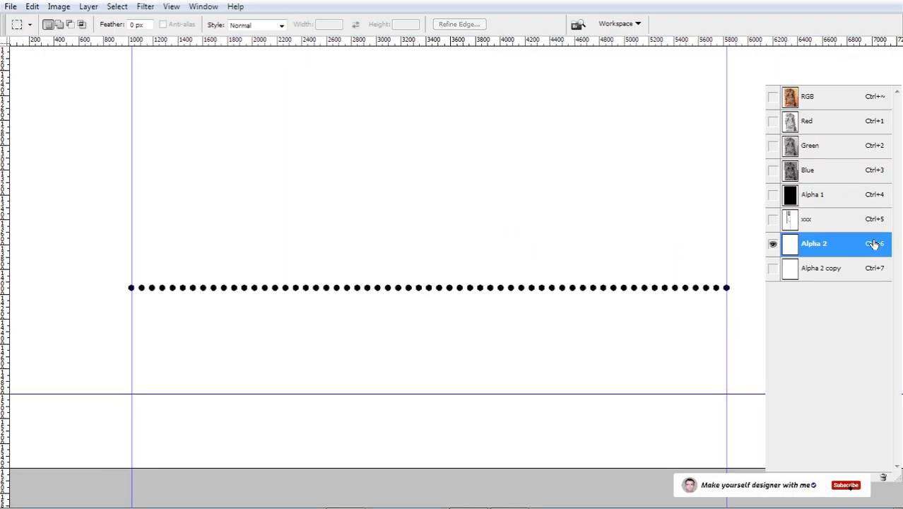
left_click(821, 270)
scroll(274, 283, "up", 5)
key("w")
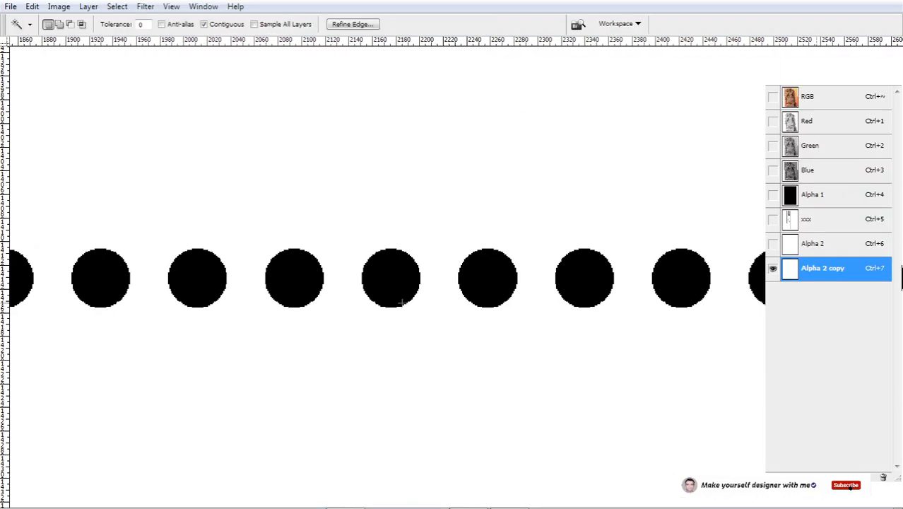
left_click(409, 279)
scroll(438, 294, "up", 2)
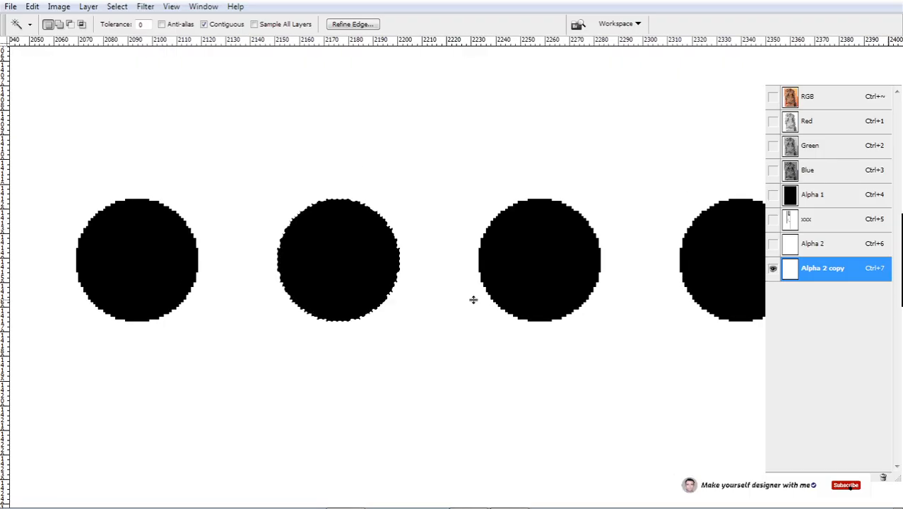
- Select all the dots in channel Alpha 2, lighten them to grey with the Levels output black point, and deselect
left_click(784, 246)
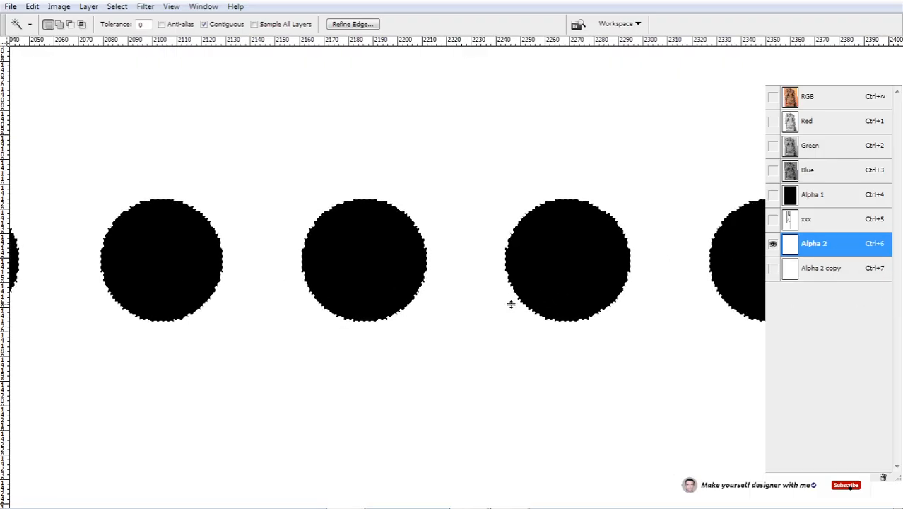
key("ctrl+l")
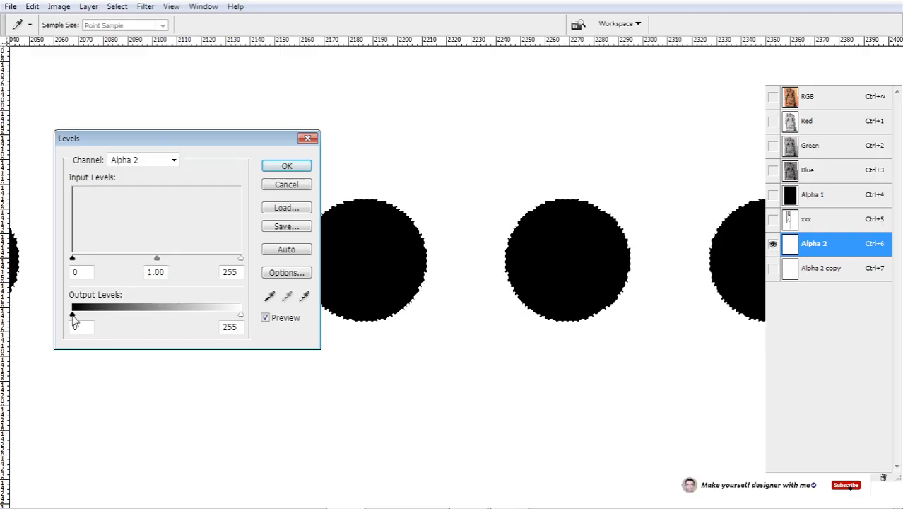
left_click_drag(73, 315, 185, 333)
key("Return")
key("w")
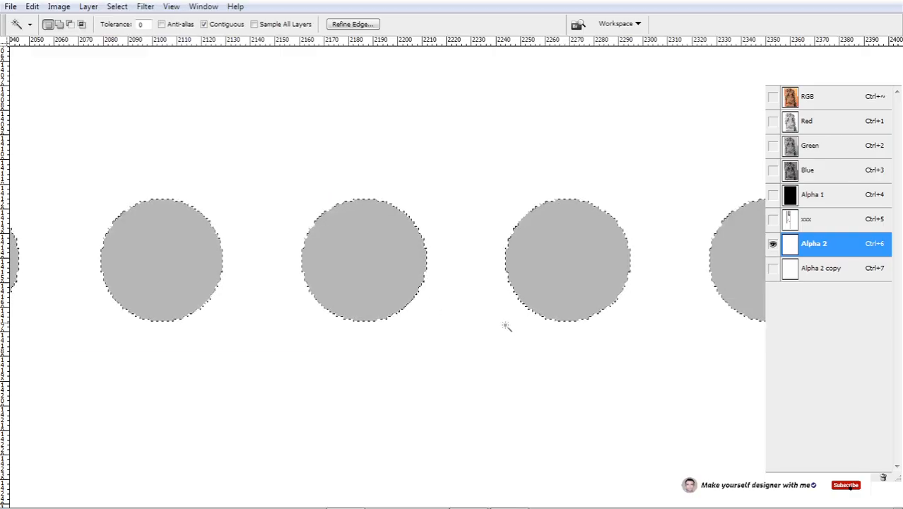
scroll(552, 304, "right", 5)
key("Tab")
key("ctrl+d")
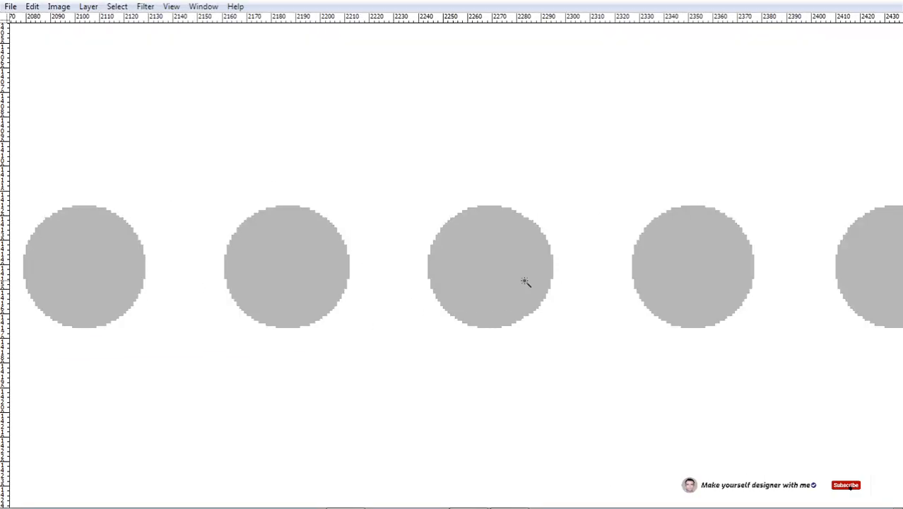
- Try filling a single grey dot near ruler position 2350 with black
scroll(519, 311, "up", 1)
left_click_drag(514, 339, 504, 280)
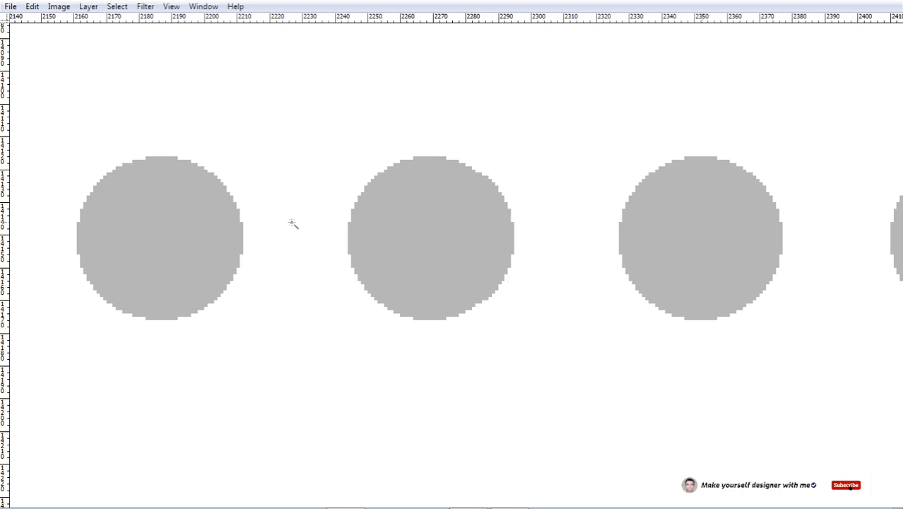
left_click(711, 224)
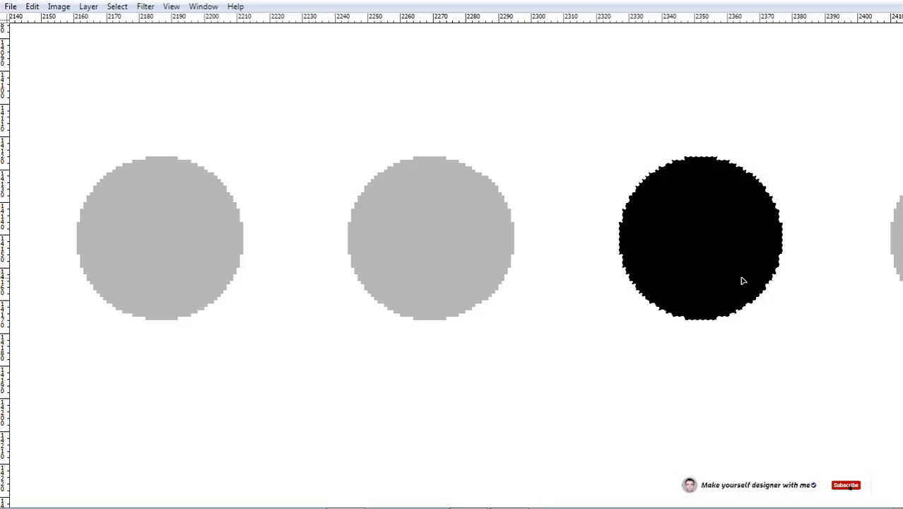
right_click(575, 272)
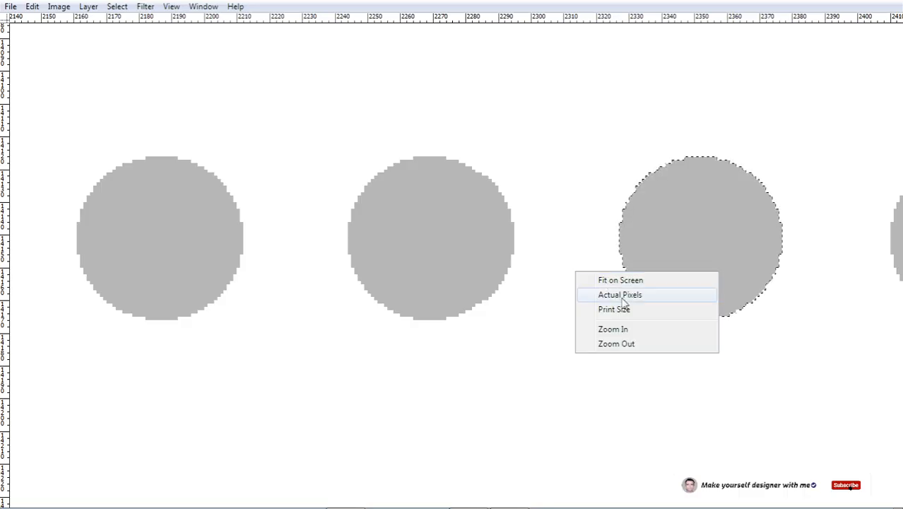
- Select the grey dot on the guide near ruler position 1027 and fill it and the next two dots with black
left_click(612, 313)
left_click_drag(681, 330, 681, 327)
left_click_drag(858, 296, 685, 268)
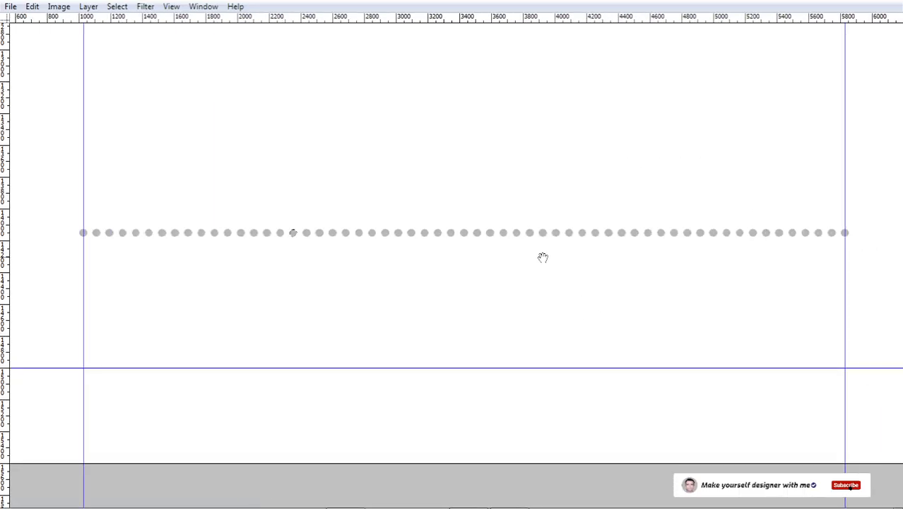
left_click_drag(192, 242, 394, 293)
left_click_drag(294, 292, 295, 291)
left_click_drag(365, 187, 282, 278)
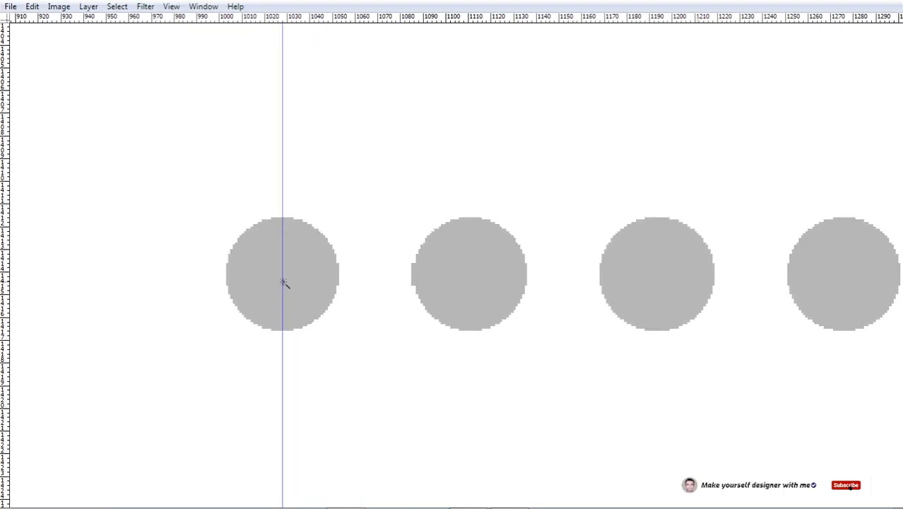
left_click(282, 278)
left_click(485, 276)
left_click(686, 302)
- Reuse the same dot-shaped selection to fill the next four grey dots with black, up to about ruler position 1525
scroll(566, 250, "down", 1)
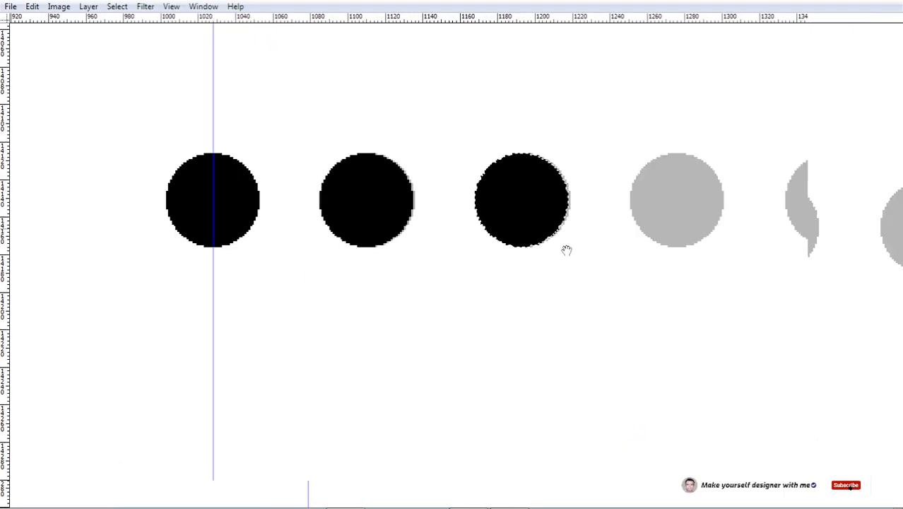
scroll(537, 269, "right", 3)
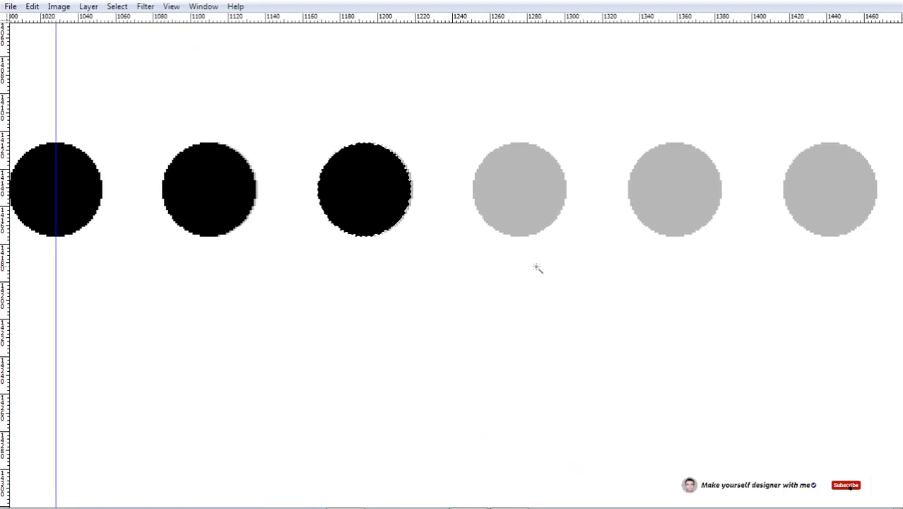
left_click(483, 311, "alt")
left_click(492, 299, "alt")
left_click_drag(544, 276, 309, 288)
left_click(421, 296, "ctrl")
key("ctrl+BackSpace")
left_click(417, 290)
key("ctrl+BackSpace")
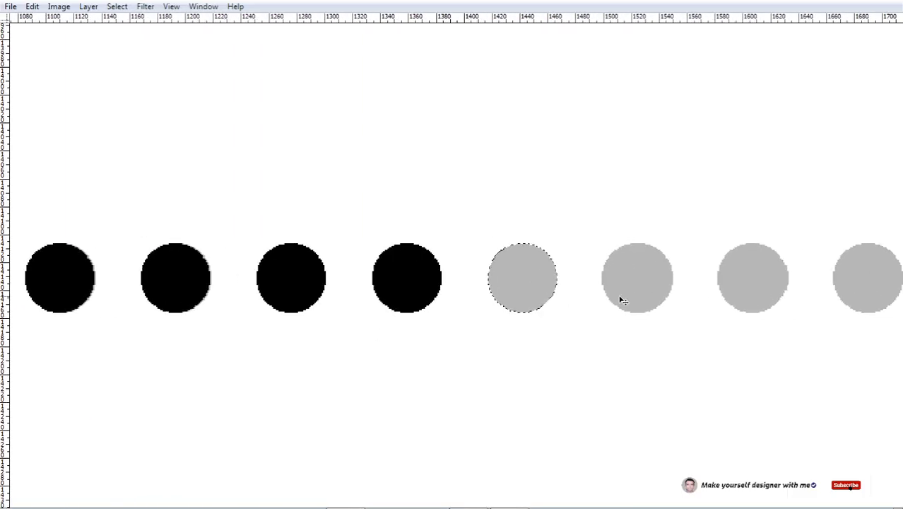
key("ctrl+BackSpace")
left_click(635, 281)
key("ctrl+BackSpace")
scroll(635, 279, "down", 2)
left_click_drag(744, 301, 355, 265)
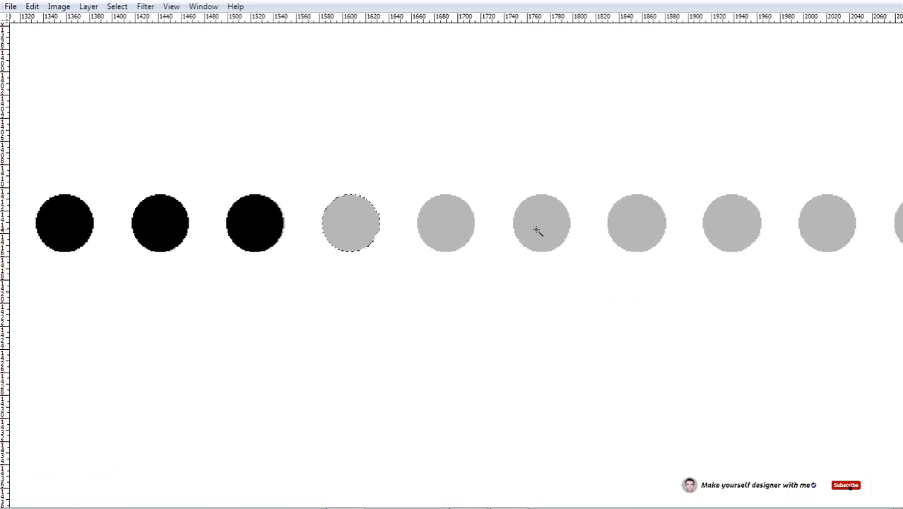
- Fill the grey dots from about ruler position 1607 to 2187 with black, placing the same dot selection over each
key("ctrl+BackSpace")
left_click(470, 236)
key("ctrl+BackSpace")
left_click(569, 231)
key("ctrl+BackSpace")
left_click(636, 236)
key("ctrl+BackSpace")
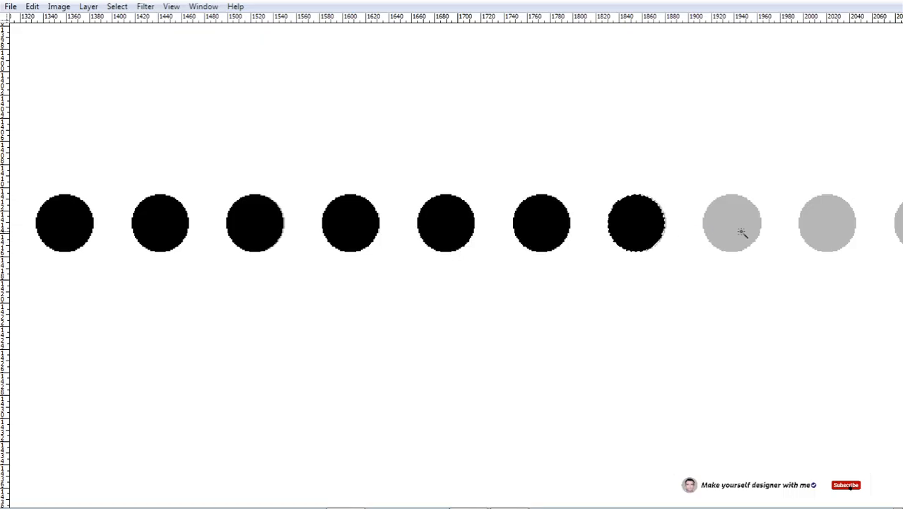
left_click(742, 233)
key("ctrl+BackSpace")
left_click_drag(749, 258, 498, 267)
left_click(498, 266)
key("ctrl+BackSpace")
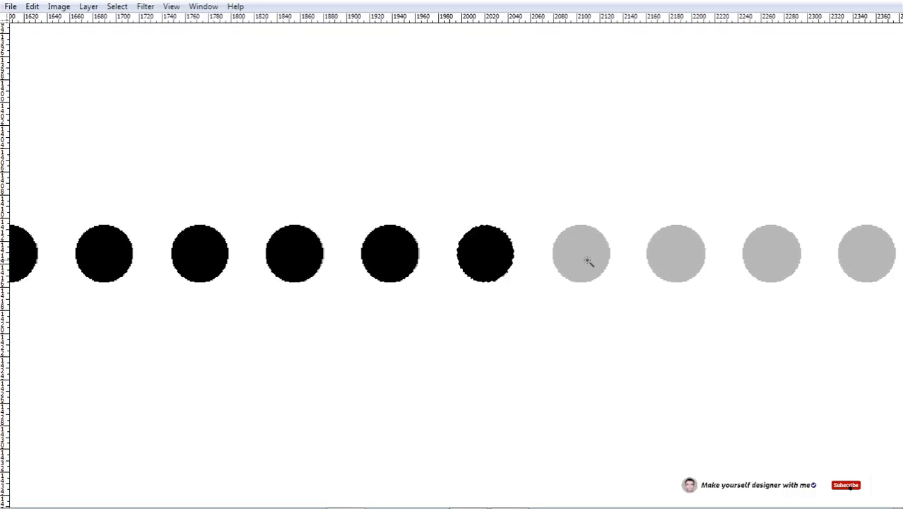
left_click(587, 261)
key("ctrl+BackSpace")
left_click(688, 267)
key("ctrl+BackSpace")
- Fill the next seven grey dots with black using the dot selection, from about ruler position 2270 to 2765
left_click_drag(813, 274, 400, 294)
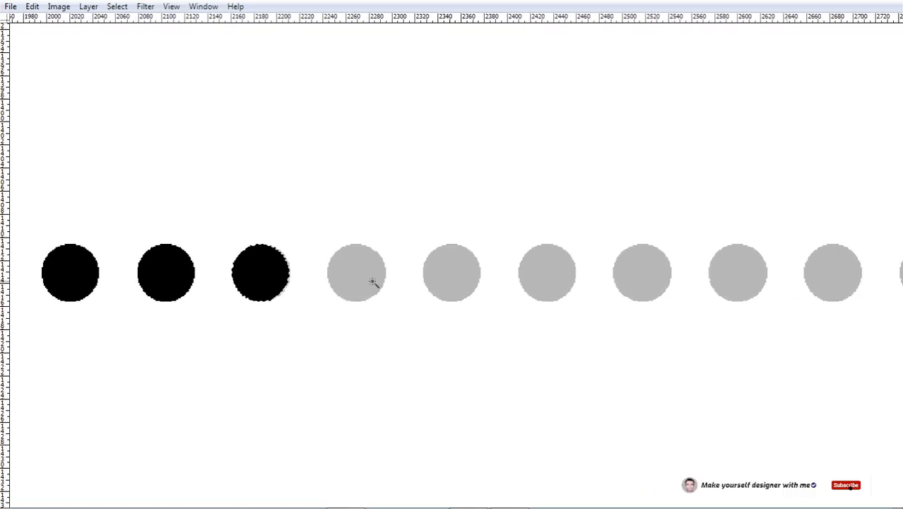
left_click(373, 282)
key("ctrl+BackSpace")
left_click(447, 279)
key("ctrl+BackSpace")
left_click(548, 275)
key("ctrl+BackSpace")
left_click(635, 286)
key("ctrl+BackSpace")
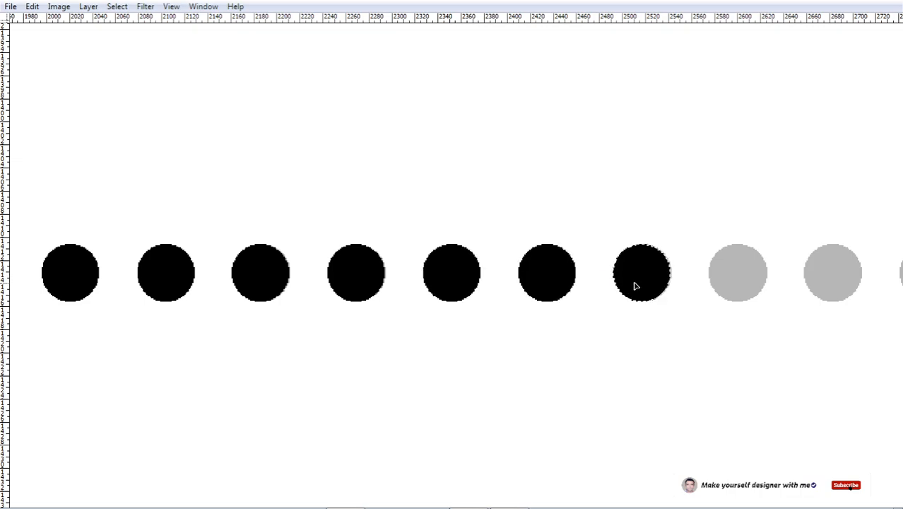
left_click_drag(782, 285, 526, 283)
left_click(492, 282)
key("ctrl+BackSpace")
left_click(591, 282)
key("ctrl+BackSpace")
left_click(672, 287)
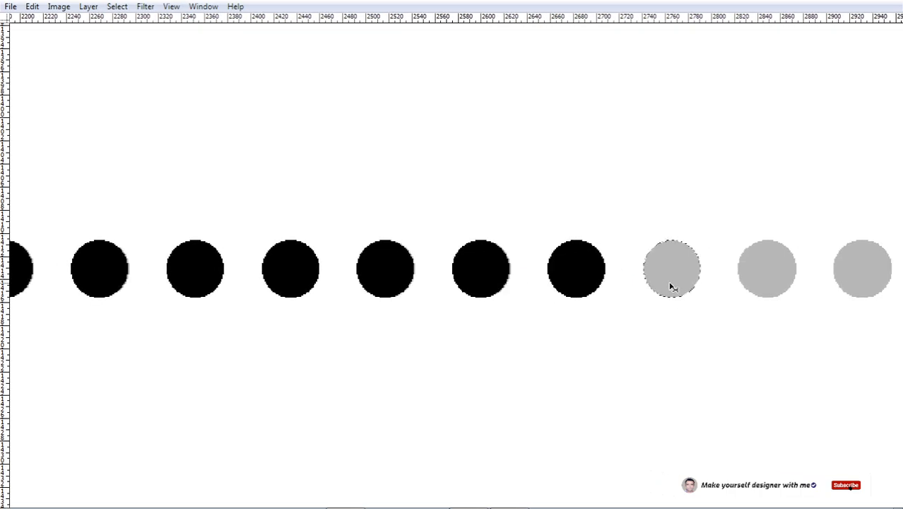
key("ctrl+BackSpace")
- Continue filling grey dots with black through the same selection, from about ruler position 2848 to 3510
left_click_drag(673, 286, 429, 261)
key("ctrl+BackSpace")
left_click(619, 250)
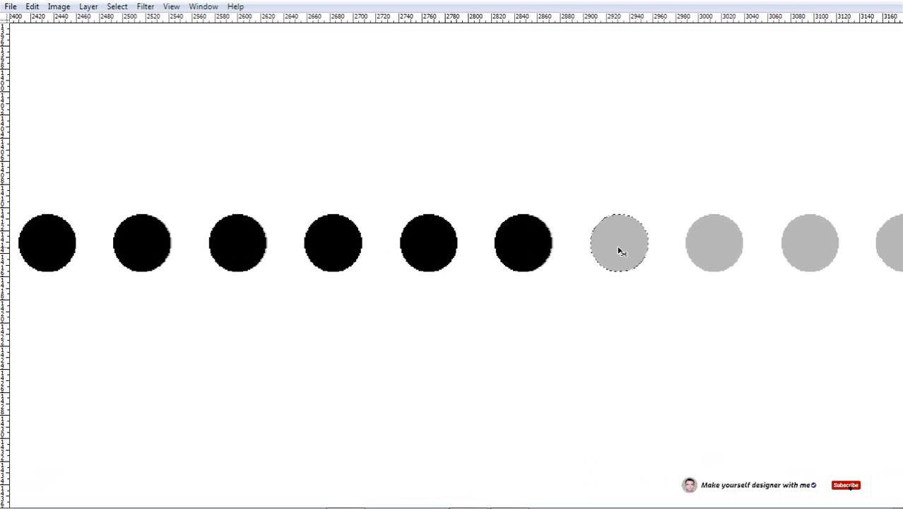
key("ctrl+BackSpace")
left_click_drag(748, 254, 460, 246)
left_click(452, 240)
key("ctrl+BackSpace")
left_click(544, 246)
key("ctrl+BackSpace")
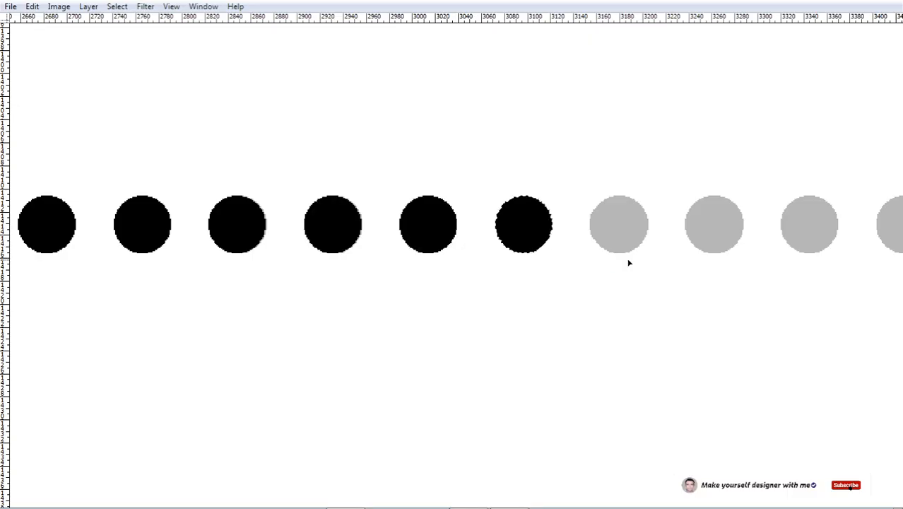
key("ctrl+BackSpace")
left_click_drag(752, 248, 478, 260)
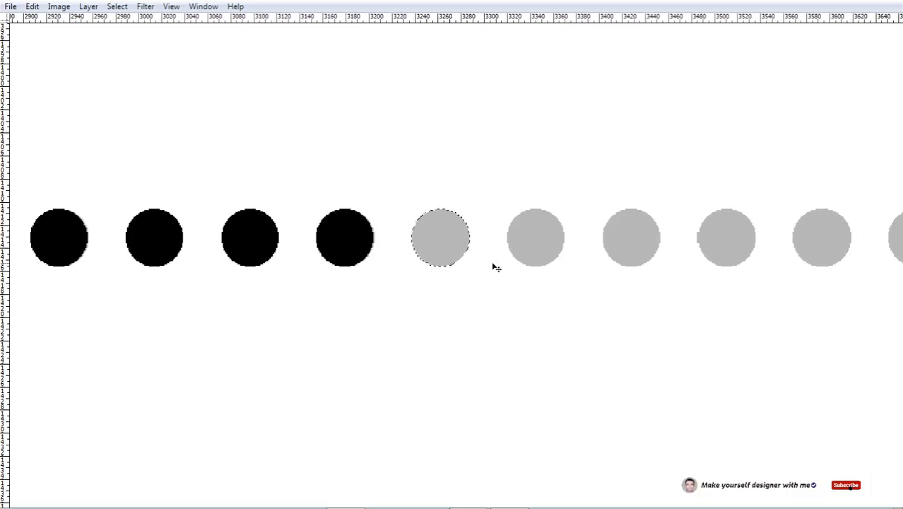
key("ctrl+BackSpace")
left_click(532, 253)
key("ctrl+BackSpace")
left_click_drag(689, 255, 495, 287)
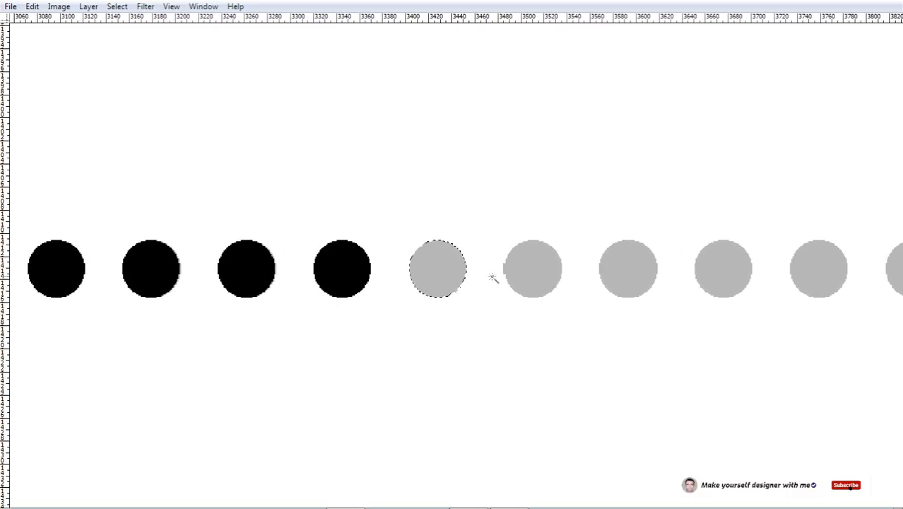
key("ctrl+BackSpace")
left_click(541, 277)
key("ctrl+BackSpace")
- Fill the next eight grey dots with black through the same dot selection, from about ruler position 3593 to 4173
left_click_drag(651, 303, 448, 272)
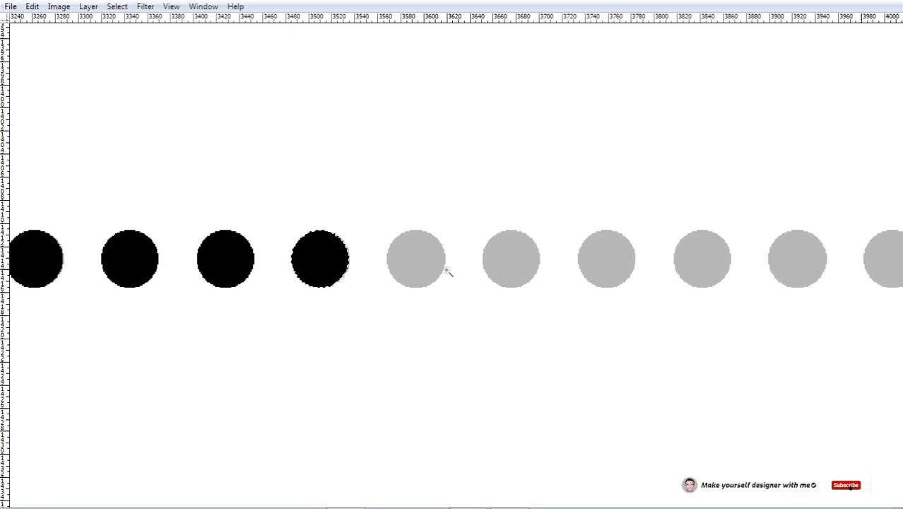
key("ctrl+BackSpace")
left_click(530, 277)
key("ctrl+BackSpace")
left_click(608, 276)
key("ctrl+BackSpace")
left_click_drag(759, 268, 438, 254)
left_click(385, 253)
key("ctrl+BackSpace")
left_click(486, 253)
key("ctrl+BackSpace")
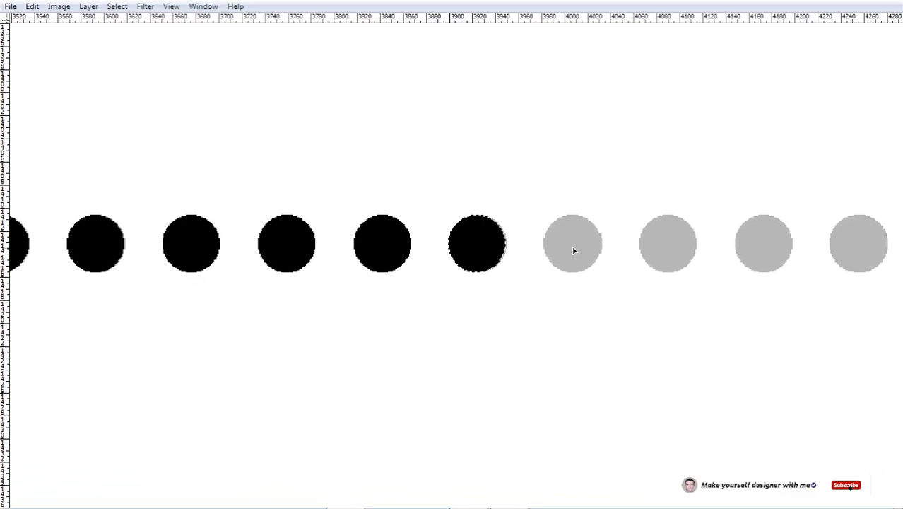
left_click(574, 250)
key("ctrl+BackSpace")
key("ctrl+BackSpace")
left_click_drag(738, 281, 583, 262)
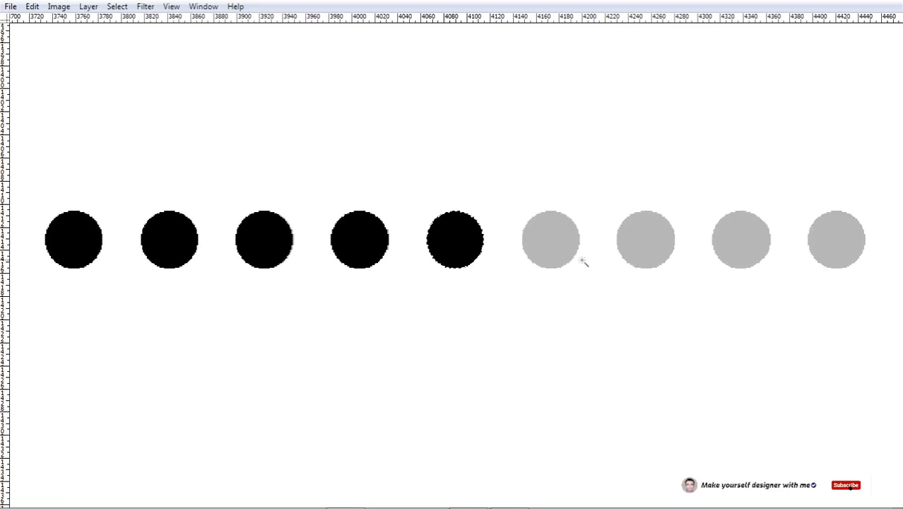
key("ctrl+BackSpace")
- Undo the last fill and check channel Alpha 2 copy before returning to channel Alpha 2
key("ctrl+z")
key("Tab")
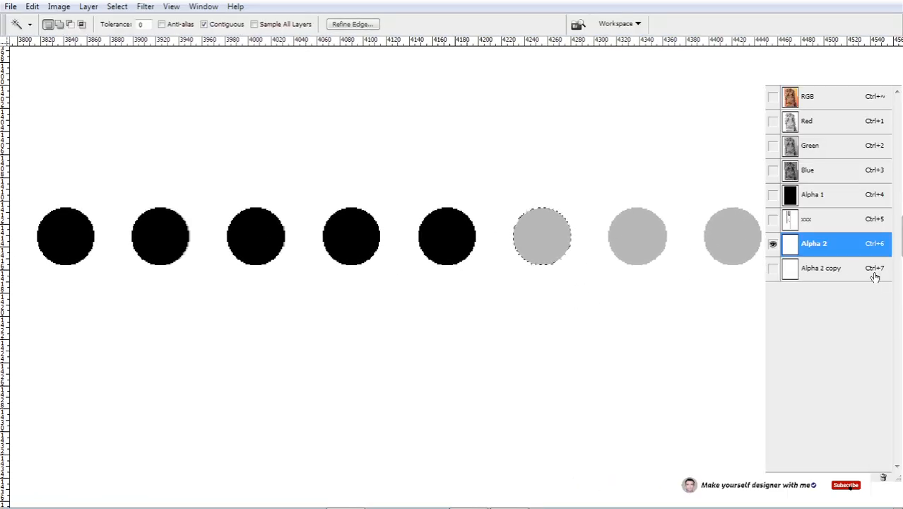
left_click(859, 272)
left_click(818, 247)
key("Tab")
left_click_drag(608, 250, 482, 287)
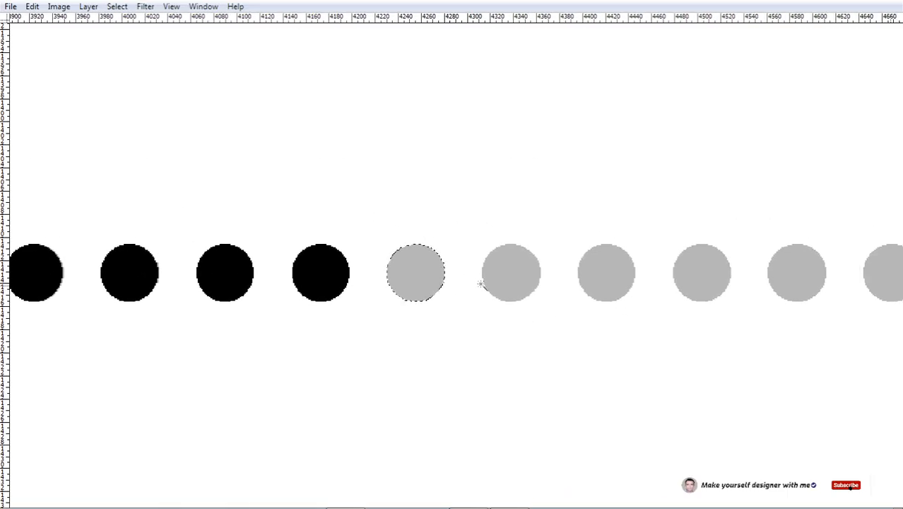
- Fill the grey dots from about ruler position 4256 to 4753 with black, placing the dot selection over each one
key("ctrl+BackSpace")
key("ctrl+BackSpace")
left_click(598, 276)
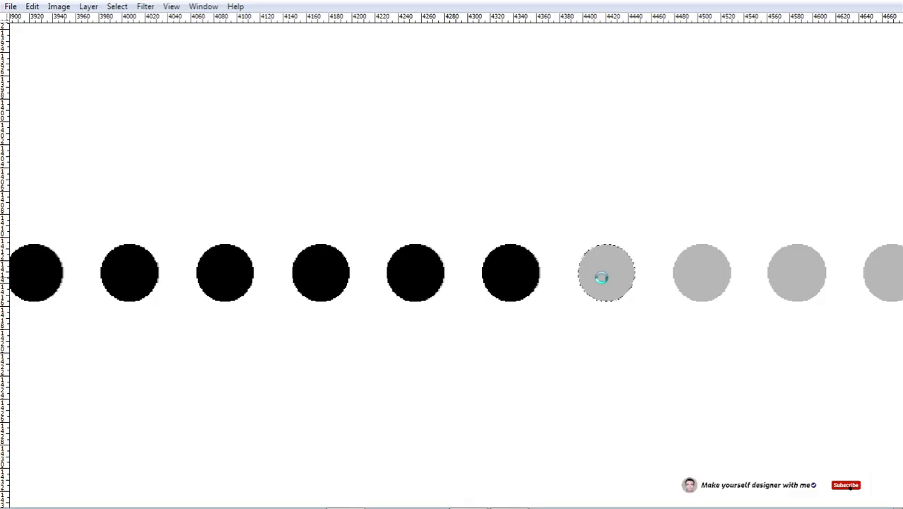
key("ctrl+BackSpace")
left_click_drag(735, 282, 460, 286)
left_click(426, 293)
key("ctrl+BackSpace")
left_click(528, 274)
key("ctrl+BackSpace")
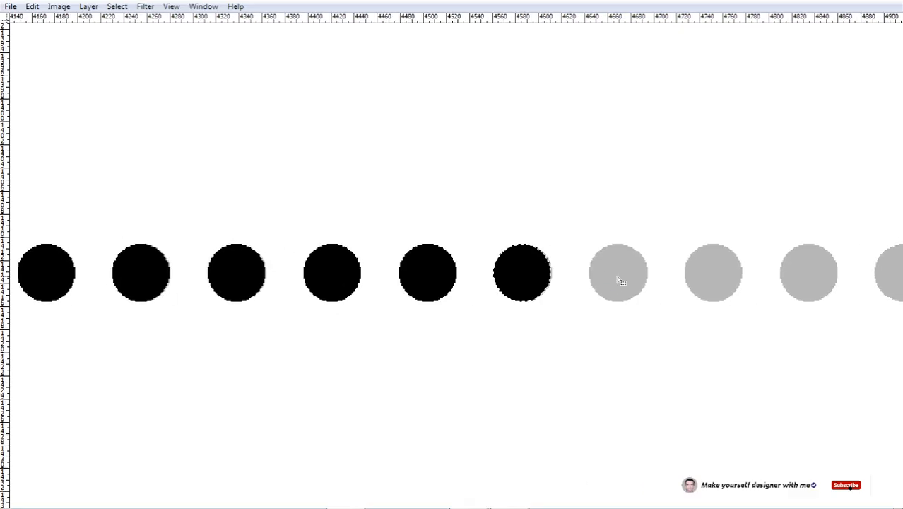
left_click(619, 277)
key("ctrl+BackSpace")
left_click(714, 270)
key("ctrl+BackSpace")
- Fill the next six grey dots with black using the same selection, from about ruler position 4836 to 5250
left_click_drag(768, 293, 553, 288)
left_click(553, 288)
key("ctrl+BackSpace")
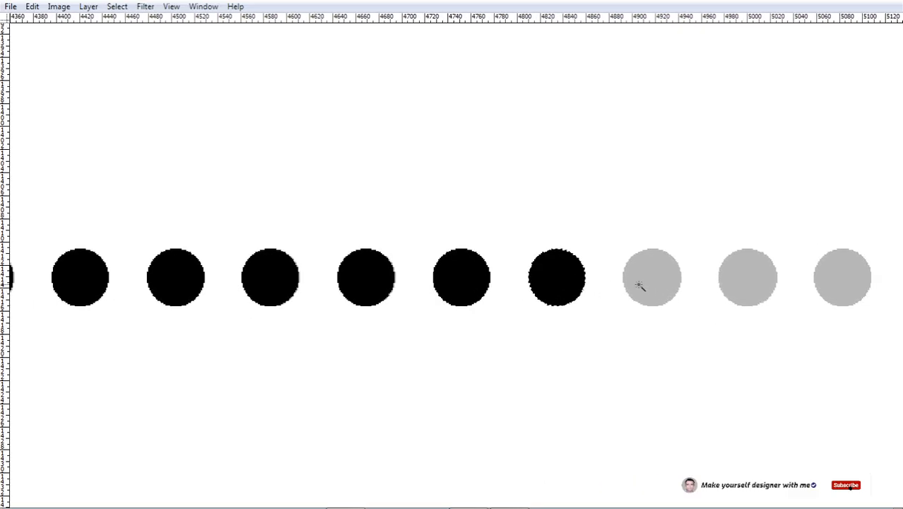
left_click(639, 284)
key("ctrl+BackSpace")
left_click(742, 282)
key("ctrl+BackSpace")
left_click_drag(870, 286, 569, 294)
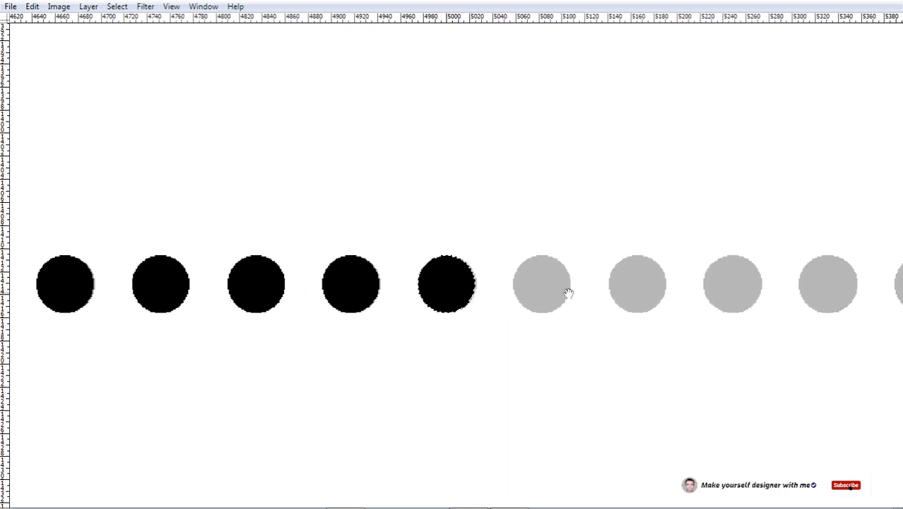
key("ctrl+BackSpace")
left_click(648, 302)
key("ctrl+BackSpace")
left_click(728, 295)
key("ctrl+BackSpace")
- Fill the remaining grey dots with black, from about ruler position 5333 to the last dot on the guide near 5828
left_click_drag(827, 294, 610, 294)
left_click(611, 294)
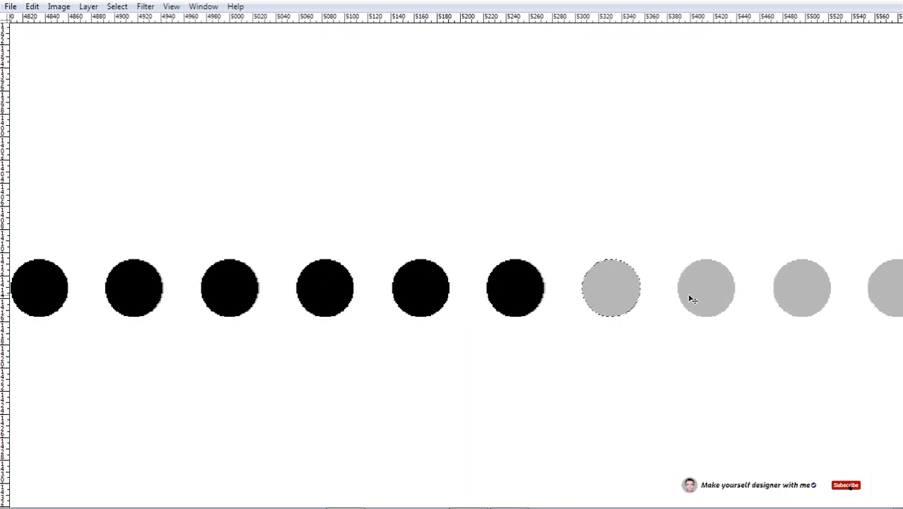
key("ctrl+BackSpace")
left_click(692, 299)
key("ctrl+BackSpace")
left_click_drag(838, 311, 523, 286)
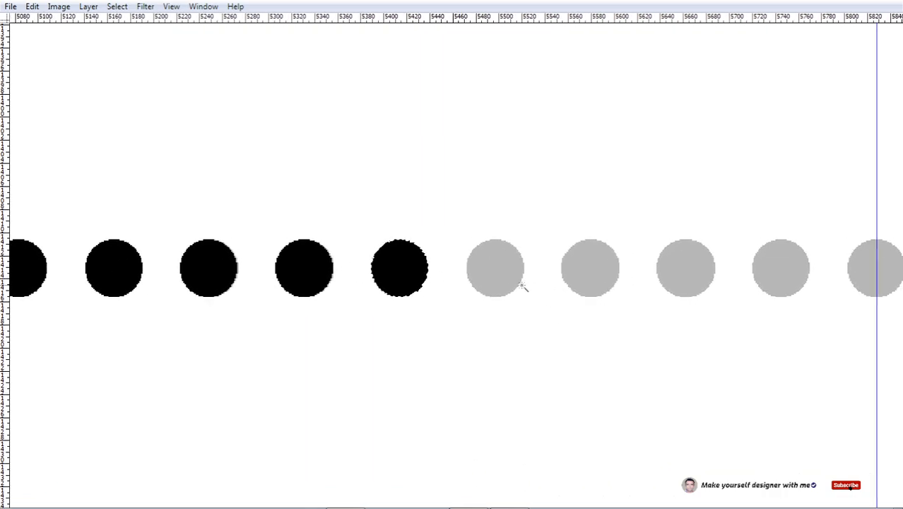
key("ctrl+BackSpace")
left_click(602, 280)
key("ctrl+BackSpace")
scroll(600, 281, "down", 3)
left_click_drag(616, 495, 490, 48)
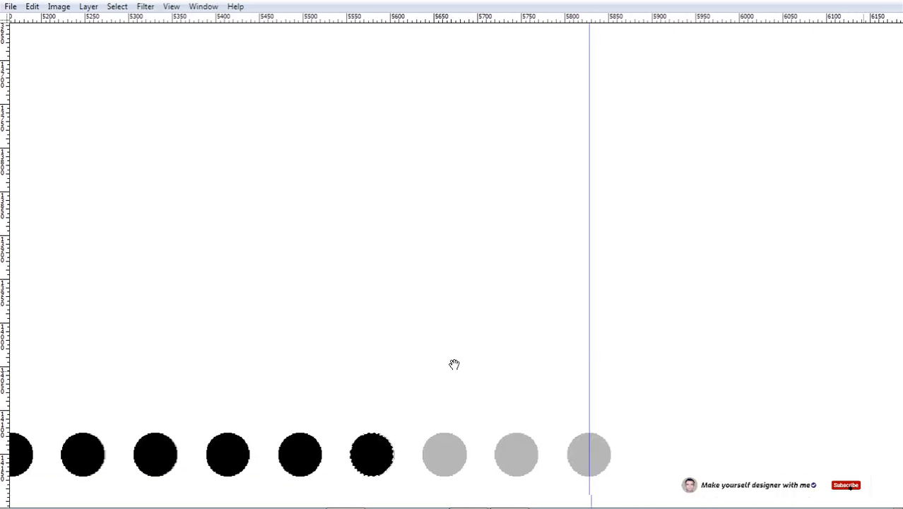
left_click_drag(395, 503, 451, 205)
left_click_drag(520, 194, 498, 264)
key("alt+BackSpace")
left_click(546, 240)
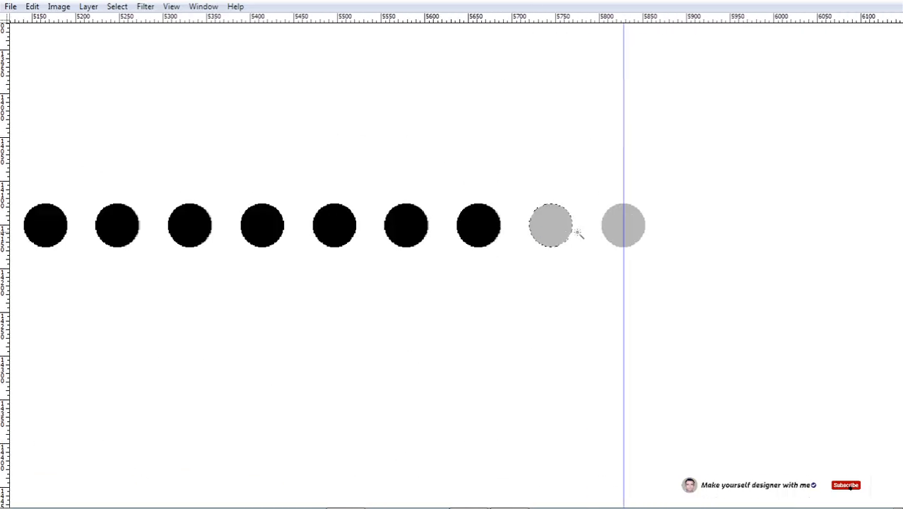
key("alt+BackSpace")
left_click(634, 236)
key("alt+BackSpace")
- Select all the black dots in the row with Similar and clear the grey remnants along their edges
key("z")
right_click(600, 247)
left_click(657, 293)
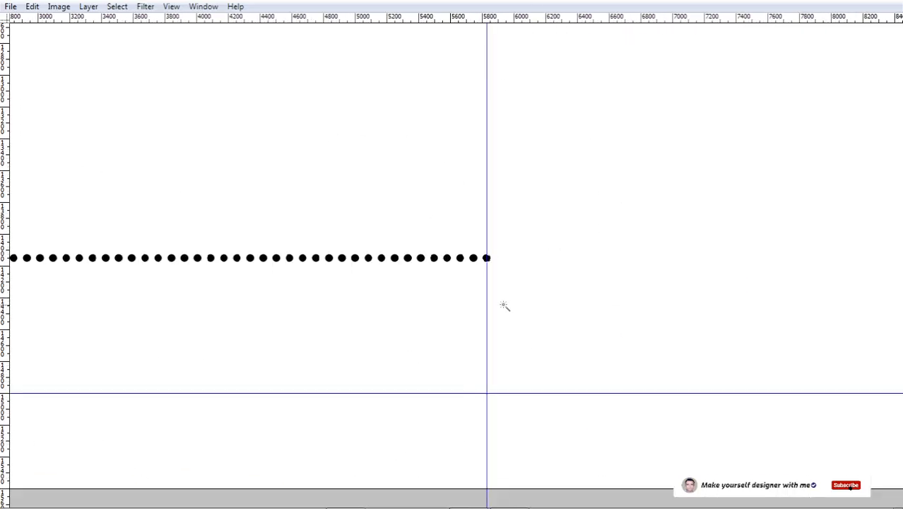
scroll(553, 251, "up", 4)
scroll(431, 247, "up", 1)
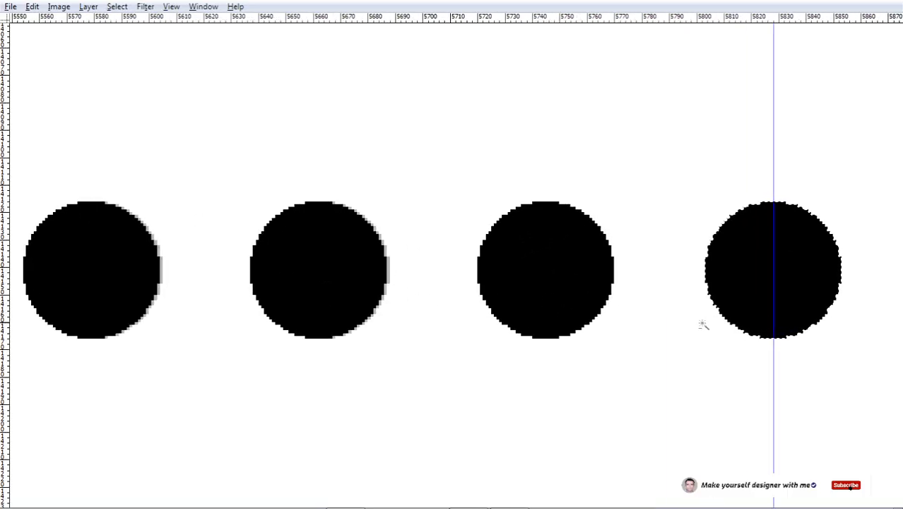
key("alt+s")
key("Up")
key("Up")
key("Up")
key("Up")
key("Return")
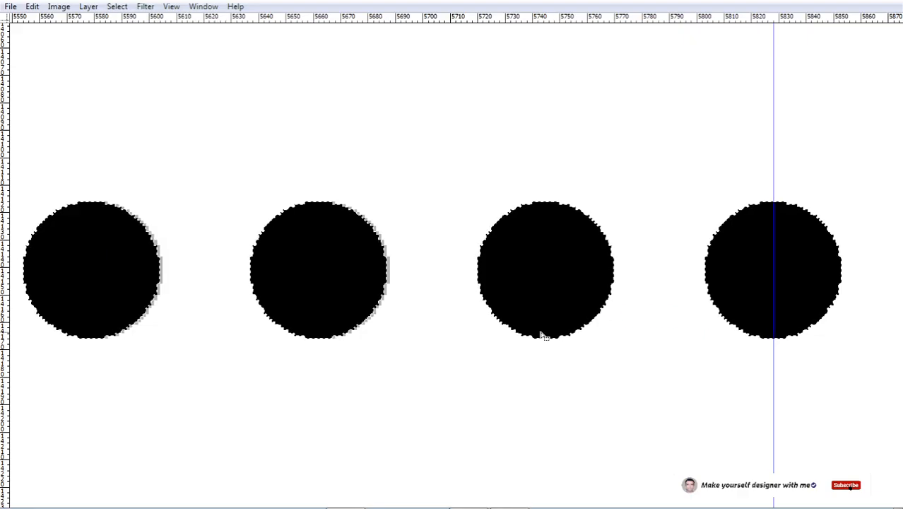
key("Tab")
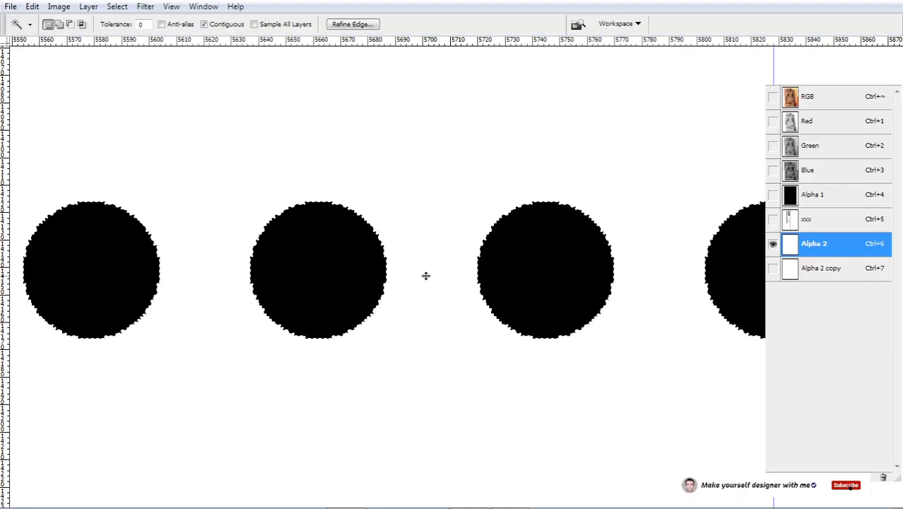
- Delete the Alpha 2 copy channel and return to Alpha 2 with the whole dotted row in view
scroll(426, 276, "up", 3)
right_click(533, 222)
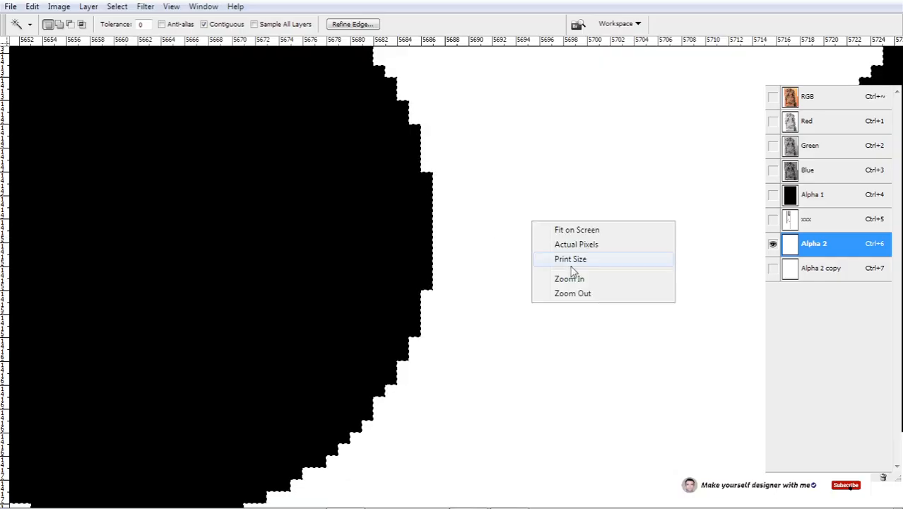
left_click(571, 263)
right_click(842, 269)
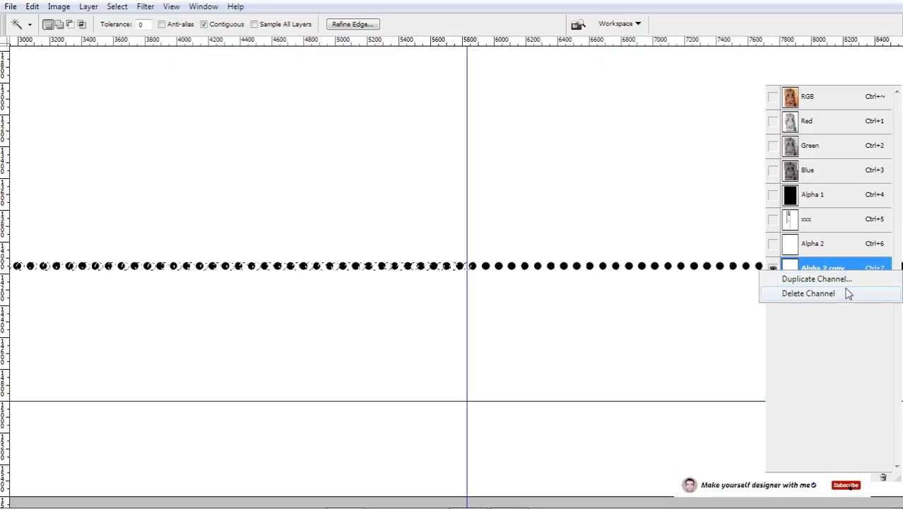
left_click(807, 293)
left_click(828, 247)
scroll(539, 282, "right", 3)
scroll(538, 282, "down", 2)
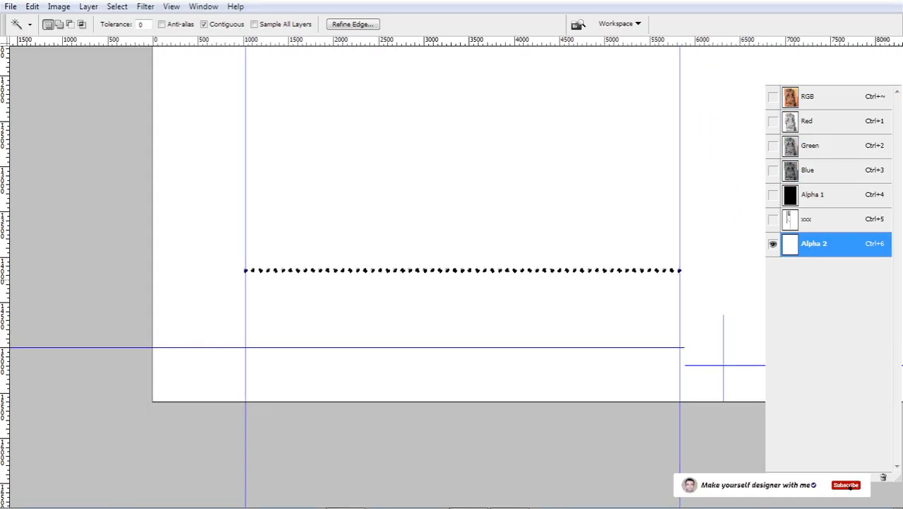
- Marquee-select a strip around the dotted row, exactly between the vertical guides near ruler positions 1024 and 5828
key("Tab")
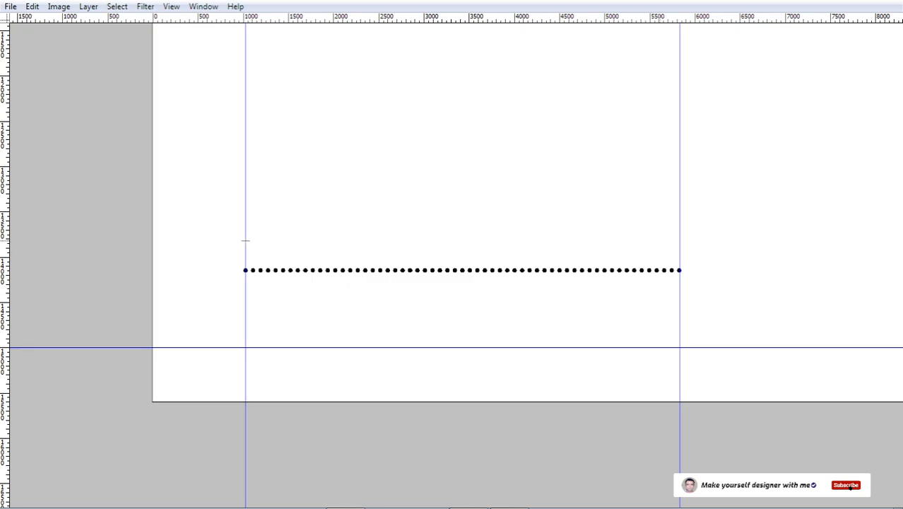
scroll(447, 250, "down", 1)
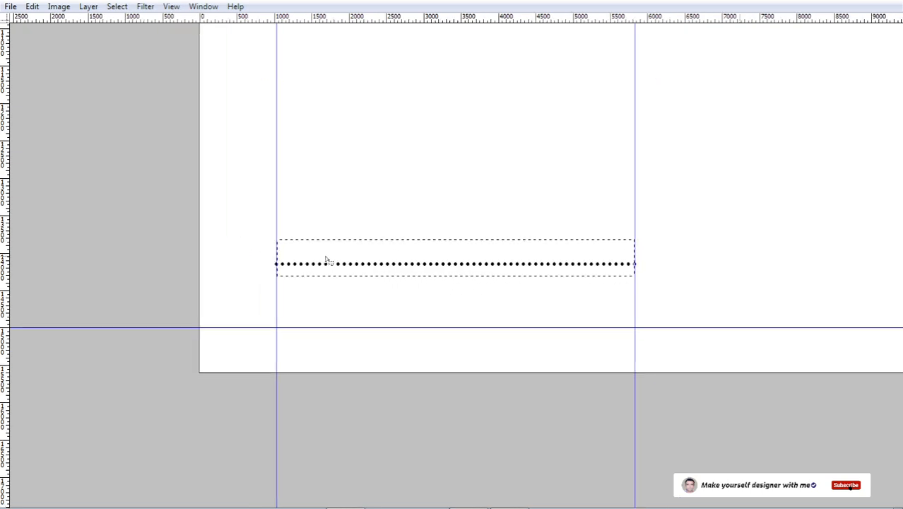
left_click_drag(327, 261, 686, 276)
left_click_drag(635, 254, 652, 270)
left_click_drag(535, 253, 552, 273)
right_click(495, 265)
left_click(531, 272)
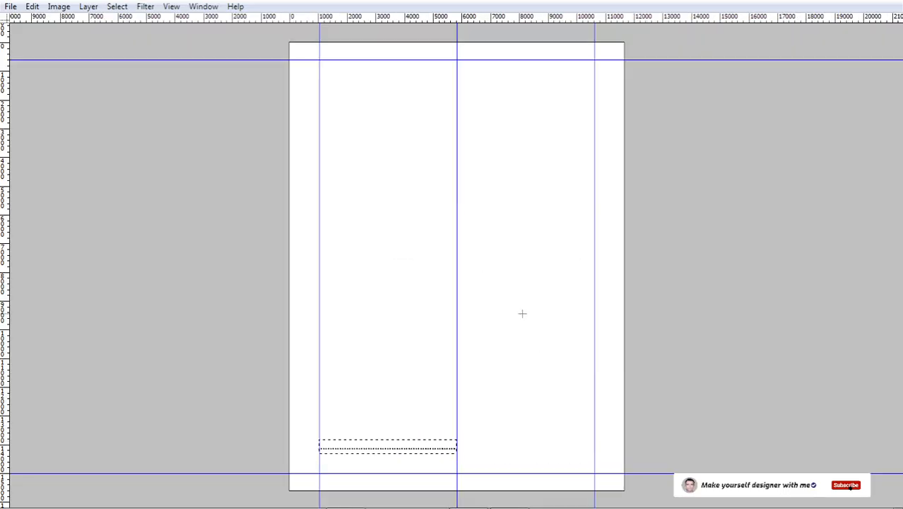
- Test the dot repeat by copying the strip against the outer side of the guide near 1024, and undo the copy
left_click_drag(438, 447, 504, 287)
scroll(504, 287, "up", 2)
left_click_drag(445, 333, 495, 305)
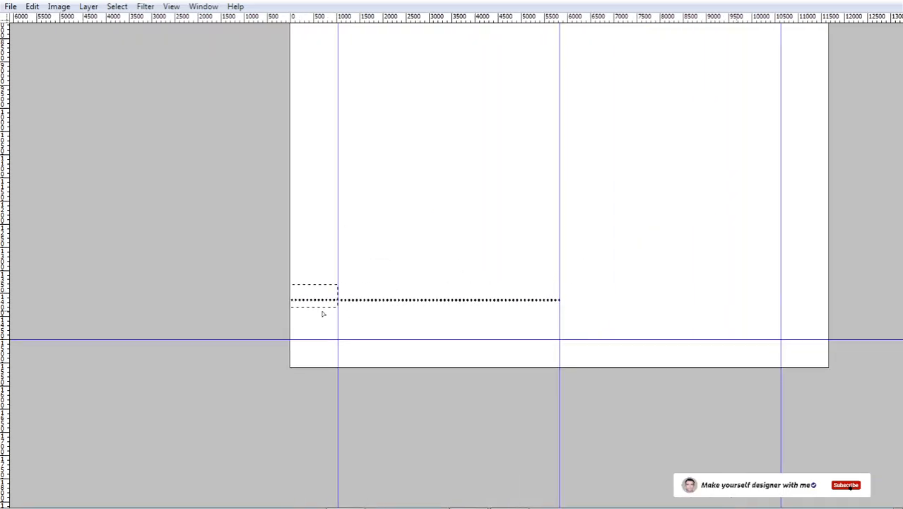
left_click_drag(319, 291, 351, 308)
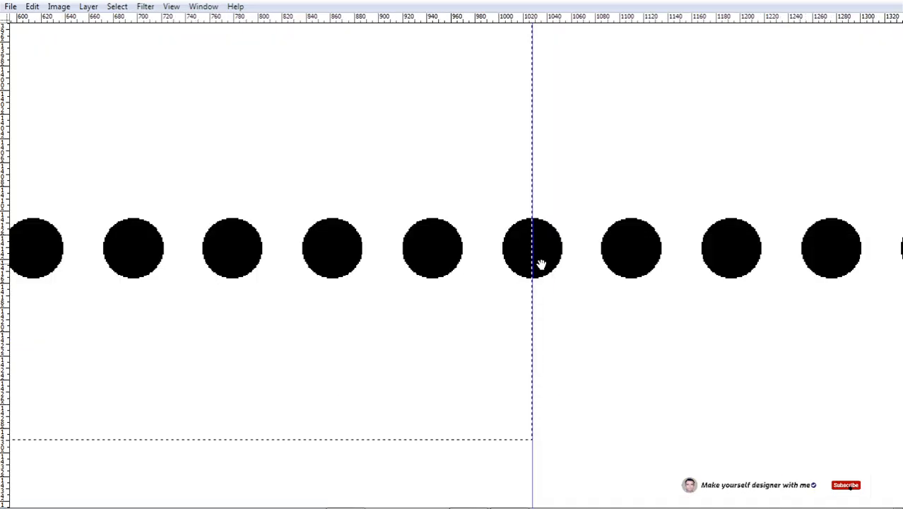
key("ctrl+z")
key("ctrl+z")
key("ctrl+z")
key("ctrl+z")
key("ctrl+z")
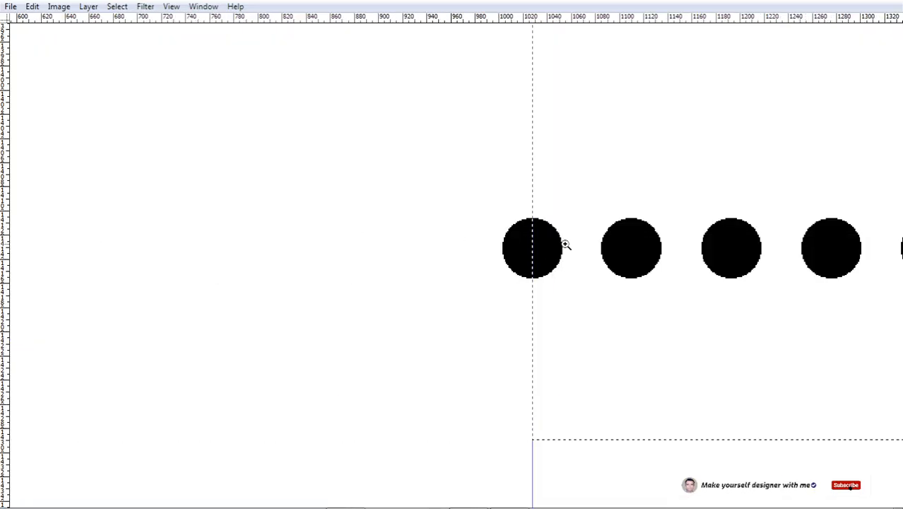
- Show the RGB image with Alpha 2, select the dots and copy the row about 85 px down as the second dot row
right_click(572, 242)
left_click(609, 250)
left_click_drag(426, 417, 442, 270)
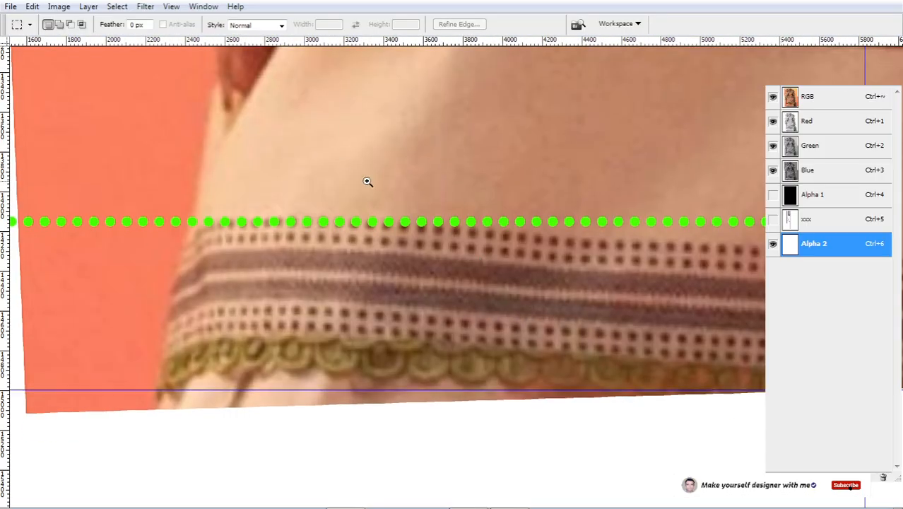
key("ctrl+plus")
key("Tab")
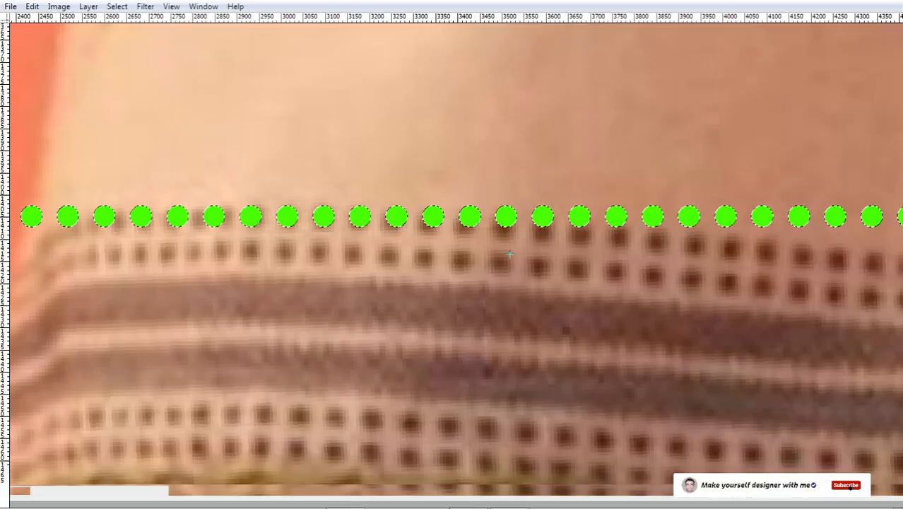
key("ctrl+plus")
key("ctrl+plus")
left_click_drag(467, 242, 468, 332)
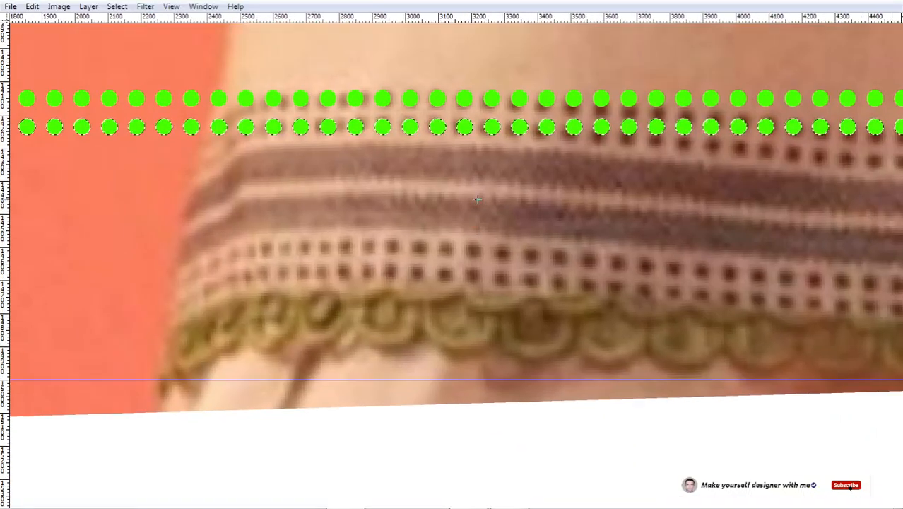
- Select both dot rows and copy them about 450 px down onto the printed double dot row above the lace edge
key("Tab")
key("Tab")
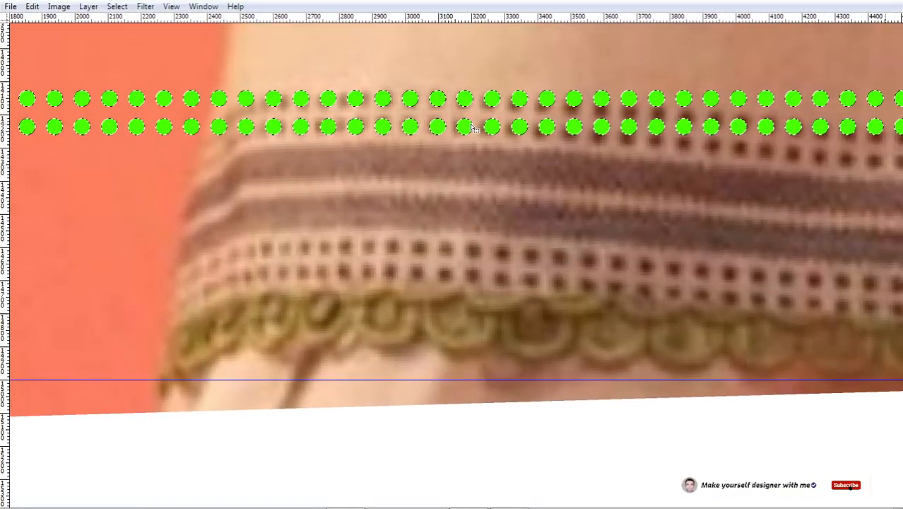
left_click_drag(491, 129, 491, 279)
scroll(490, 279, "up", 5)
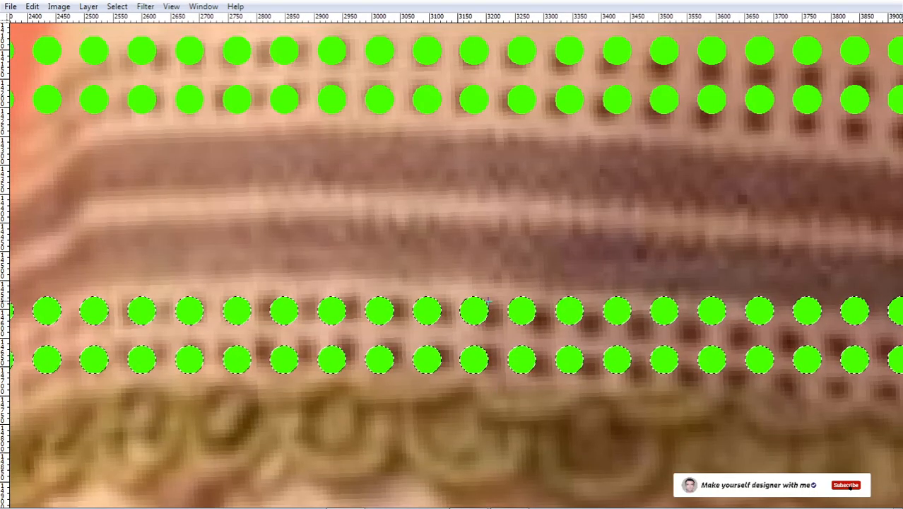
- Draw a rectangular selection about 190 by 88 px over the upper printed dark stripe, starting near ruler position 2900
scroll(473, 305, "up", 3)
scroll(473, 305, "left", 3)
key("Tab")
key("m")
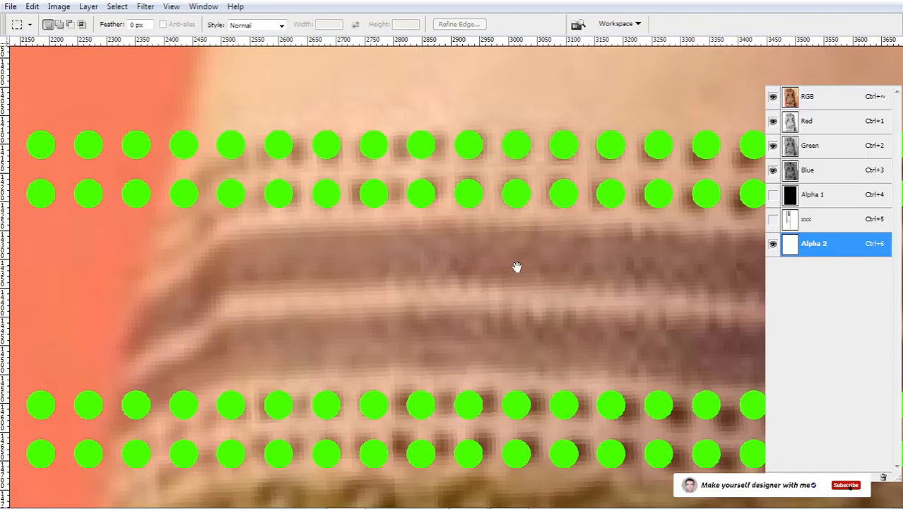
key("Tab")
scroll(534, 308, "up", 5)
left_click_drag(506, 279, 518, 312)
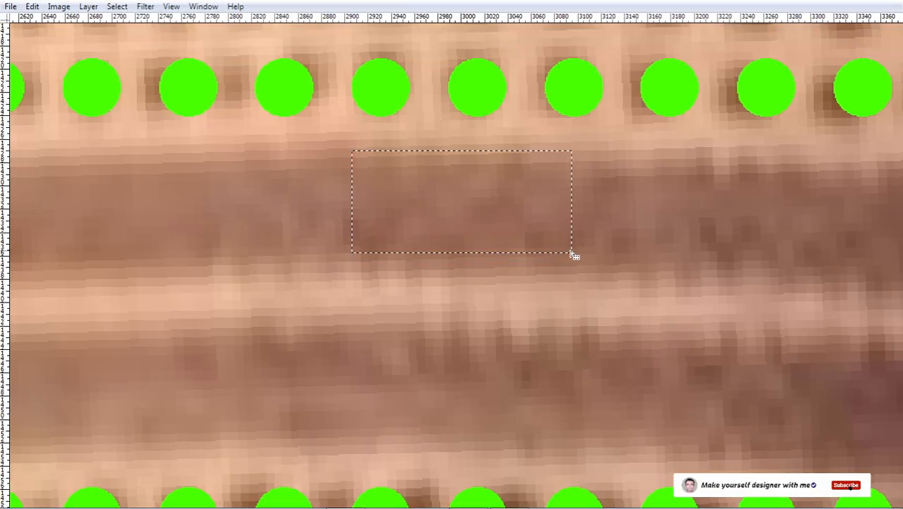
- Nudge the rectangular selection down about 6 px on the upper stripe and fill it with black in Alpha 2
key("Down")
key("Down")
key("Down")
key("Down")
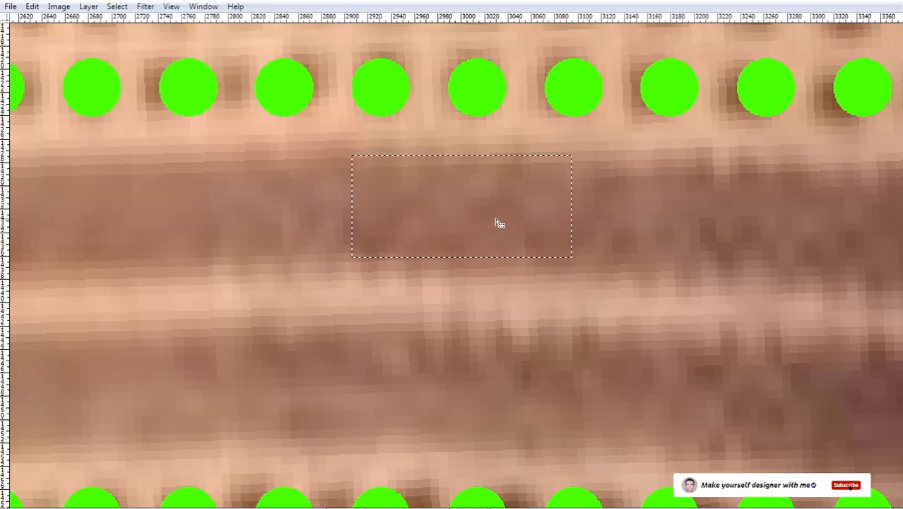
key("Down")
key("Down")
key("Tab")
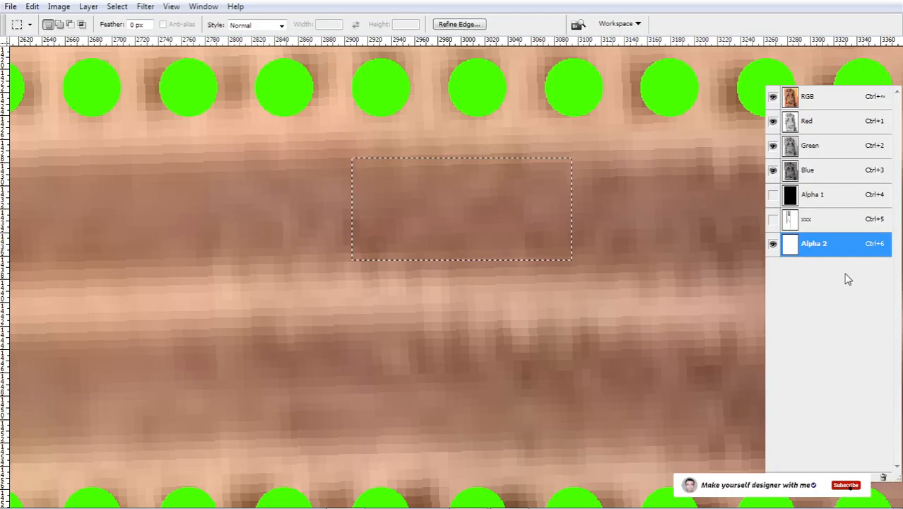
key("alt+BackSpace")
scroll(530, 234, "down", 3)
- Copy the filled rectangle about 150 px straight down onto the lower printed dark stripe
left_click_drag(520, 161, 502, 324)
scroll(496, 302, "up", 8)
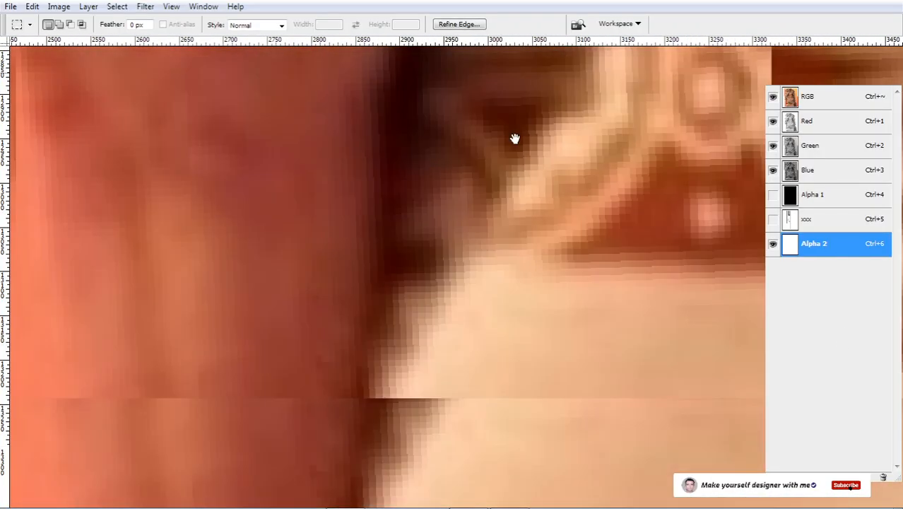
left_click_drag(516, 140, 520, 57)
left_click_drag(537, 486, 578, 18)
left_click(494, 249, "alt")
left_click(516, 375, "alt")
left_click(515, 389, "alt")
left_click(514, 403, "alt")
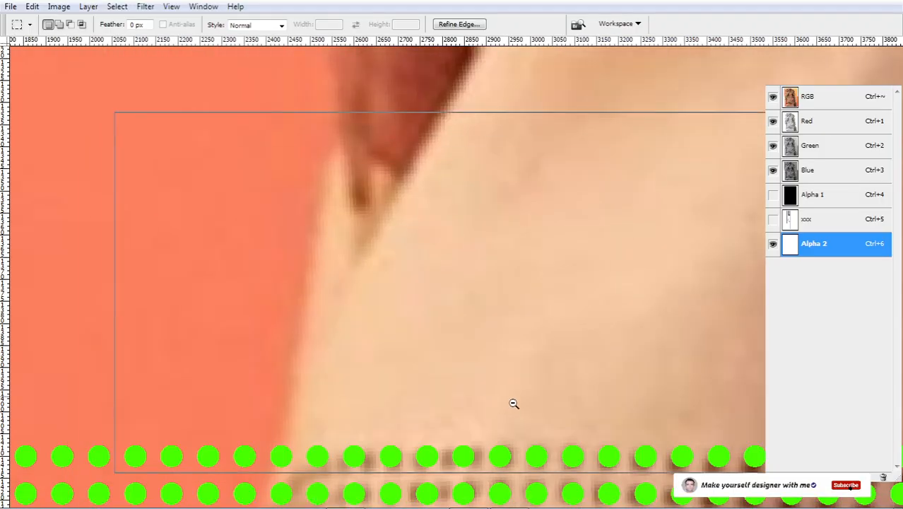
left_click(514, 403, "alt")
left_click_drag(525, 451, 545, 256)
left_click_drag(470, 135, 548, 422)
scroll(512, 259, "up", 3)
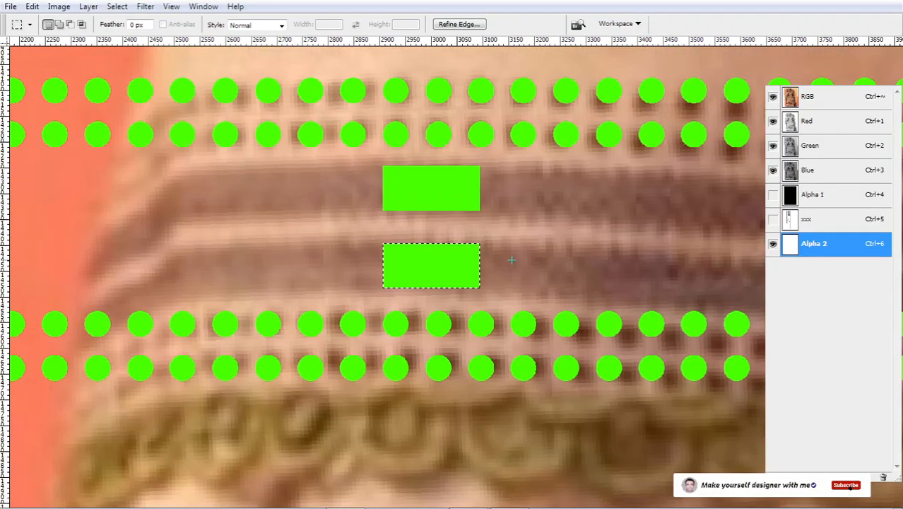
scroll(499, 260, "up", 2)
scroll(443, 192, "up", 2)
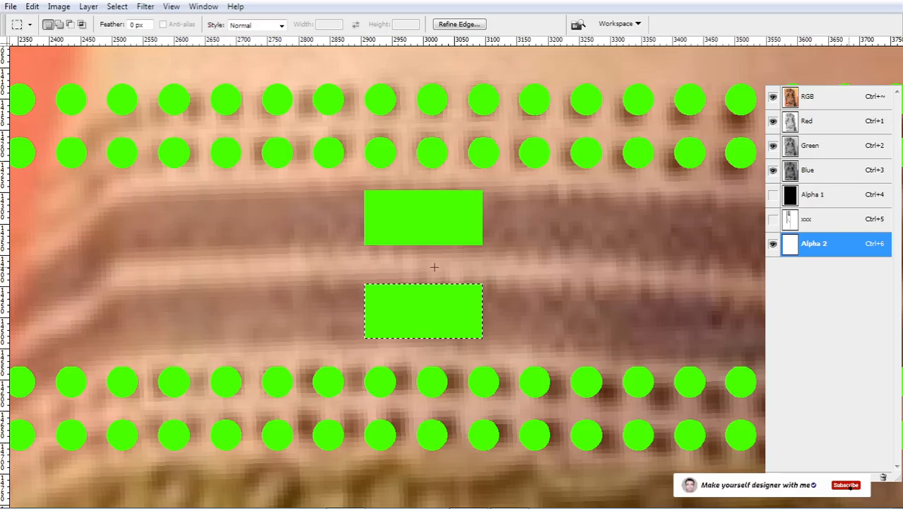
- Select both filled rectangles with the Magic Wand and cut them out of Alpha 2
key("w")
left_click(422, 211)
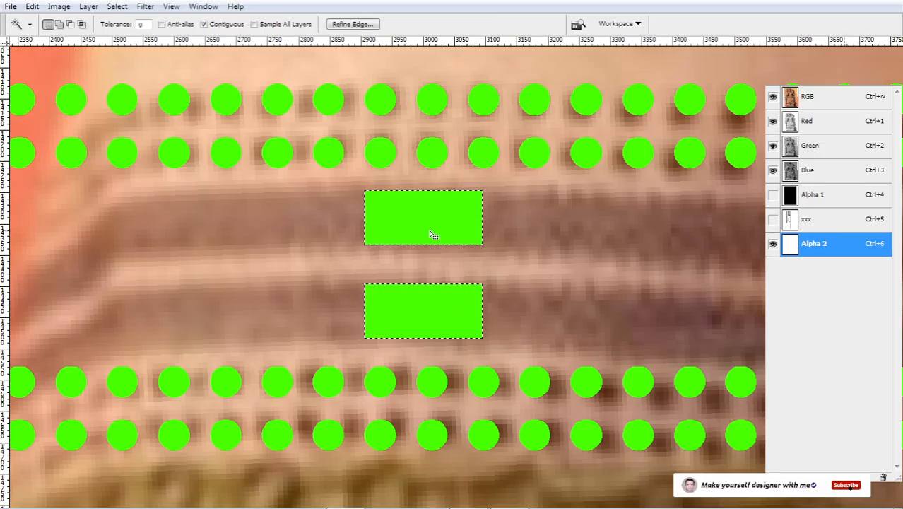
key("ctrl+d")
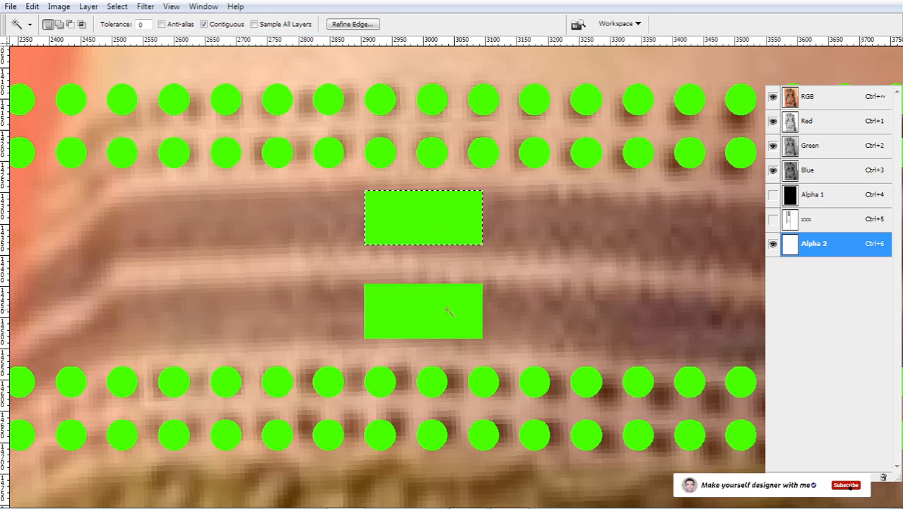
left_click(447, 311, "shift")
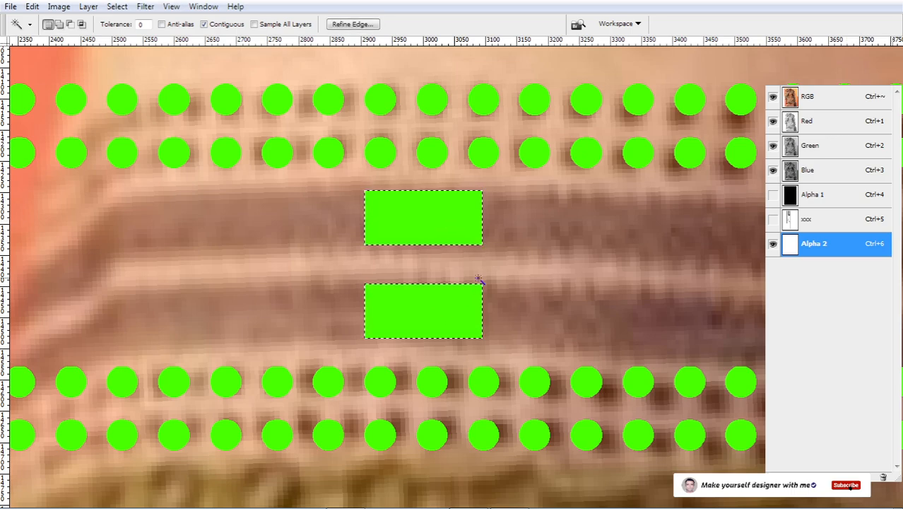
key("Delete")
key("ctrl+d")
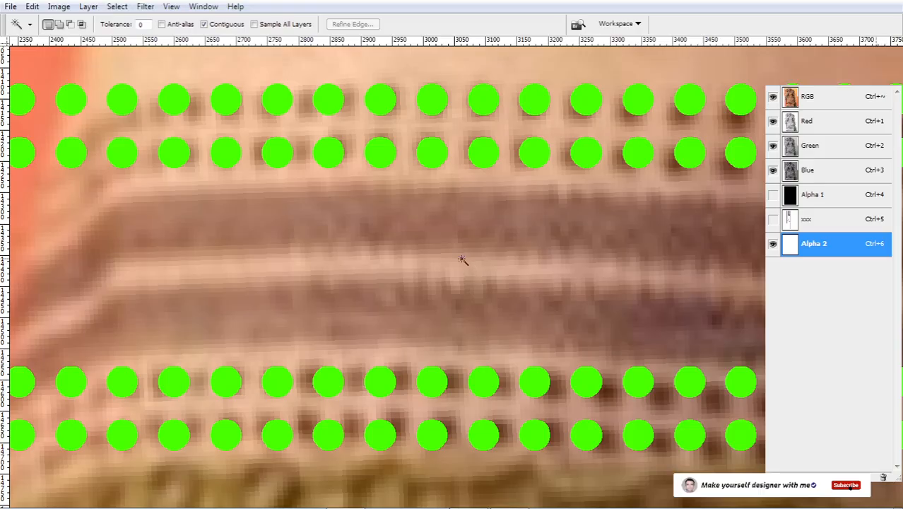
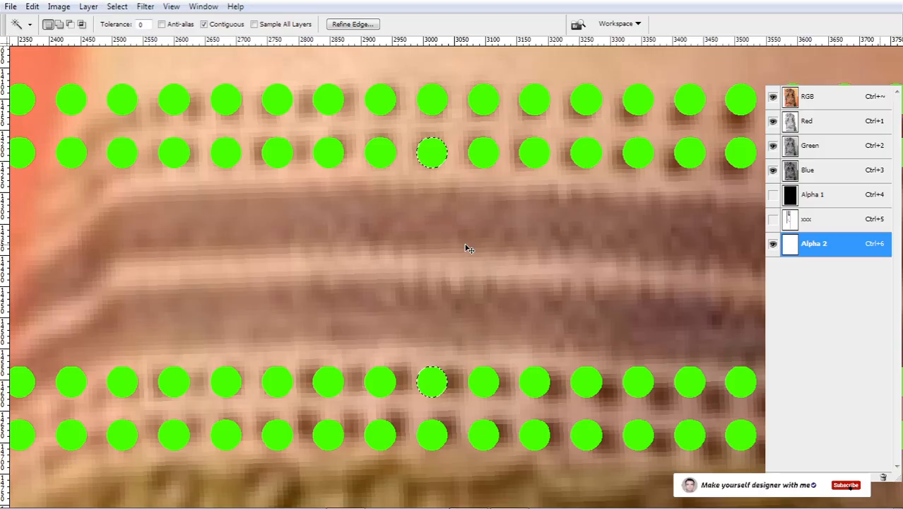
- Paste the two rectangles centred on the selected dots near ruler position 3013, between the double dot rows, and deselect
key("ctrl+v")
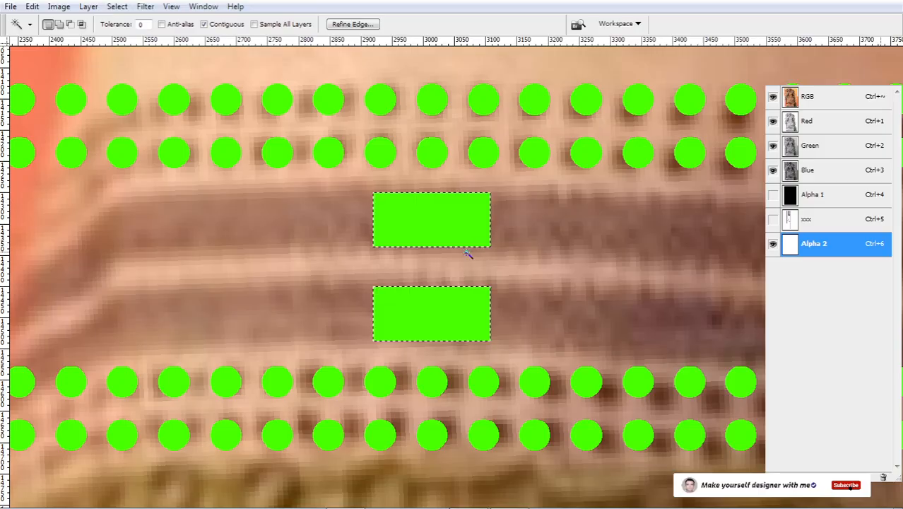
left_click(535, 288, "alt")
left_click(540, 284, "alt")
left_click(538, 291, "alt")
left_click(524, 321, "alt")
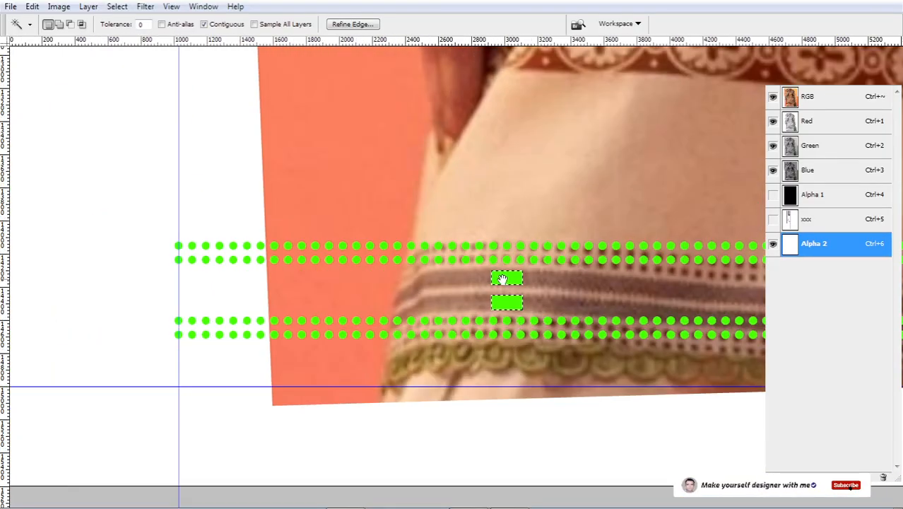
left_click_drag(471, 254, 557, 342)
left_click_drag(461, 164, 462, 294)
key("ctrl+d")
- Draw a marquee about 5 px wide and 39 px tall spanning the gap between the dot near 3013 and the upper rectangle
key("m")
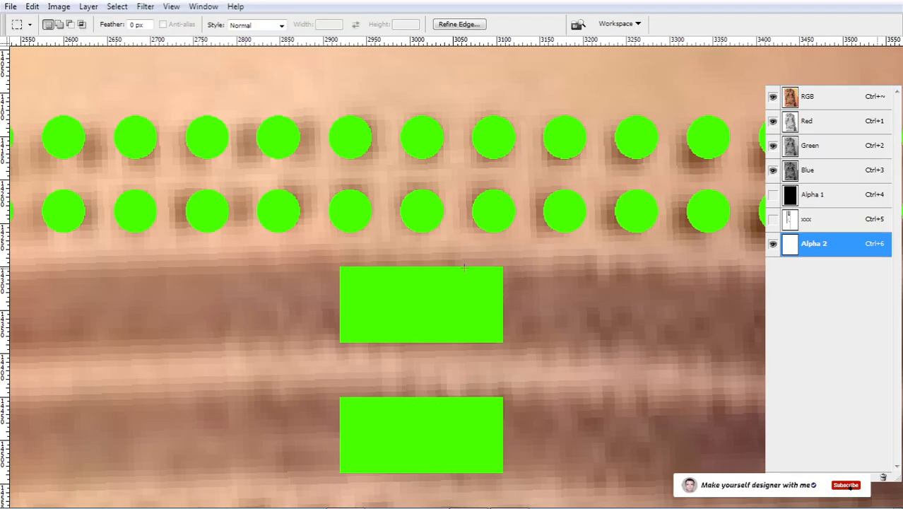
key("Tab")
scroll(445, 236, "up", 5)
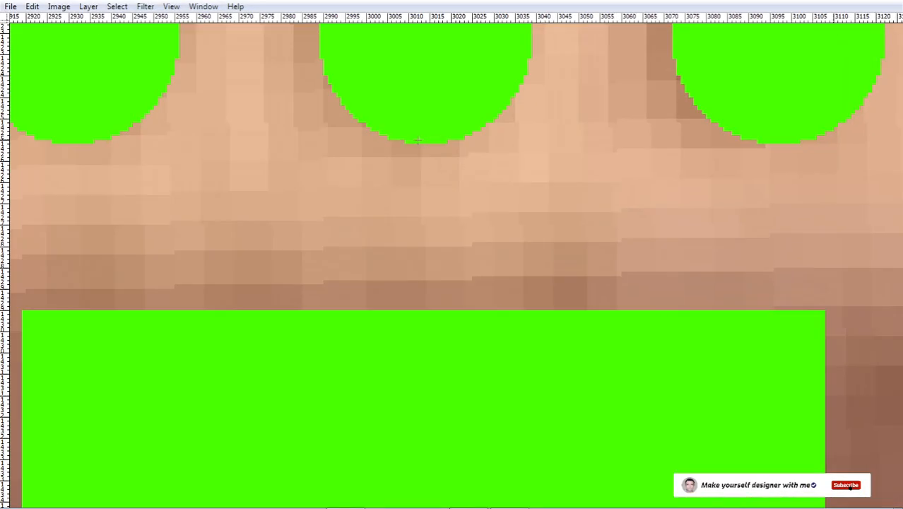
key("Tab")
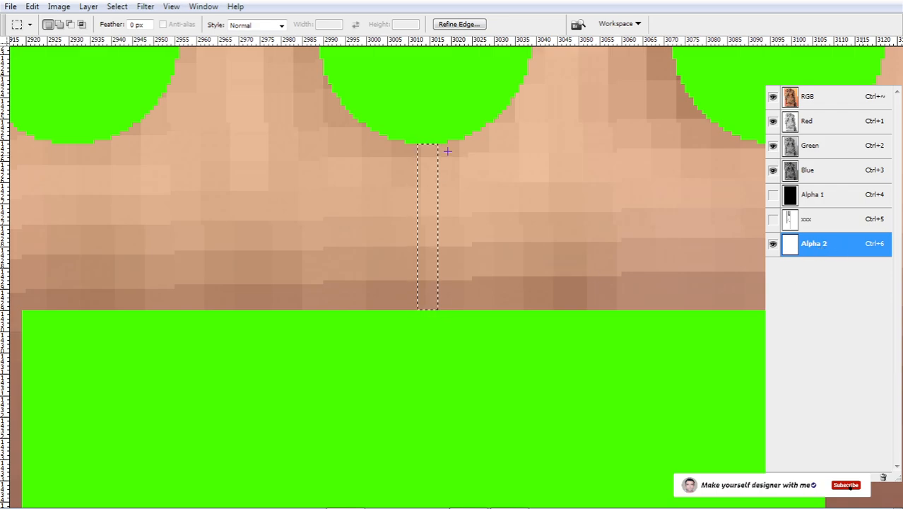
- Move the narrow gap marquee down between the lower rectangle and the dot near 3013 beneath it to compare the spacing
scroll(439, 236, "down", 3)
scroll(454, 248, "down", 3)
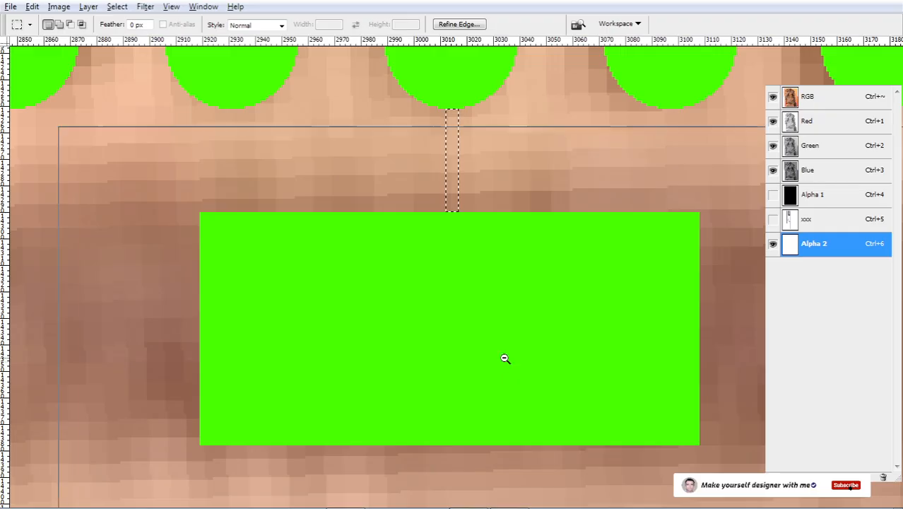
left_click(504, 358, "alt")
left_click_drag(518, 341, 497, 237)
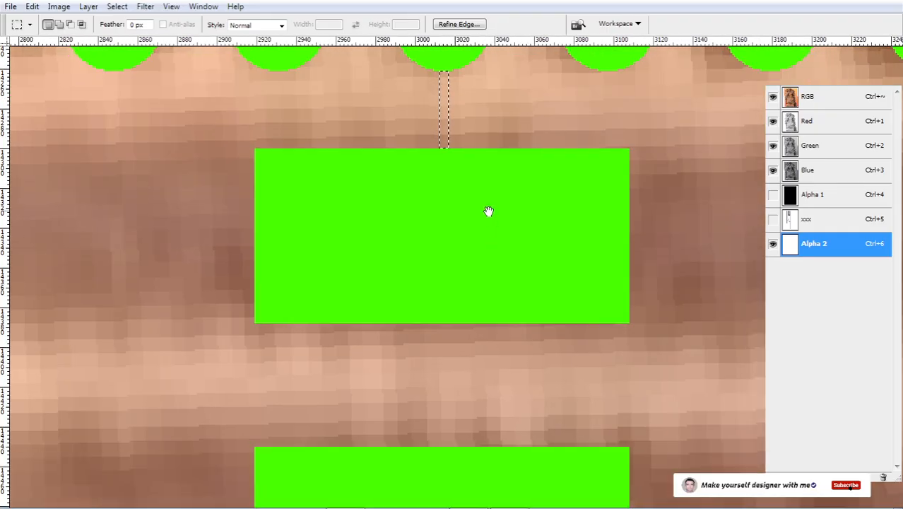
left_click_drag(478, 185, 477, 228)
left_click_drag(446, 182, 457, 388)
scroll(502, 220, "down", 3)
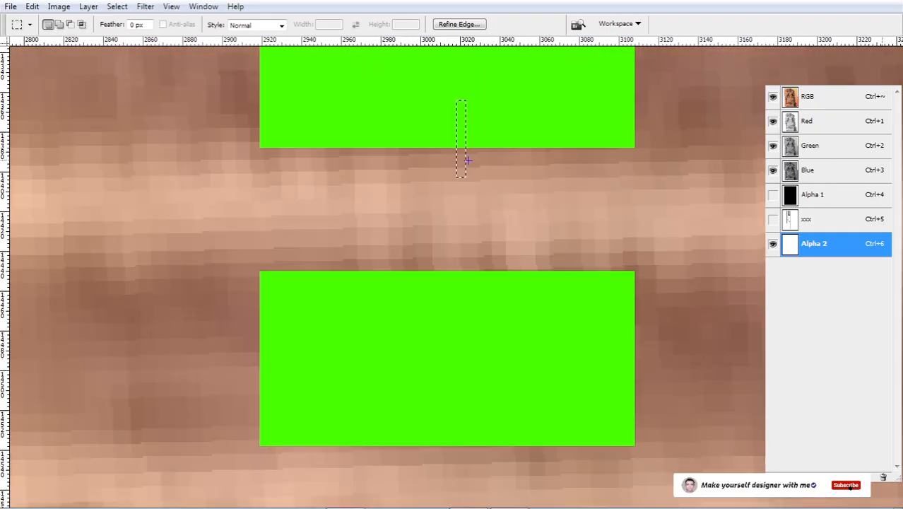
left_click_drag(516, 372, 494, 144)
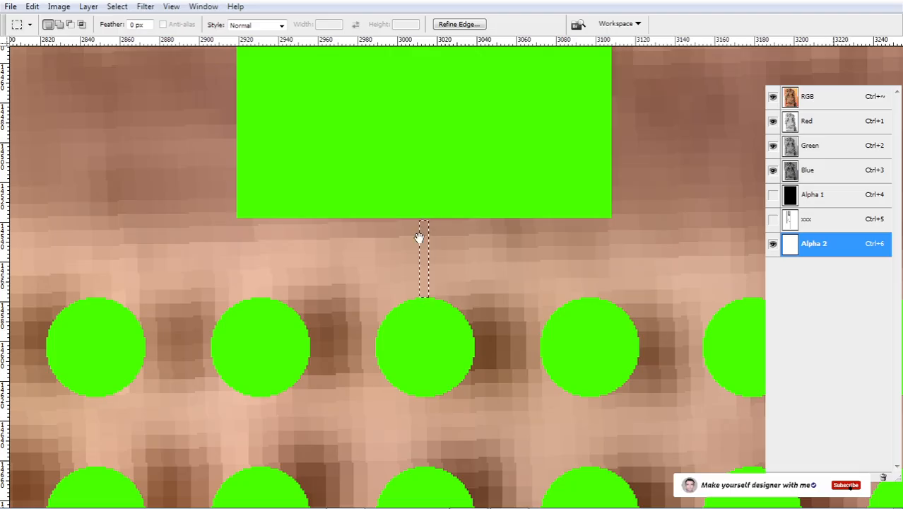
left_click(438, 267, "ctrl")
scroll(432, 293, "up", 2)
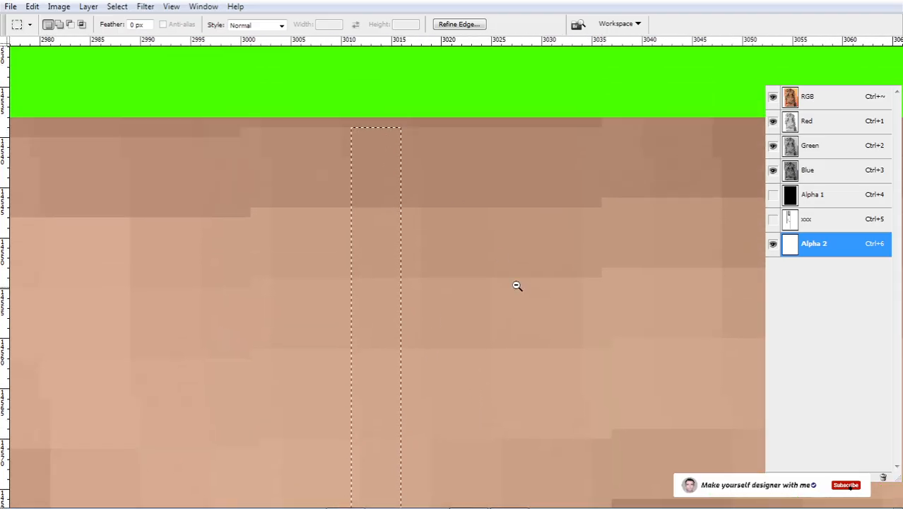
- Select the lower double dot row with a marquee, shift it up 1 px, and deselect
right_click(497, 204)
left_click(557, 245)
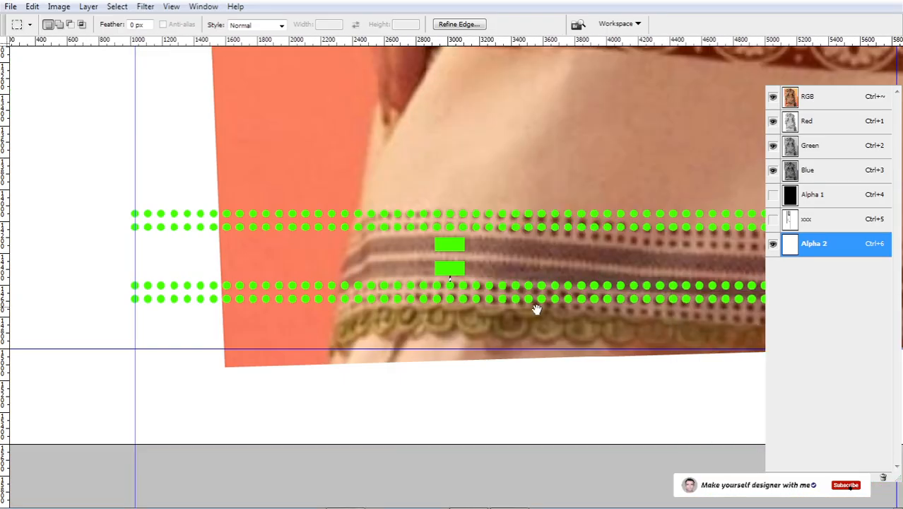
scroll(537, 309, "down", 5)
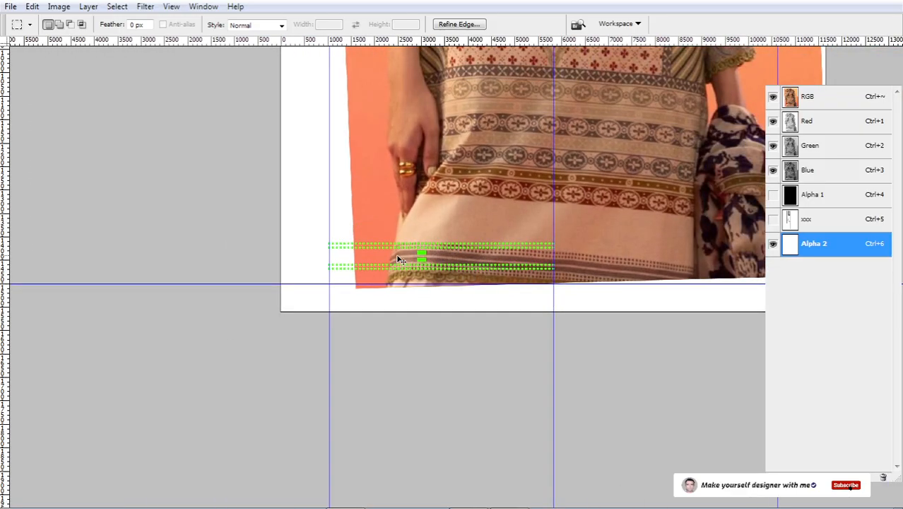
key("Tab")
scroll(288, 243, "up", 4)
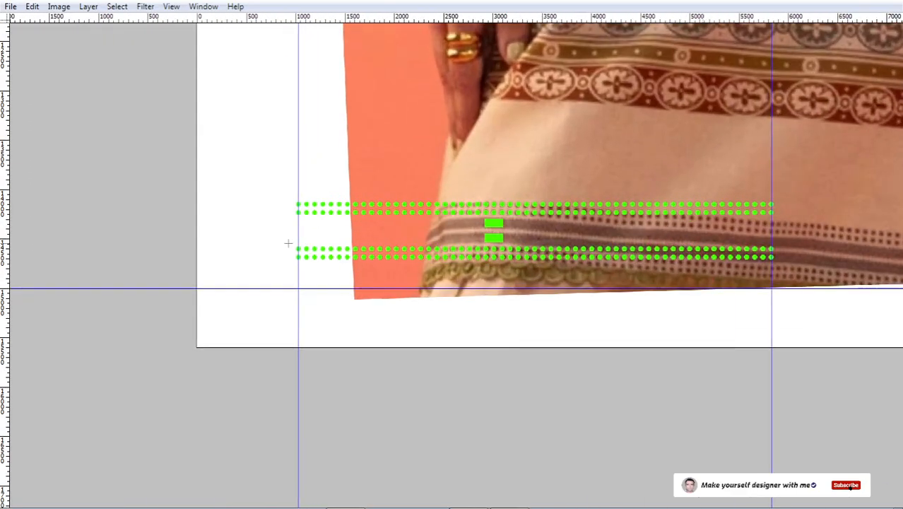
scroll(702, 309, "right", 1)
scroll(485, 274, "up", 6)
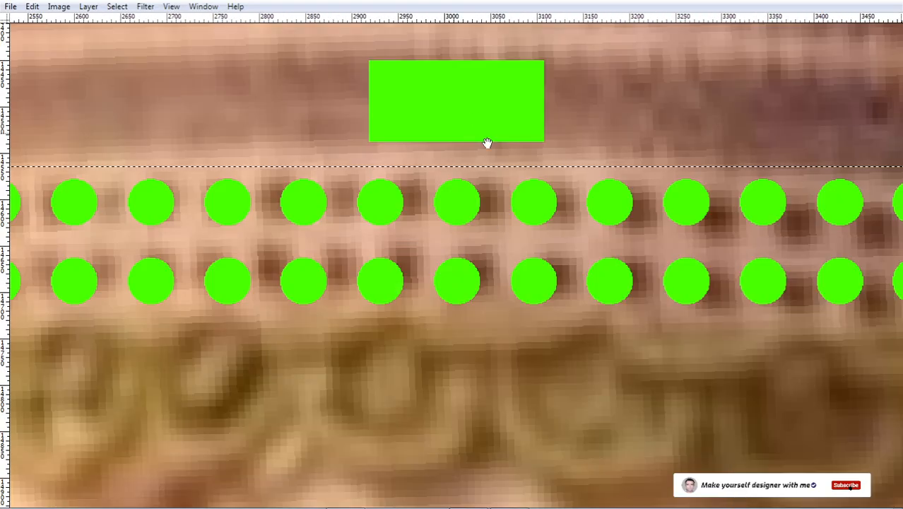
left_click_drag(441, 244, 485, 241)
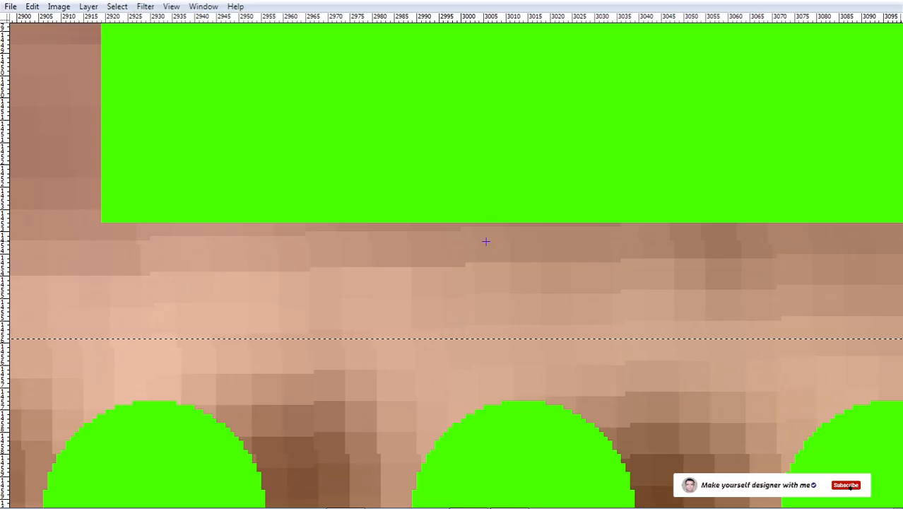
key("ctrl+Up")
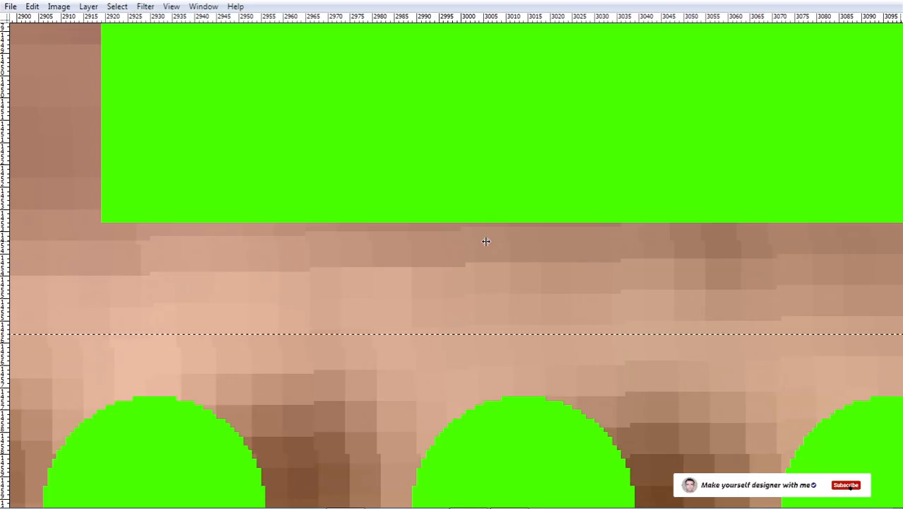
key("ctrl+d")
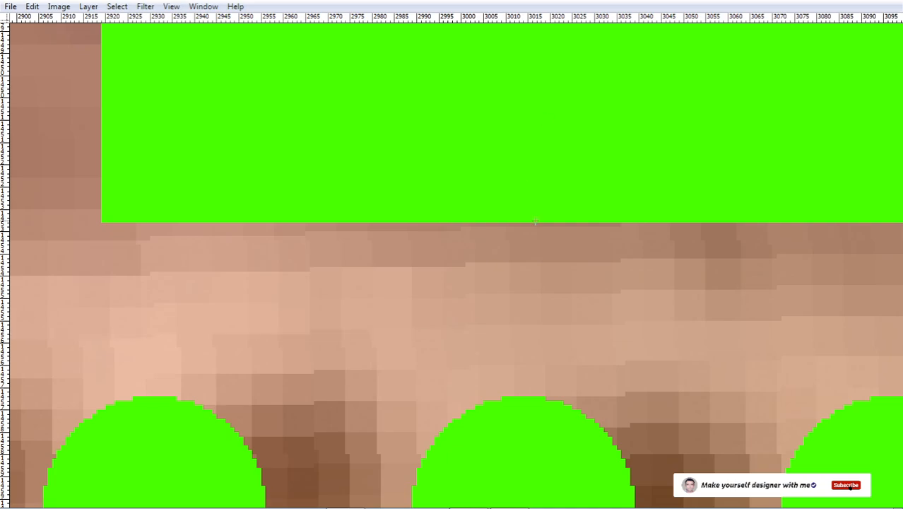
- Draw a marquee about 109 px wide and 39 px tall spanning the gap between the lower rectangle and the dots beneath
key("Tab")
key("Tab")
key("Tab")
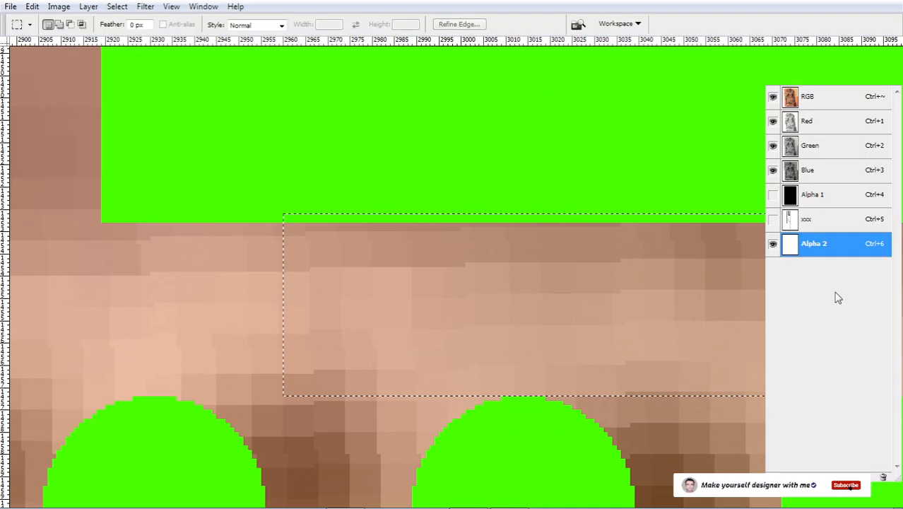
left_click(571, 333, "alt")
left_click(544, 321, "alt")
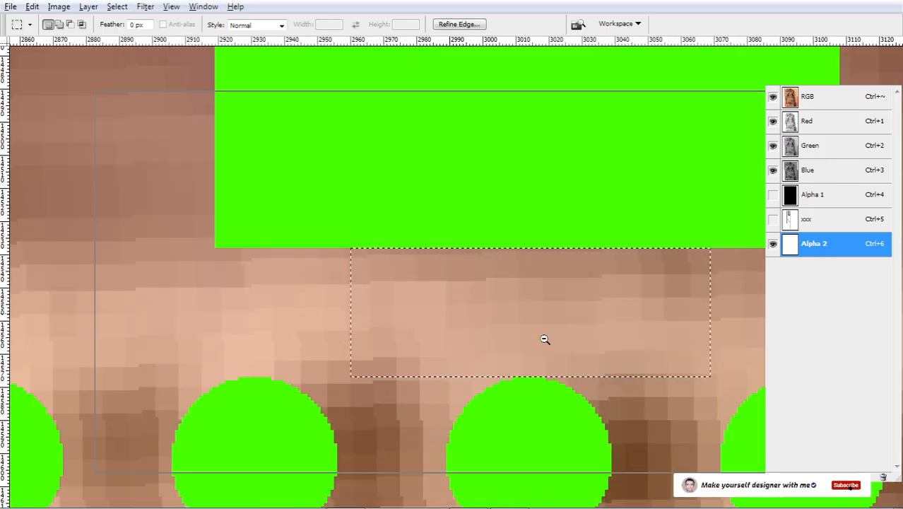
- Move the marquee up between the upper dot rows and the upper rectangle to compare the gaps, and deselect
left_click(522, 318, "alt")
left_click_drag(532, 316, 527, 413)
left_click(547, 355, "alt")
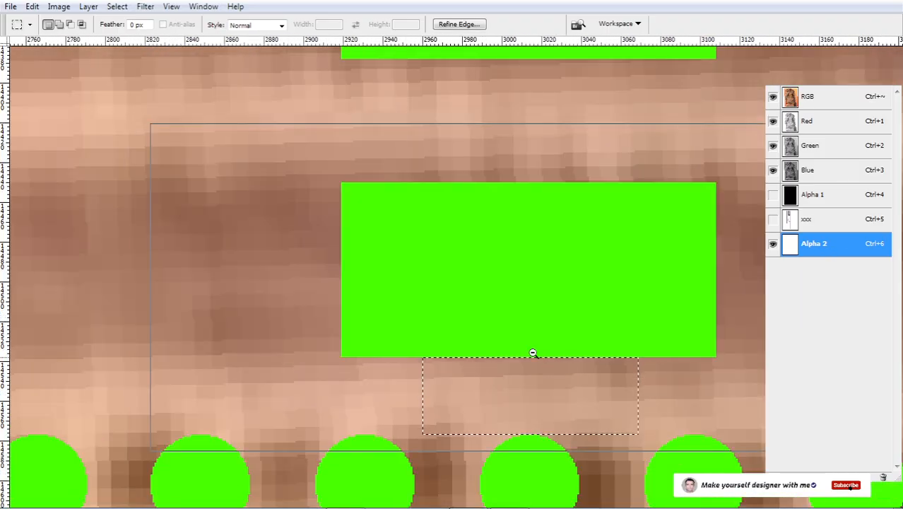
left_click(539, 355, "alt")
left_click(530, 349, "alt")
left_click_drag(566, 347, 559, 403)
key("Tab")
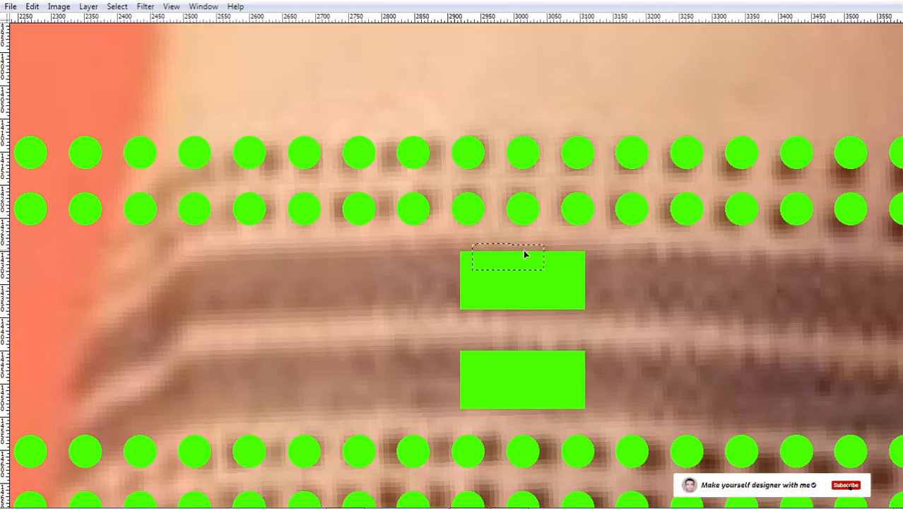
left_click_drag(502, 206, 534, 266)
left_click_drag(536, 320, 563, 302)
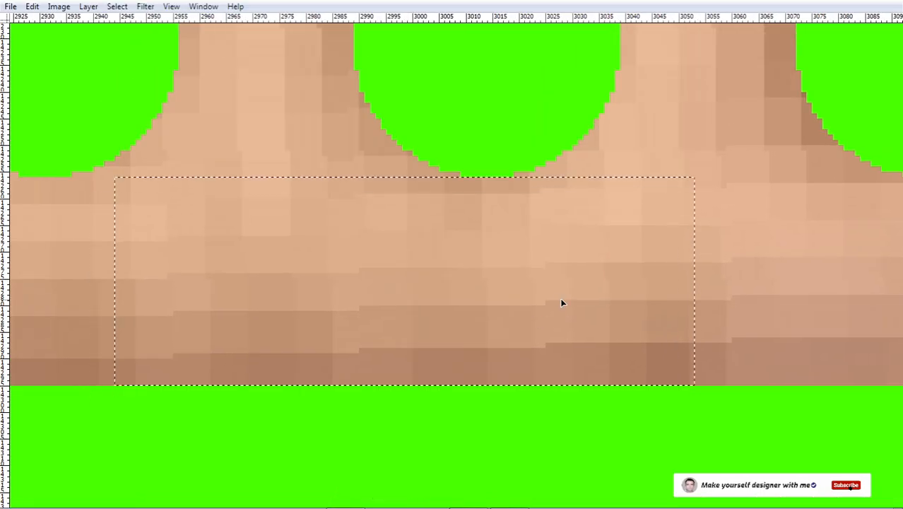
key("ctrl+d")
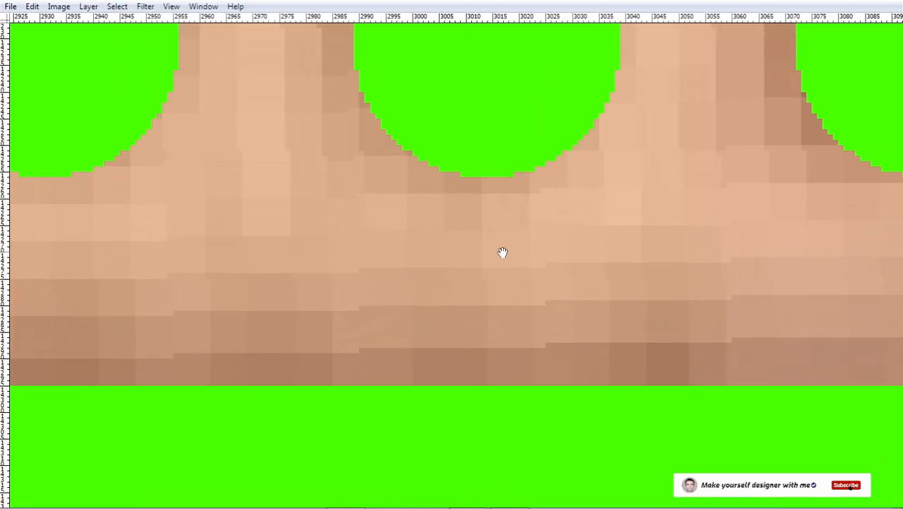
- Select both filled rectangles, stretch them horizontally to the vertical guides on either side of the dot rows, and deselect
right_click(510, 238)
left_click(556, 275)
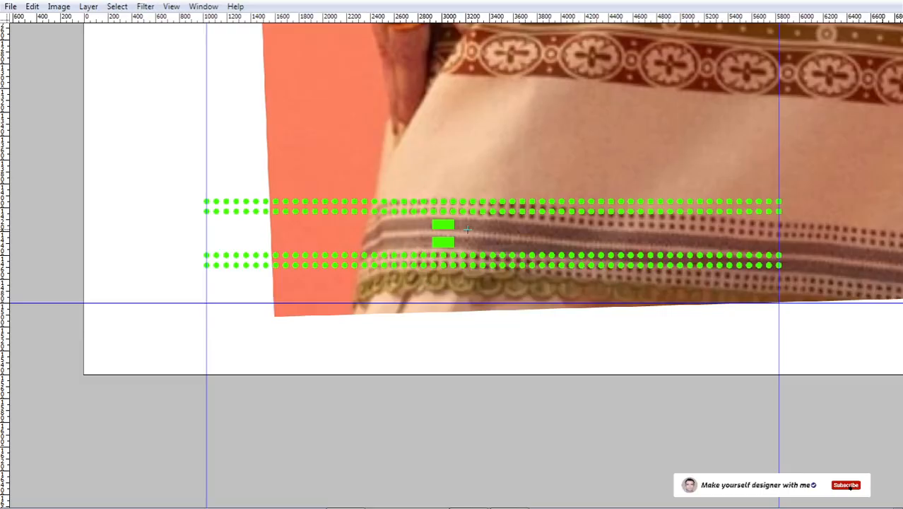
left_click_drag(461, 248, 489, 284)
scroll(401, 257, "up", 6)
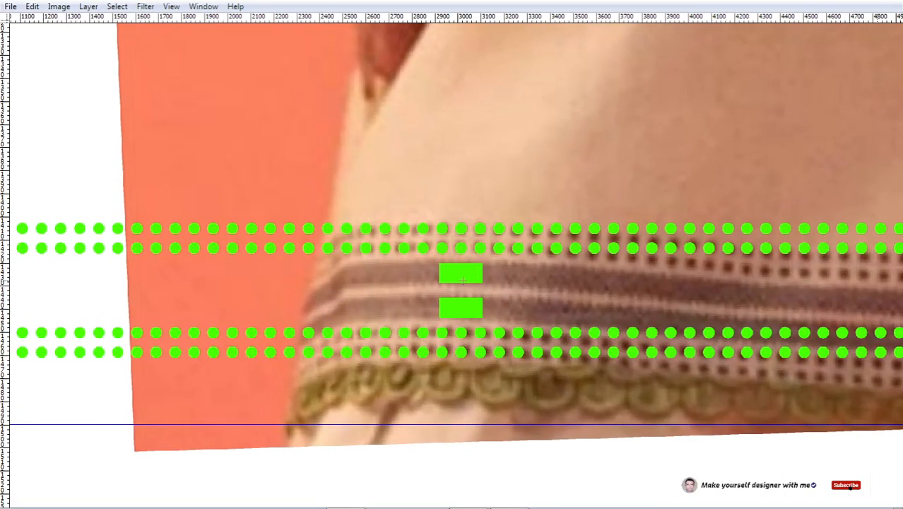
scroll(459, 305, "down", 3)
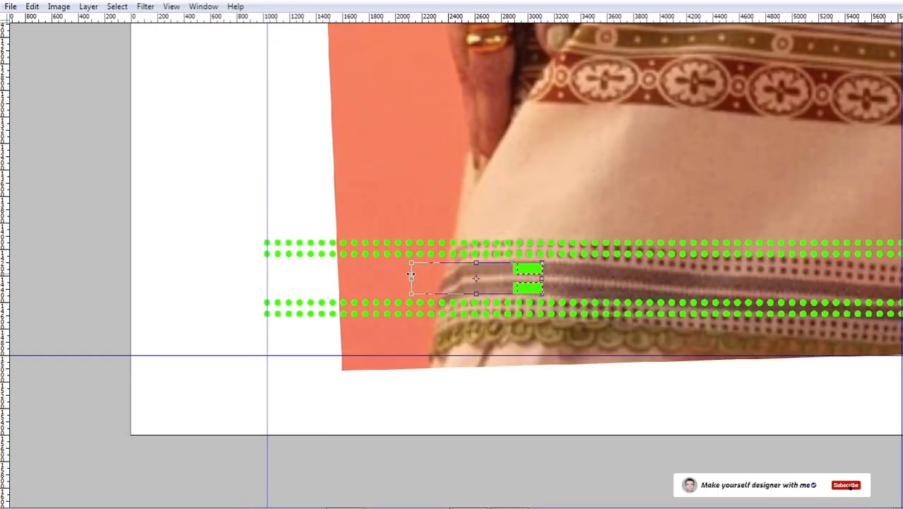
left_click_drag(411, 275, 299, 277)
left_click_drag(561, 280, 585, 274)
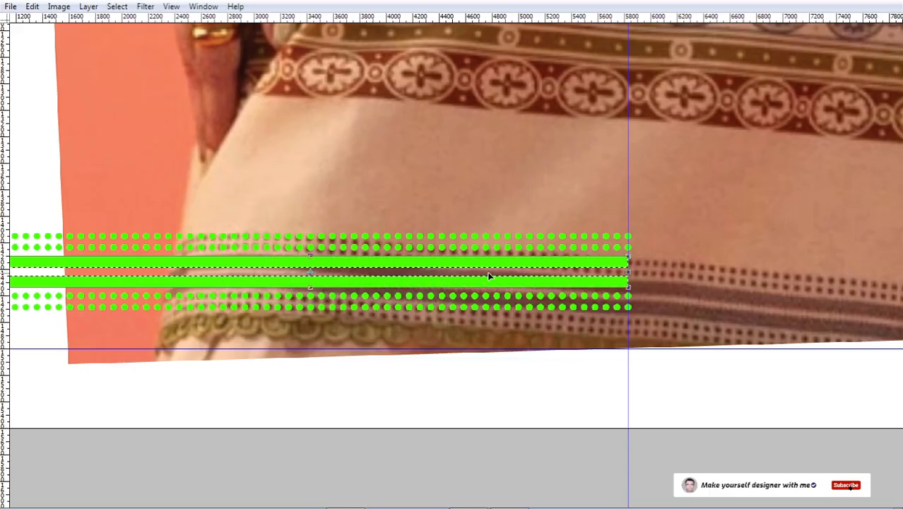
key("Return")
left_click_drag(294, 312, 456, 315)
key("ctrl+d")
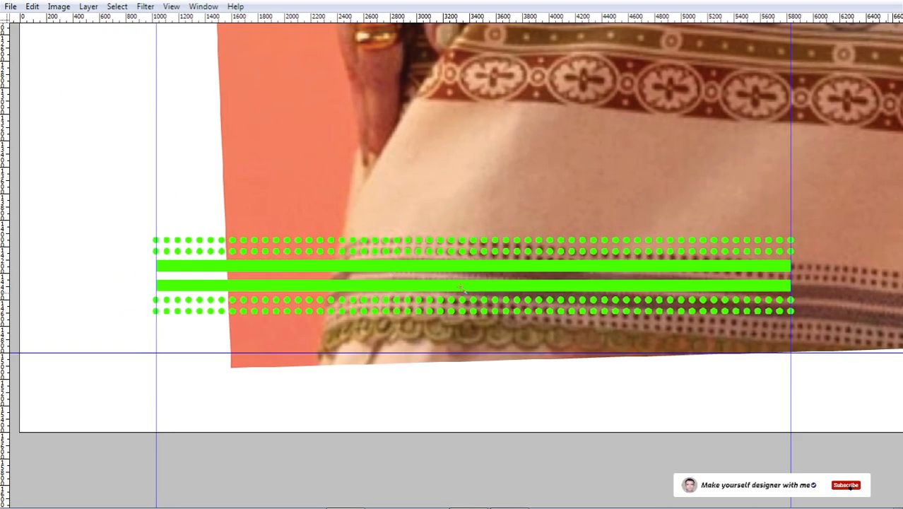
- Select both full-width green stripes between the double dot rows with the Magic Wand
left_click(823, 262)
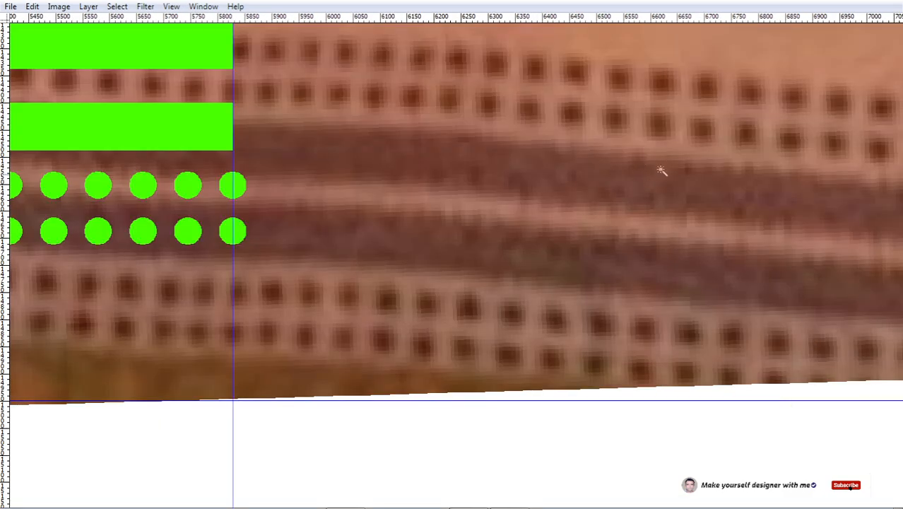
left_click_drag(381, 199, 657, 296)
left_click(684, 305)
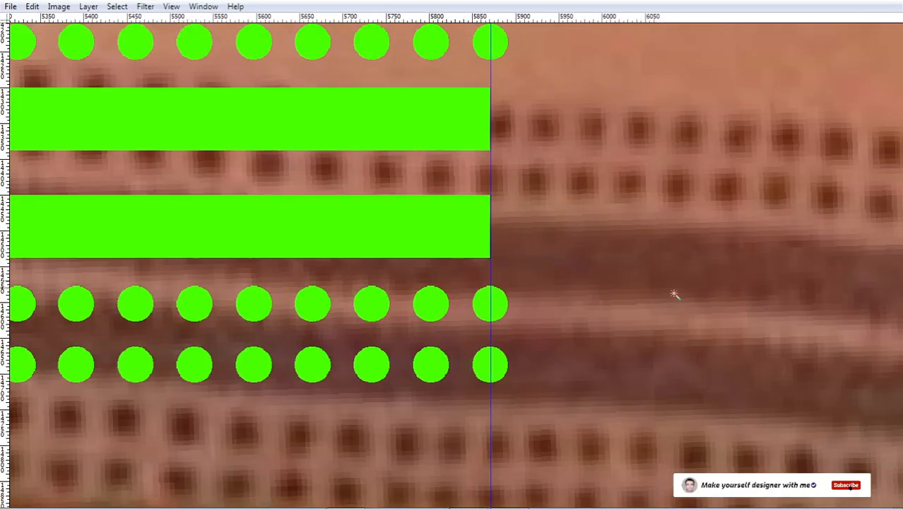
left_click_drag(300, 125, 530, 222)
right_click(531, 223)
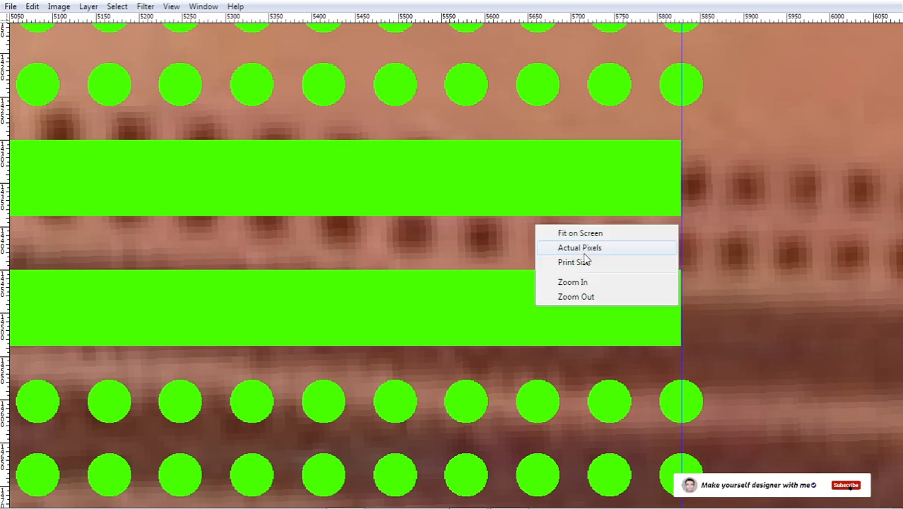
left_click(558, 294)
scroll(596, 319, "down", 1)
left_click_drag(596, 320, 683, 333)
left_click_drag(495, 85, 445, 236)
scroll(437, 381, "down", 4)
left_click_drag(437, 381, 524, 291)
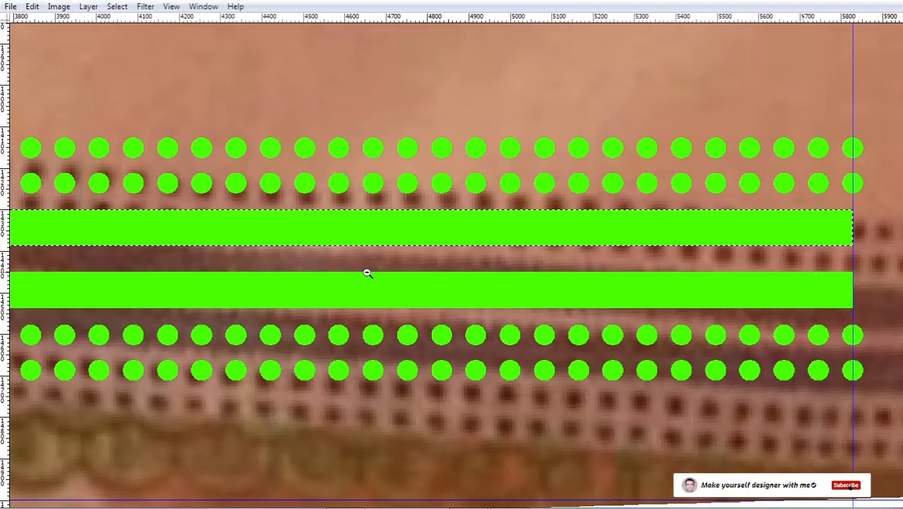
scroll(376, 271, "down", 2)
scroll(328, 346, "down", 1)
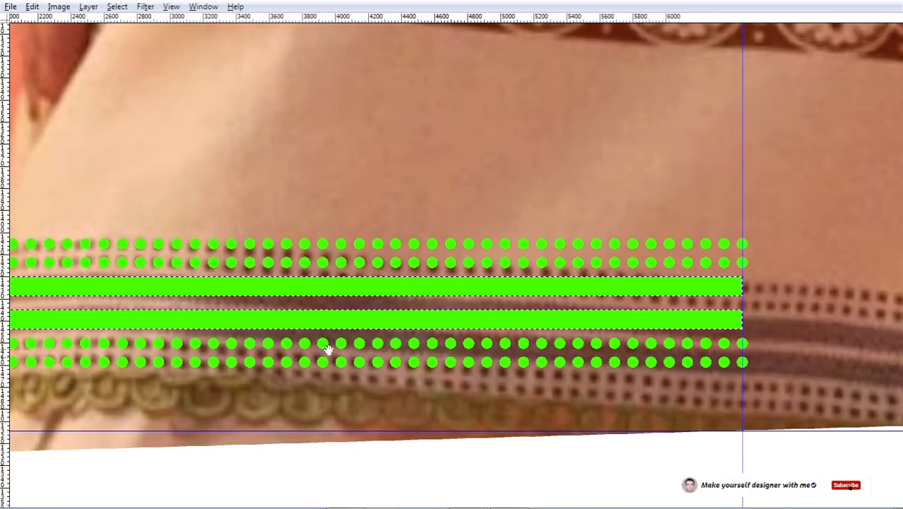
- Stretch both selected stripes past the vertical guides, from about ruler position 570 to about 6180
left_click_drag(353, 327, 477, 313)
left_click_drag(551, 326, 475, 323)
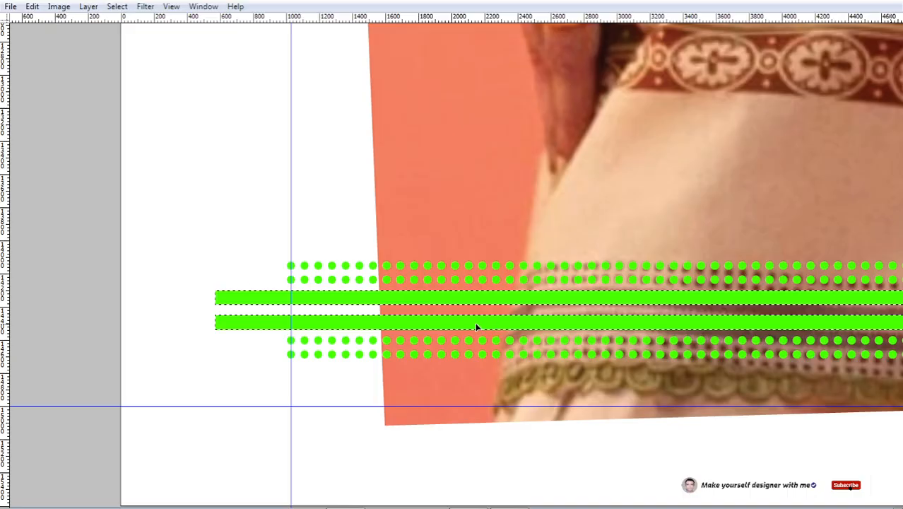
left_click_drag(892, 321, 589, 316)
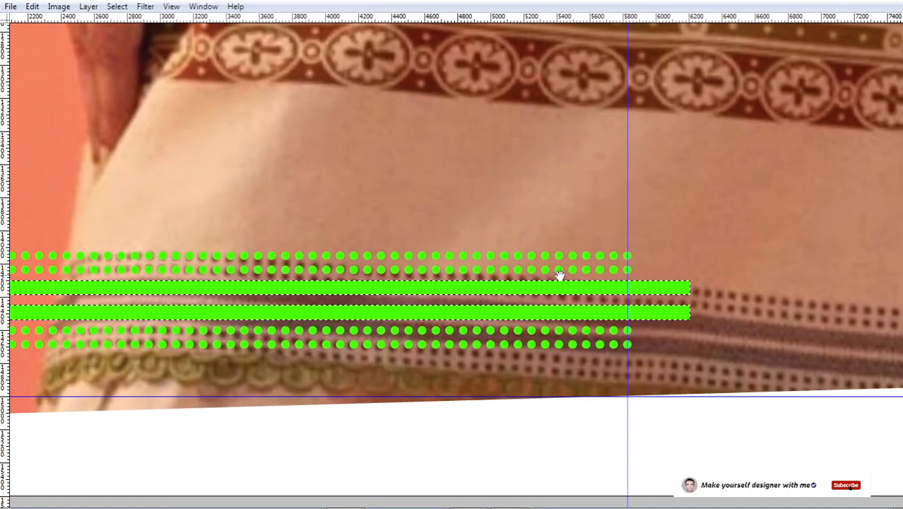
- Select both extended stripes with the Magic Wand and clear them from Alpha 2, keeping the selection
left_click_drag(560, 274, 557, 299)
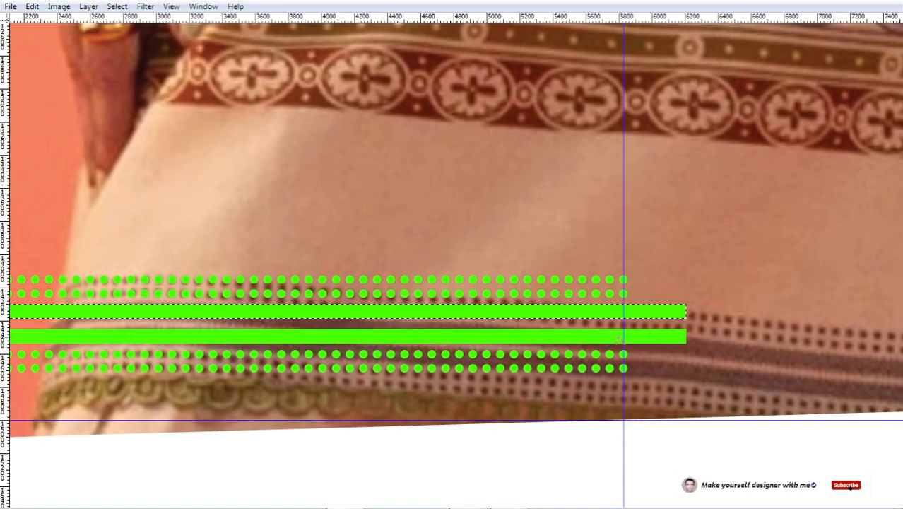
key("Tab")
key("Delete")
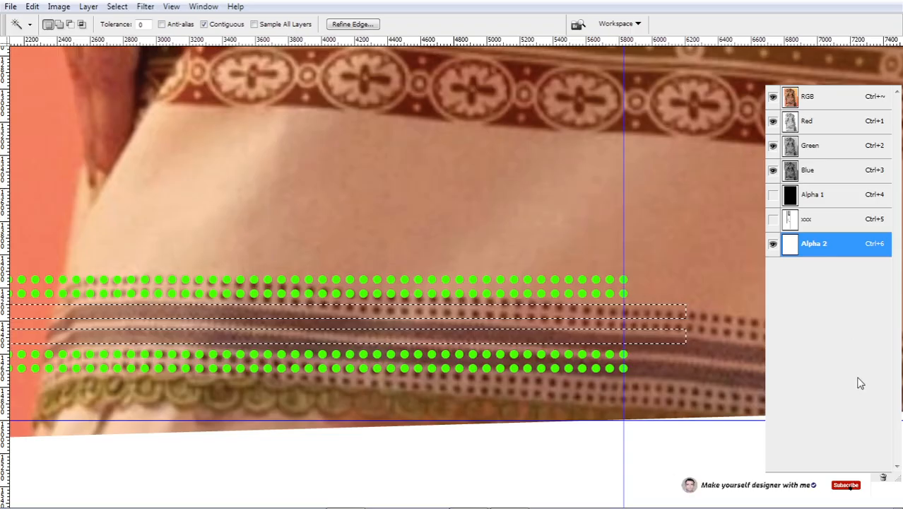
- Create a new alpha channel, fill the two selected stripe areas with black in it, and deselect
left_click(871, 477)
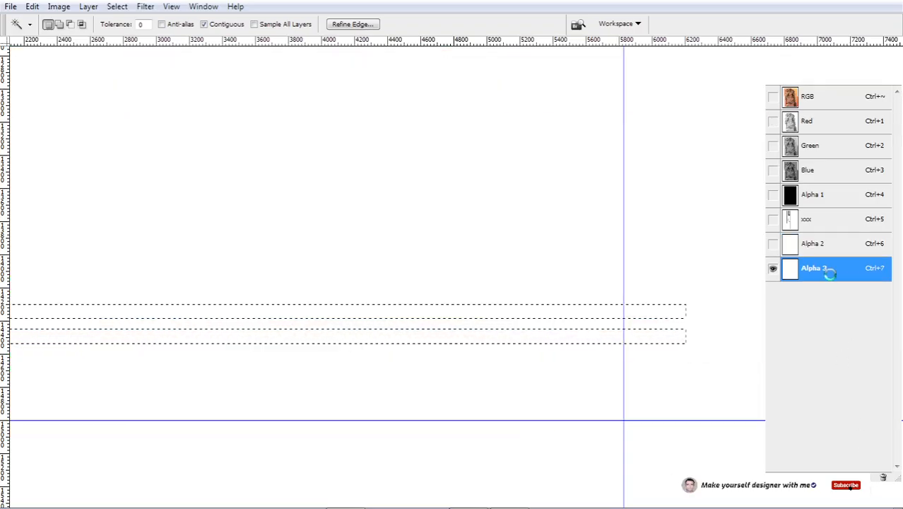
key("Delete")
scroll(517, 280, "left", 1)
key("ctrl+d")
key("Tab")
scroll(424, 289, "down", 1)
left_click_drag(477, 290, 419, 256)
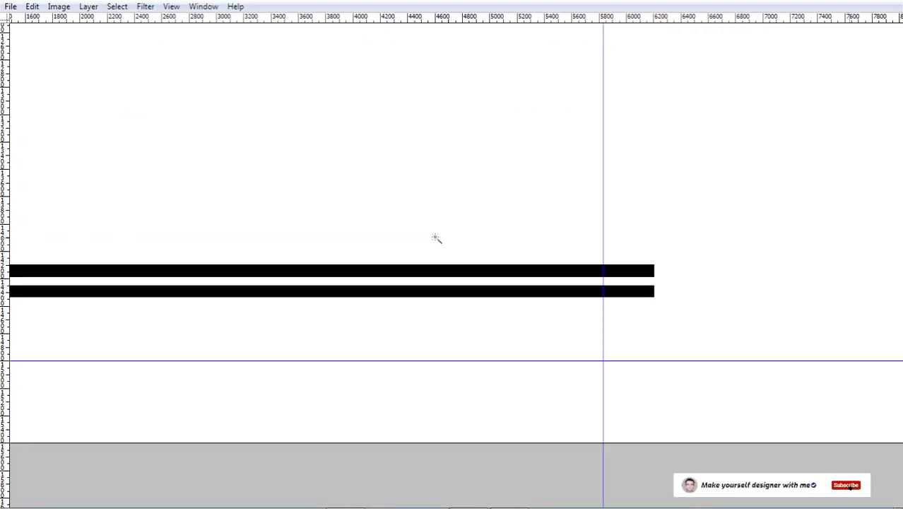
- Apply the Spatter filter with Smoothness 4 and an increased Spray Radius to a marquee-selected test section of both stripes
left_click_drag(368, 230, 523, 327)
left_click_drag(420, 210, 523, 366)
left_click_drag(437, 283, 462, 343)
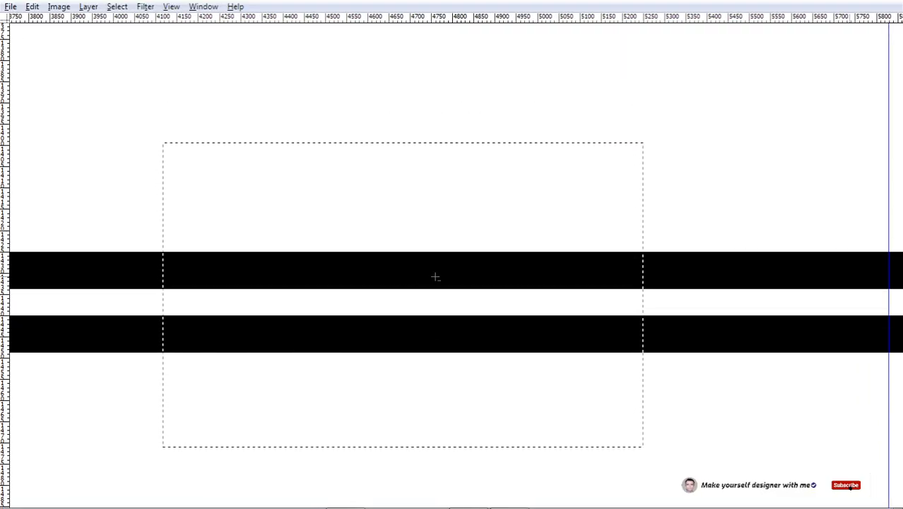
key("alt+t")
key("Return")
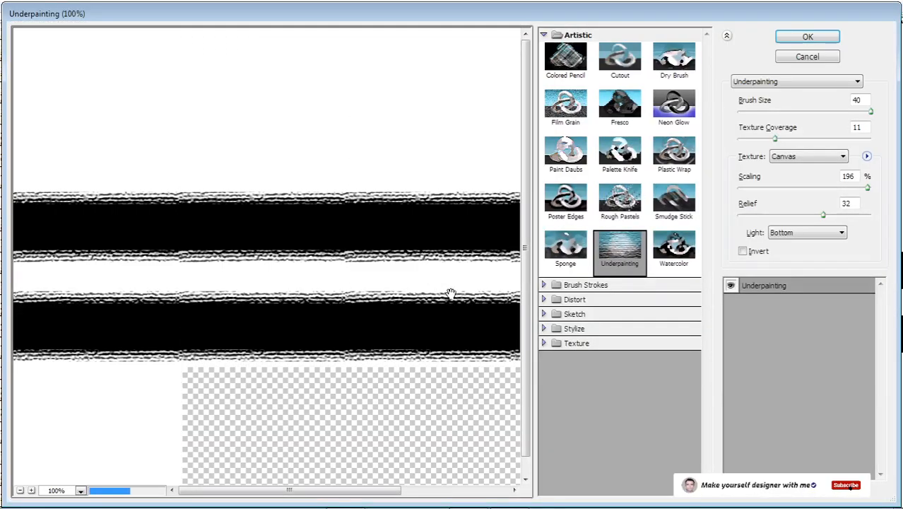
left_click(684, 262)
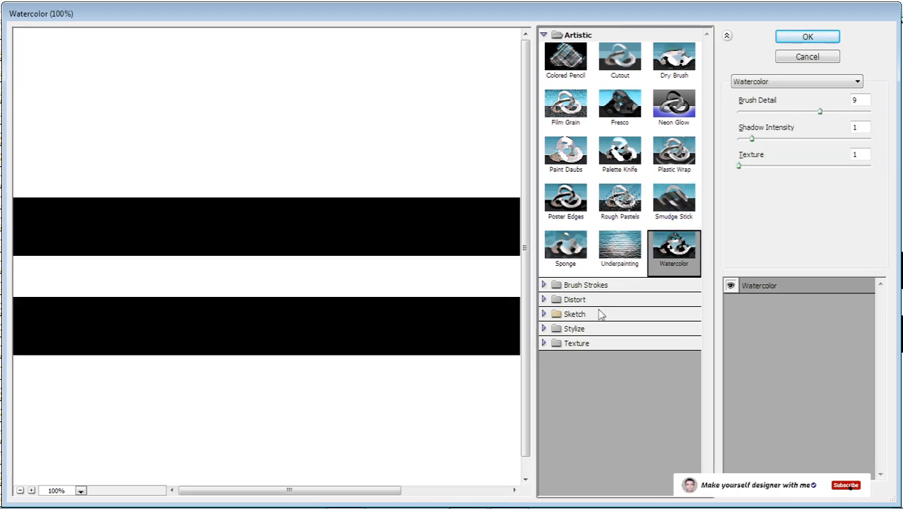
left_click(583, 285)
left_click(670, 346)
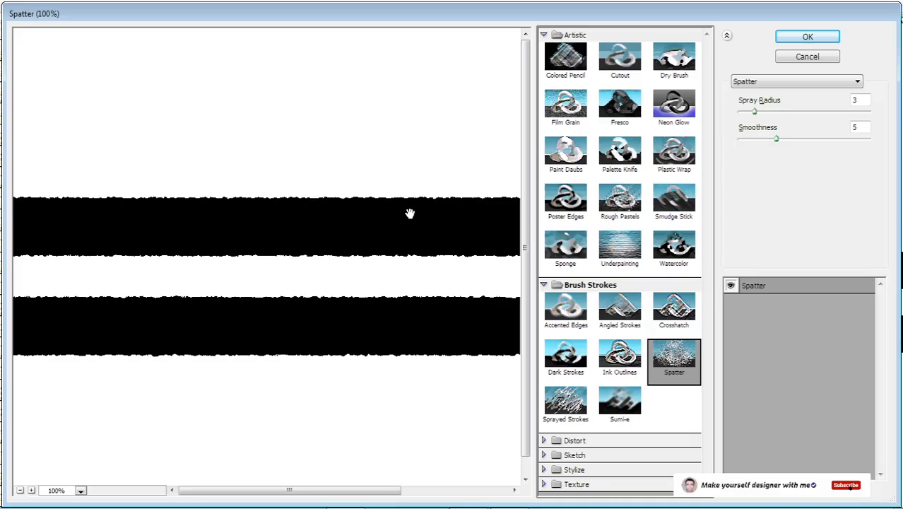
mouse_move(778, 141)
left_mouse_down()
mouse_move(802, 142)
mouse_move(769, 143)
left_mouse_up()
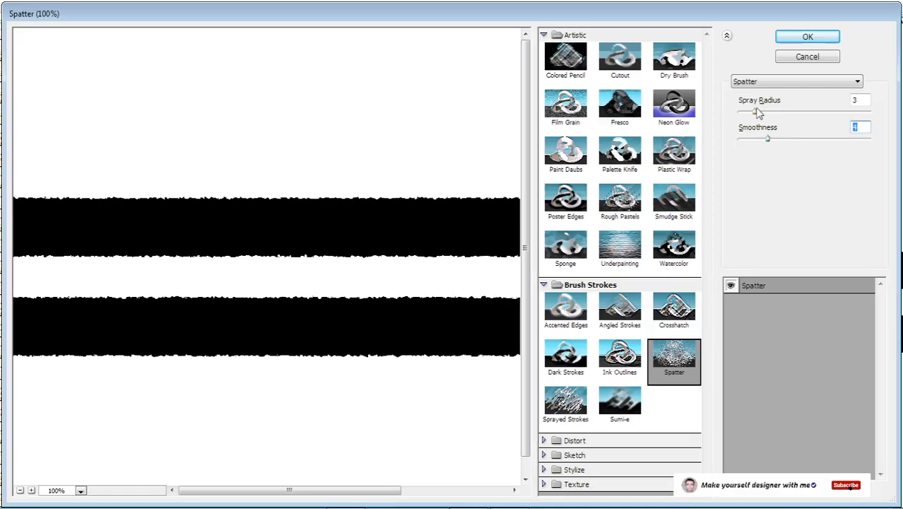
left_click_drag(755, 113, 799, 118)
left_click(806, 37)
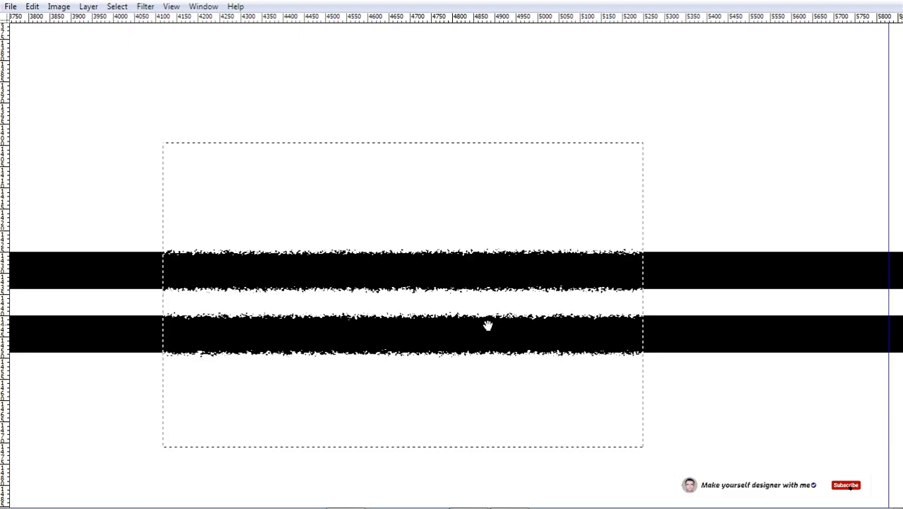
- Undo the Spatter test and marquee-select both stripes over their full length with a margin all around
left_click(459, 392, "alt")
left_click(459, 386, "alt")
left_click(457, 387, "alt")
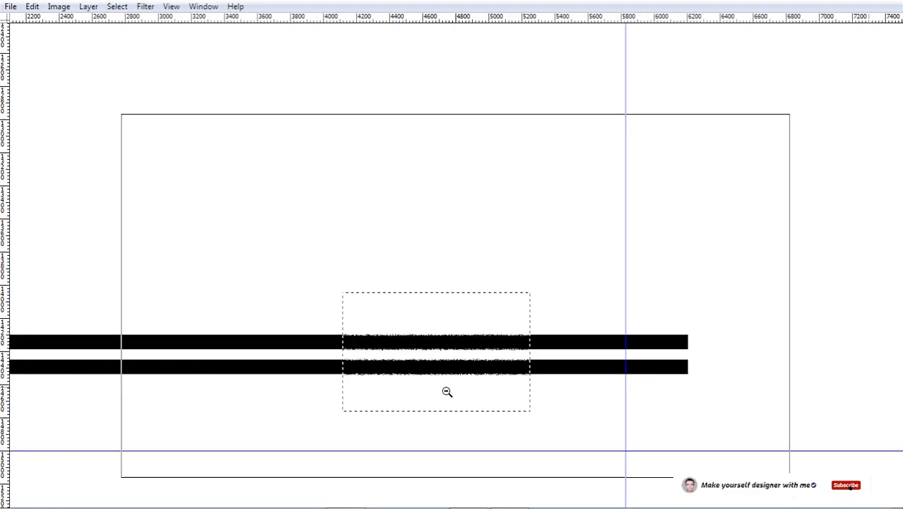
left_click(448, 389, "alt")
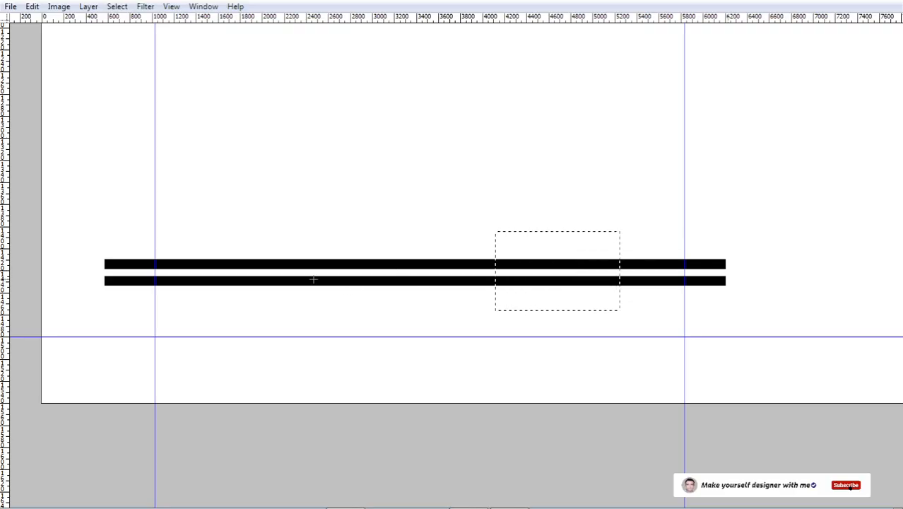
left_click_drag(95, 237, 760, 292)
left_click_drag(657, 236, 678, 322)
left_click_drag(590, 273, 560, 341)
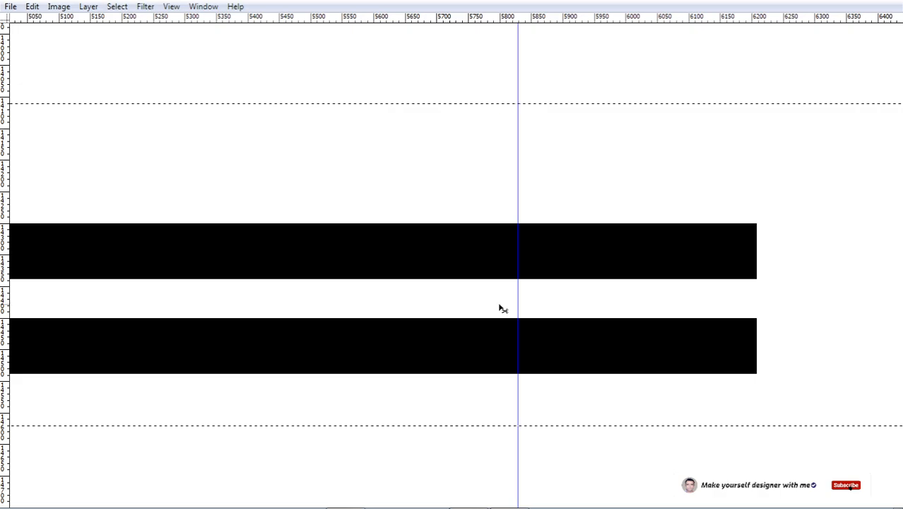
- Reapply the Spatter filter with the same settings to both full-length stripes
key("ctrl+f")
scroll(463, 300, "down", 2)
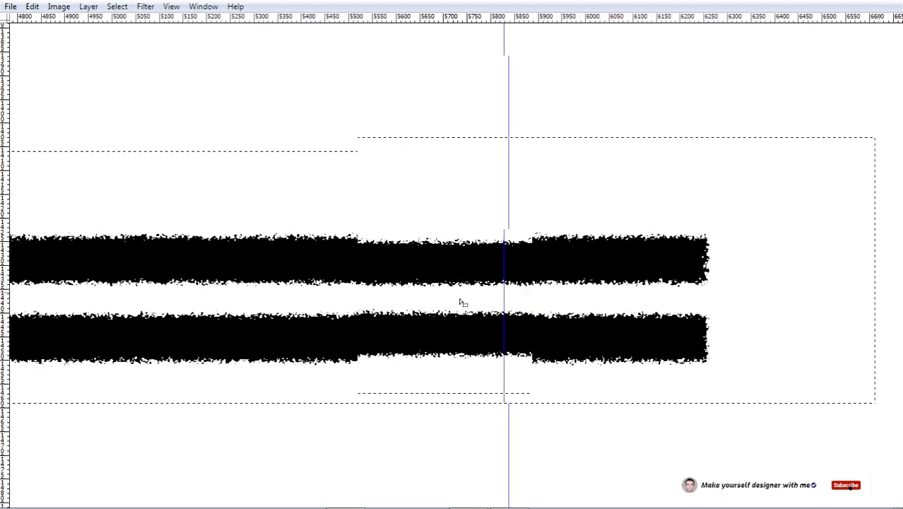
scroll(515, 275, "up", 4)
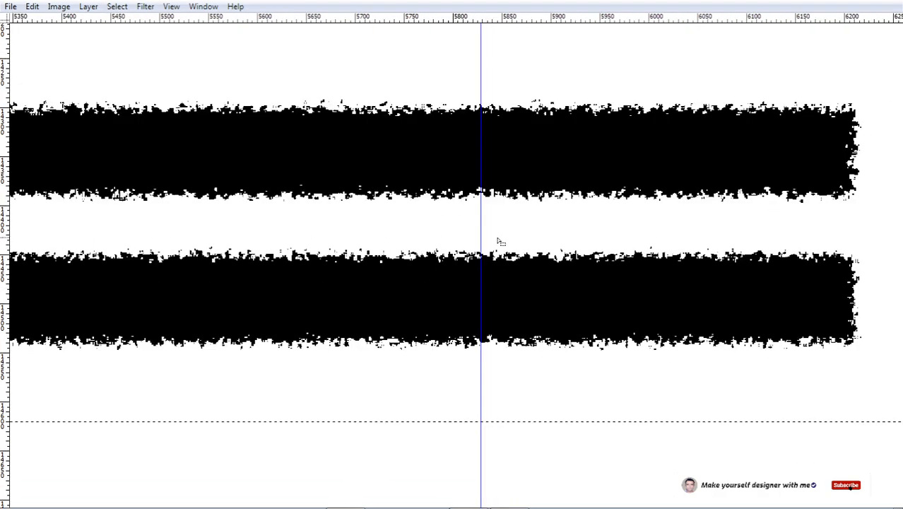
- Smooth the rough edges of both stripes by applying the Median filter twice with a radius of 2 pixels
left_click_drag(385, 224, 408, 281)
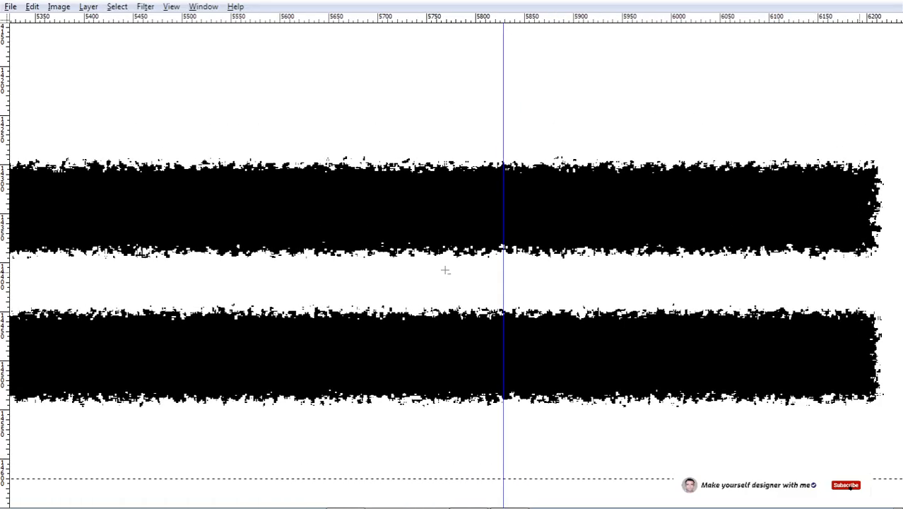
key("alt+t")
key("n")
key("m")
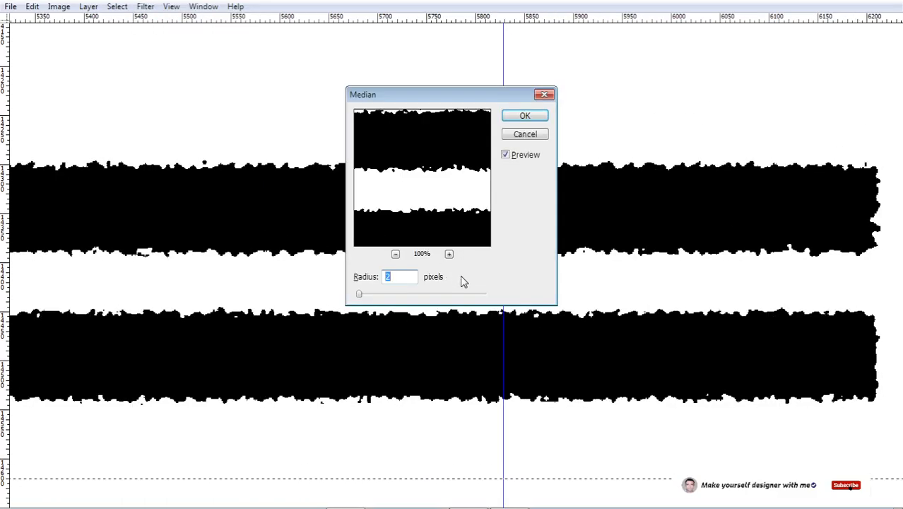
key("Up")
key("Return")
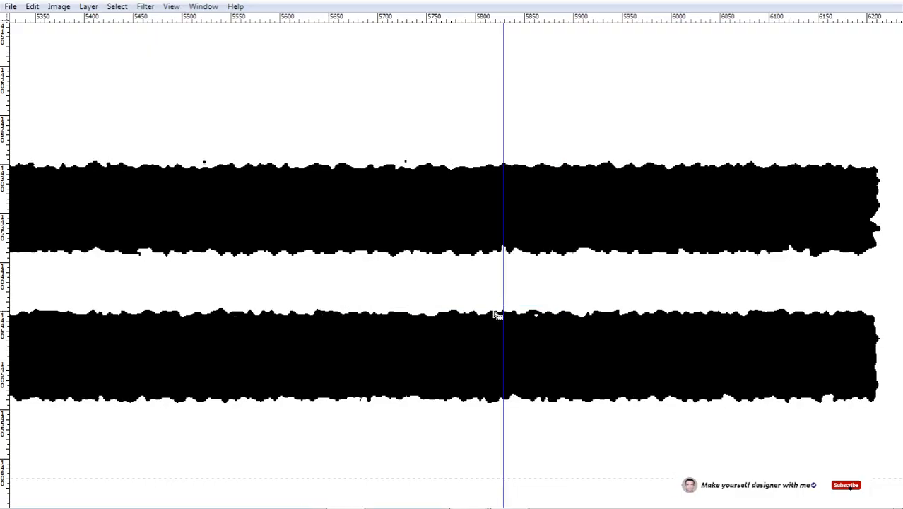
key("ctrl+alt+f")
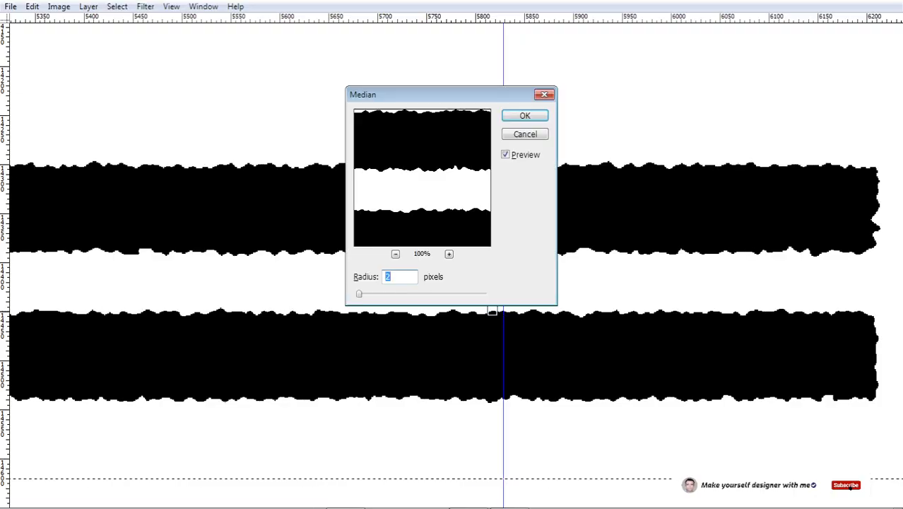
key("Return")
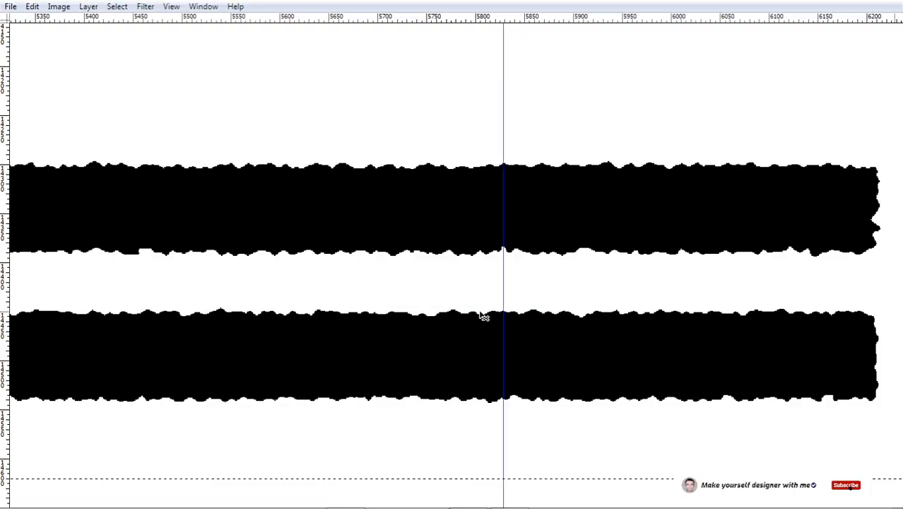
- Examine the smoothed rough edges along the length of both stripes
key("z")
right_click(550, 274)
left_click(605, 313)
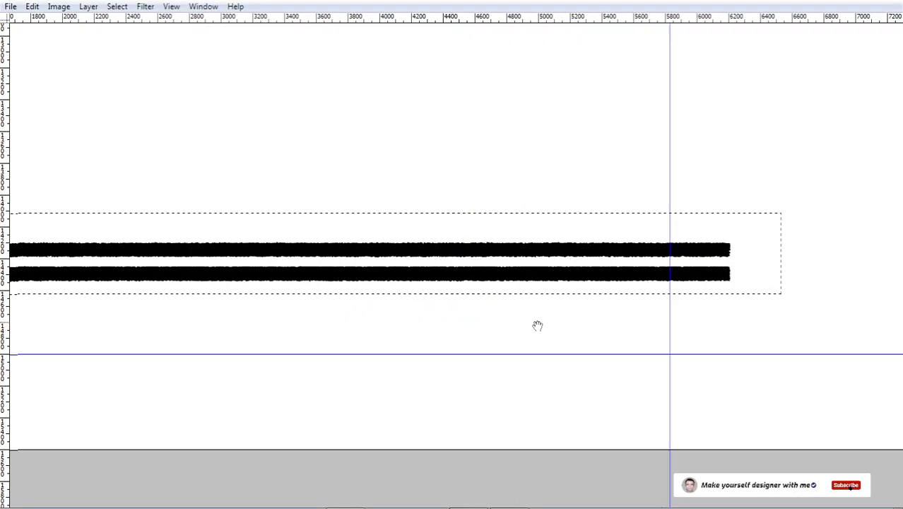
left_click_drag(205, 291, 731, 311)
left_click_drag(494, 216, 477, 405)
left_click_drag(561, 224, 478, 271)
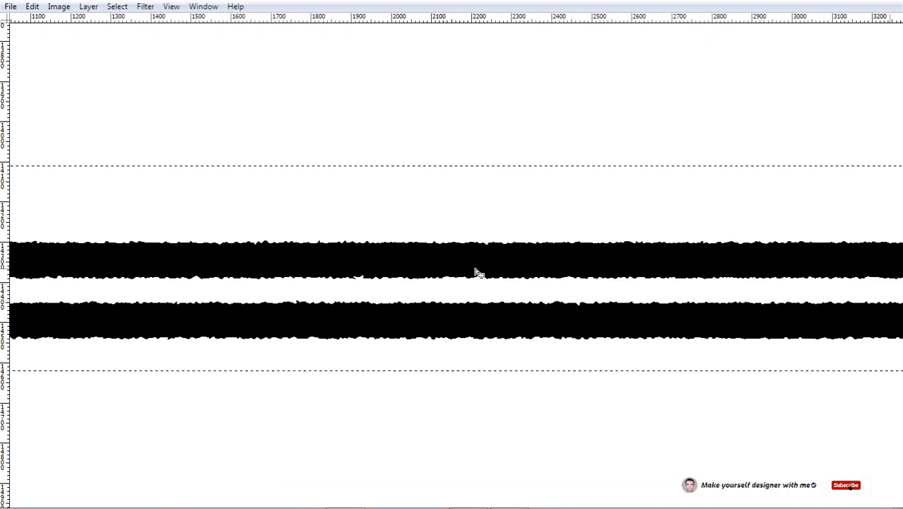
scroll(486, 272, "down", 2)
scroll(486, 273, "down", 2)
- Clear the stripe ends that extend beyond the two vertical guides near ruler positions 1000 and 5820
left_click_drag(593, 345, 357, 228)
key("ctrl+d")
left_click_drag(667, 276, 711, 344)
left_click_drag(569, 314, 600, 314)
key("Delete")
left_click_drag(283, 253, 450, 288)
key("ctrl+d")
key("Delete")
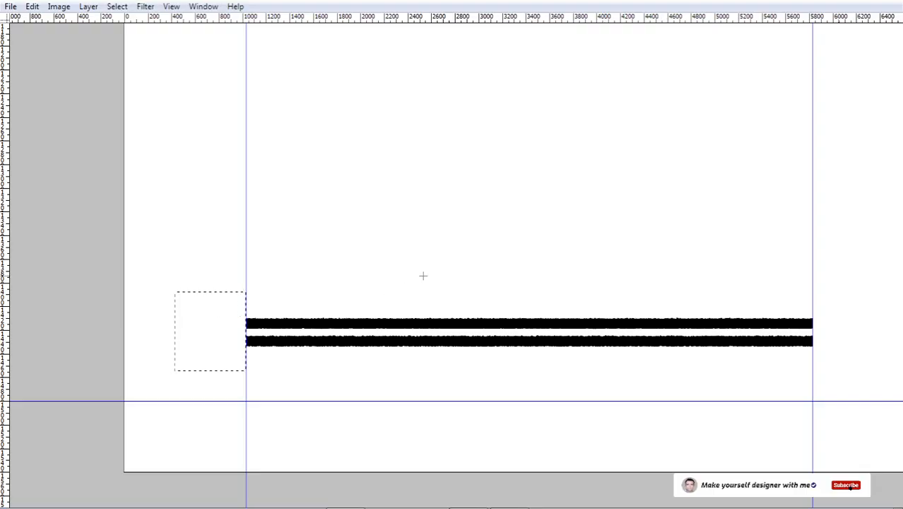
- Add the trimmed rough-edged stripes from Alpha 3 to Alpha 2, between its double dot rows
left_click_drag(523, 294, 507, 256)
key("Tab")
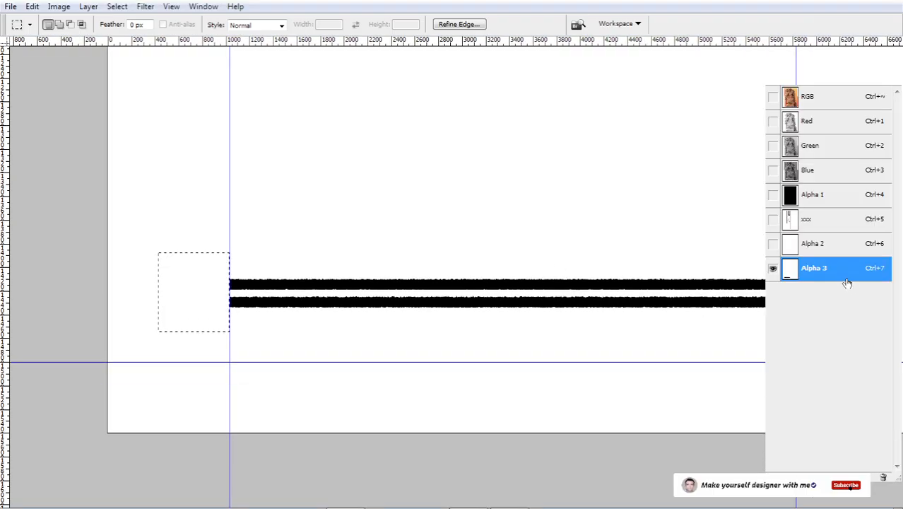
left_click(823, 244)
scroll(399, 268, "up", 3)
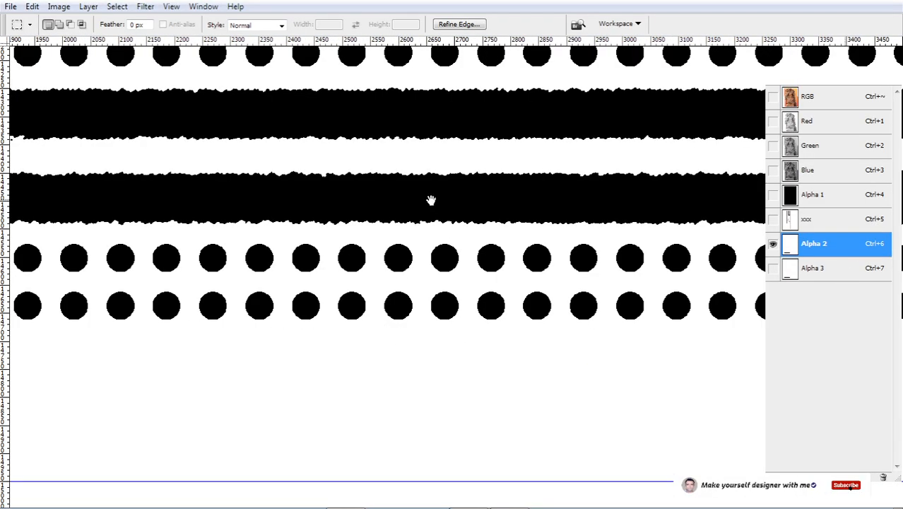
scroll(431, 200, "up", 1)
- Overlay Alpha 2 on the RGB photo to compare the combined border with the printed hem, and hide the photo again
key("grave")
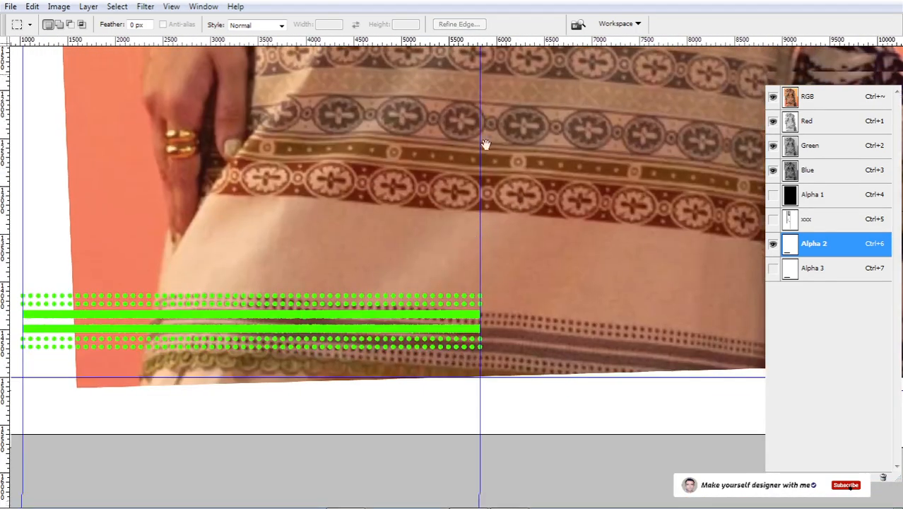
scroll(513, 374, "up", 5)
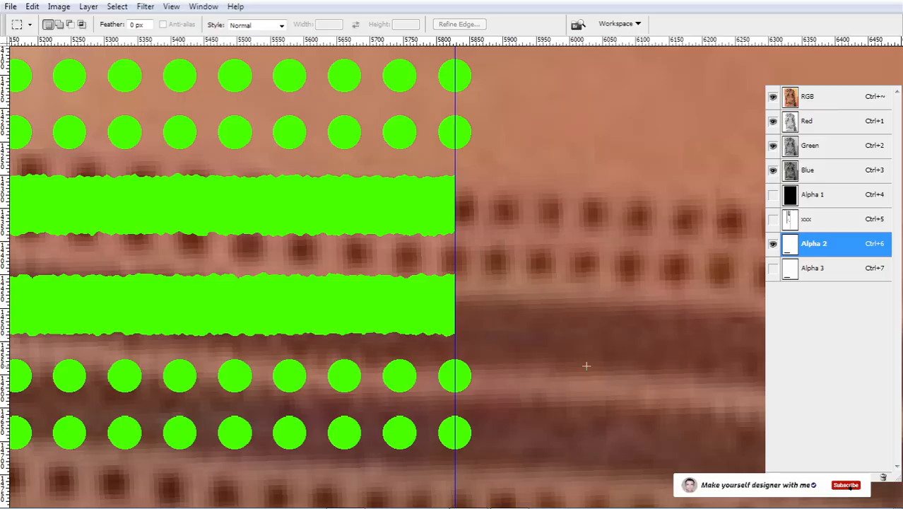
left_click_drag(359, 173, 411, 293)
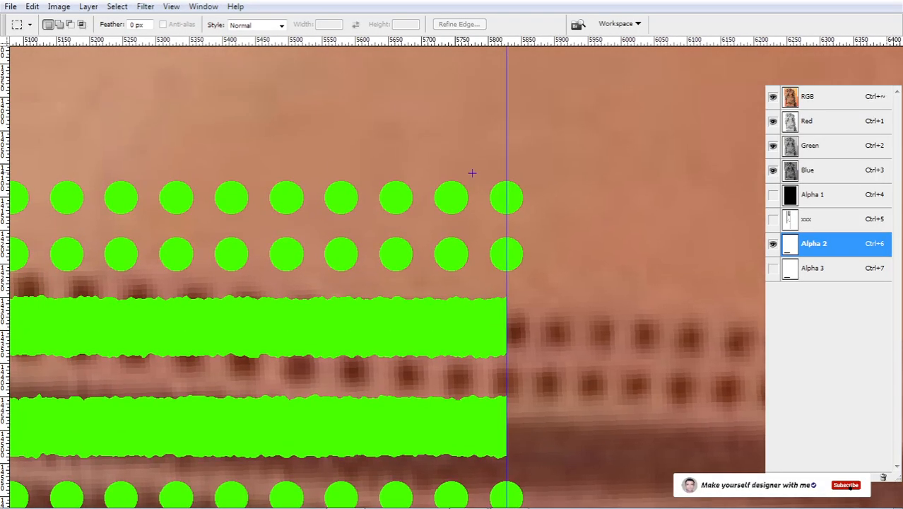
left_click_drag(545, 280, 545, 280)
right_click(575, 228, "ctrl")
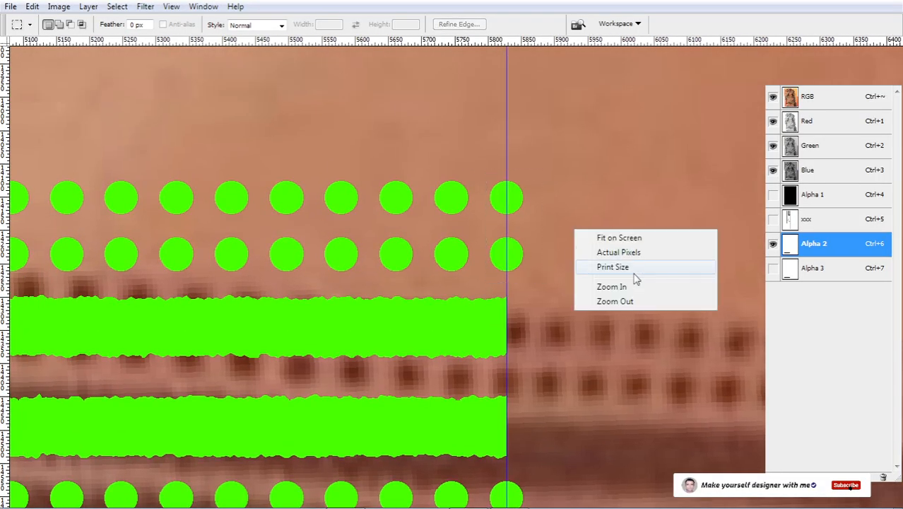
left_click(630, 267)
key("ctrl+minus")
left_click_drag(275, 302, 433, 332)
key("grave")
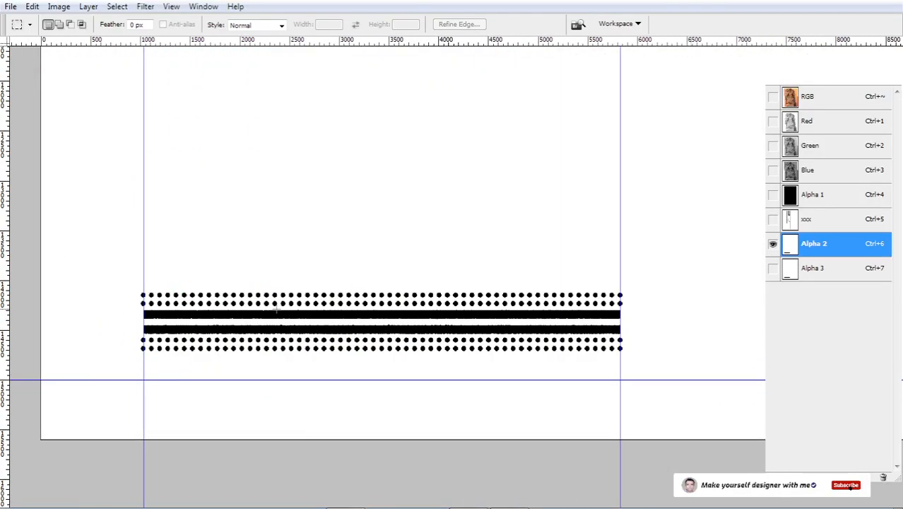
- Marquee-select the whole border between the two vertical guides and try duplicating it to the right, starting at the guide near ruler position 5820
key("Tab")
key("Tab")
left_click_drag(199, 309, 209, 253)
key("Tab")
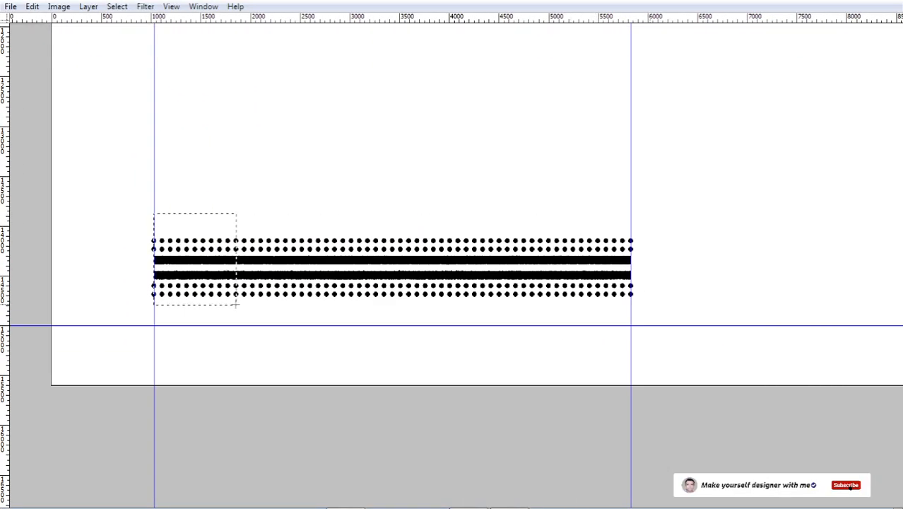
left_click_drag(619, 297, 631, 308)
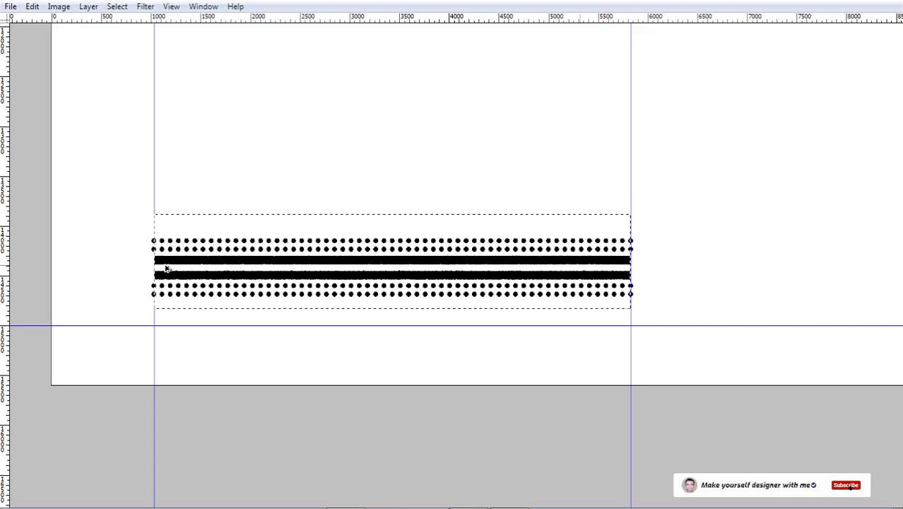
left_click_drag(166, 269, 642, 283)
left_click_drag(599, 261, 643, 285)
key("ctrl+z")
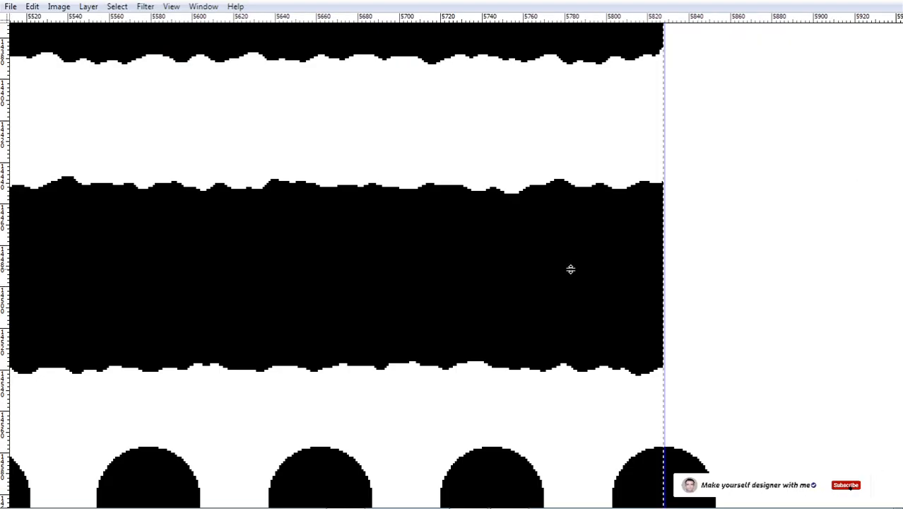
key("ctrl+z")
- Examine the seam of the stripes and dots where the original border and its copy meet, toggling the copy for comparison
left_click_drag(571, 268, 489, 60)
key("ctrl+z")
key("ctrl+z")
scroll(489, 255, "up", 5)
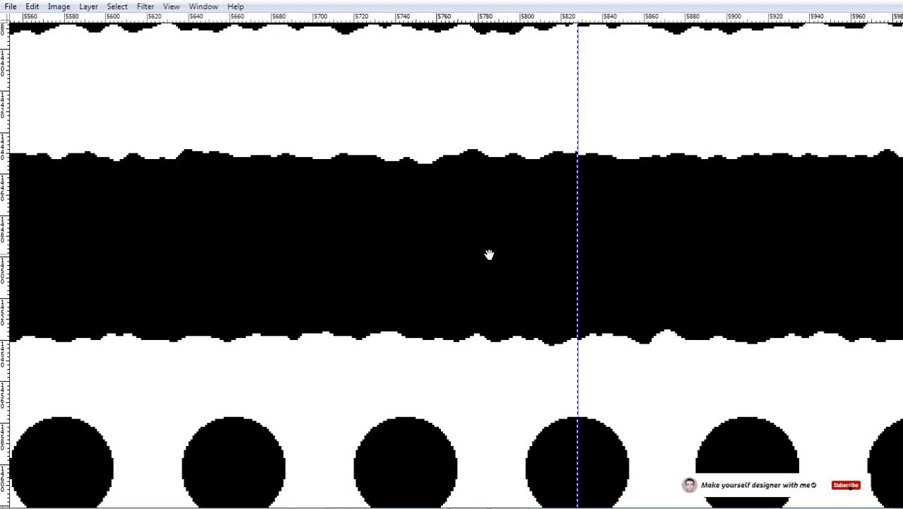
scroll(479, 294, "up", 4)
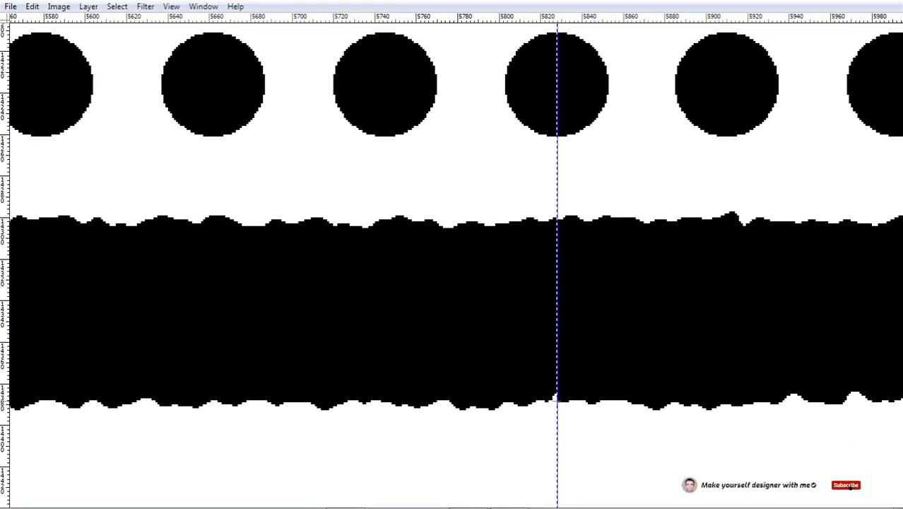
right_click(453, 297)
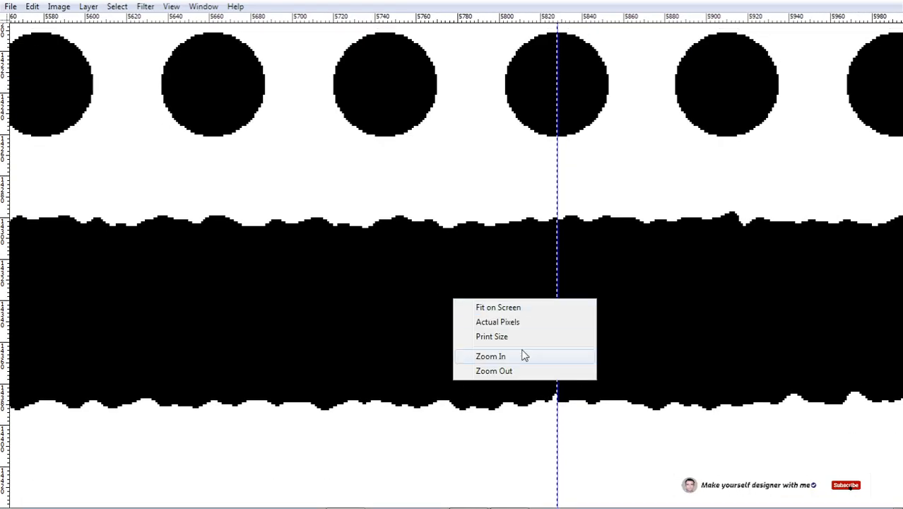
left_click(489, 330)
scroll(490, 331, "down", 5)
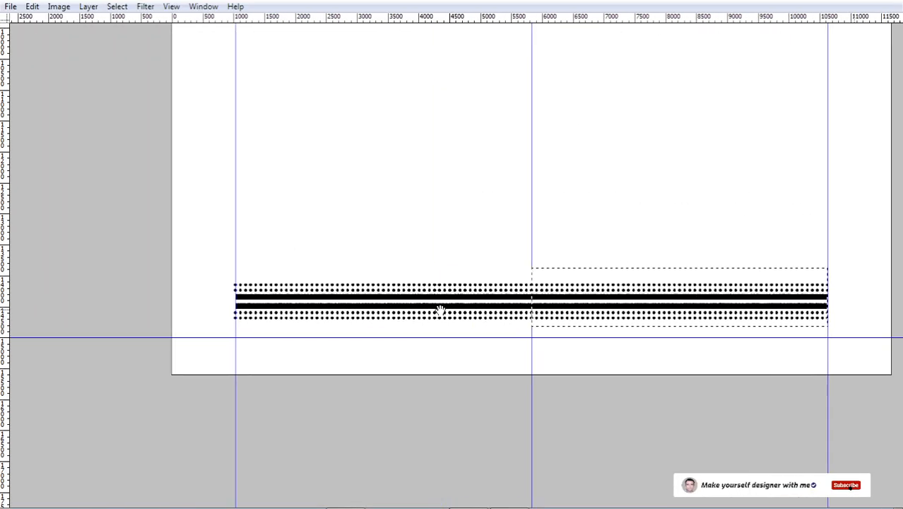
- Undo the duplicated border section and show Alpha 2 over the kurta's RGB photo
scroll(836, 304, "up", 5)
scroll(662, 319, "up", 2)
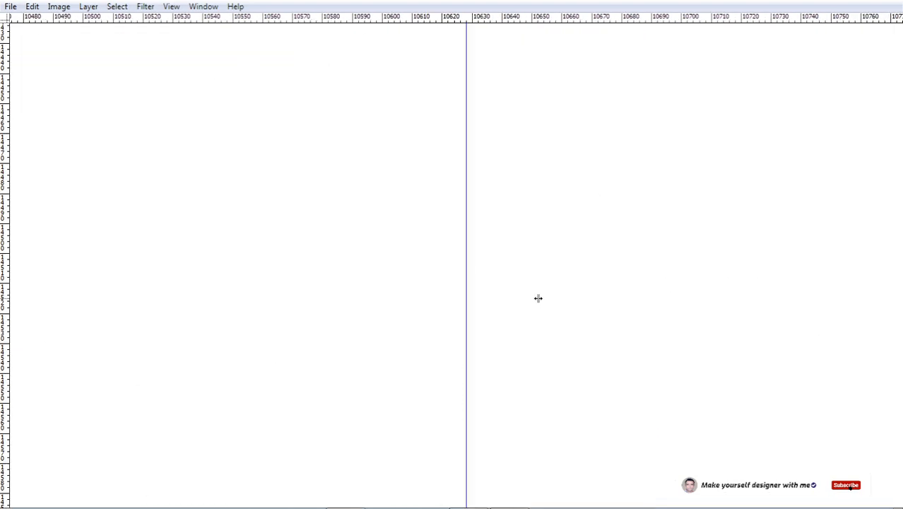
right_click(578, 260)
left_click(578, 260)
scroll(408, 284, "down", 2)
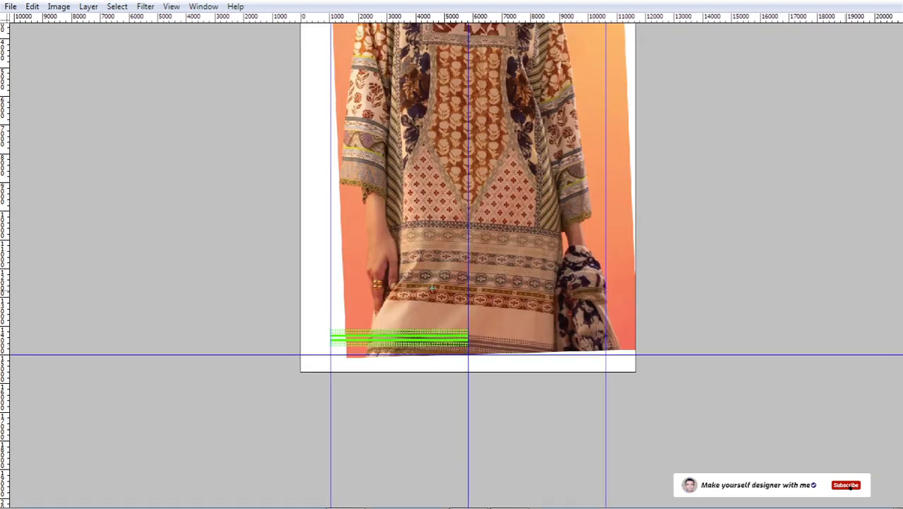
- Load the border in Alpha 2 as a selection, check its position on the xxx channel, and return to Alpha 2
scroll(548, 463, "up", 1)
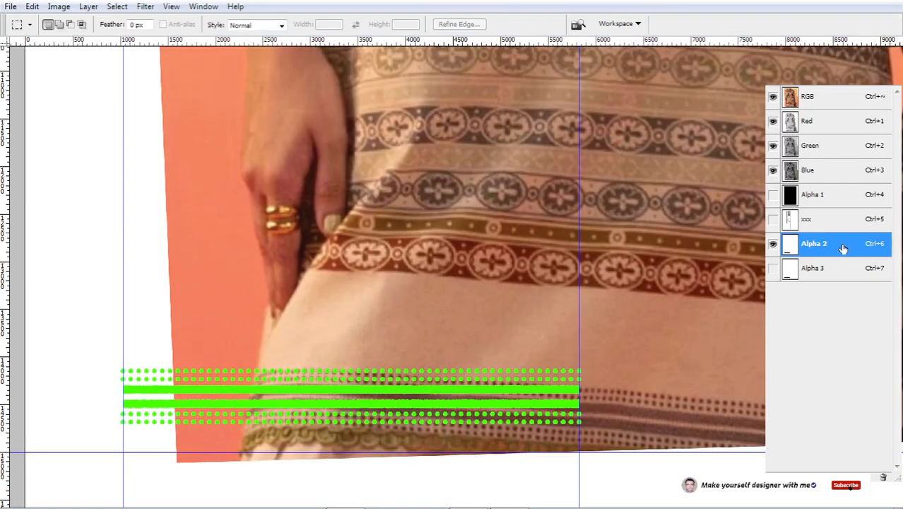
left_click(843, 248, "ctrl")
left_click(835, 225)
scroll(538, 255, "down", 2)
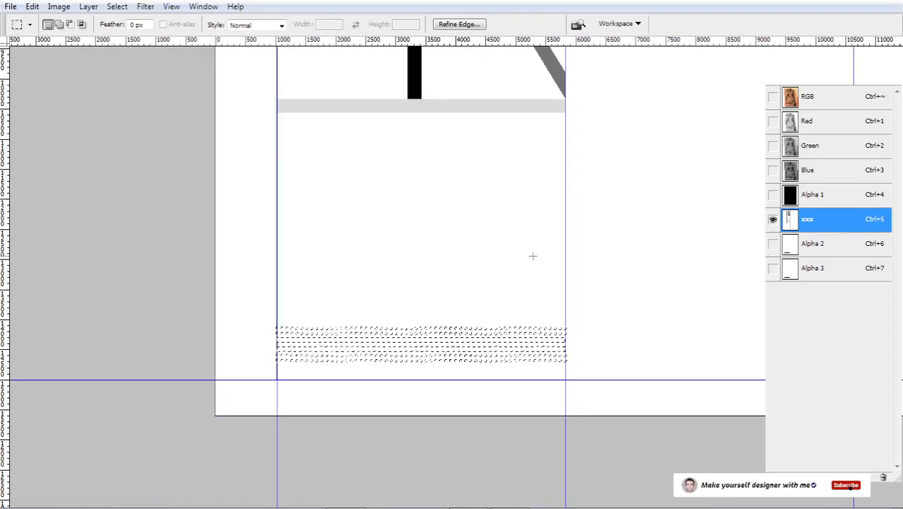
scroll(533, 256, "down", 2)
left_click(822, 247)
left_click_drag(534, 244, 578, 357)
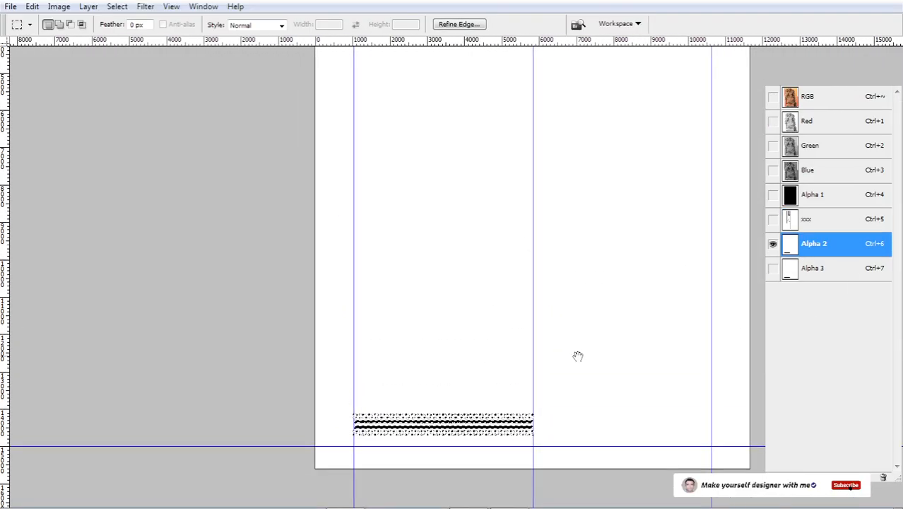
- Rename the Alpha 2 channel as ok
double_click(820, 248)
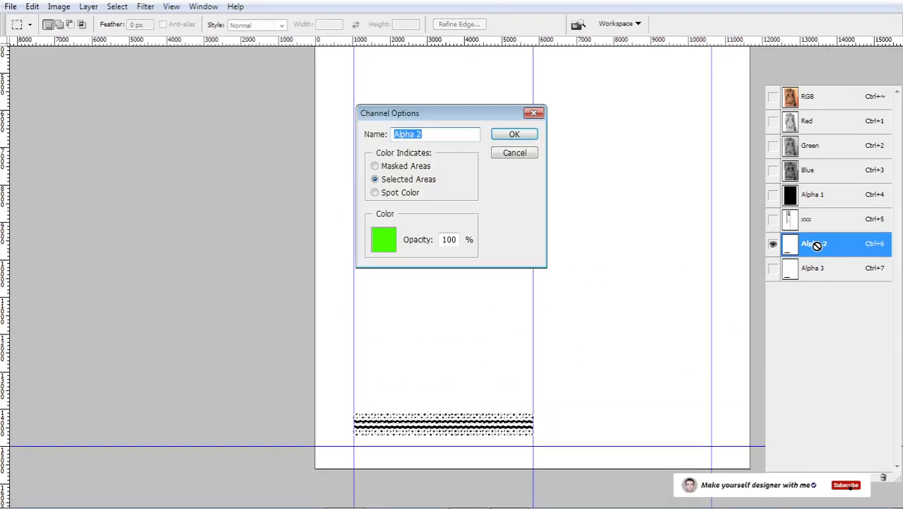
type("ok")
key("Return")
- Erase the border from the Alpha 3 channel so it is blank, and clear the selection
left_click(838, 276)
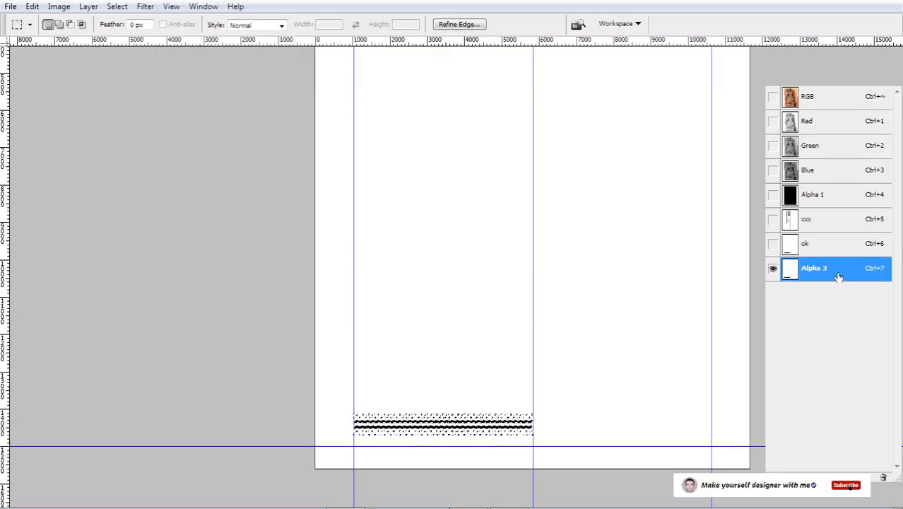
scroll(541, 370, "up", 6)
left_click_drag(412, 444, 619, 95)
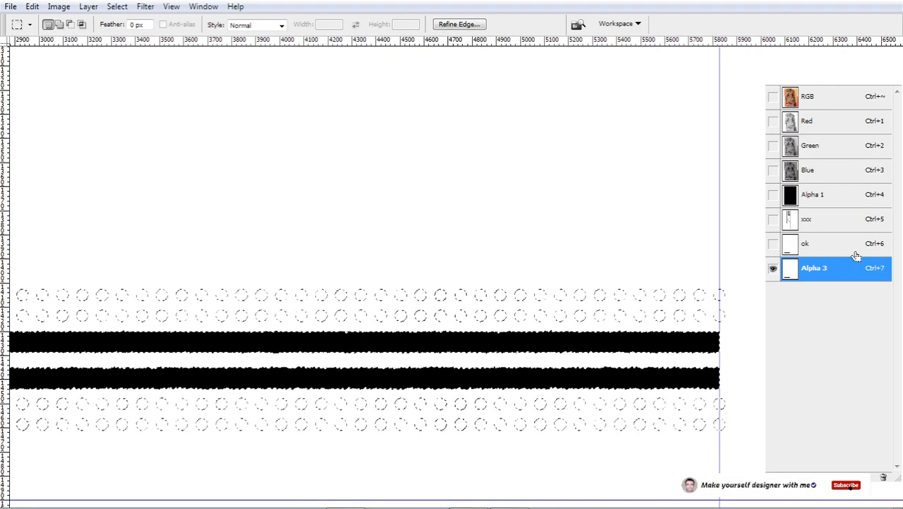
key("ctrl+d")
left_click(834, 279, "ctrl")
key("Delete")
right_click(613, 238)
left_click(644, 250)
key("ctrl+d")
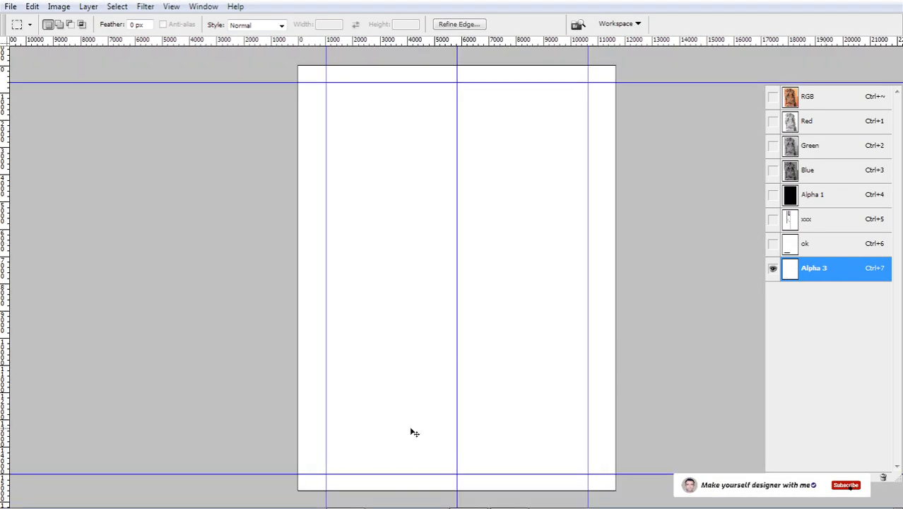
- Reorder the ok channel below Alpha 3 and set its channel color to blue 0060ff
scroll(415, 433, "up", 5)
left_click_drag(832, 253, 837, 296)
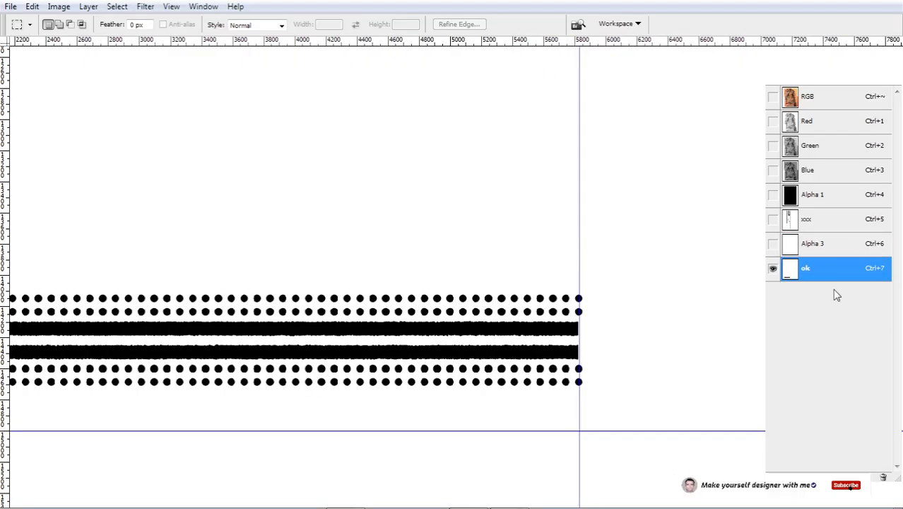
left_click(838, 244)
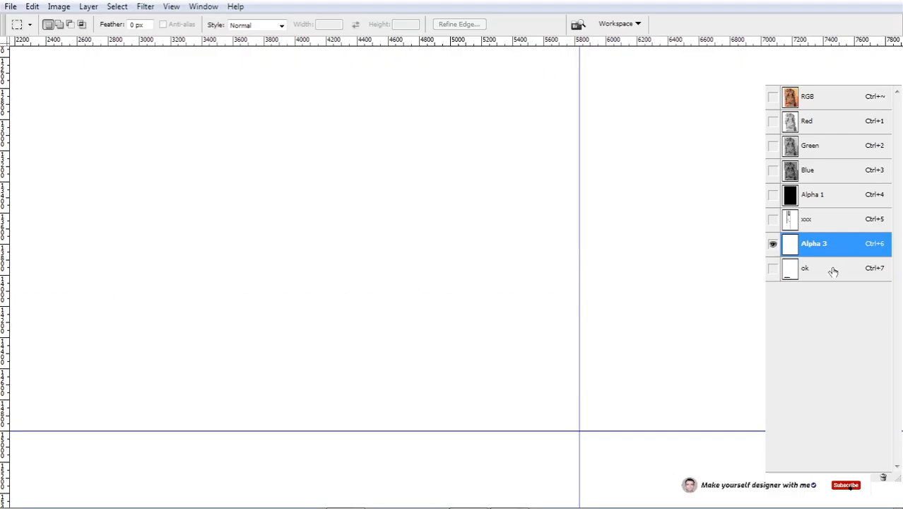
left_click(837, 271)
double_click(836, 271)
left_click(388, 242)
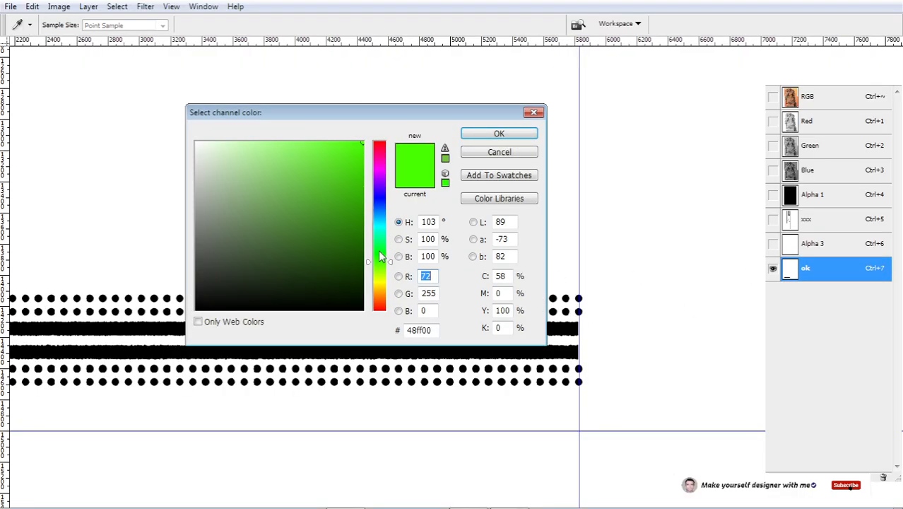
left_click(381, 209)
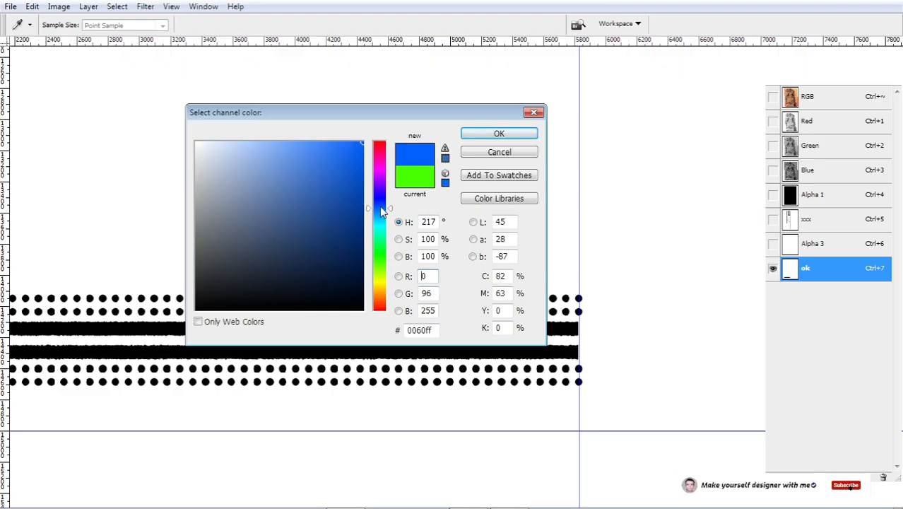
left_click(510, 138)
key("grave")
key("grave")
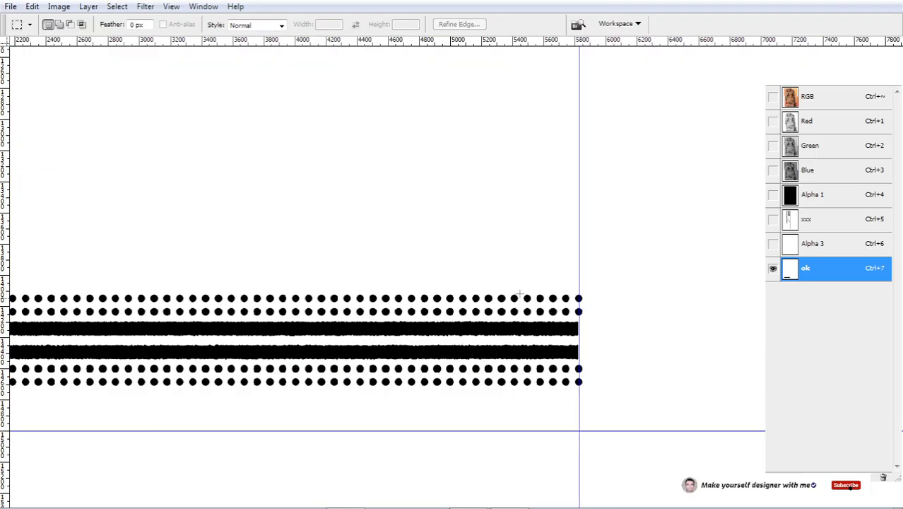
- Rename the xxx channel containing the kurta's layout bands as Mask
left_click(813, 243)
left_click(822, 225)
key("ctrl+0")
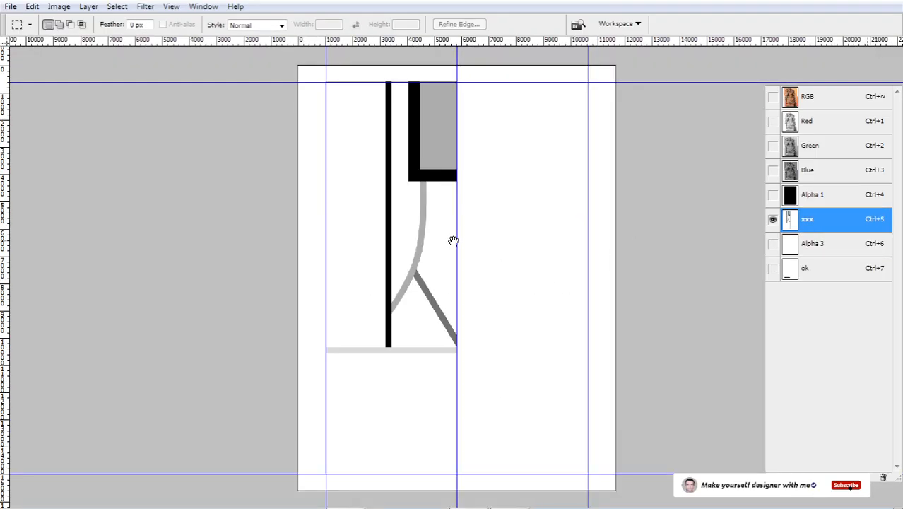
left_click_drag(251, 177, 554, 407)
double_click(842, 219)
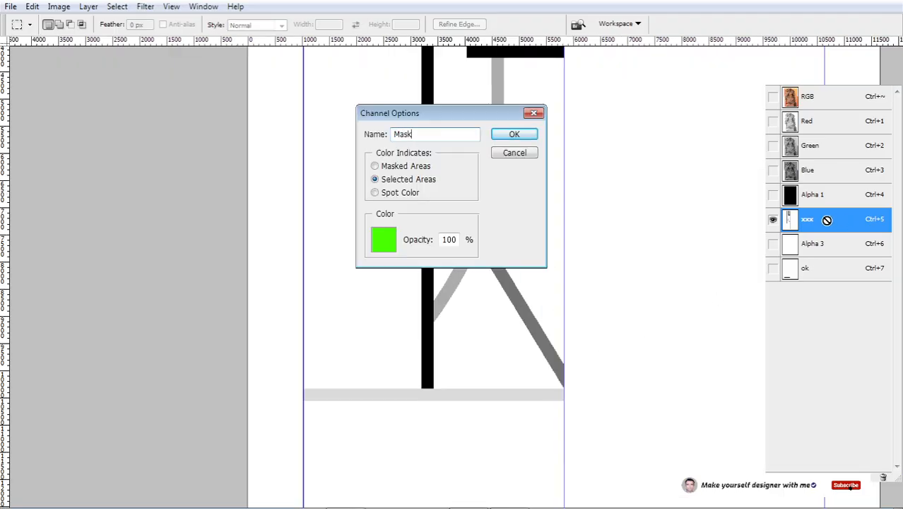
key("Return")
- Overlay the Mask channel on the RGB photo to compare the layout bands with the kurta's panels and hem
left_click_drag(452, 84, 461, 314)
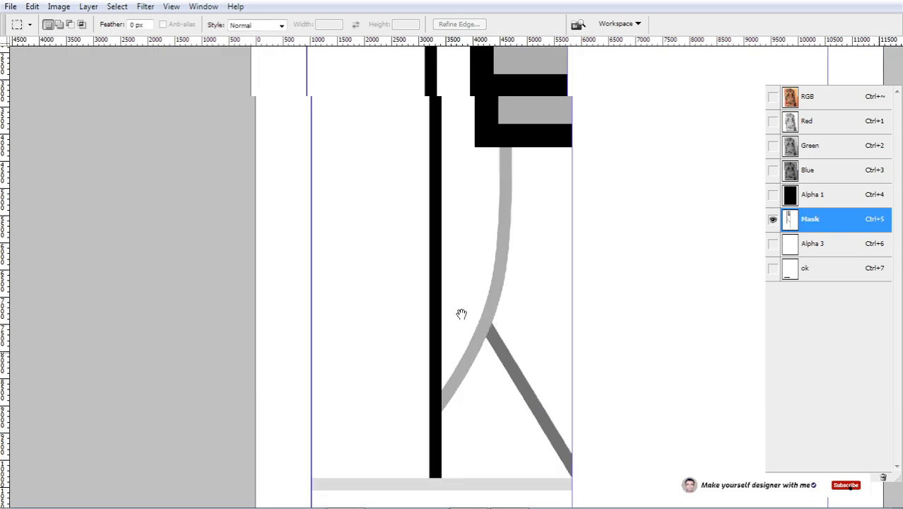
scroll(460, 313, "down", 5)
key("grave")
left_click_drag(531, 357, 493, 163)
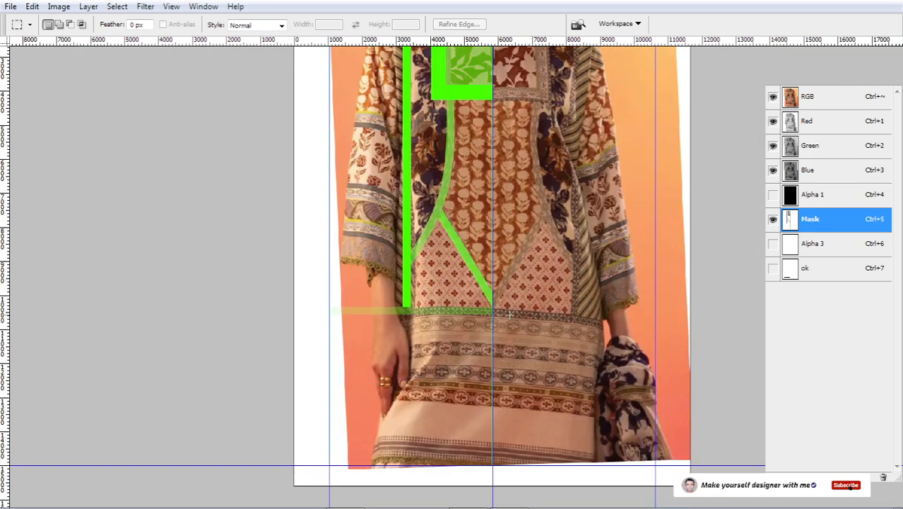
scroll(509, 314, "down", 5)
- On the ok channel, marquee-select the border between the first two vertical guides and duplicate it rightward to the third guide
left_click(827, 272)
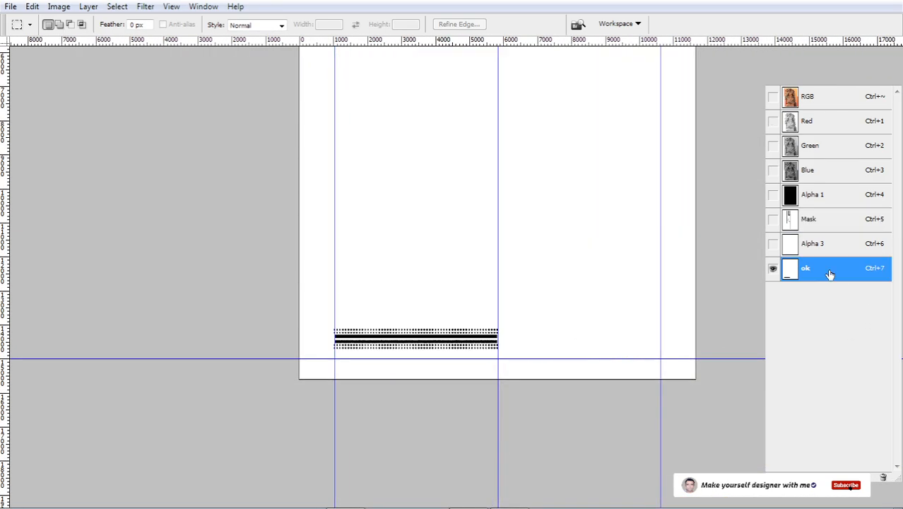
key("Tab")
left_click_drag(372, 369, 494, 357)
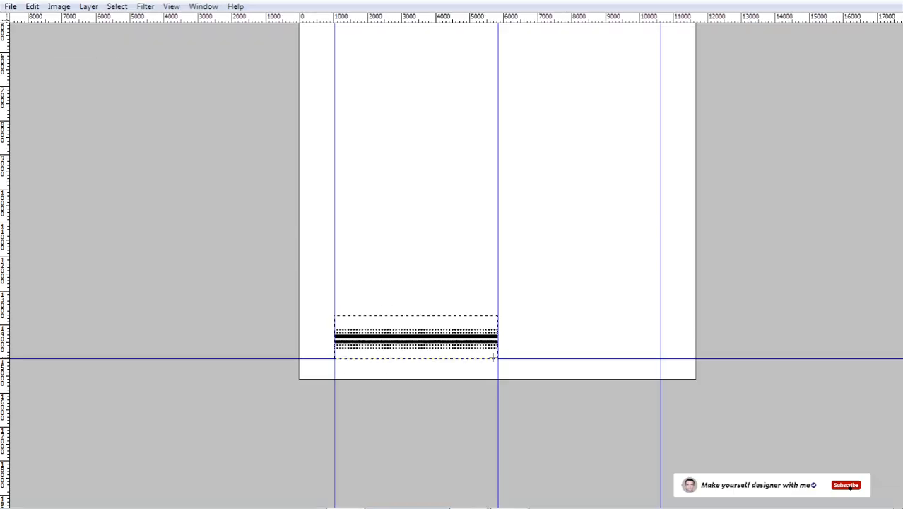
left_click_drag(397, 339, 561, 339)
scroll(658, 321, "up", 5)
left_click_drag(659, 311, 610, 338)
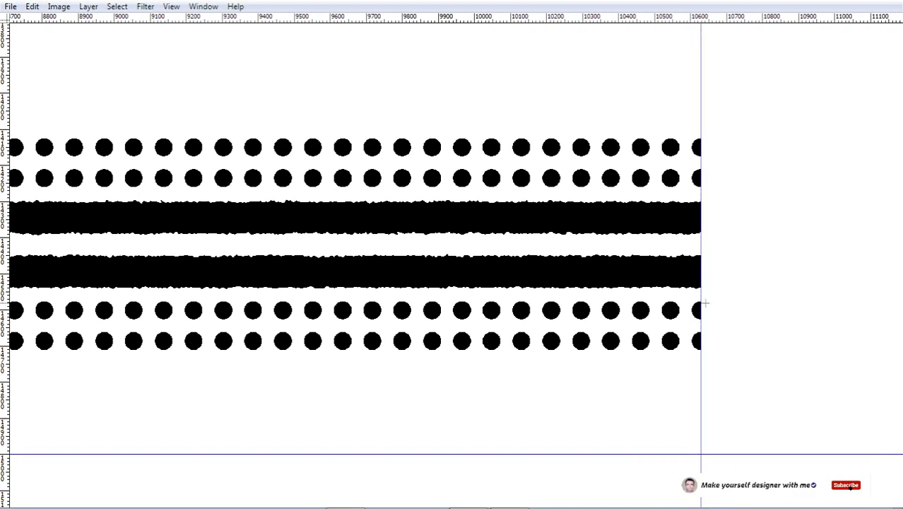
- Rename the ok channel as Final and place it directly above the Mask channel
key("ctrl+0")
key("Tab")
double_click(832, 278)
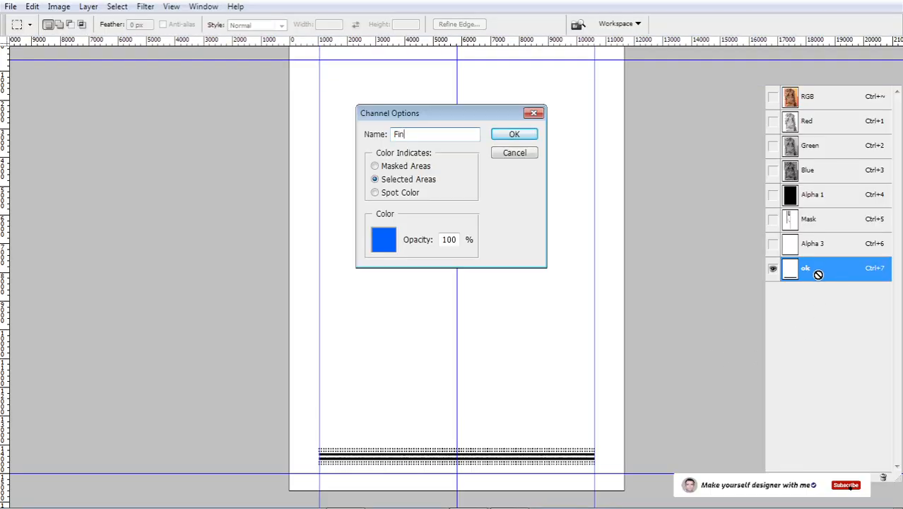
key("Return")
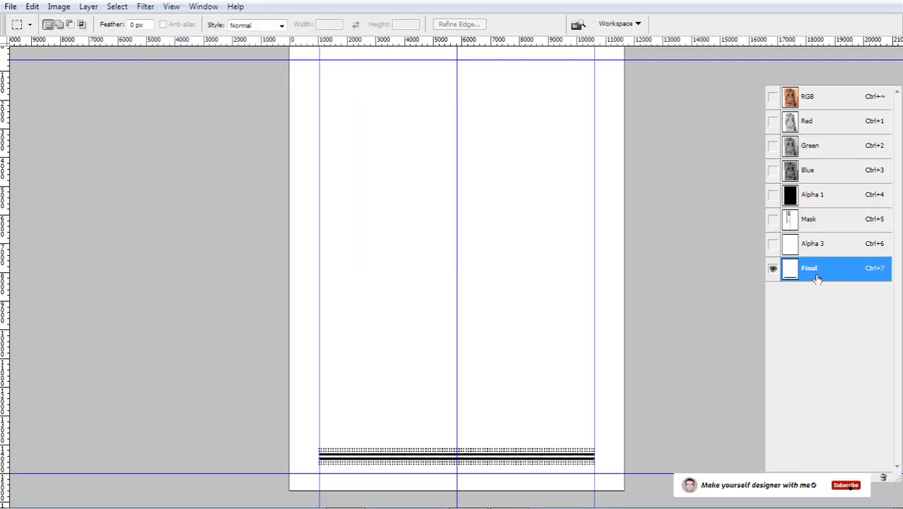
left_click_drag(840, 232, 840, 207)
- Rename the blank Alpha 3 channel as xx
left_click(836, 243)
left_click(827, 271)
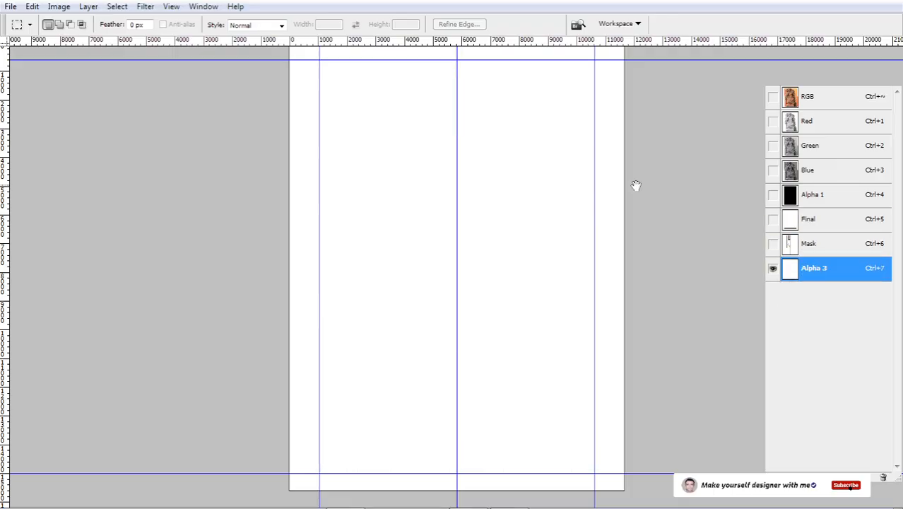
left_click(815, 245)
left_click(834, 272)
double_click(838, 273)
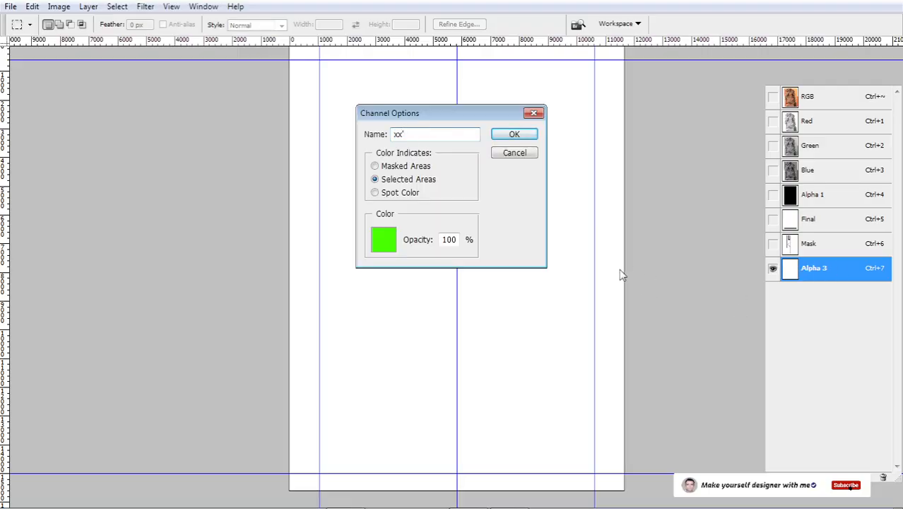
key("Return")
- Show the RGB photo together with the xx channel and examine the kurta's printed panels and hem bands
key("grave")
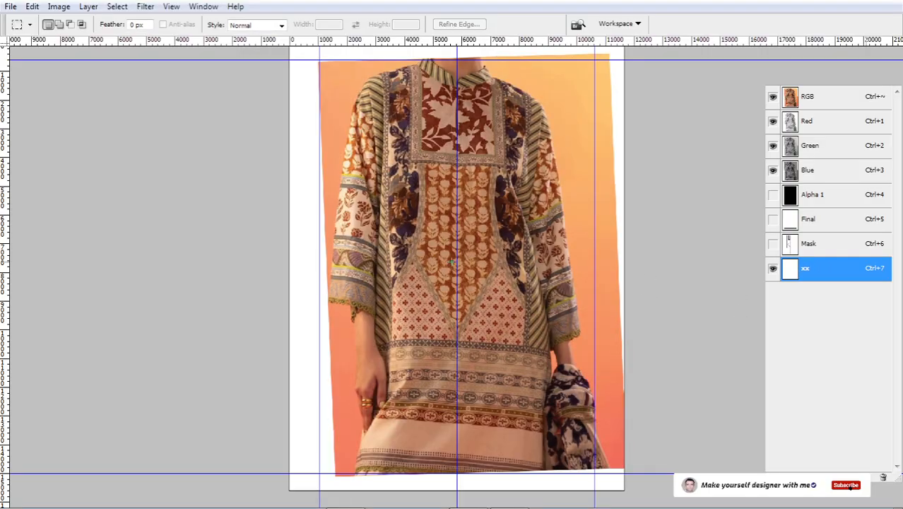
left_click_drag(513, 467, 515, 468)
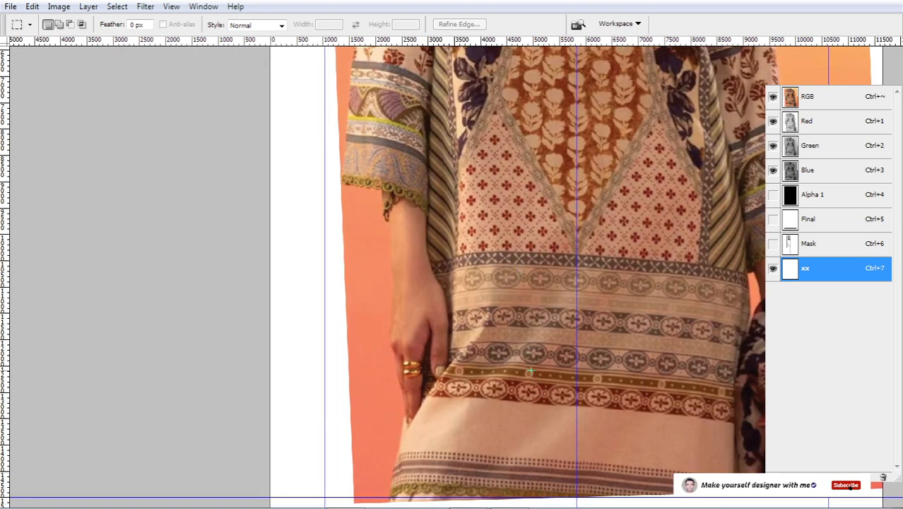
scroll(509, 281, "down", 3)
left_click_drag(546, 255, 494, 347)
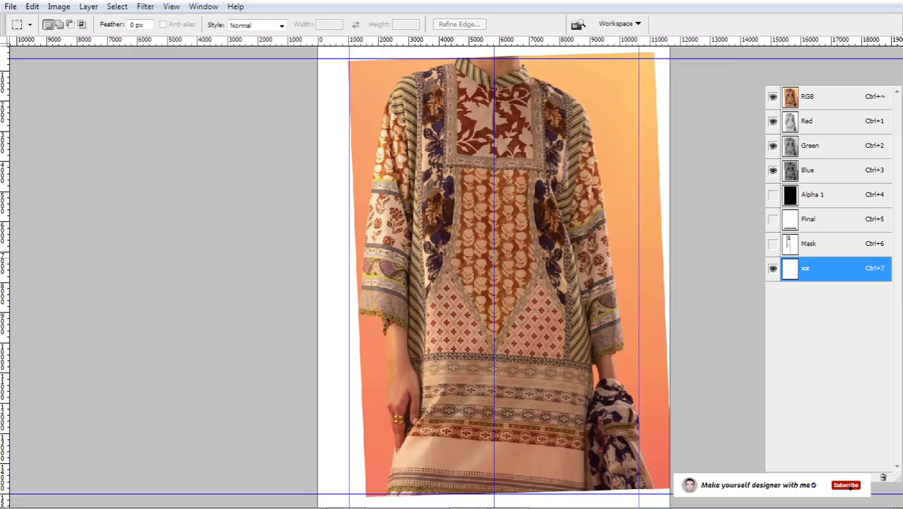
scroll(495, 259, "up", 1)
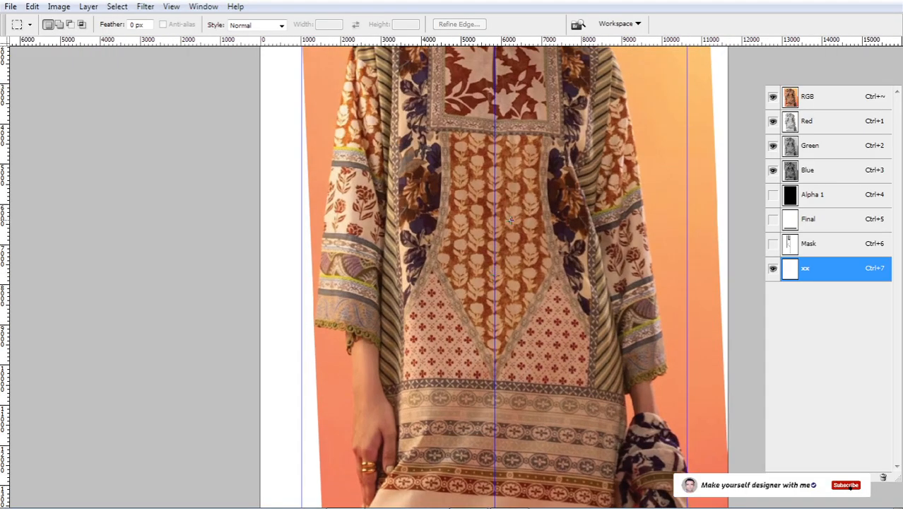
scroll(521, 236, "down", 1)
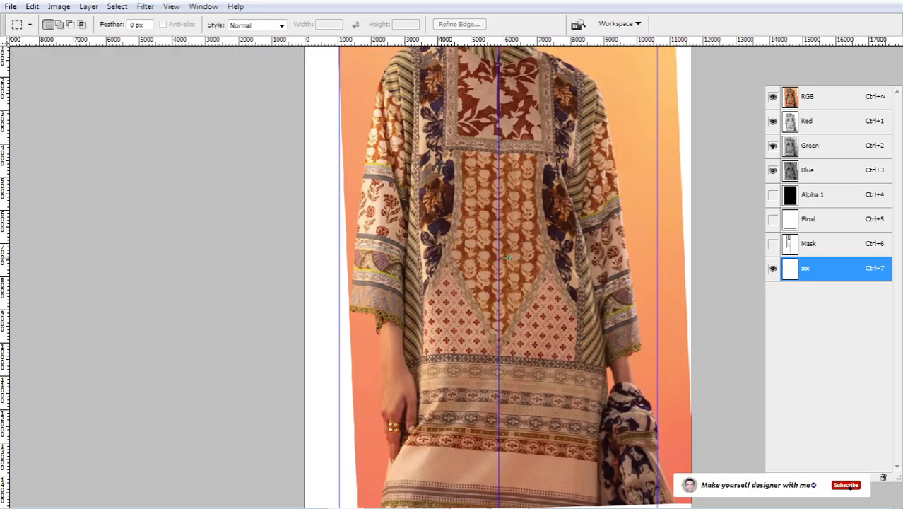
key("alt+Tab")
key("alt+Tab")
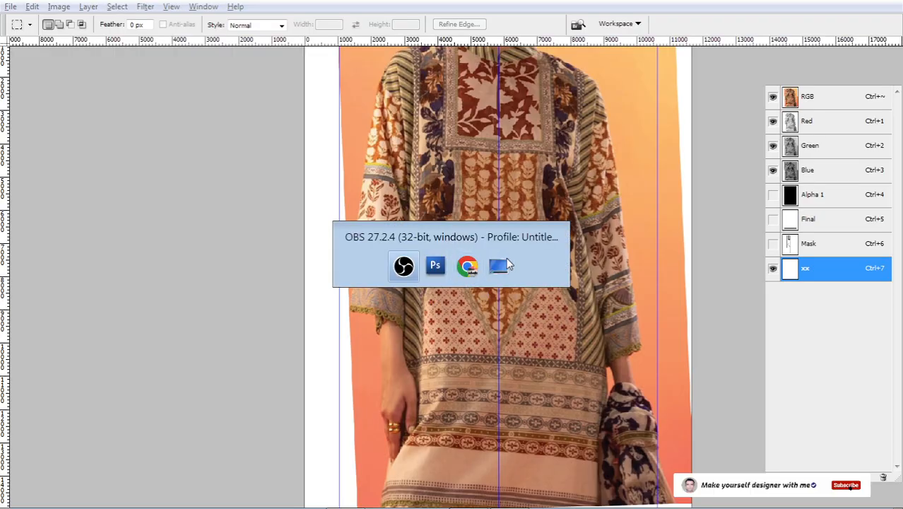